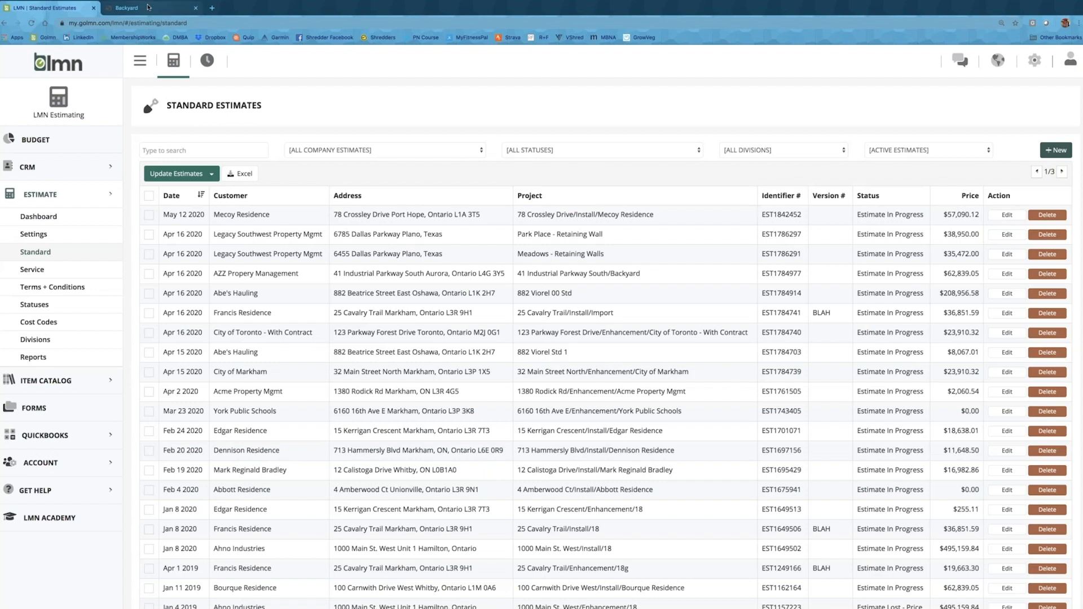
Review the backyard planting plan PDF, including its layout and back garden plant list, and return to the standard estimates.
{"action": "left_click", "coordinate": [148, 8]}
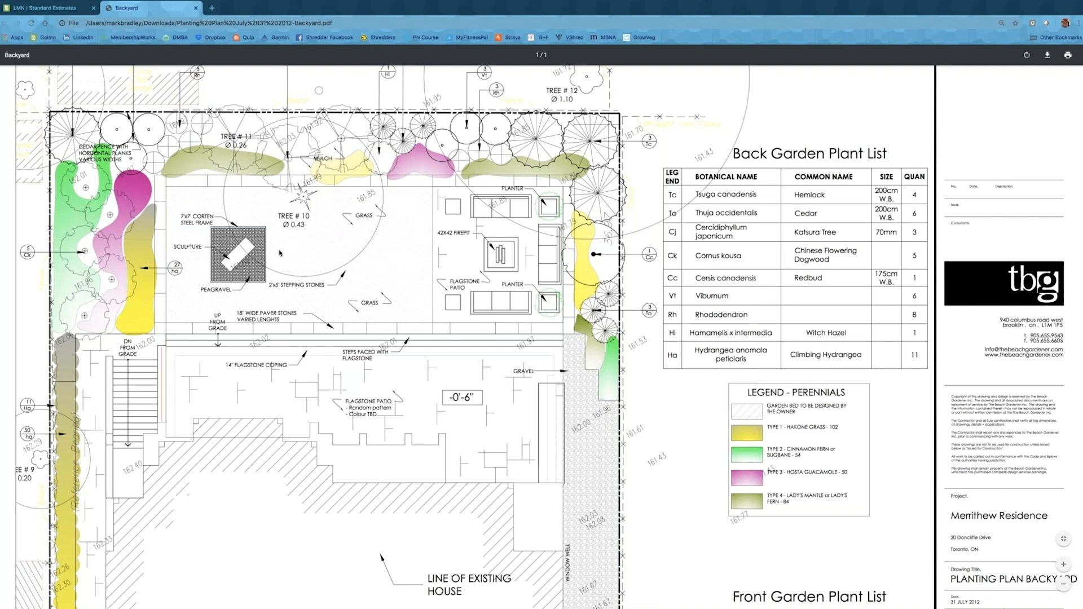
{"action": "scroll", "coordinate": [279, 253], "scroll_direction": "up", "scroll_amount": 1}
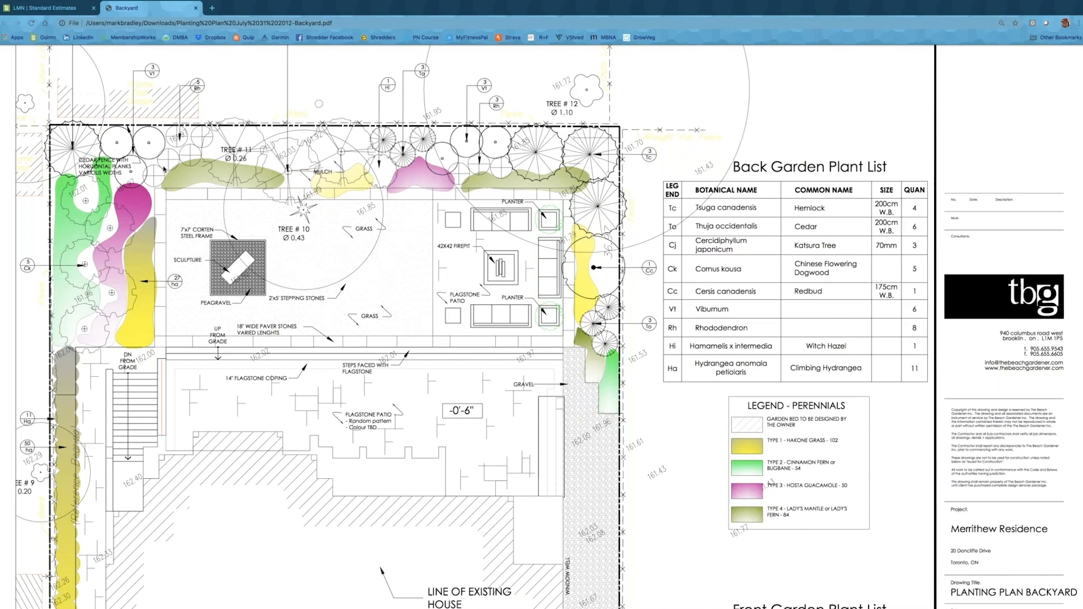
{"action": "left_click", "coordinate": [68, 11]}
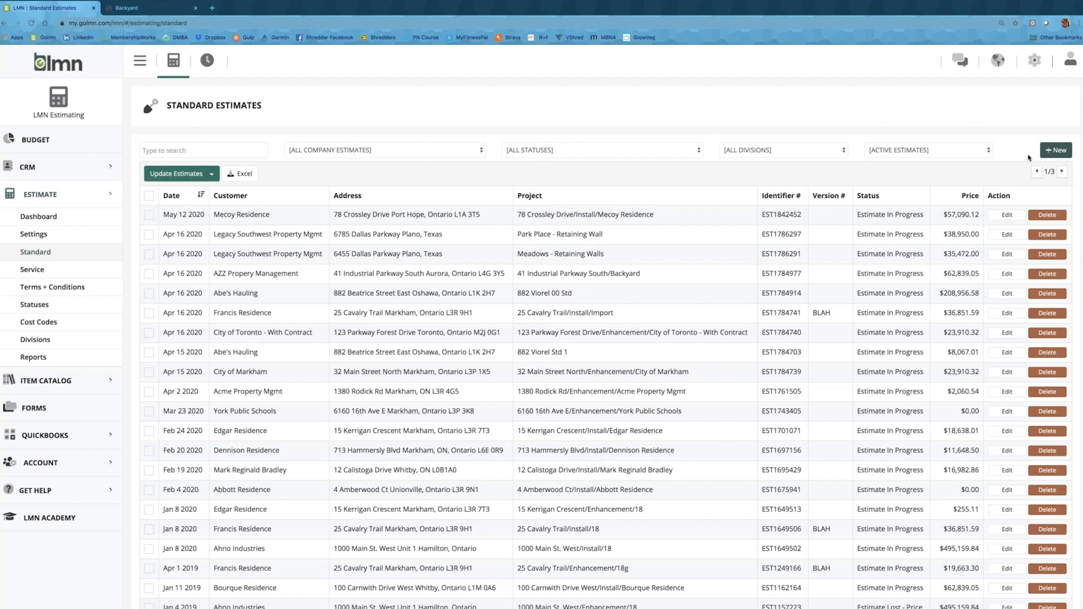
Create a new Enhancement estimate for the existing residential customer, found by searching the customer's surname.
{"action": "left_click", "coordinate": [1052, 152]}
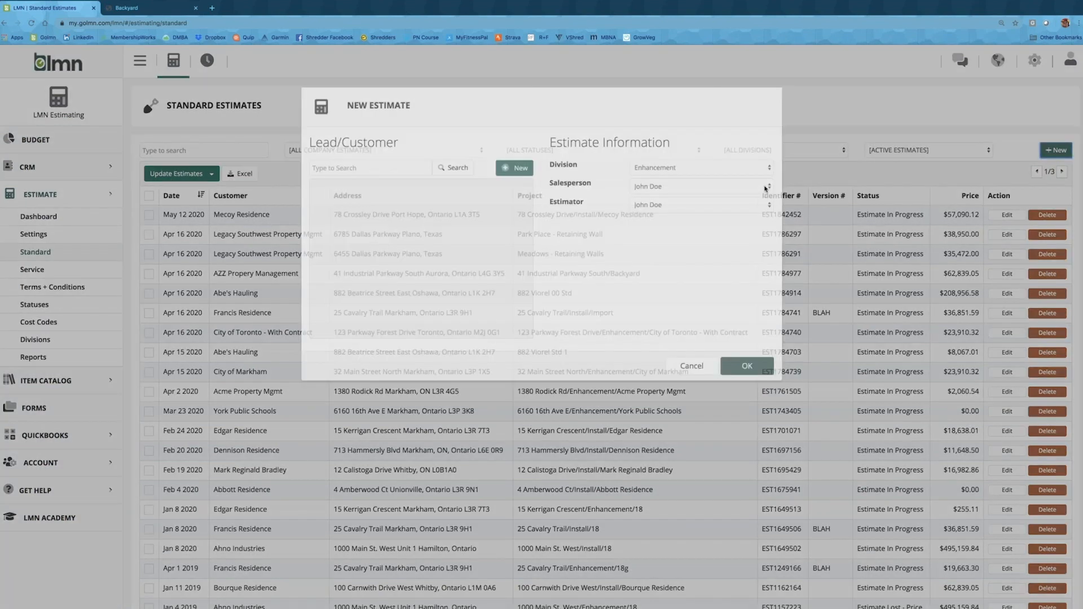
{"action": "left_click", "coordinate": [410, 169]}
{"action": "type", "text": "mecoy"}
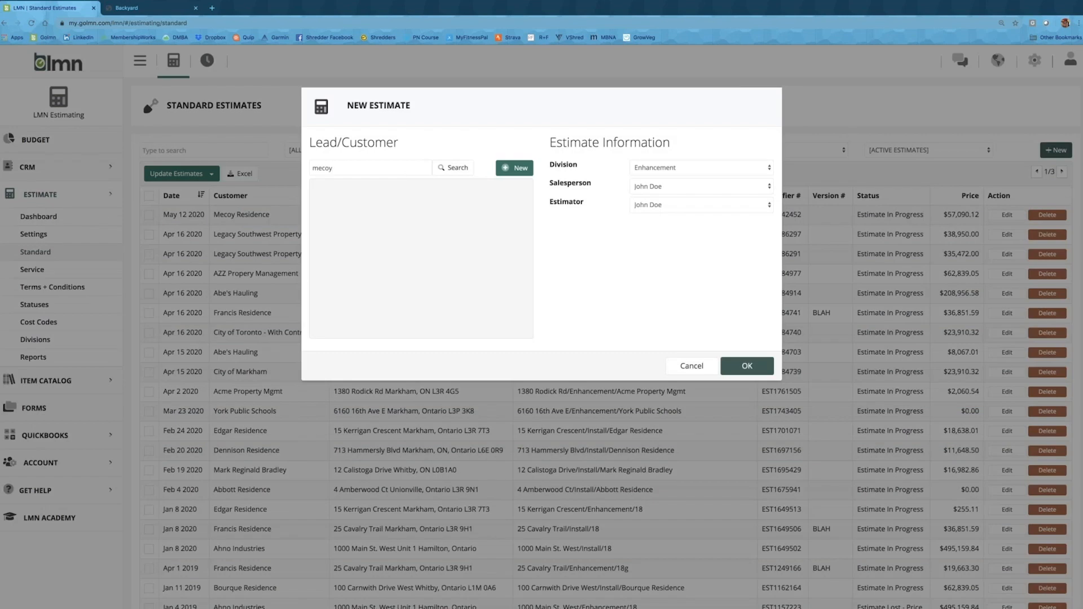
{"action": "left_click", "coordinate": [450, 171]}
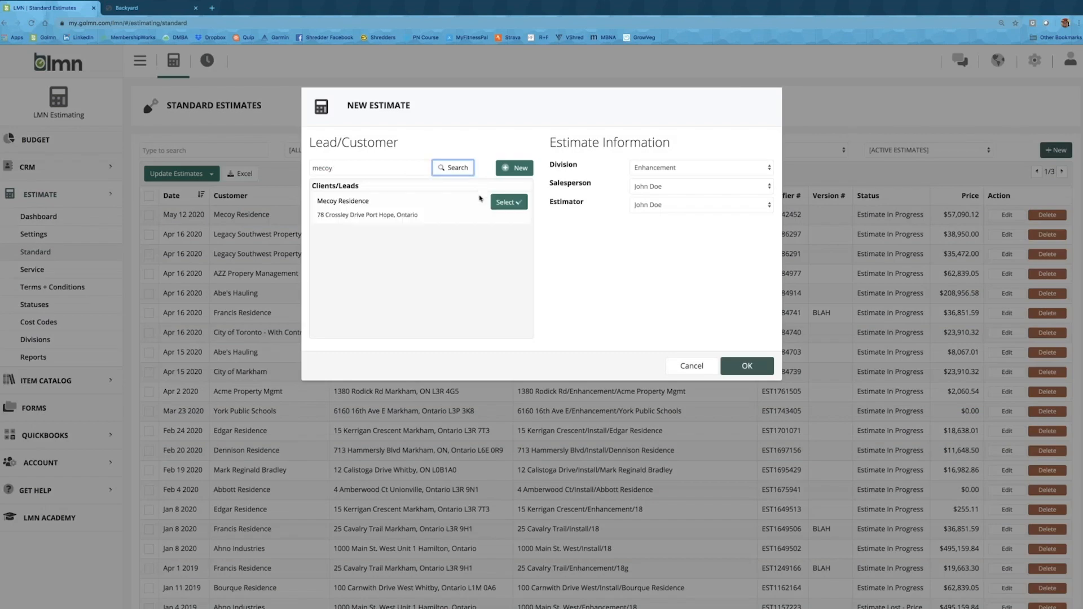
{"action": "left_click", "coordinate": [504, 203]}
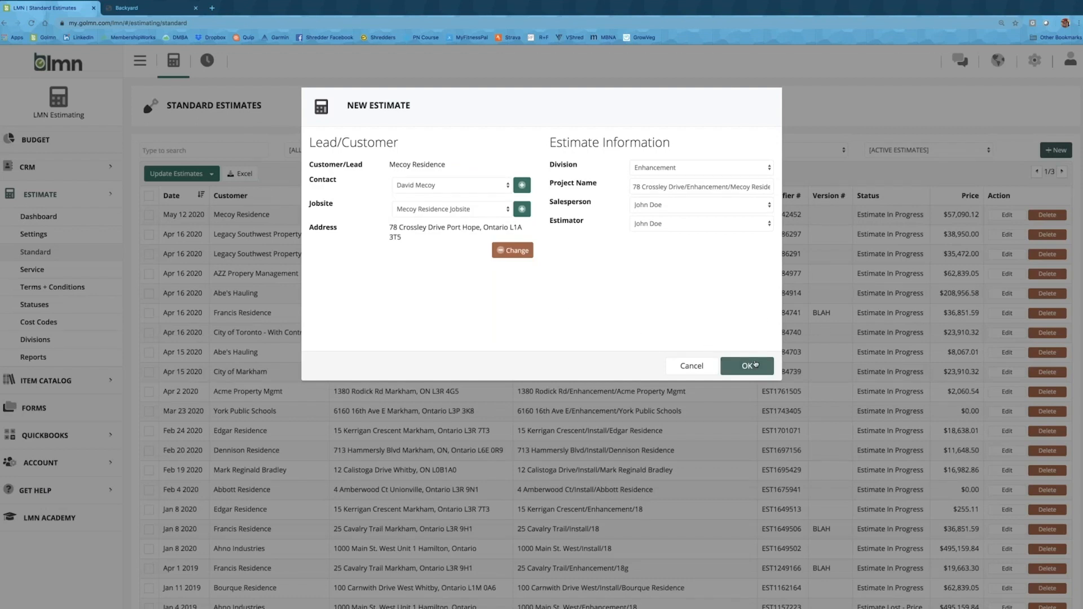
{"action": "left_click", "coordinate": [755, 364]}
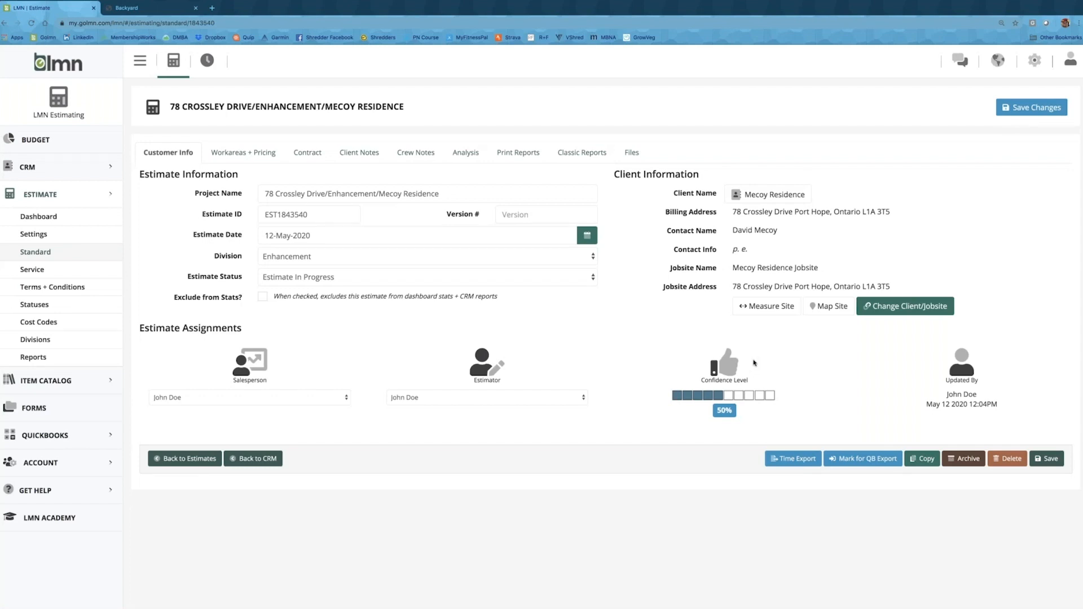
Assign the same staff member as salesperson and estimator, and set the estimate's confidence level to 90%.
{"action": "left_click", "coordinate": [348, 402]}
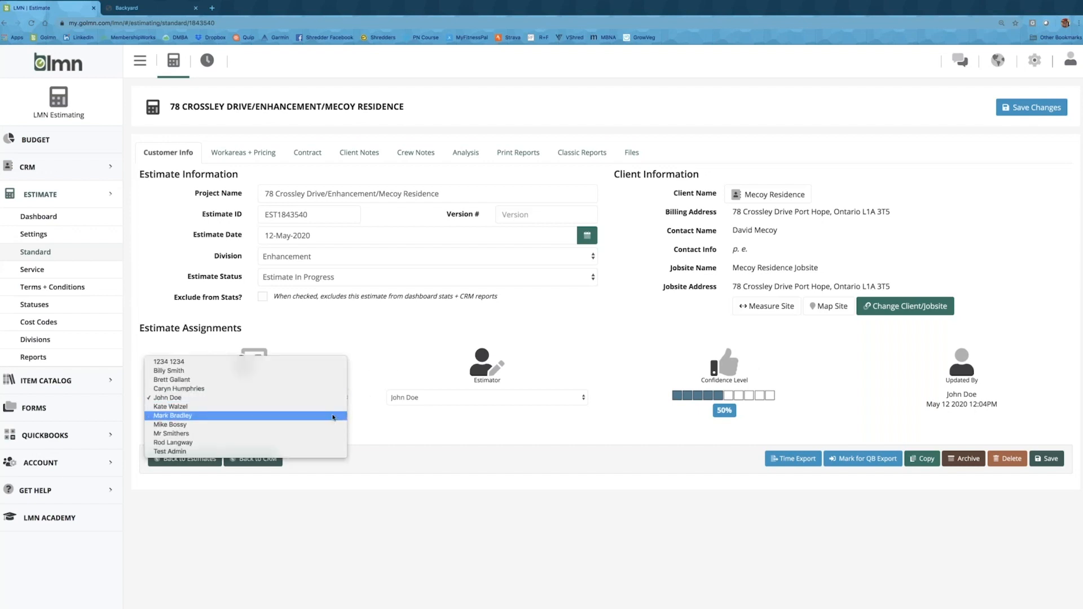
{"action": "left_click", "coordinate": [336, 418]}
{"action": "left_click", "coordinate": [570, 404]}
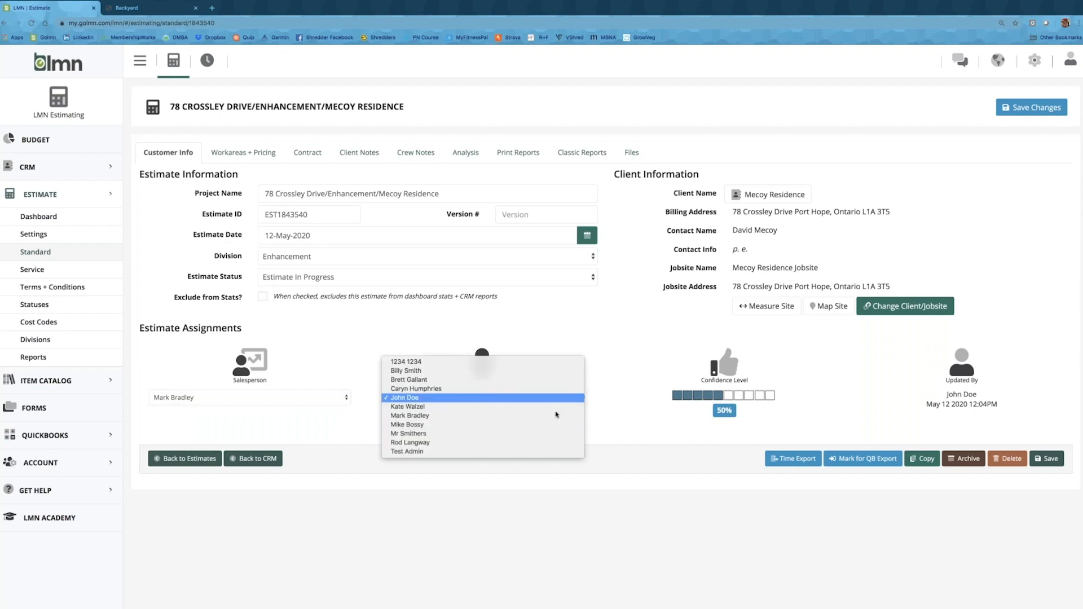
{"action": "left_click", "coordinate": [546, 417]}
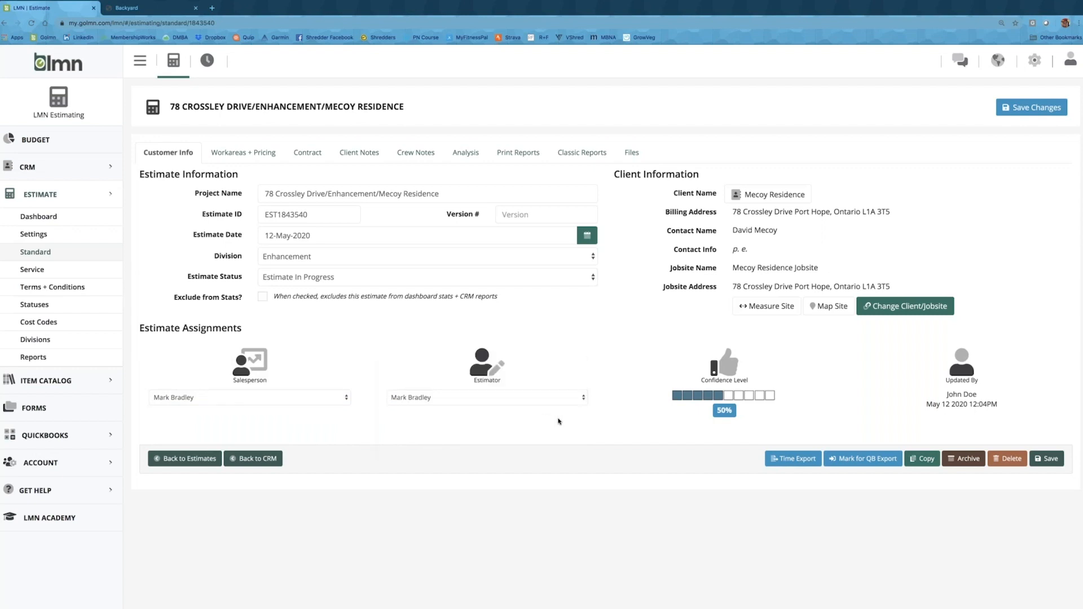
{"action": "left_click", "coordinate": [754, 397]}
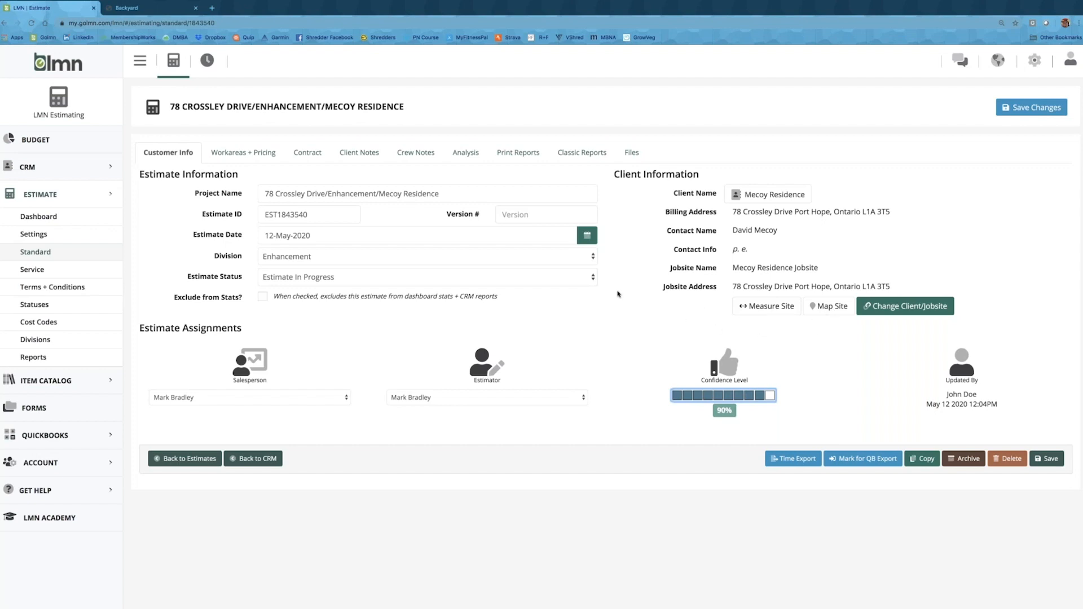
Add a work area named Mobilization with cost code 100 Installation to the estimate.
{"action": "left_click", "coordinate": [158, 10]}
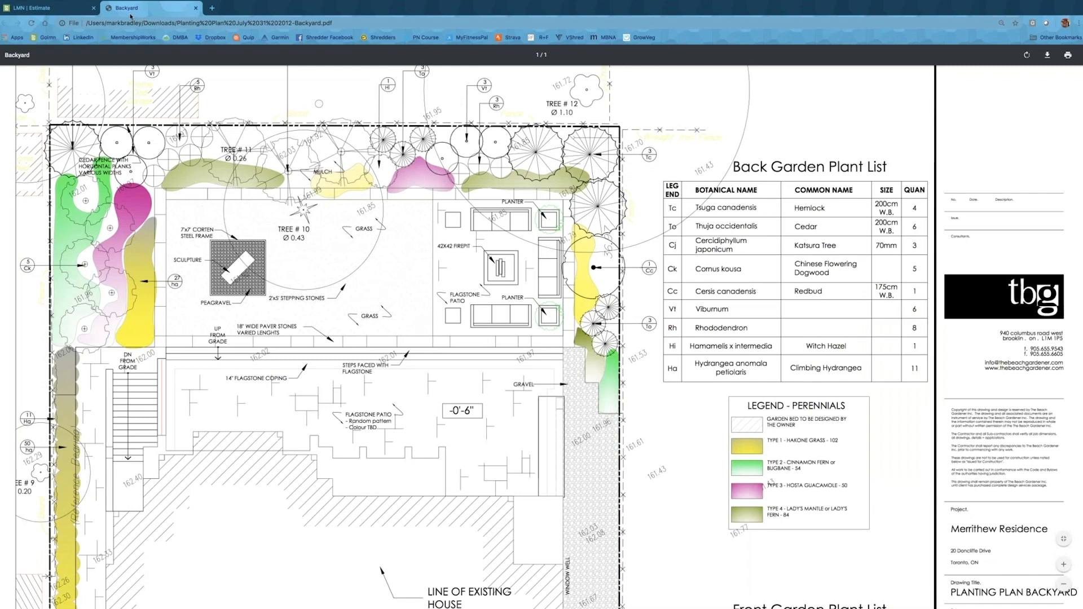
{"action": "left_click", "coordinate": [38, 9]}
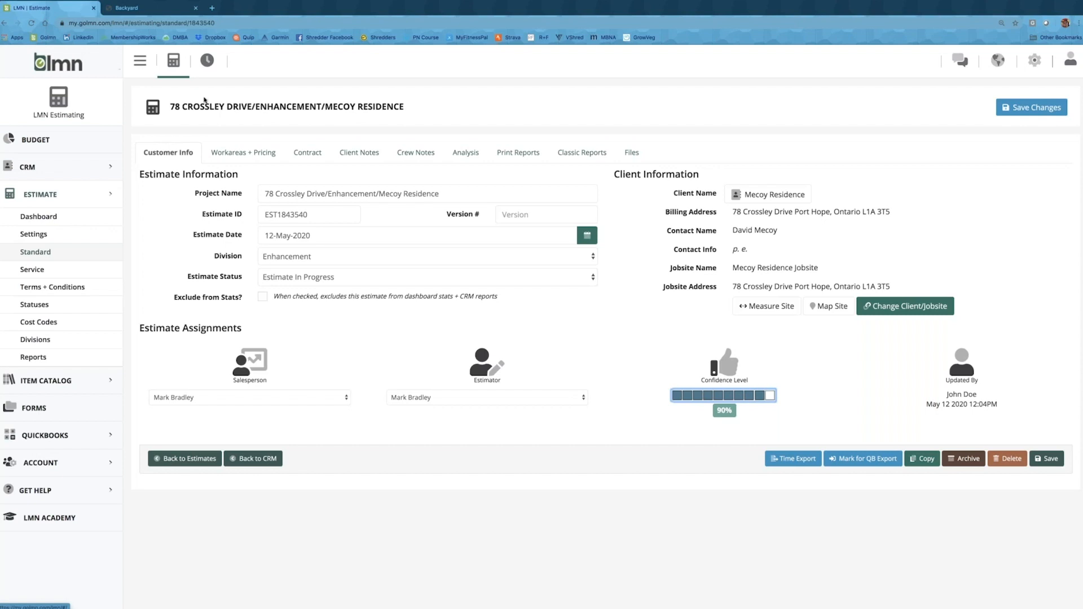
{"action": "left_click", "coordinate": [249, 153]}
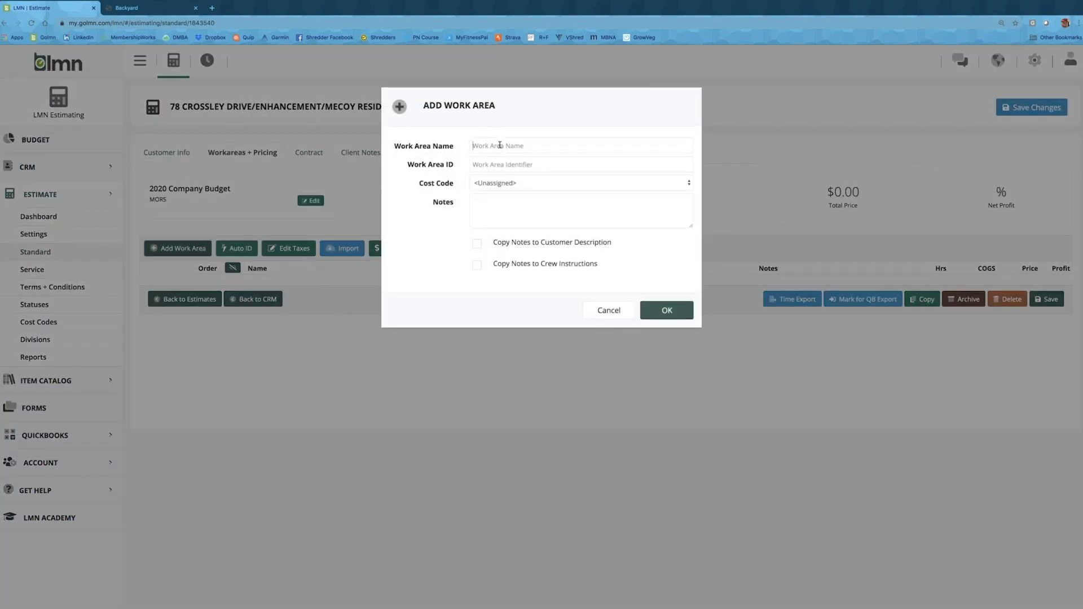
{"action": "type", "text": "Mobilizations"}
{"action": "key", "text": "BackSpace"}
{"action": "left_click", "coordinate": [561, 185]}
{"action": "left_click", "coordinate": [552, 193]}
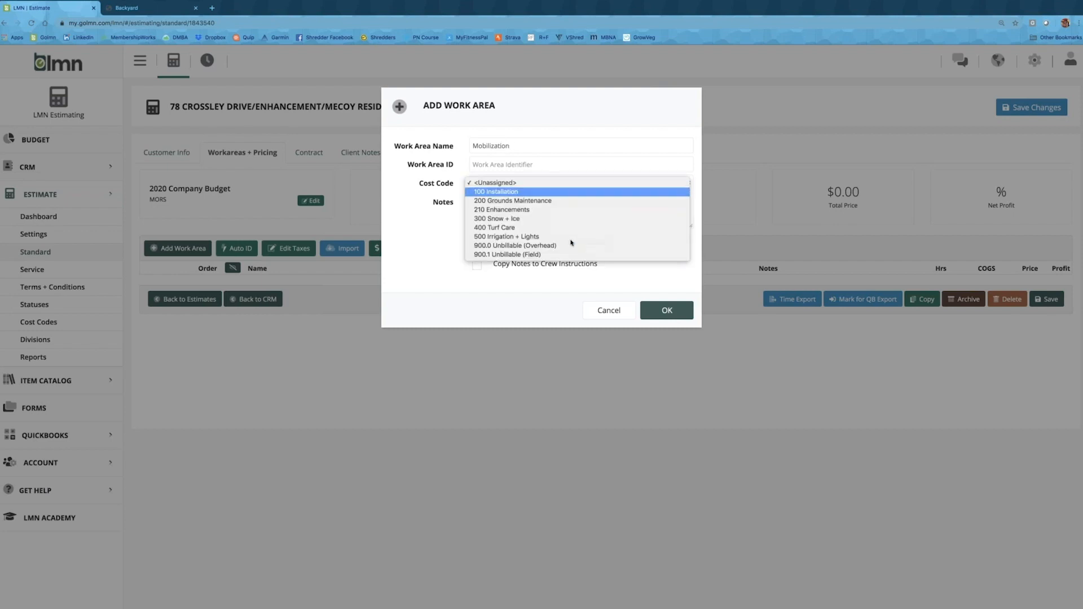
{"action": "left_click", "coordinate": [666, 311]}
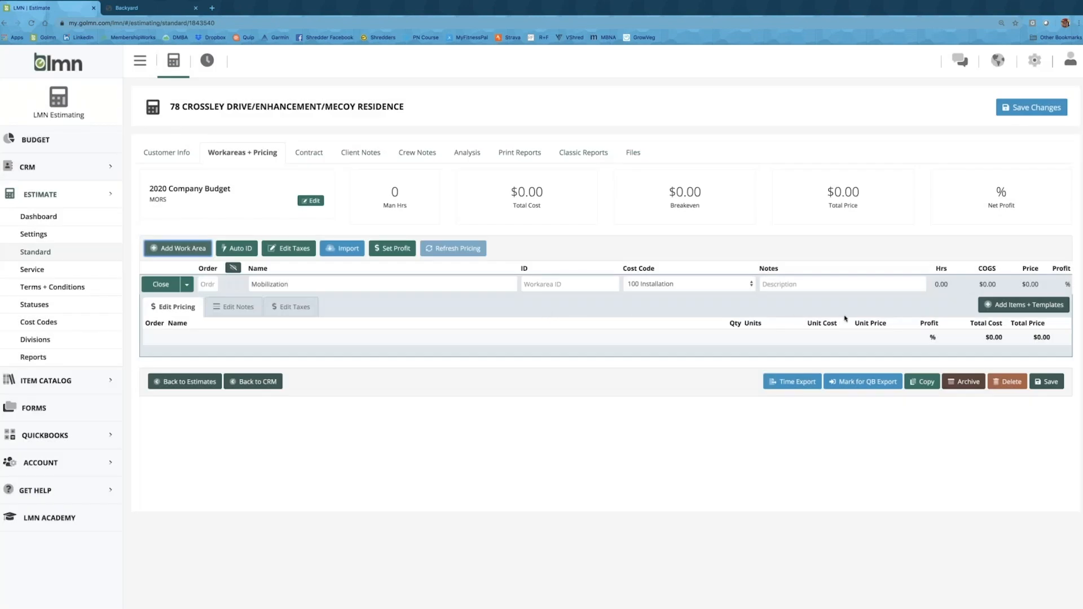
Add the Mobilization template's items to the Mobilization work area.
{"action": "left_click", "coordinate": [995, 308]}
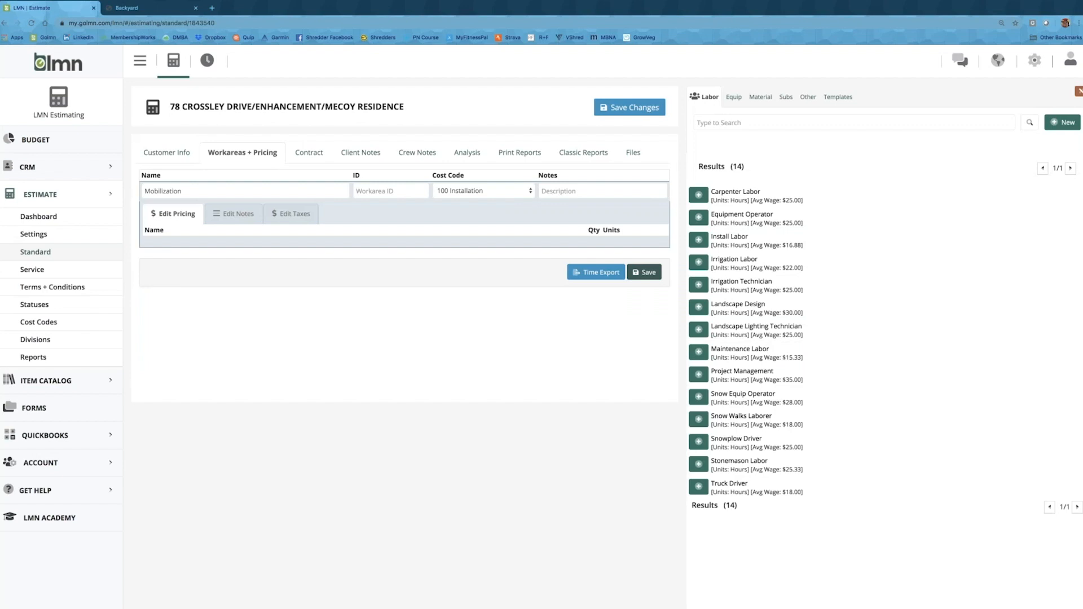
{"action": "left_click", "coordinate": [841, 98]}
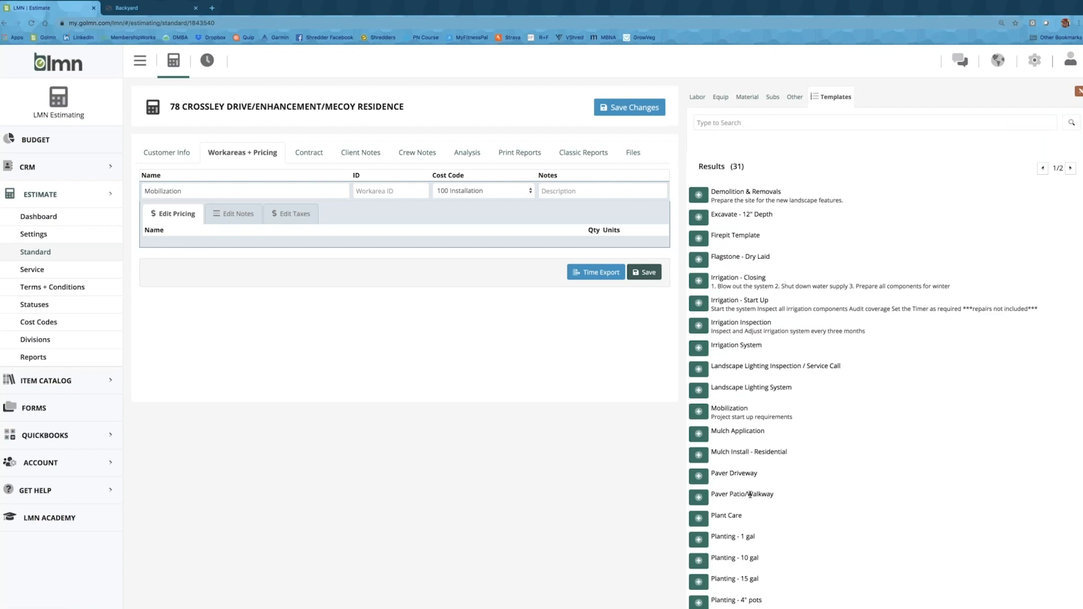
{"action": "scroll", "coordinate": [749, 494], "scroll_direction": "down", "scroll_amount": 1}
{"action": "scroll", "coordinate": [868, 381], "scroll_direction": "down", "scroll_amount": 3}
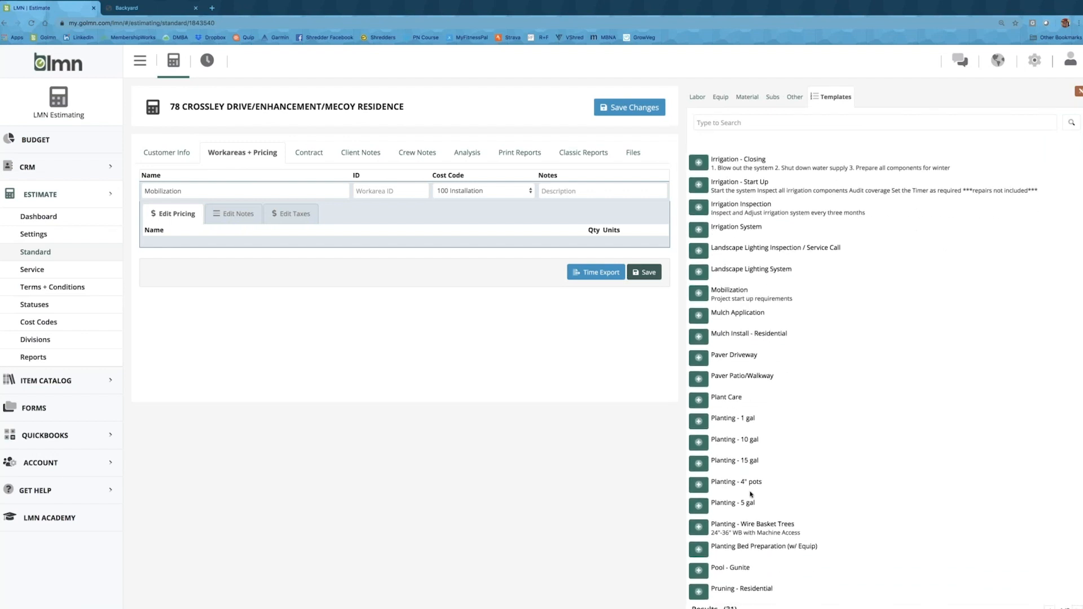
{"action": "left_click", "coordinate": [698, 292]}
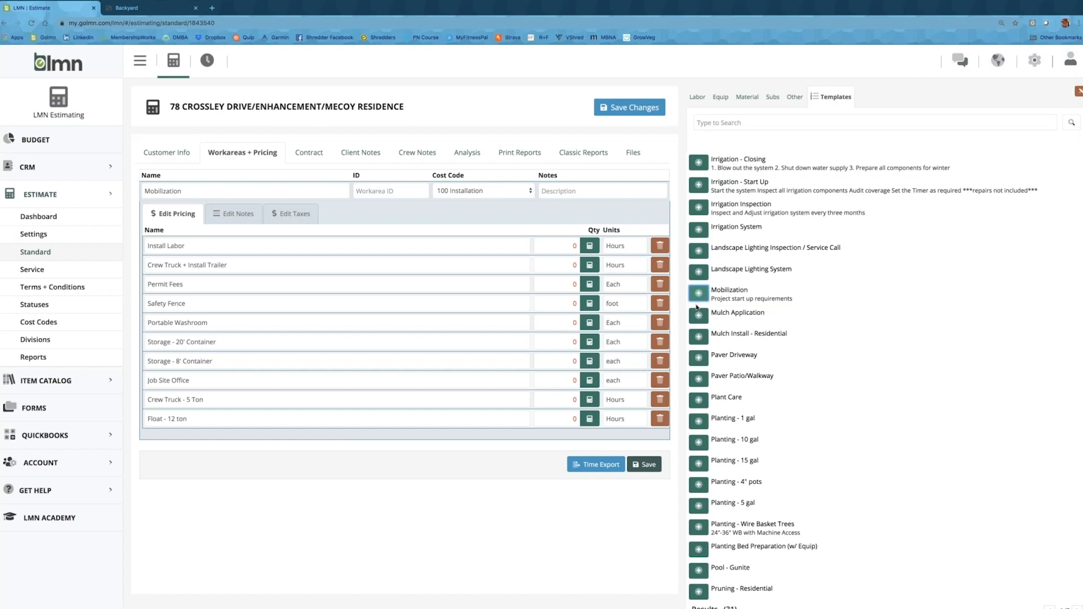
Set the quantities of Install Labor, Crew Truck - 5 Ton and Float - 12 ton to 10 hours each.
{"action": "left_click", "coordinate": [569, 247]}
{"action": "type", "text": "1"}
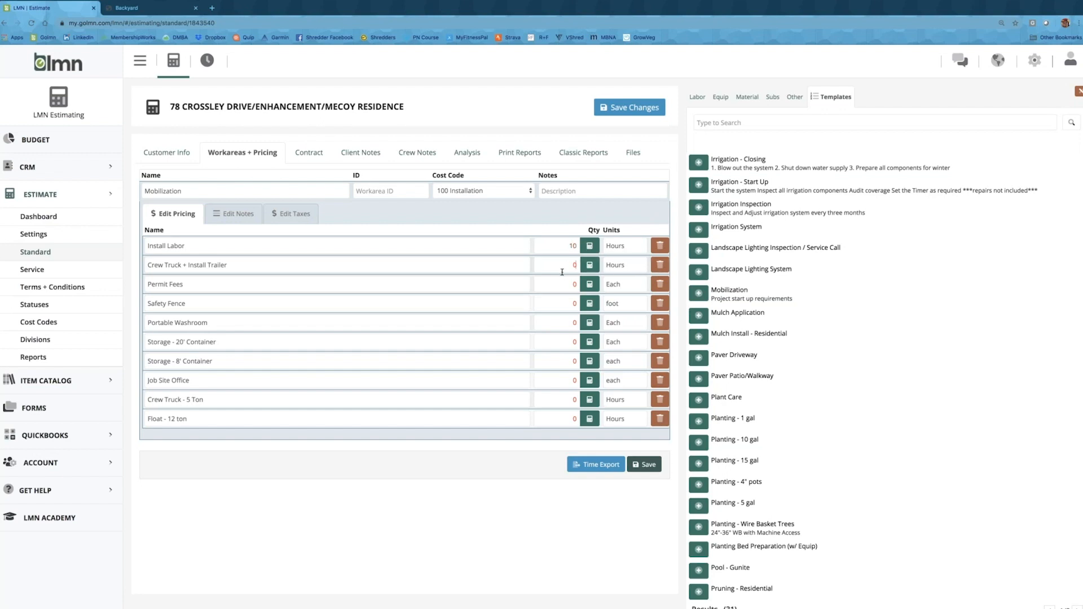
{"action": "left_click", "coordinate": [571, 274]}
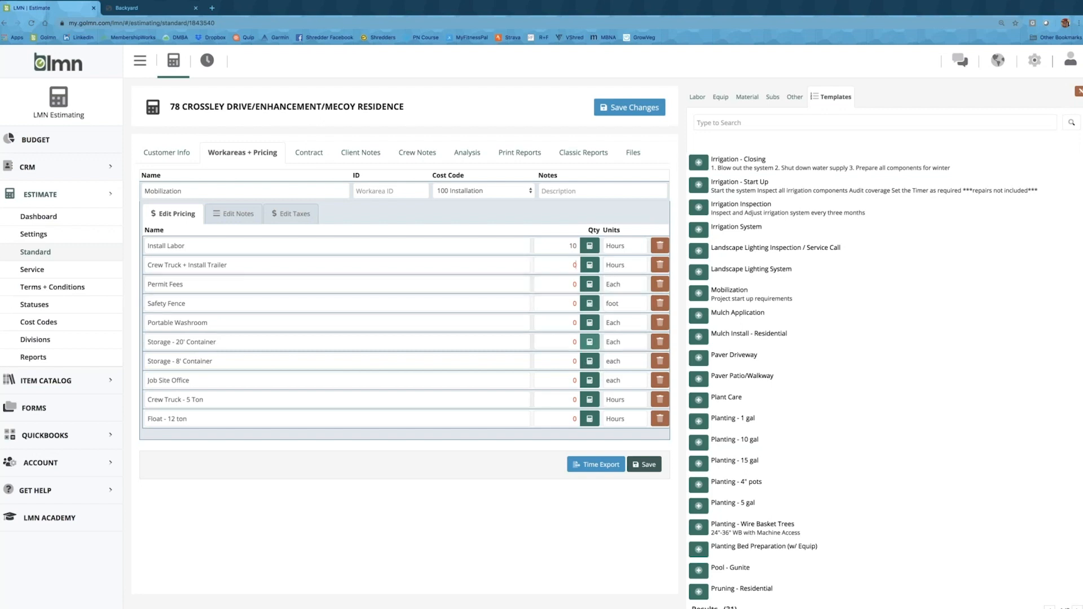
{"action": "left_click", "coordinate": [569, 397]}
{"action": "type", "text": "10"}
{"action": "left_click", "coordinate": [571, 418]}
{"action": "type", "text": "10"}
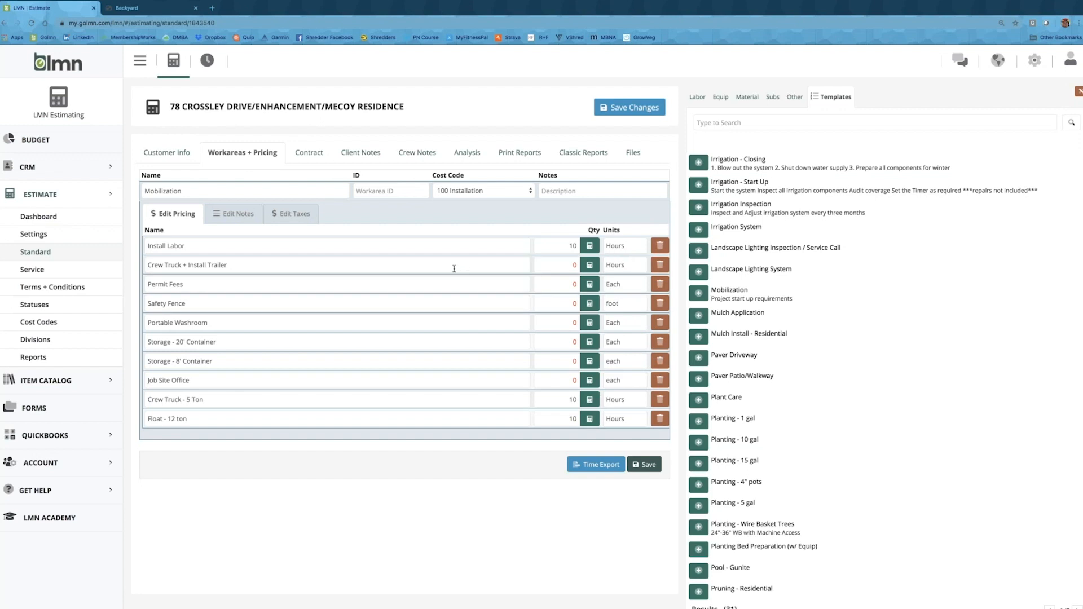
Remove the Crew Truck + Install Trailer and Permit Fees items from the work area, and close the item catalog.
{"action": "left_click", "coordinate": [657, 269]}
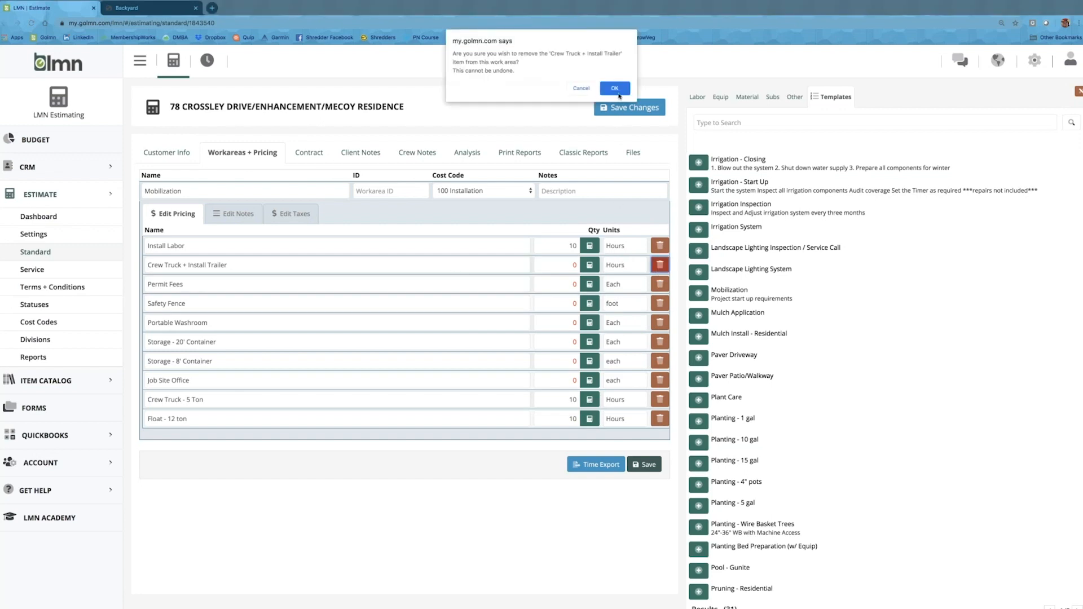
{"action": "left_click", "coordinate": [619, 87]}
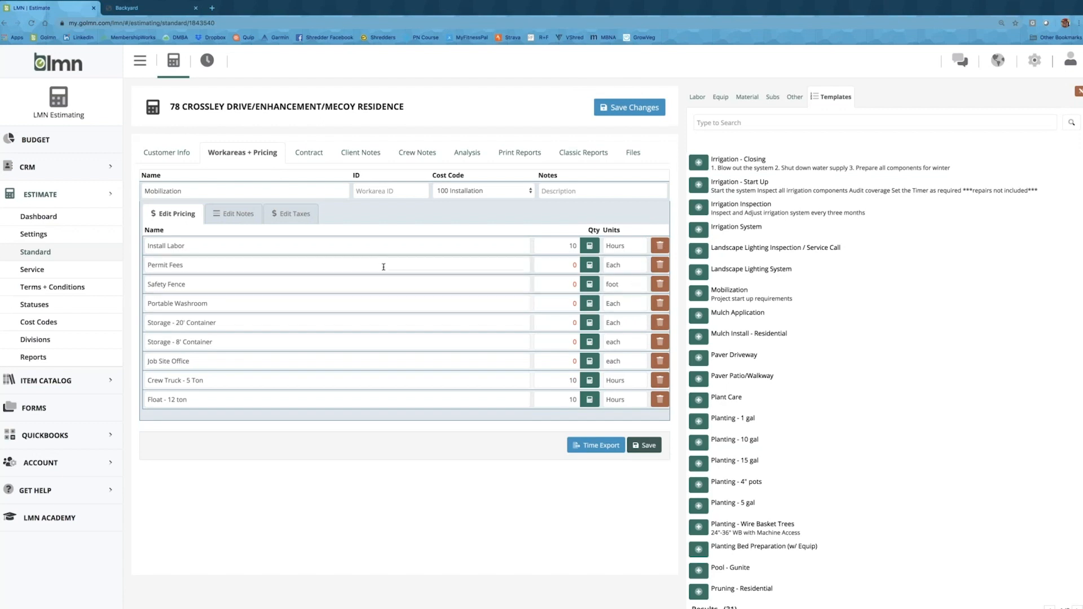
{"action": "left_click", "coordinate": [659, 265]}
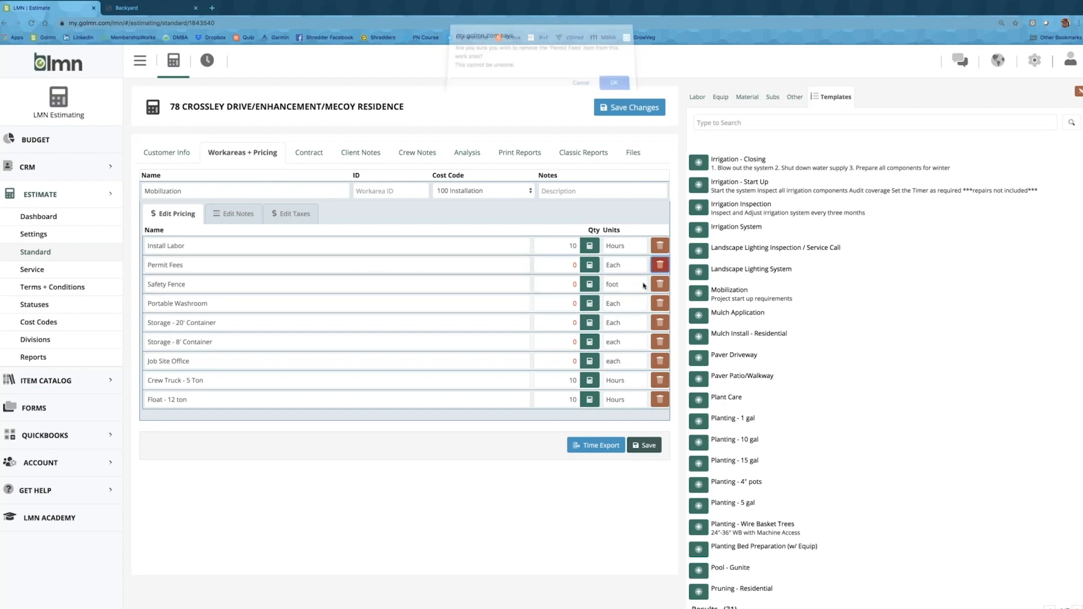
{"action": "left_click", "coordinate": [614, 89]}
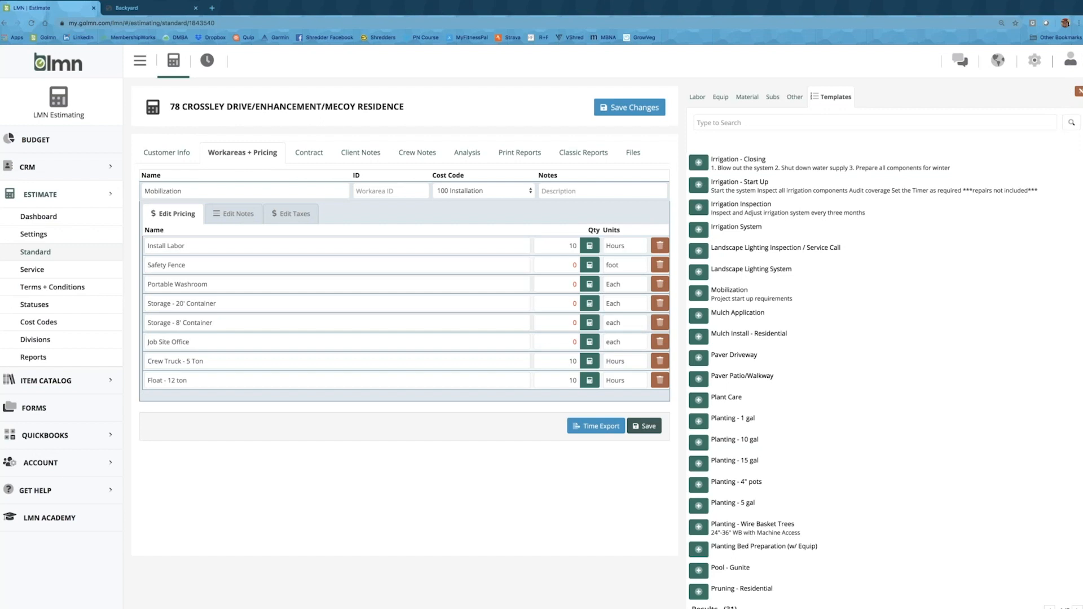
{"action": "left_click", "coordinate": [1077, 91]}
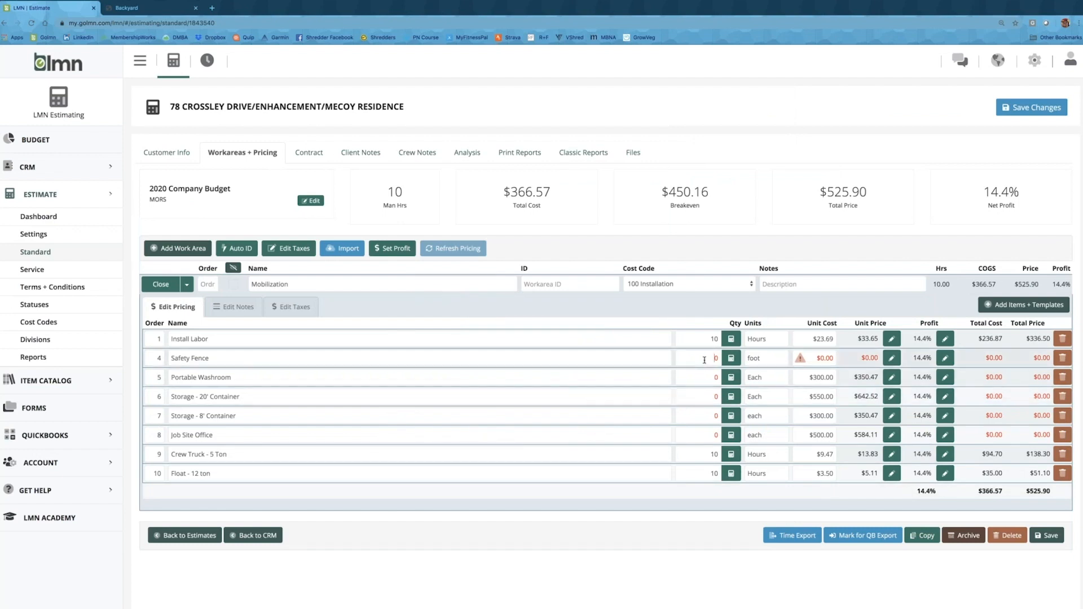
Set Safety Fence to 30 feet at a unit cost of $5.00, and the Portable Washroom quantity to 1.
{"action": "type", "text": "3"}
{"action": "left_click_drag", "start_coordinate": [818, 358], "coordinate": [844, 360]}
{"action": "type", "text": "5"}
{"action": "key", "text": "Return"}
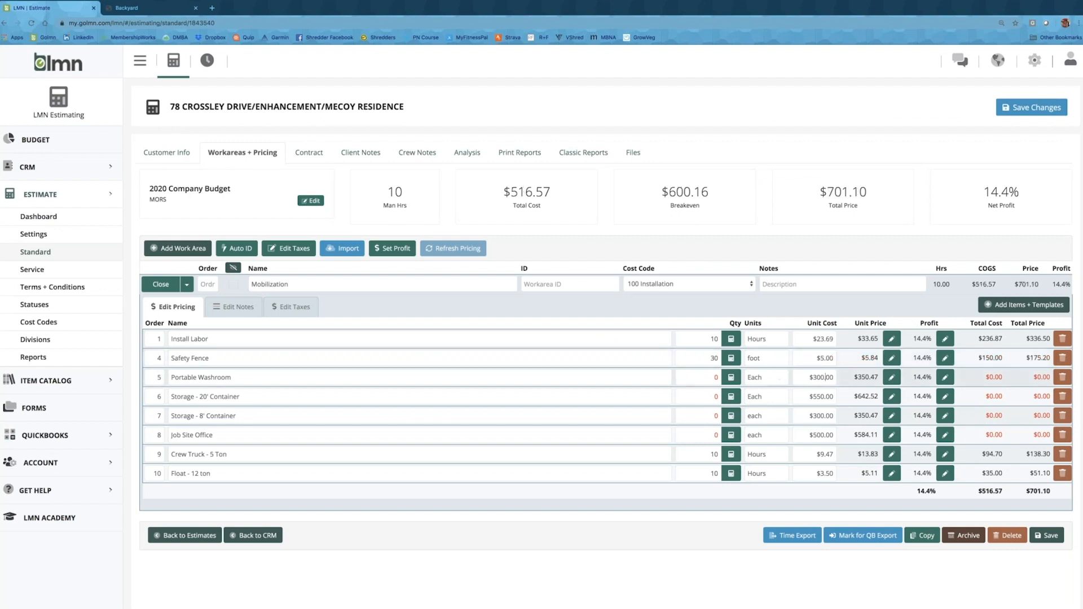
{"action": "type", "text": "1"}
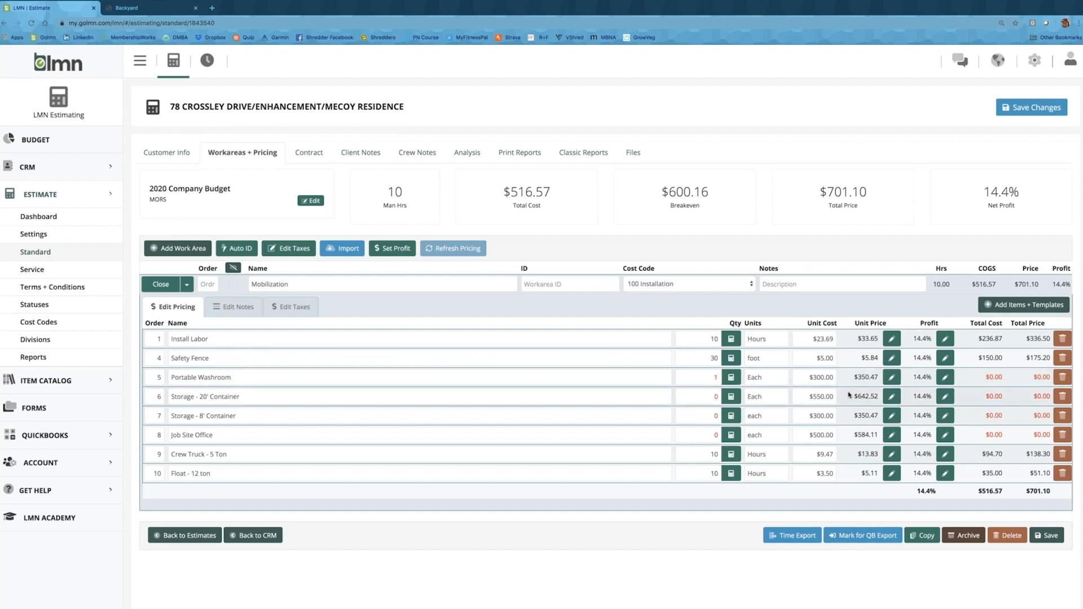
Remove the Storage - 20' Container item and set the Storage - 8' Container quantity to 1.
{"action": "left_click", "coordinate": [689, 402]}
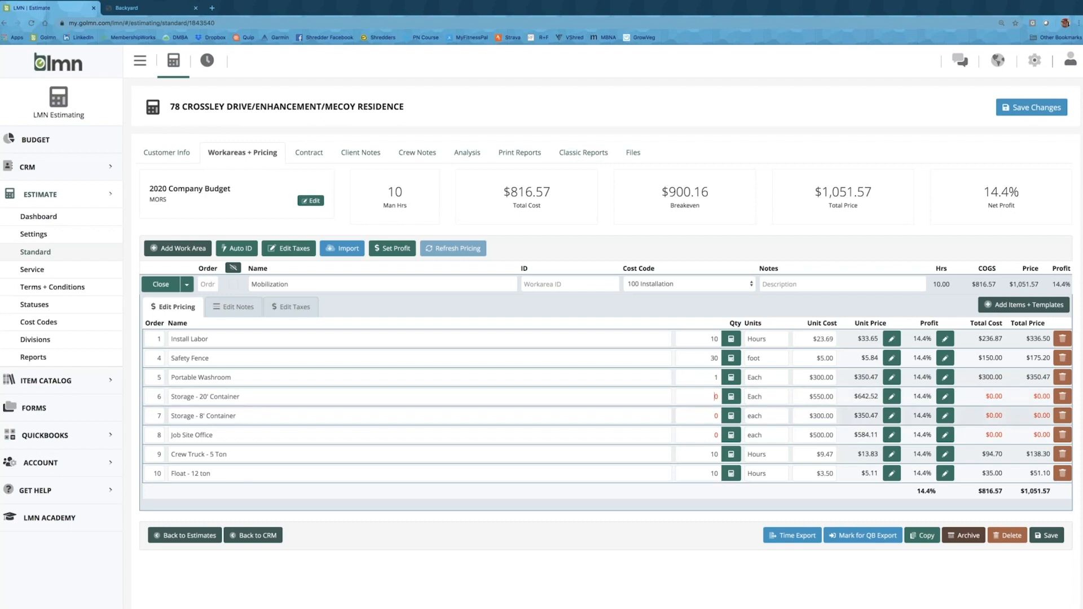
{"action": "left_click", "coordinate": [1062, 397]}
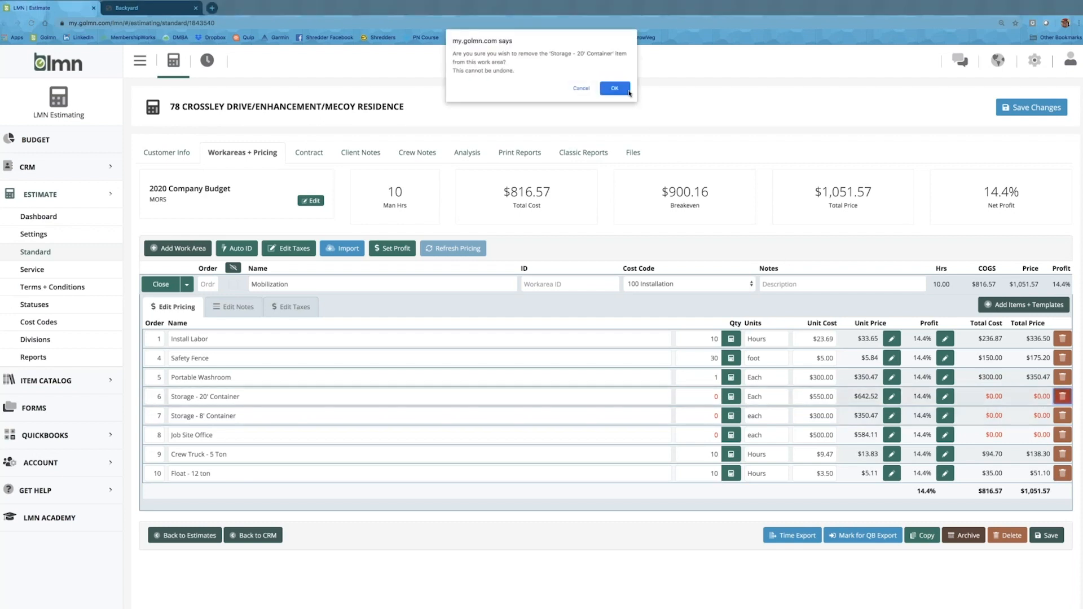
{"action": "left_click", "coordinate": [616, 90]}
{"action": "left_click_drag", "start_coordinate": [707, 398], "coordinate": [722, 398]}
{"action": "type", "text": "1"}
Remove the Job Site Office item from the Mobilization work area and close that work area.
{"action": "left_click", "coordinate": [711, 416]}
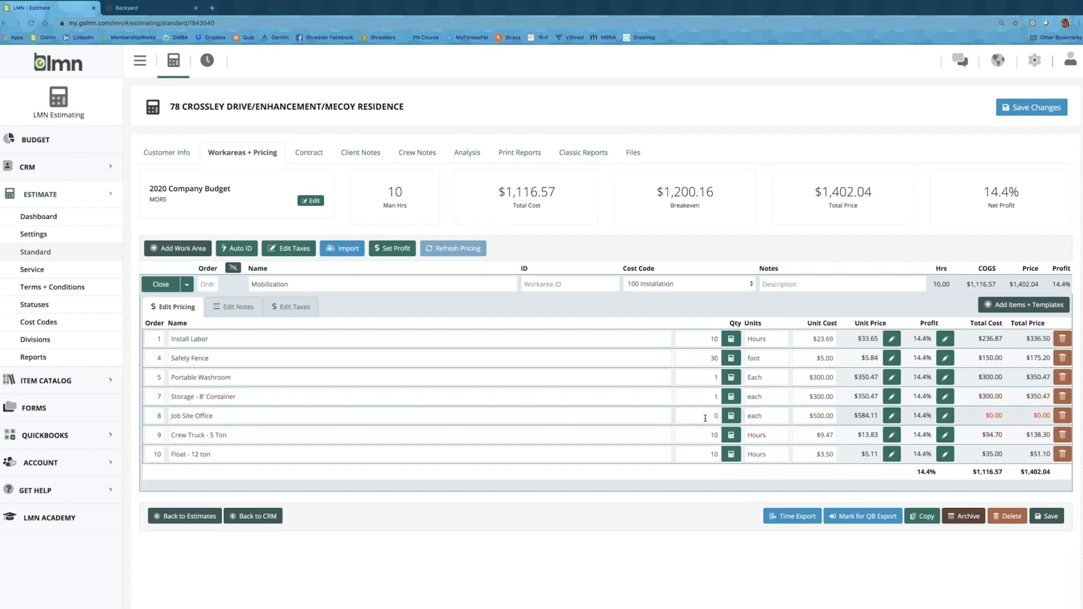
{"action": "left_click", "coordinate": [1062, 415]}
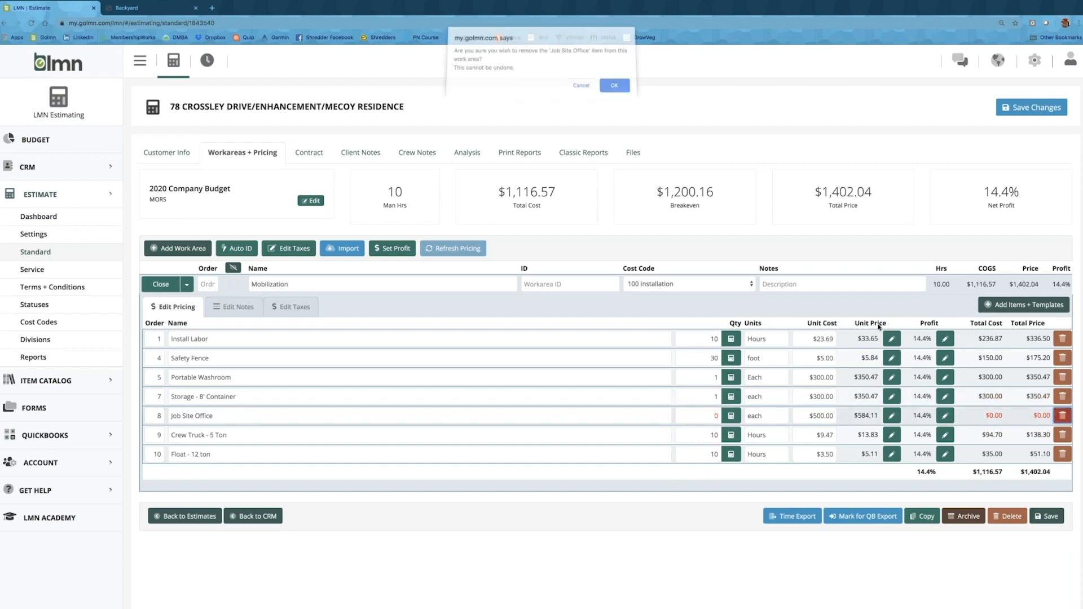
{"action": "left_click", "coordinate": [614, 88]}
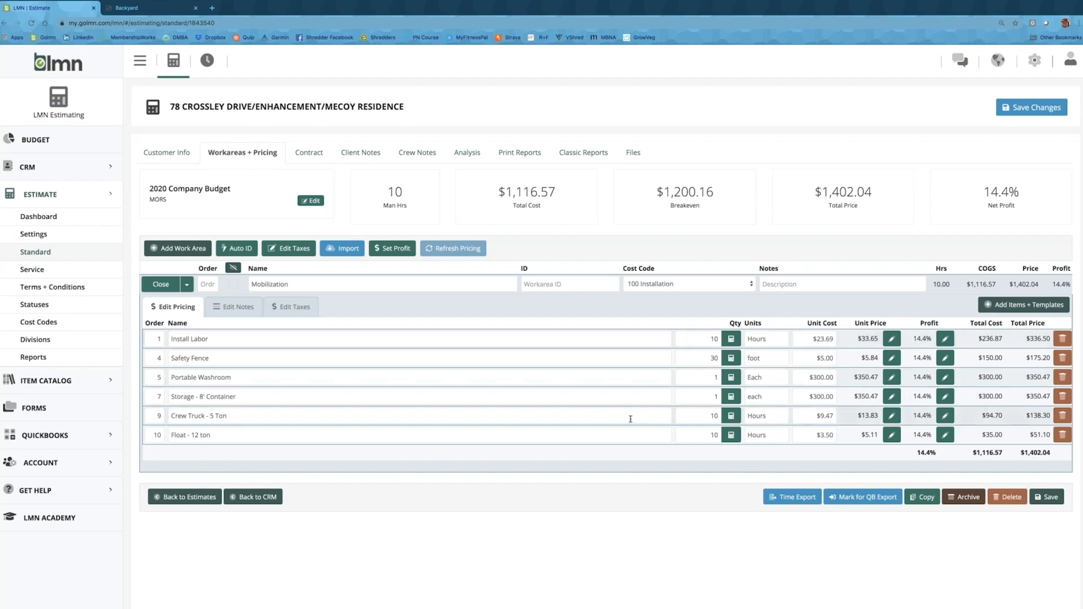
{"action": "left_click", "coordinate": [151, 285]}
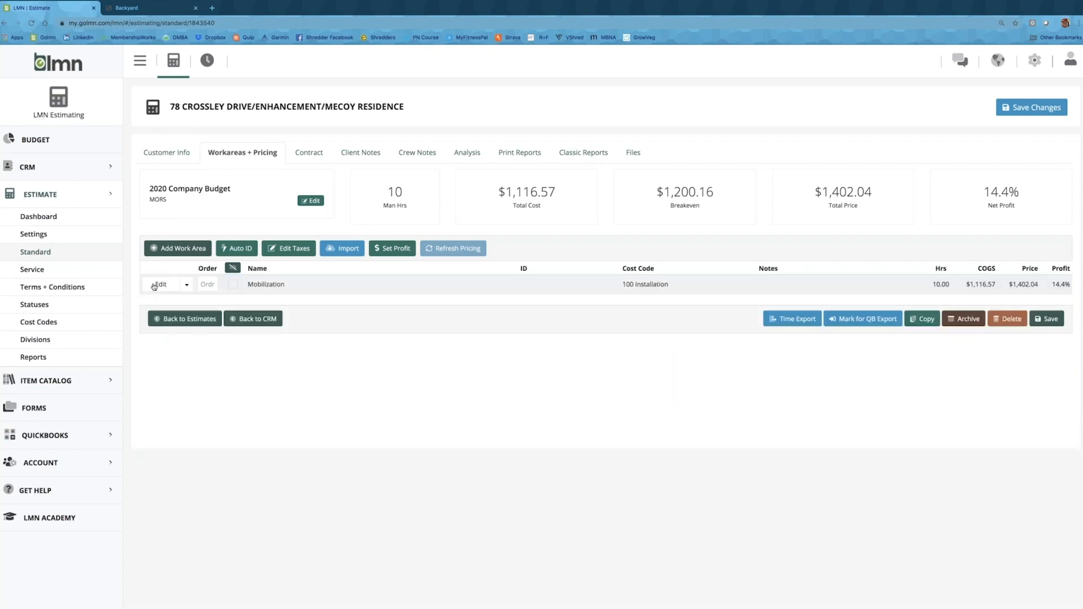
Add a work area named Removals with the cost code 100 Installation.
{"action": "left_click", "coordinate": [163, 251]}
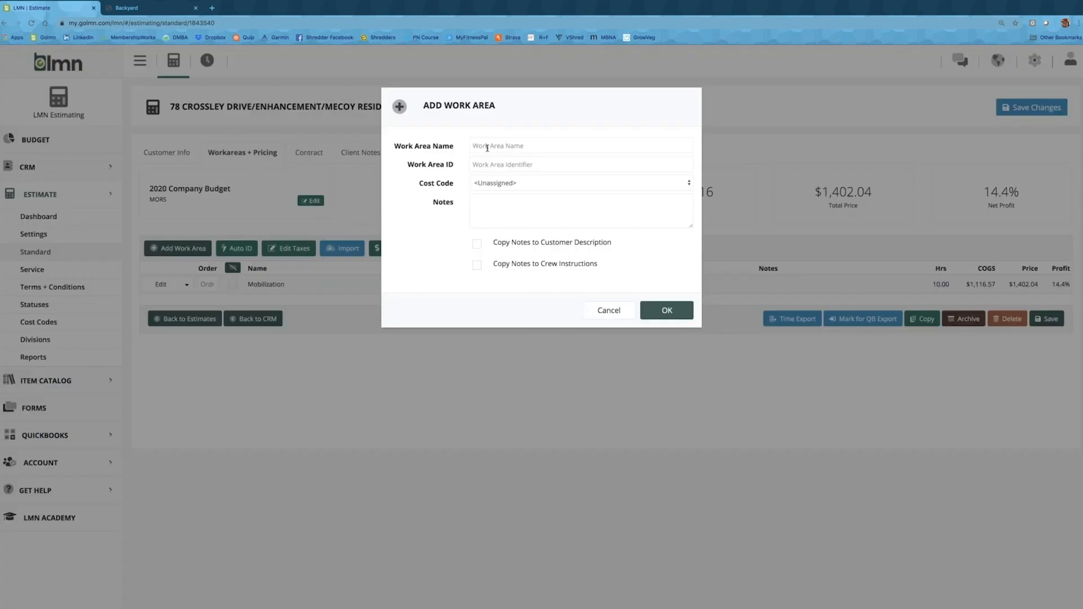
{"action": "type", "text": "Removals"}
{"action": "left_click", "coordinate": [477, 183]}
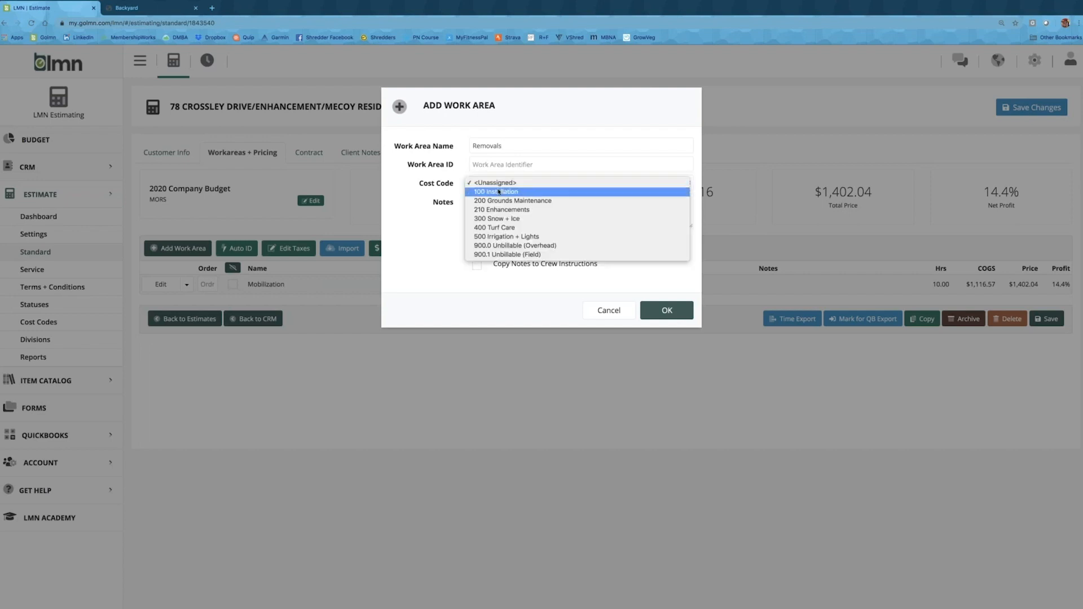
{"action": "left_click", "coordinate": [498, 192]}
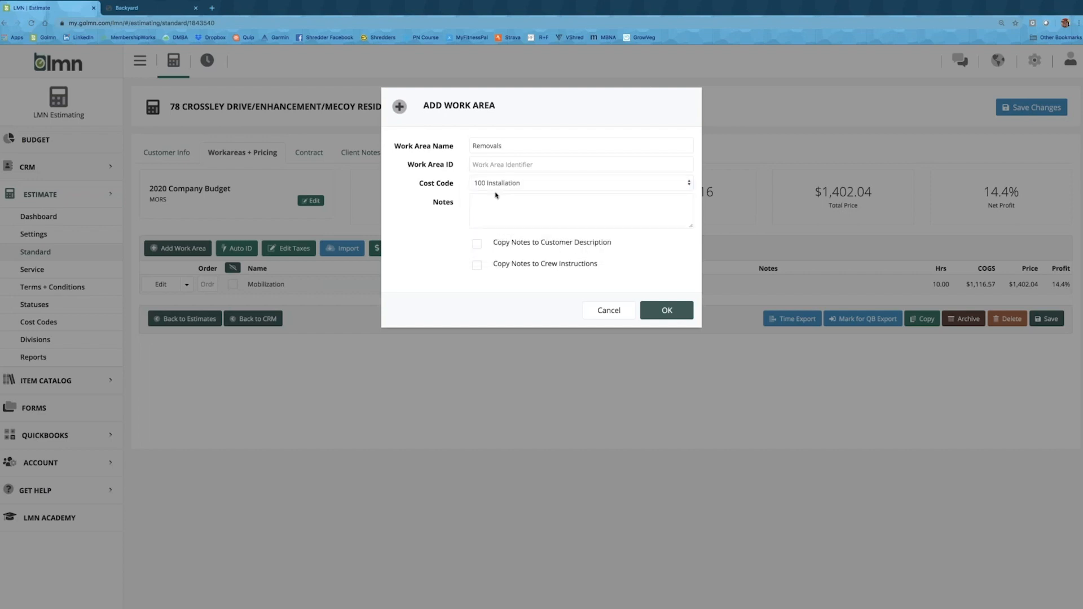
{"action": "left_click", "coordinate": [666, 310]}
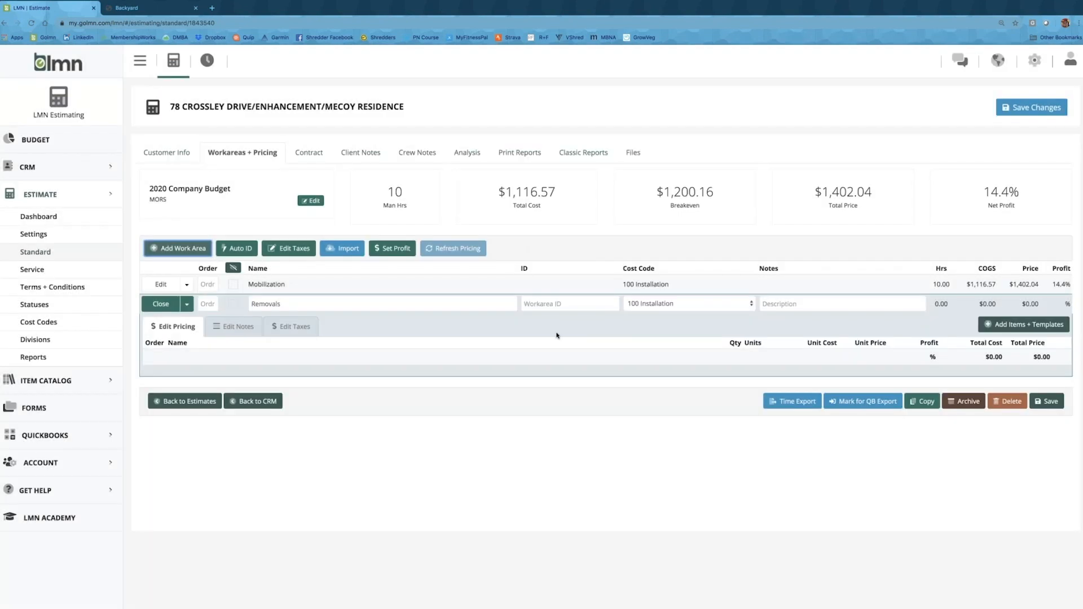
Add the Demolition & Removals template to the Removals work area.
{"action": "left_click", "coordinate": [1004, 326]}
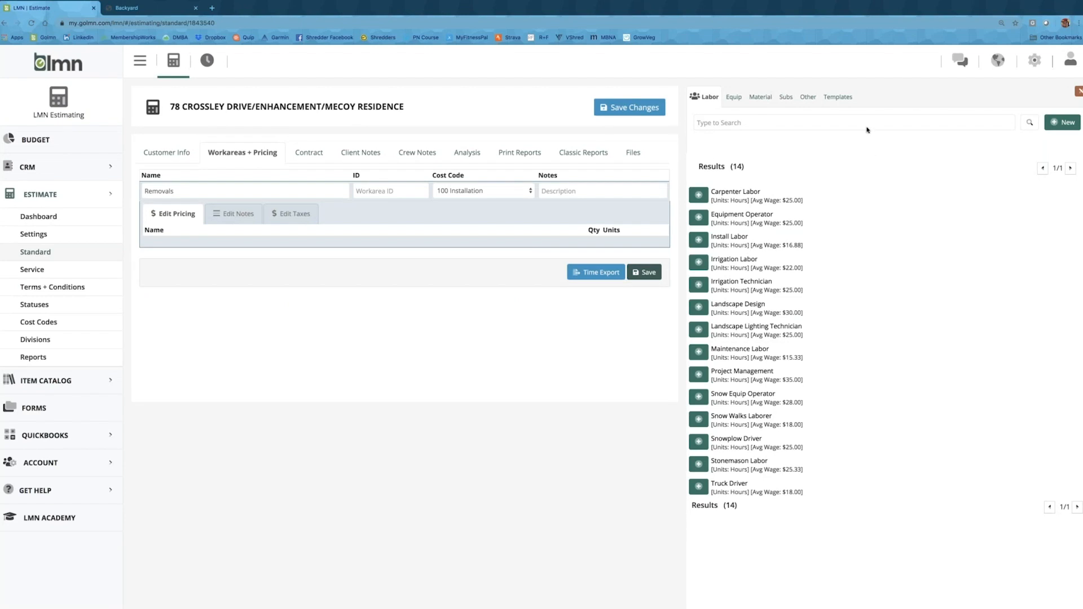
{"action": "left_click", "coordinate": [839, 104]}
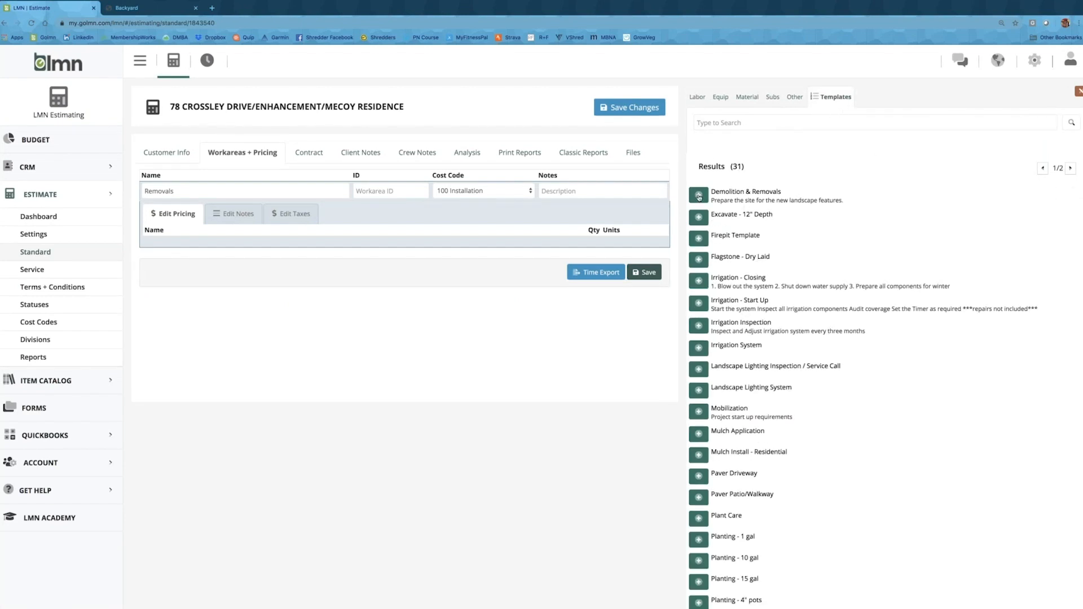
{"action": "left_click", "coordinate": [698, 195]}
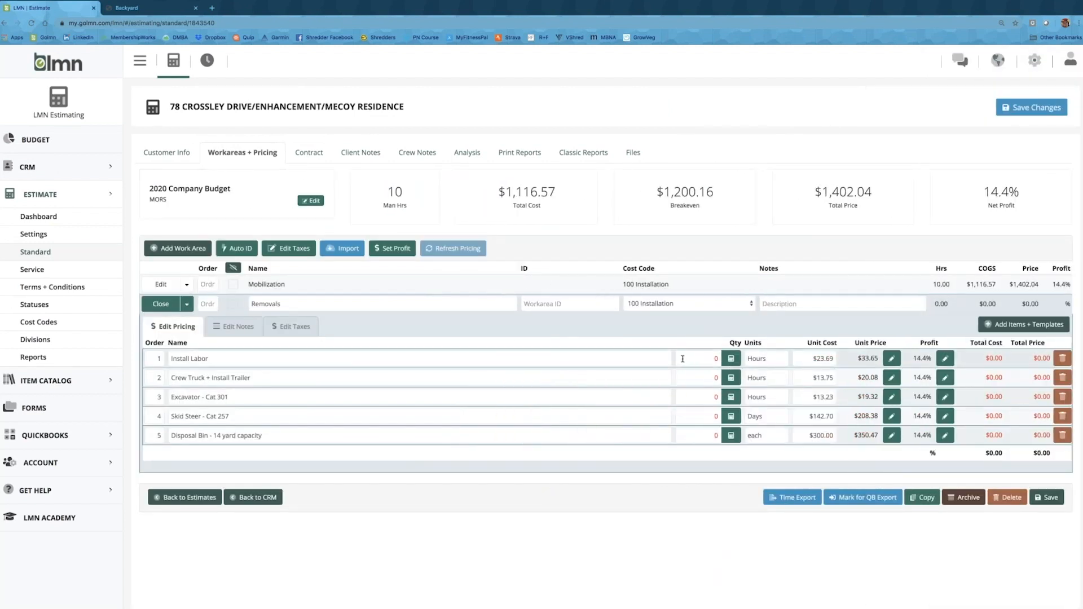
Set Install Labor to 10 hours, and Crew Truck + Install Trailer and Excavator - Cat 301 to 3 hours each.
{"action": "left_click_drag", "start_coordinate": [702, 358], "coordinate": [731, 363]}
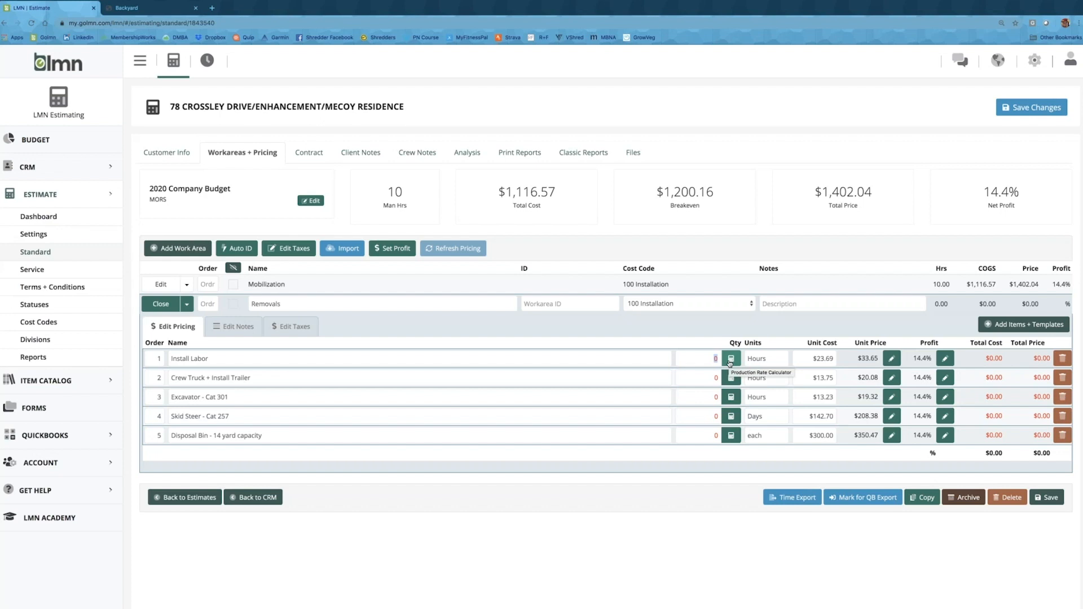
{"action": "type", "text": "10"}
{"action": "left_click", "coordinate": [708, 378]}
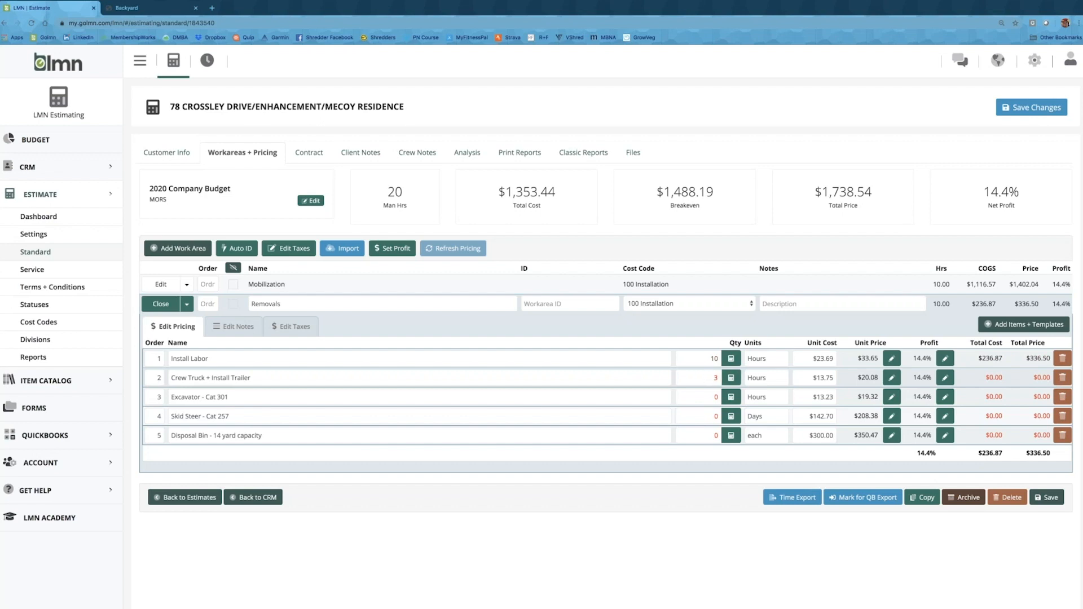
{"action": "left_click", "coordinate": [708, 393]}
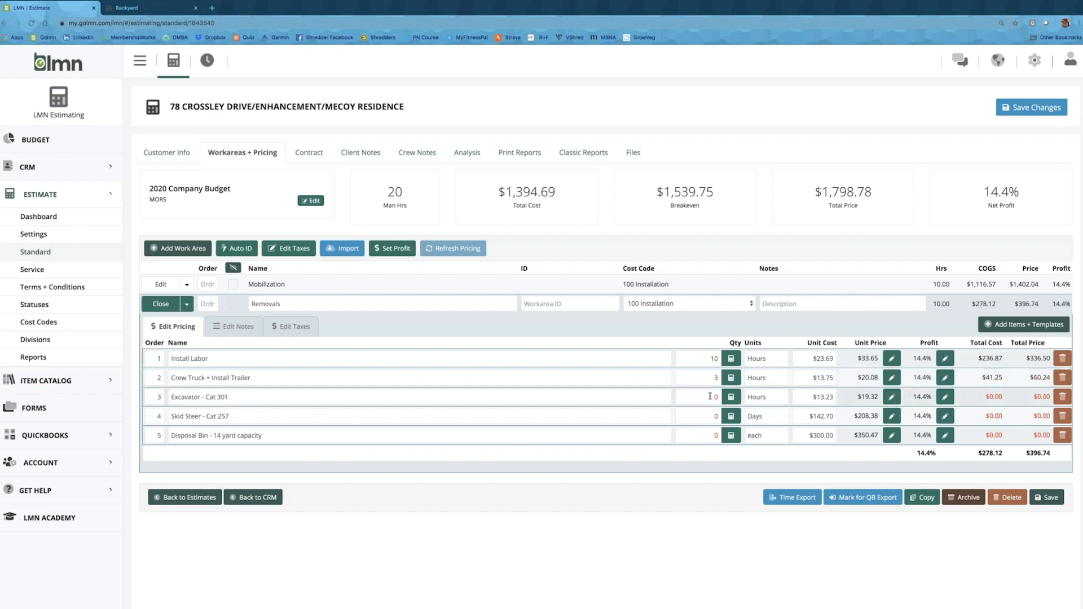
{"action": "type", "text": "3"}
Set Skid Steer - Cat 257 to 3 days and Disposal Bin - 14 yard capacity to 1, and close the Removals work area.
{"action": "left_click", "coordinate": [714, 414]}
{"action": "type", "text": "3"}
{"action": "left_click", "coordinate": [709, 437]}
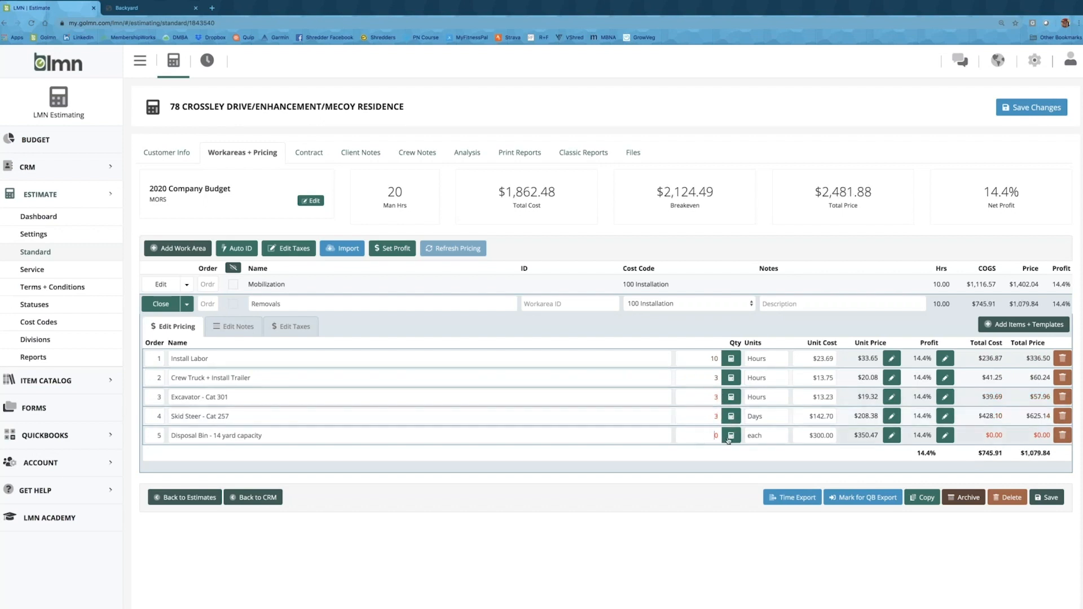
{"action": "type", "text": "1"}
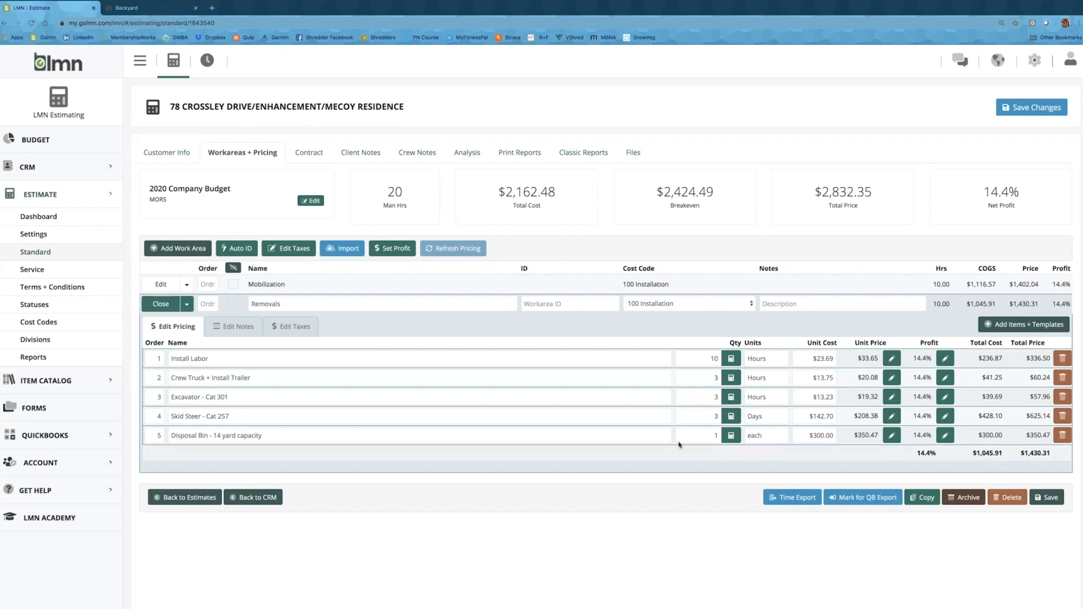
{"action": "left_click", "coordinate": [151, 307]}
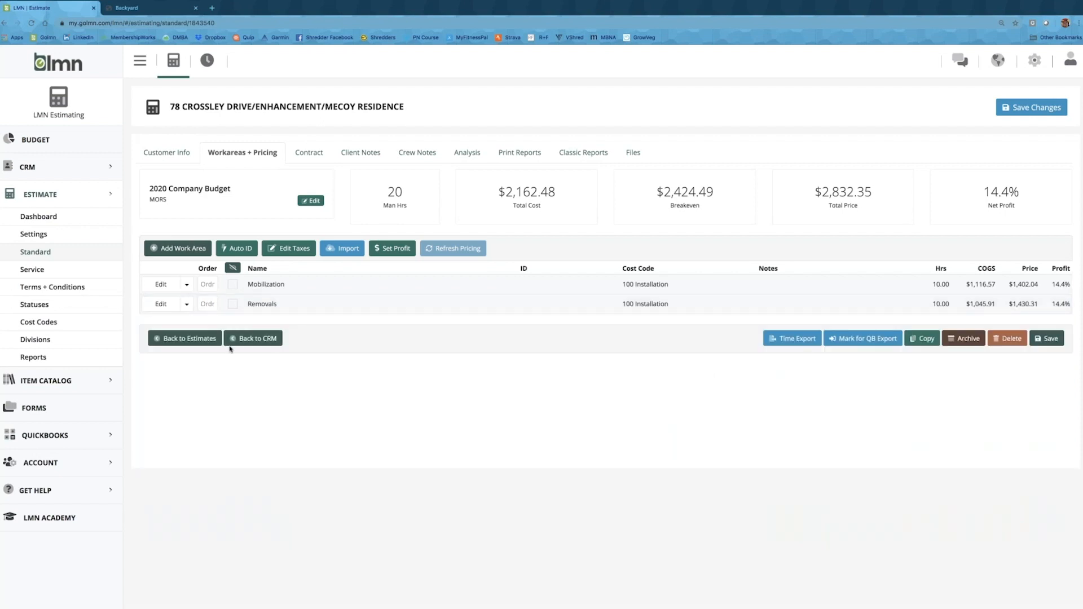
Consult the backyard planting plan, and add a work area named Flagstone Patio with the cost code 100 Installation.
{"action": "left_click", "coordinate": [136, 7]}
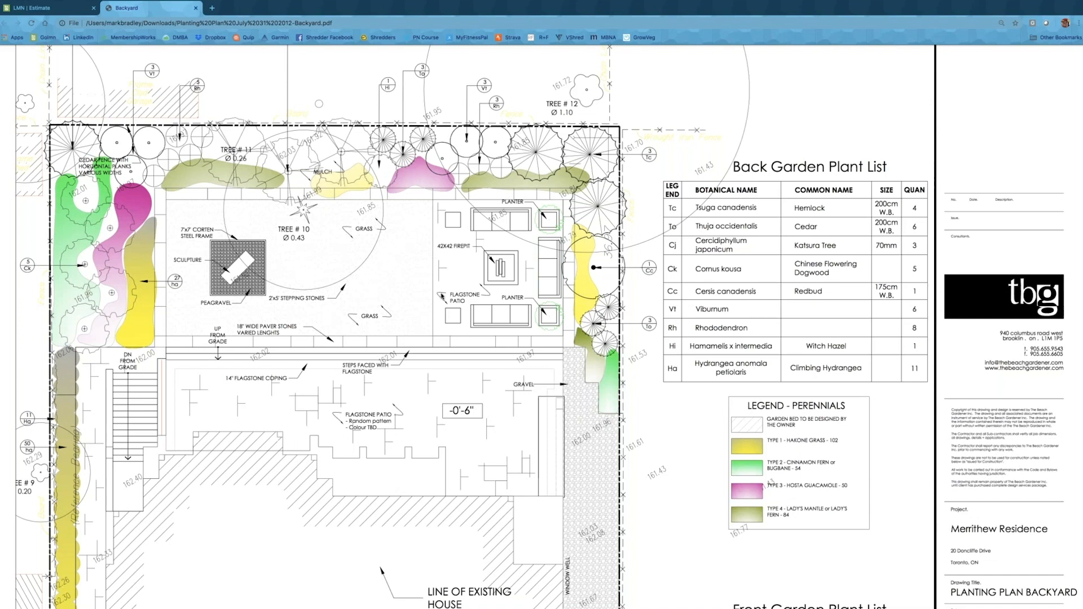
{"action": "left_click", "coordinate": [67, 7]}
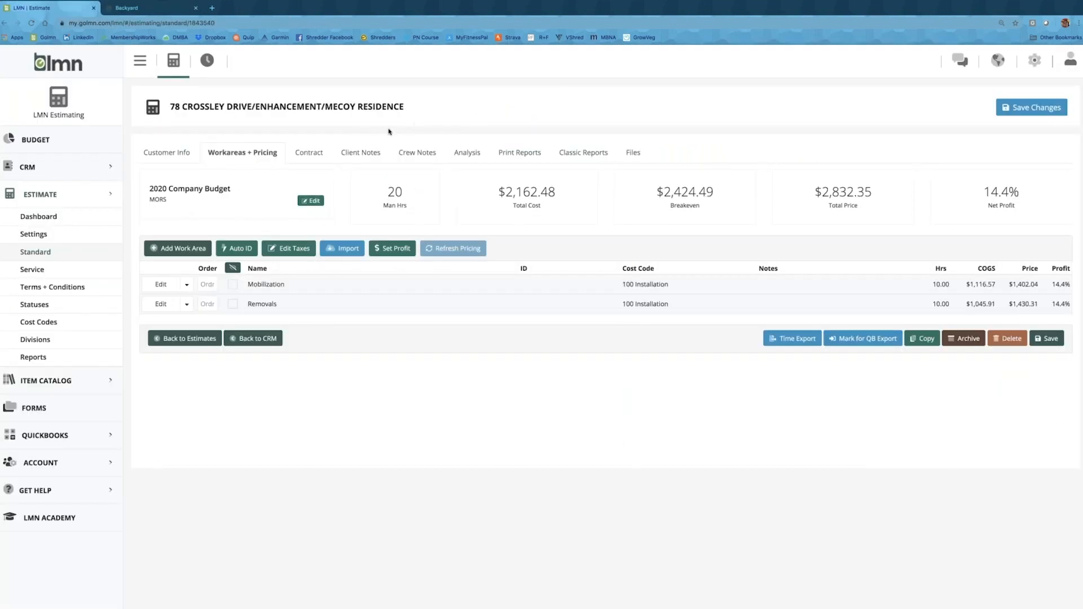
{"action": "left_click", "coordinate": [163, 250]}
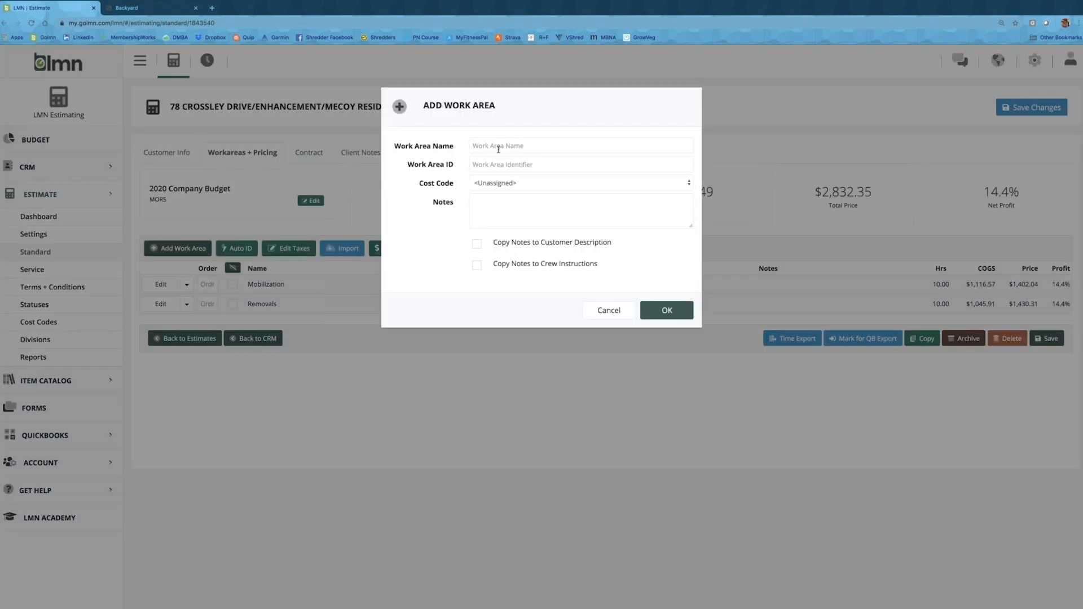
{"action": "type", "text": "Flagstone Patio"}
{"action": "left_click", "coordinate": [513, 183]}
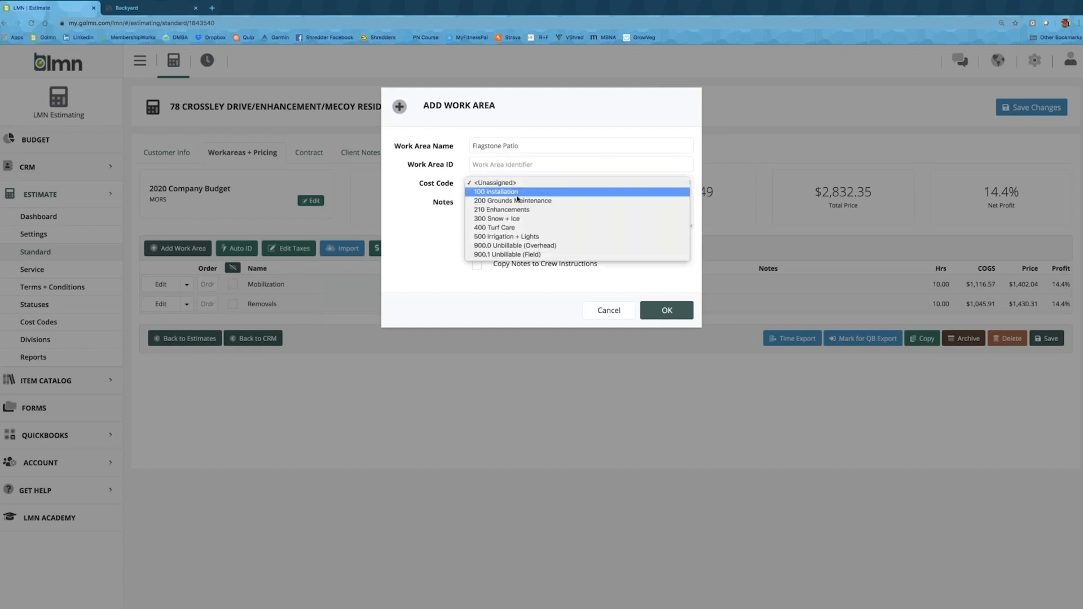
{"action": "key", "text": "Return"}
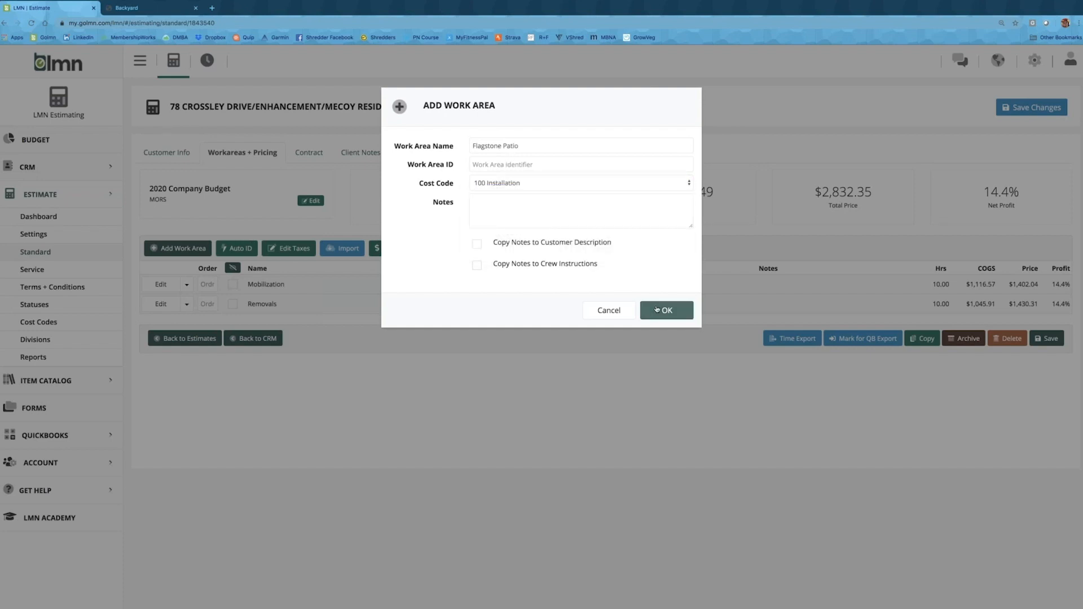
{"action": "left_click", "coordinate": [666, 311]}
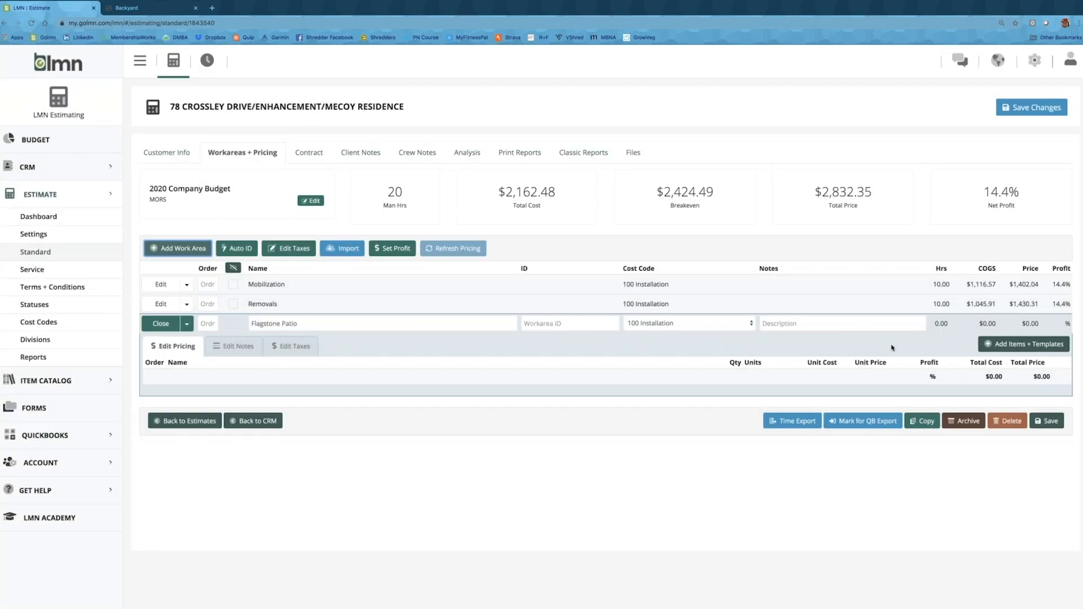
Add the Flagstone - Dry Laid template to the Flagstone Patio work area.
{"action": "left_click", "coordinate": [1002, 345]}
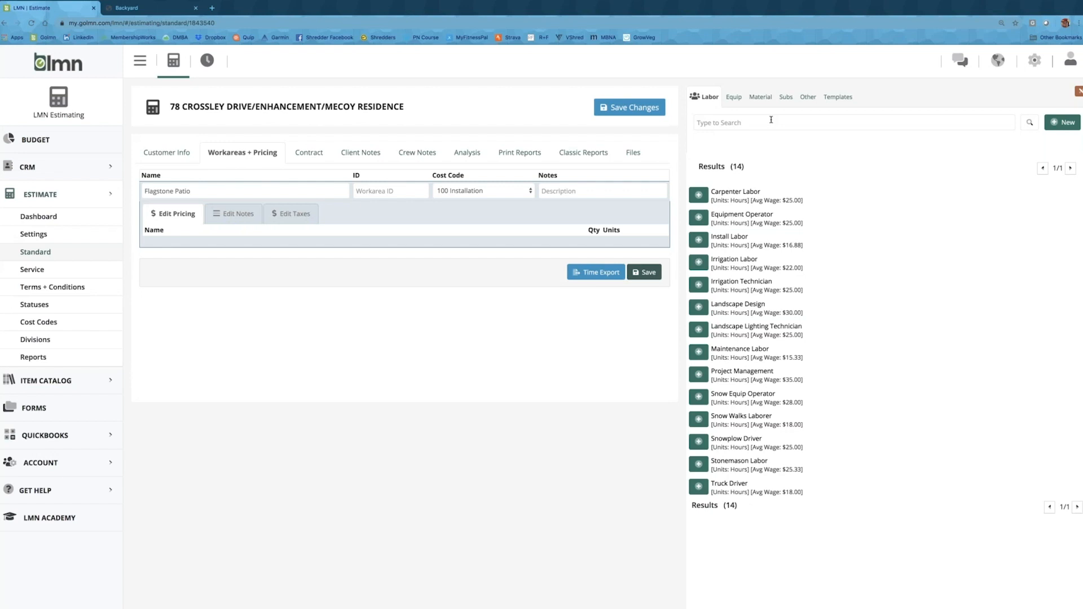
{"action": "left_click", "coordinate": [849, 99]}
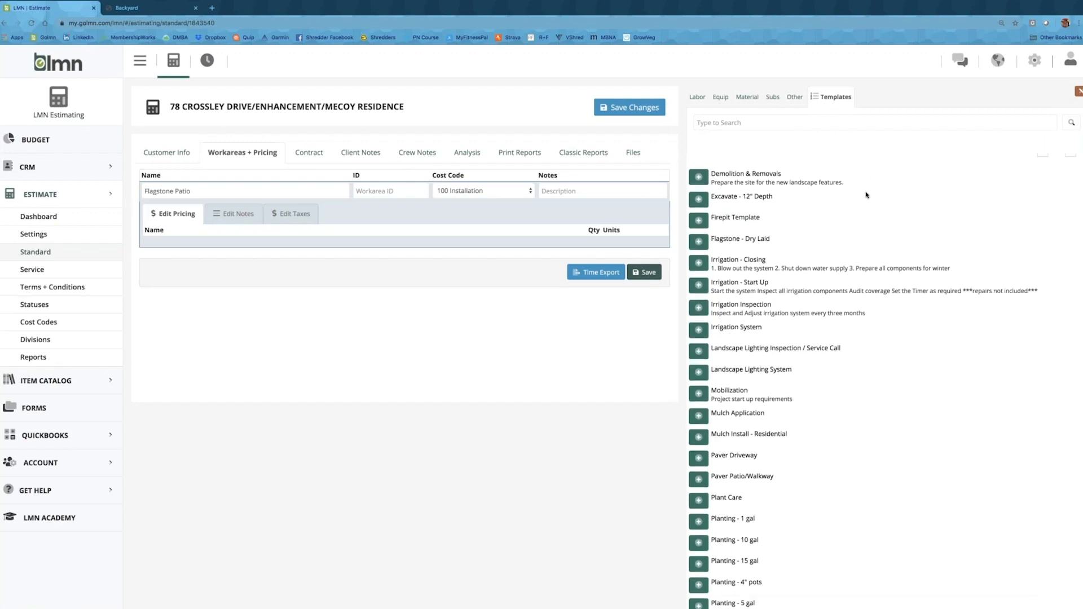
{"action": "scroll", "coordinate": [866, 194], "scroll_direction": "down", "scroll_amount": 2}
{"action": "scroll", "coordinate": [865, 195], "scroll_direction": "down", "scroll_amount": 1}
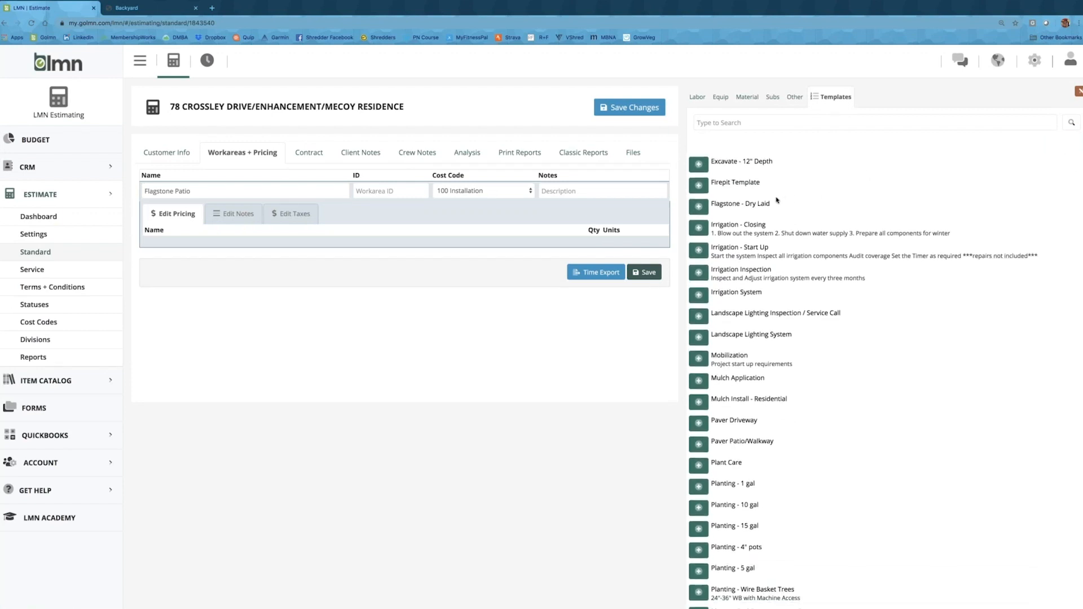
{"action": "left_click", "coordinate": [698, 207]}
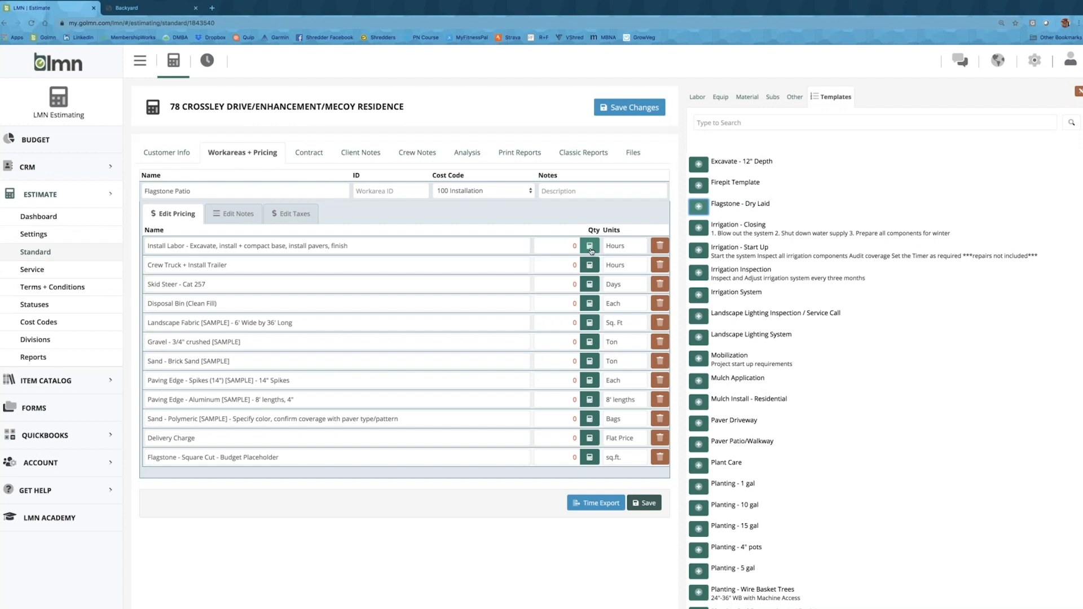
Calculate the Install Labor hours for 550 sq. ft with the installation rate calculator, using the rounded recommended quantity.
{"action": "left_click", "coordinate": [590, 247]}
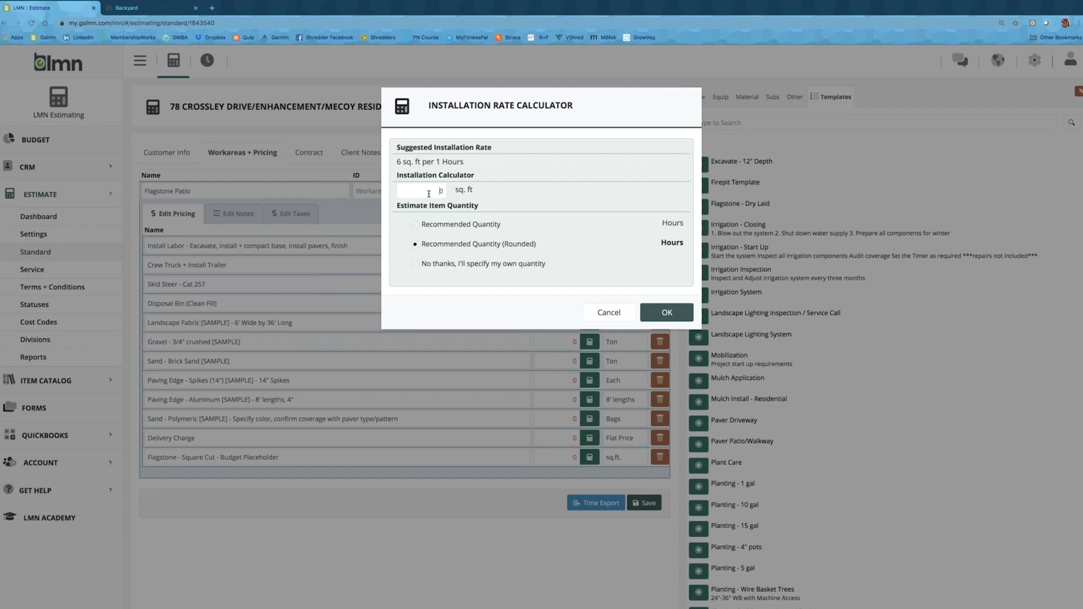
{"action": "left_click", "coordinate": [434, 194]}
{"action": "type", "text": "55"}
{"action": "left_click", "coordinate": [660, 315]}
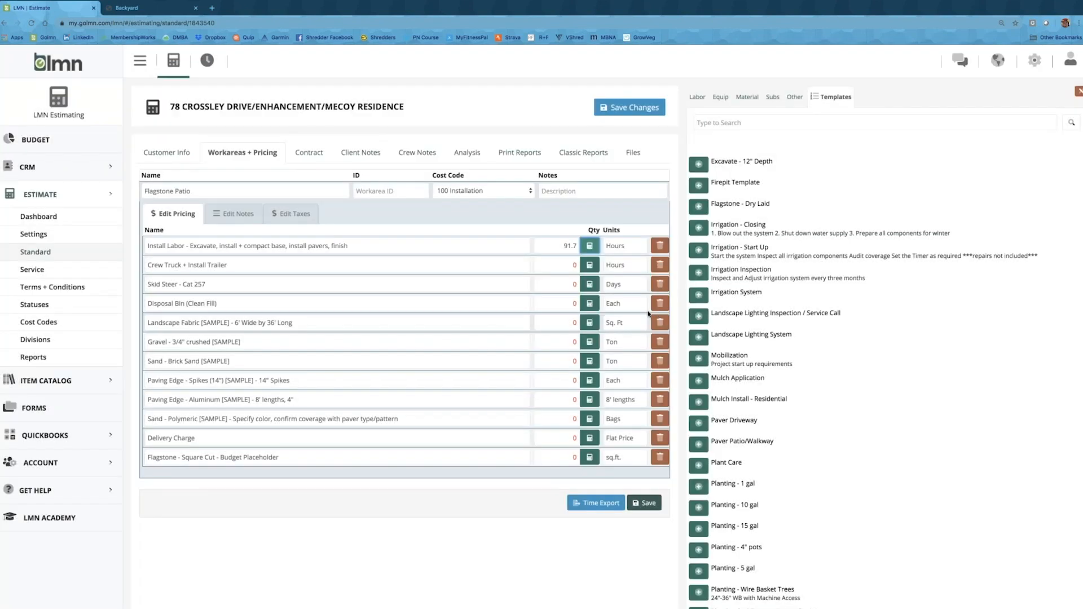
Set Crew Truck + Install Trailer to 30 hours and Skid Steer - Cat 257 to 3 days.
{"action": "left_click", "coordinate": [555, 264]}
{"action": "type", "text": "3"}
{"action": "left_click", "coordinate": [568, 278]}
{"action": "left_click_drag", "start_coordinate": [571, 284], "coordinate": [584, 288]}
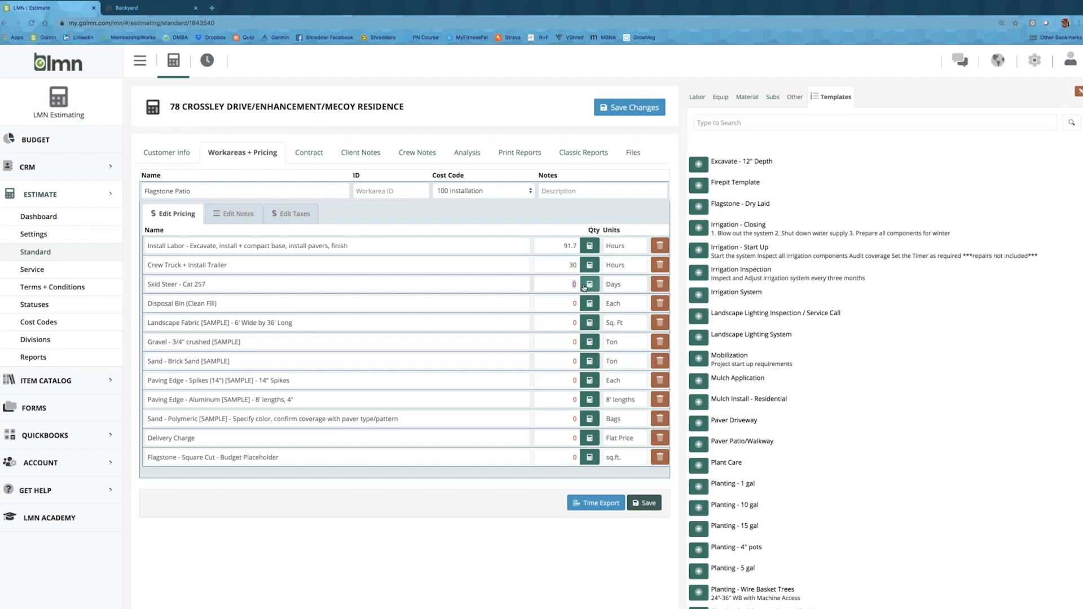
{"action": "type", "text": "3"}
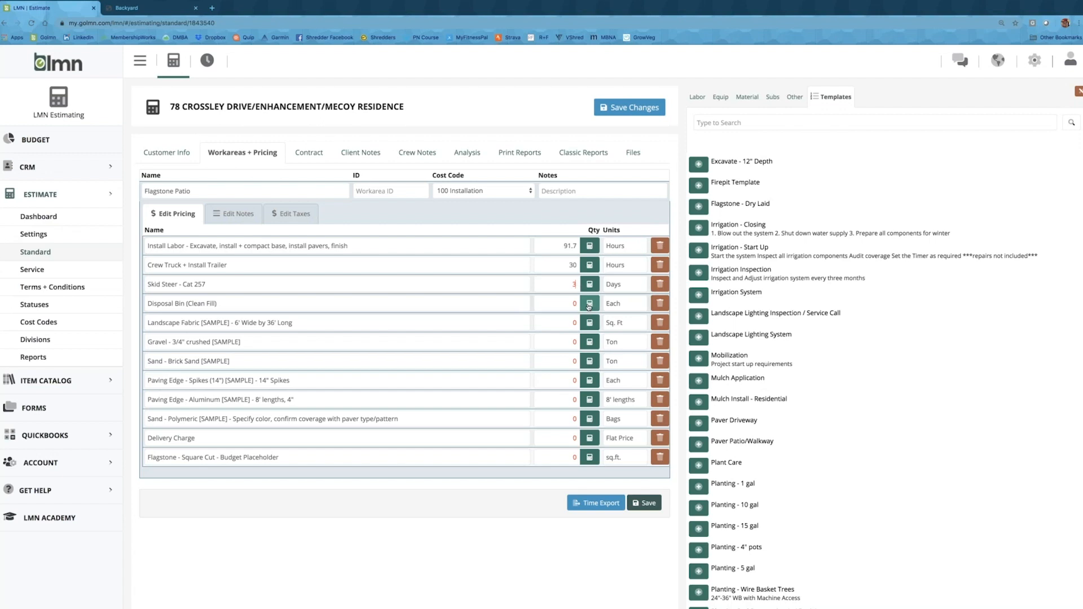
Calculate the Disposal Bin (Clean Fill) and Landscape Fabric quantities for 550 sq. ft each, using the rounded recommended quantities.
{"action": "left_click", "coordinate": [588, 306]}
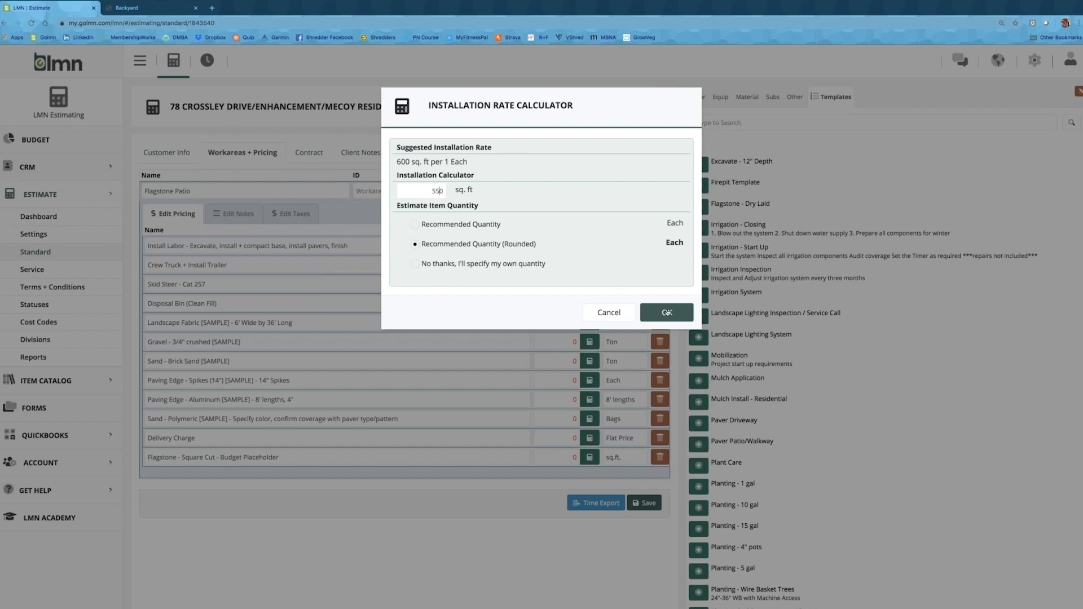
{"action": "left_click", "coordinate": [666, 313]}
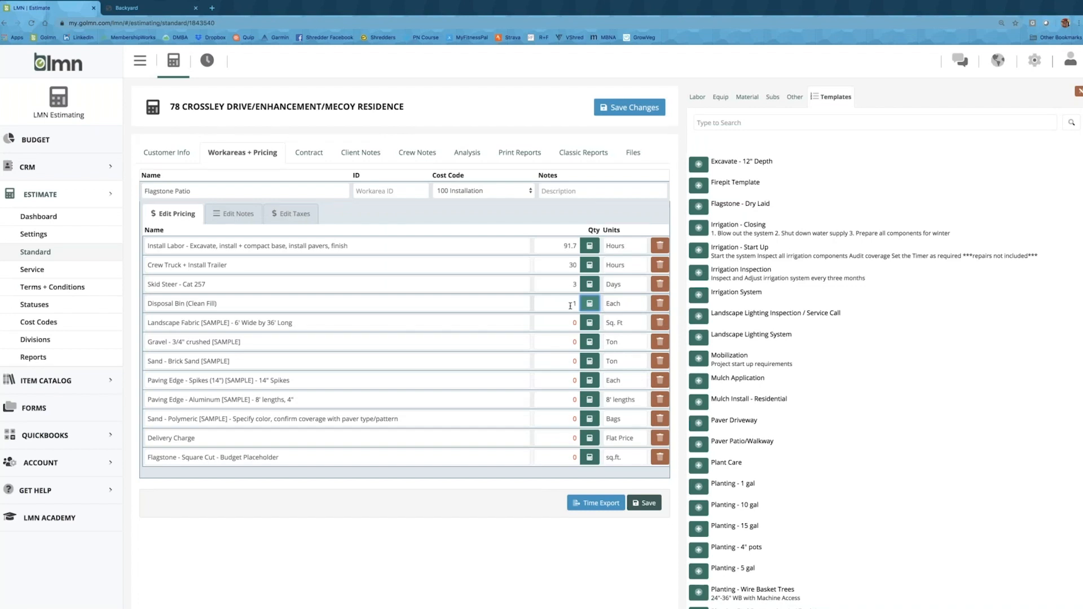
{"action": "left_click", "coordinate": [589, 323]}
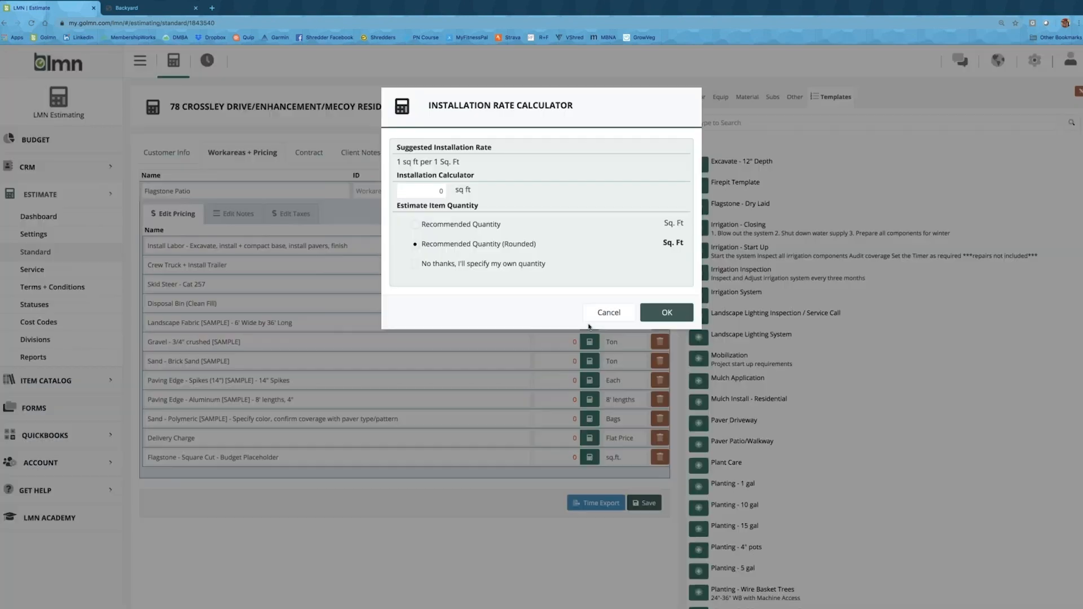
{"action": "left_click", "coordinate": [431, 189]}
{"action": "type", "text": "550"}
{"action": "left_click", "coordinate": [663, 316]}
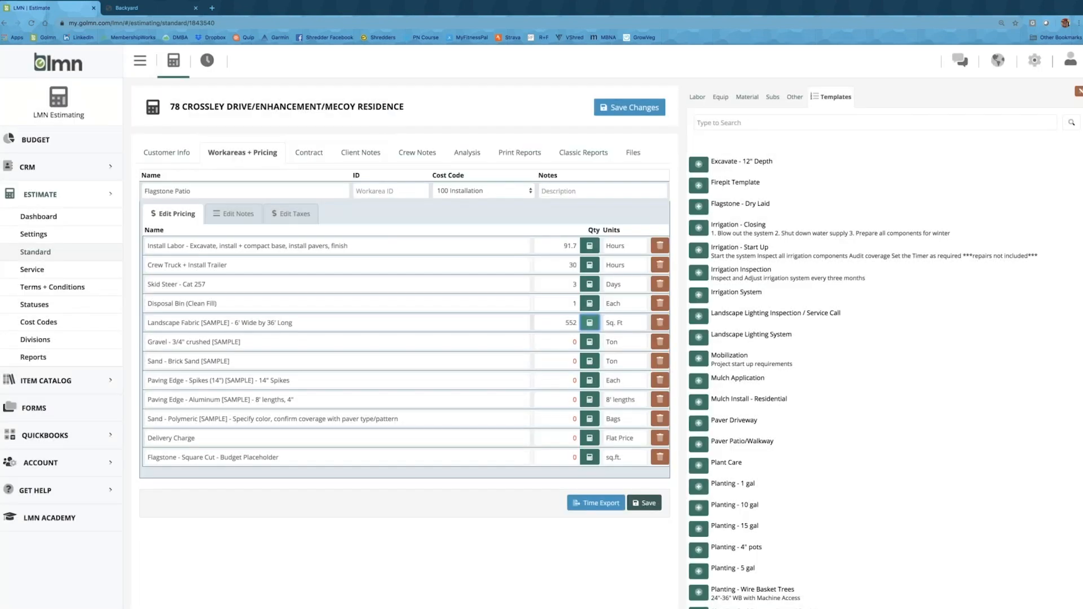
Calculate the Gravel - 3/4" crushed and Sand - Brick Sand quantities for 550 sq. ft each, using the rounded recommended quantities.
{"action": "left_click", "coordinate": [582, 344]}
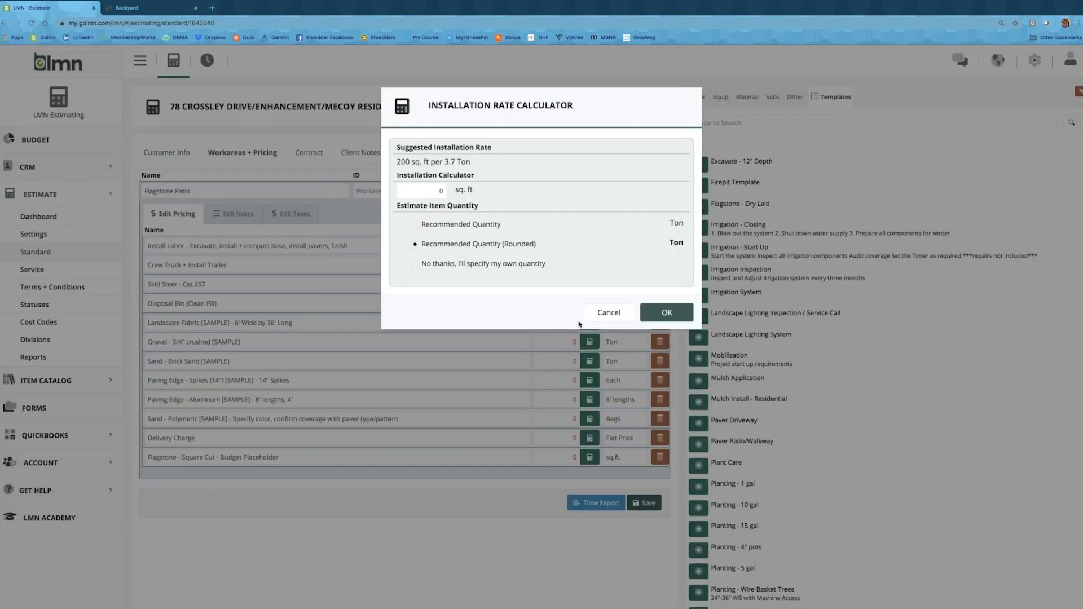
{"action": "left_click", "coordinate": [433, 189]}
{"action": "type", "text": "550"}
{"action": "left_click", "coordinate": [666, 312]}
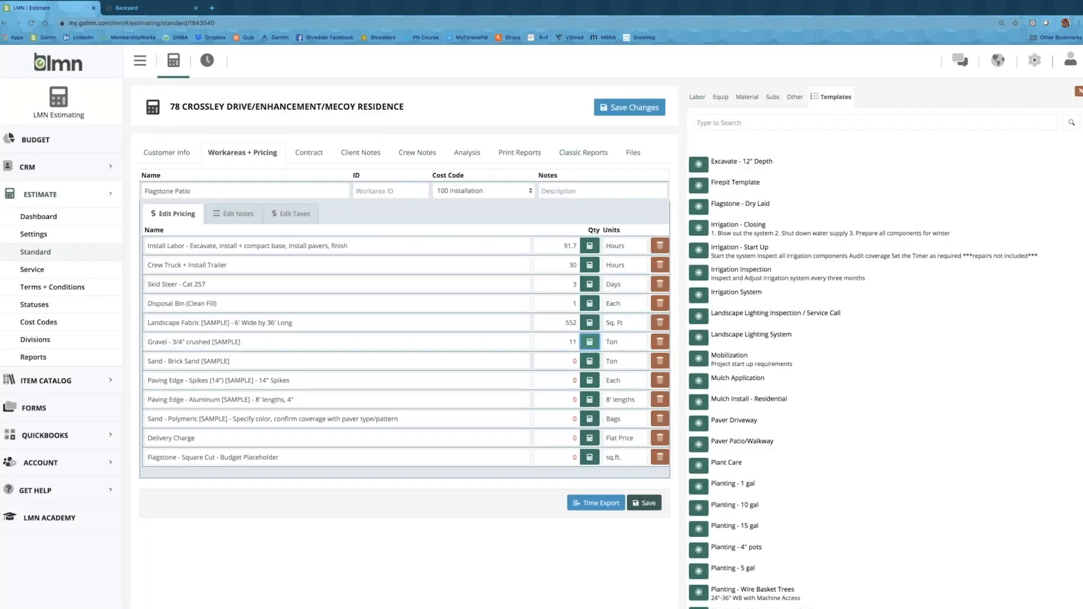
{"action": "left_click", "coordinate": [589, 361]}
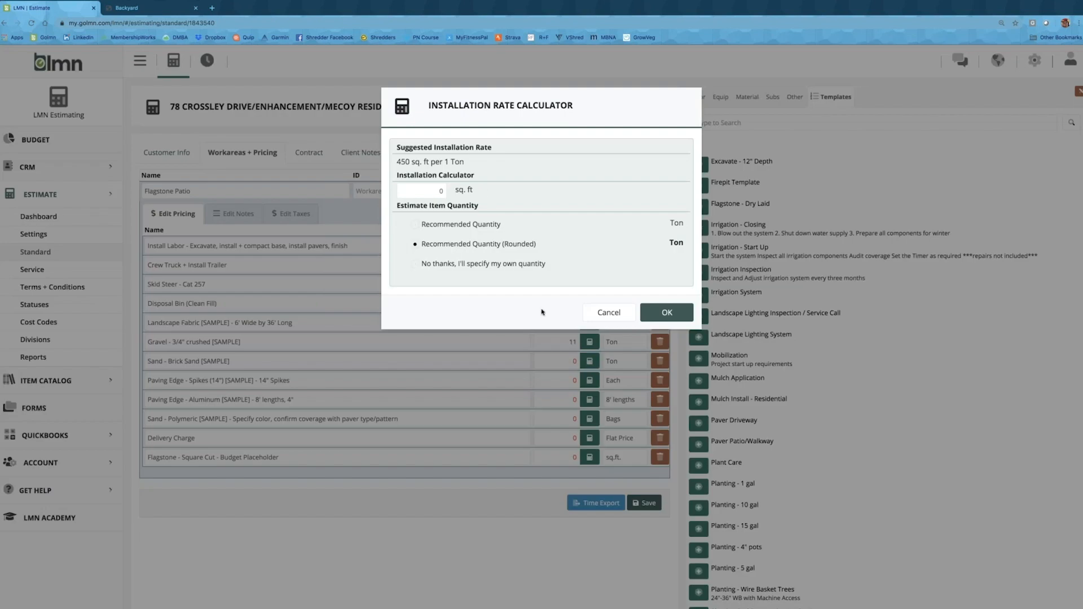
{"action": "left_click", "coordinate": [434, 192]}
{"action": "type", "text": "55"}
{"action": "left_click", "coordinate": [685, 315]}
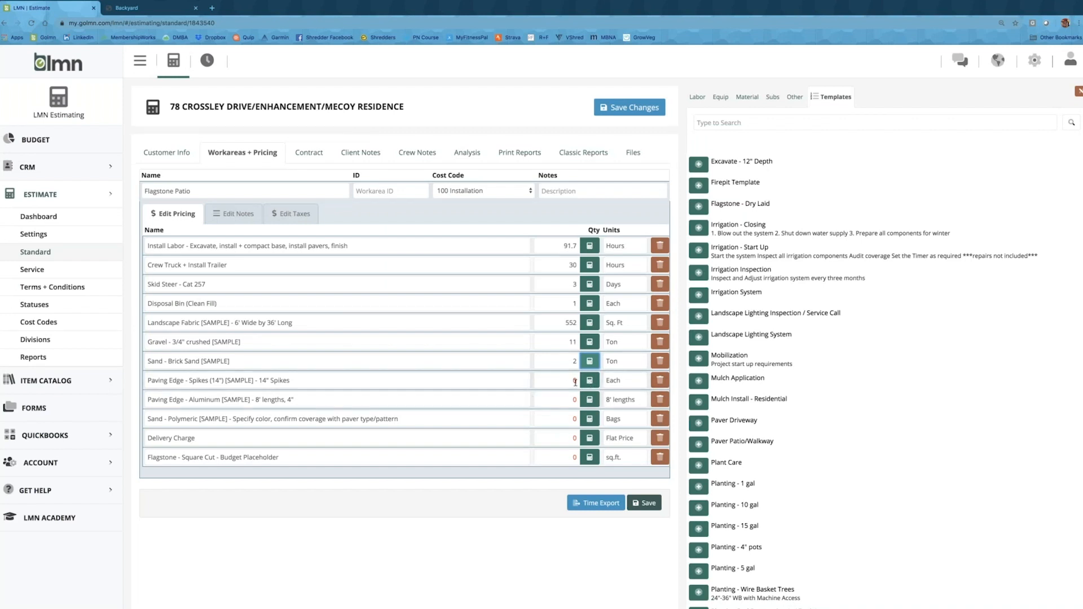
Remove the Paving Edge - Spikes (14") and Paving Edge - Aluminum items from the Flagstone Patio work area.
{"action": "left_click", "coordinate": [659, 380]}
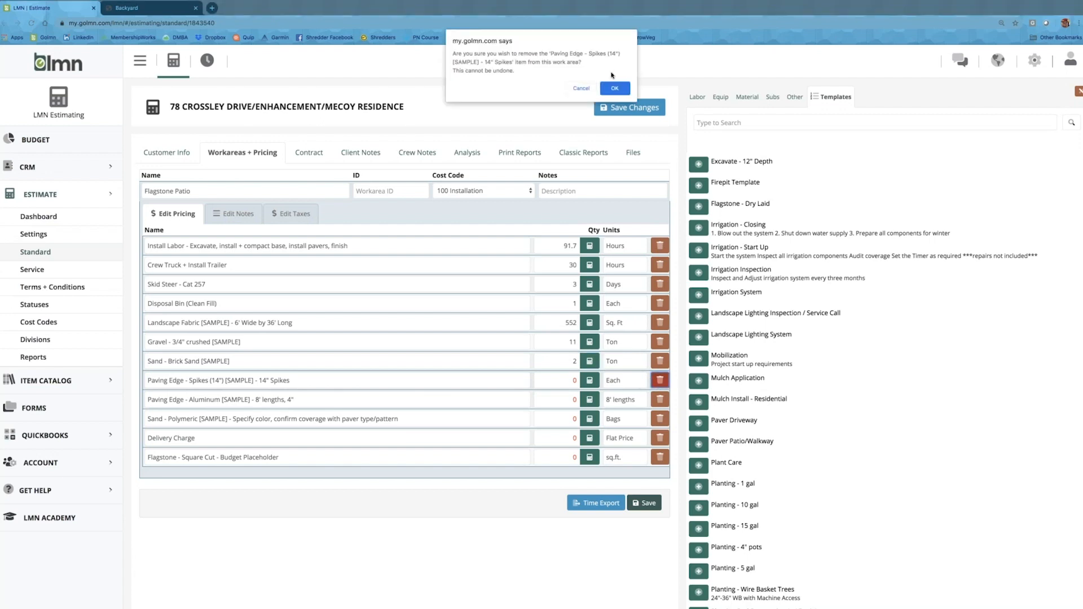
{"action": "left_click", "coordinate": [614, 88]}
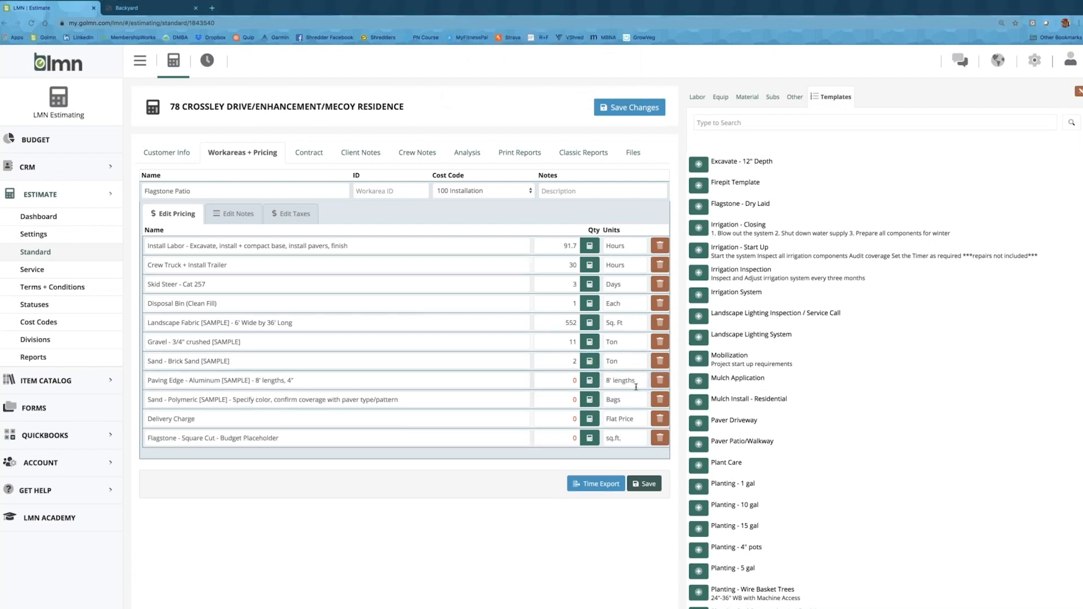
{"action": "left_click", "coordinate": [659, 380]}
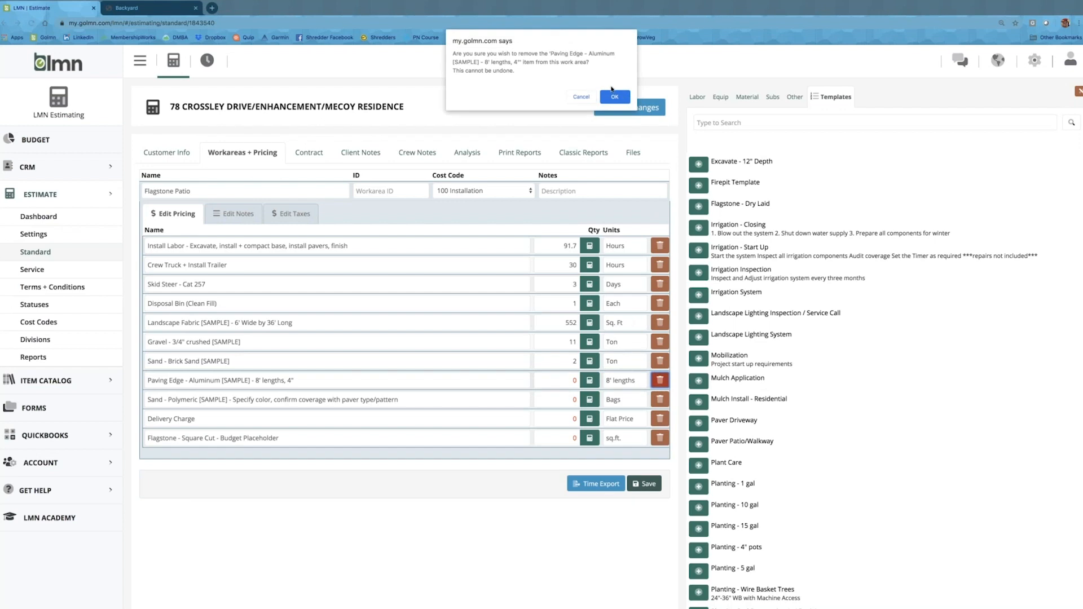
{"action": "left_click", "coordinate": [615, 96]}
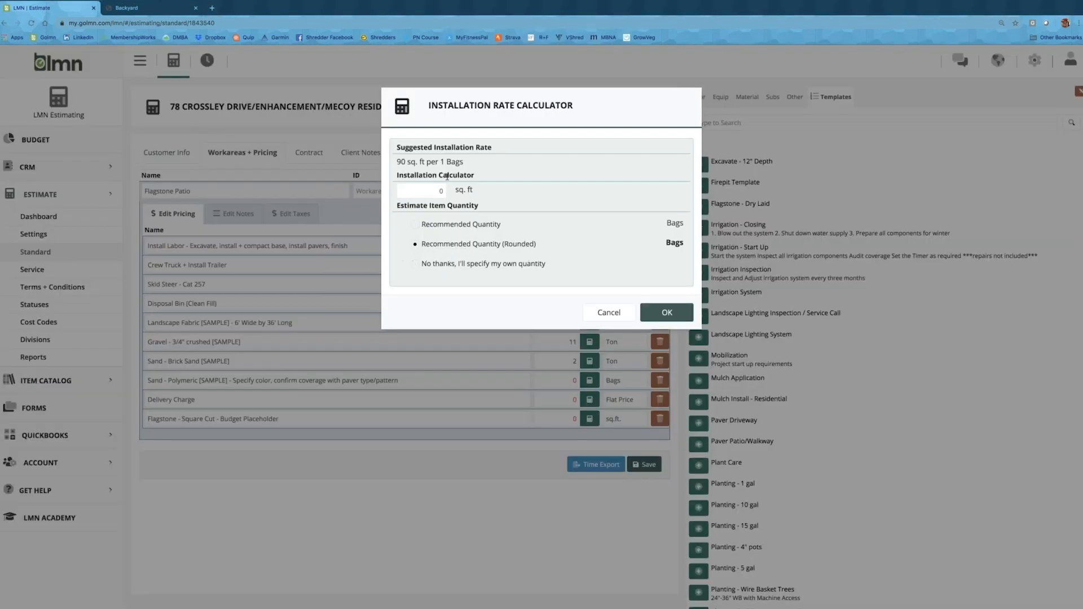
Calculate the Sand - Polymeric bags for 550 sq. ft, using the rounded recommended quantity.
{"action": "left_click", "coordinate": [433, 188]}
{"action": "type", "text": "550"}
{"action": "left_click", "coordinate": [663, 316]}
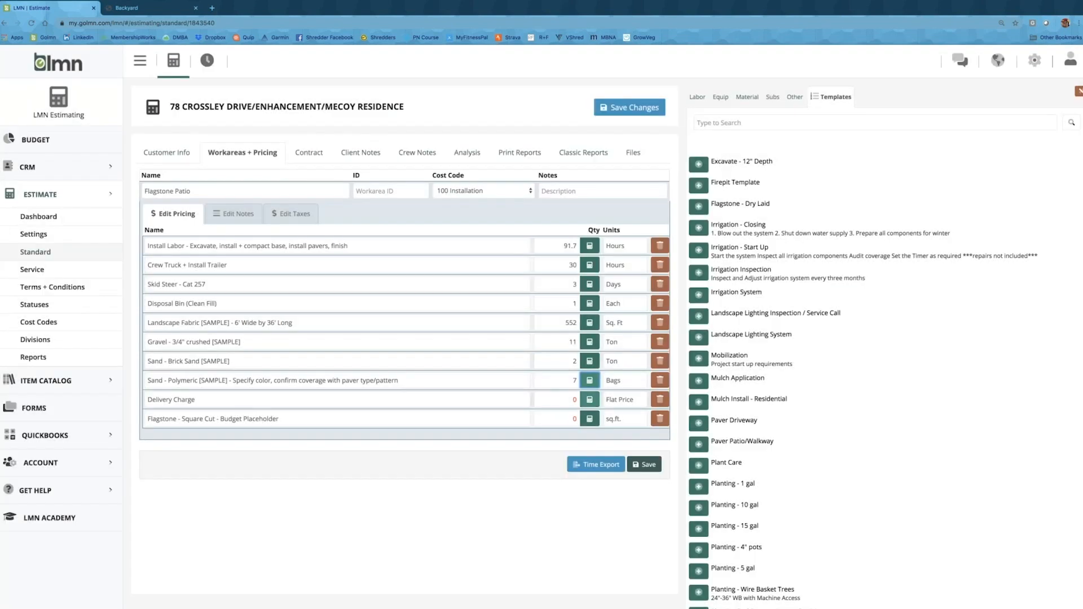
Set the Delivery Charge to a quantity of 1 with a unit cost of $200.
{"action": "left_click", "coordinate": [571, 400]}
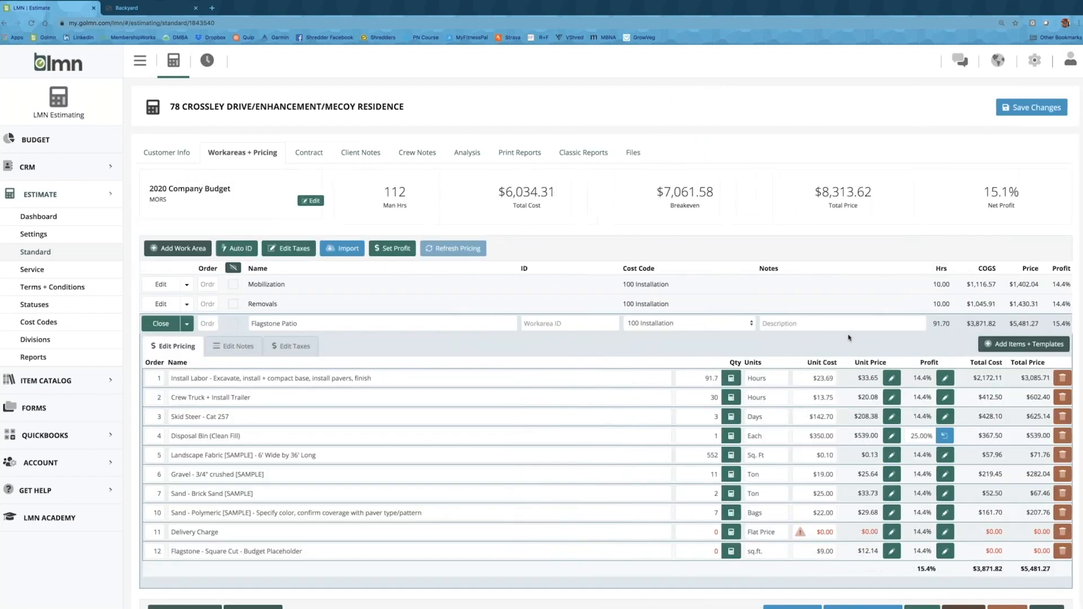
{"action": "left_click", "coordinate": [719, 532]}
{"action": "key", "text": "BackSpace"}
{"action": "type", "text": "1"}
{"action": "left_click", "coordinate": [815, 532]}
{"action": "type", "text": "200"}
{"action": "key", "text": "Up"}
Set the quantity of Flagstone - Square Cut - Budget Placeholder to 600 sq. ft.
{"action": "scroll", "coordinate": [605, 344], "scroll_direction": "down", "scroll_amount": 1}
{"action": "scroll", "coordinate": [777, 456], "scroll_direction": "down", "scroll_amount": 3}
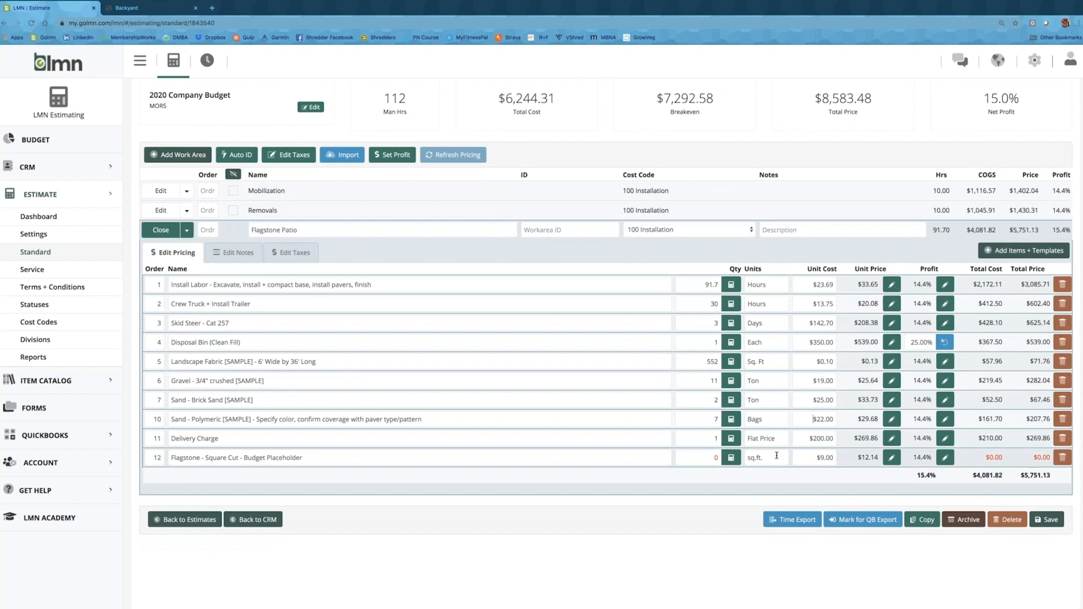
{"action": "double_click", "coordinate": [711, 459]}
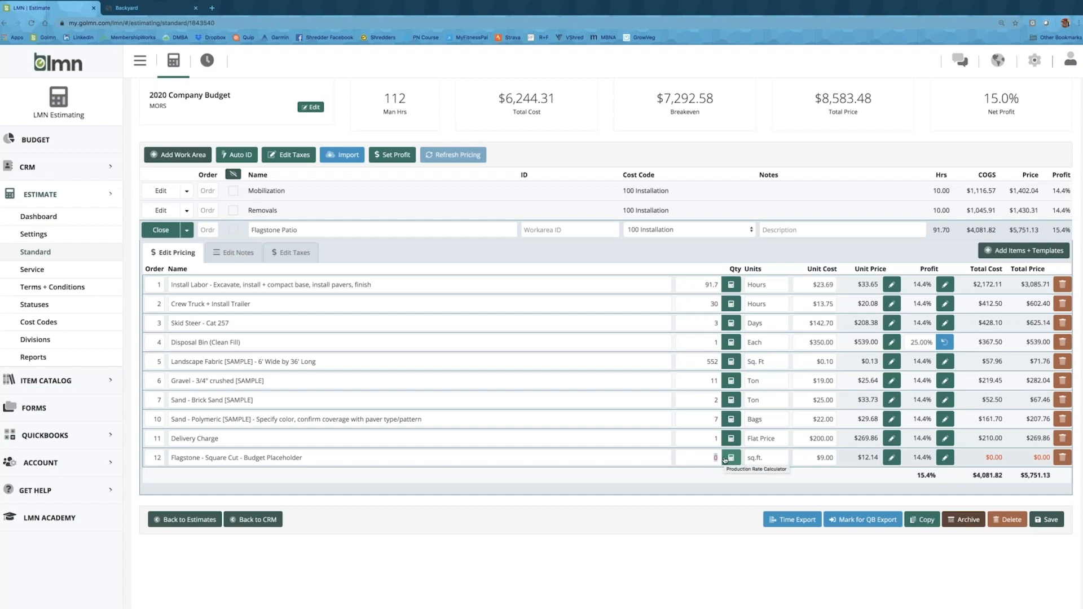
{"action": "type", "text": "600"}
{"action": "double_click", "coordinate": [699, 444]}
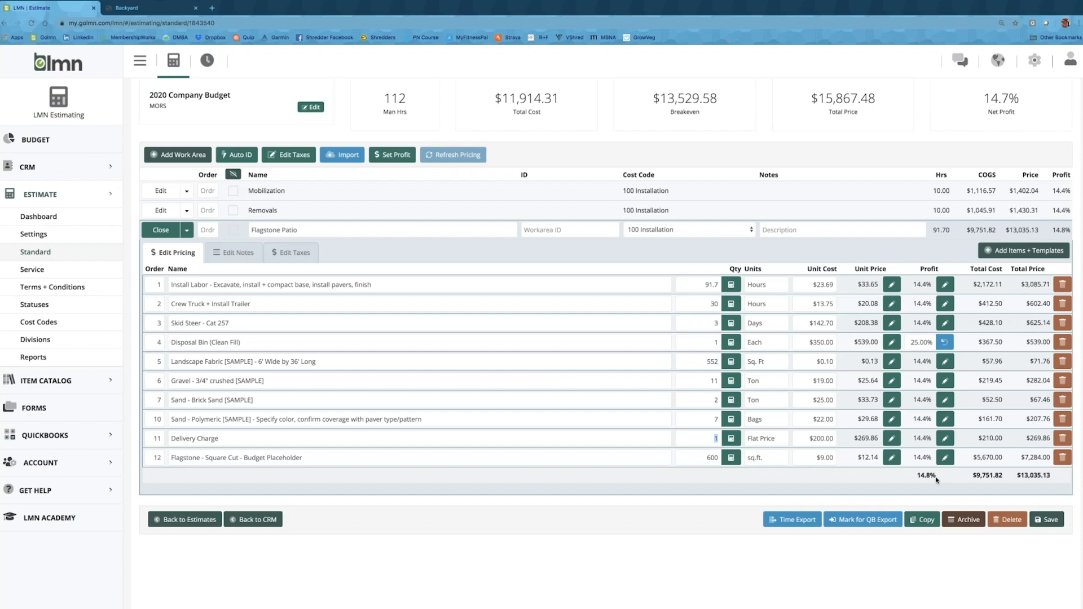
Set the unit cost of Flagstone - Square Cut - Budget Placeholder to $500.
{"action": "left_click", "coordinate": [839, 460]}
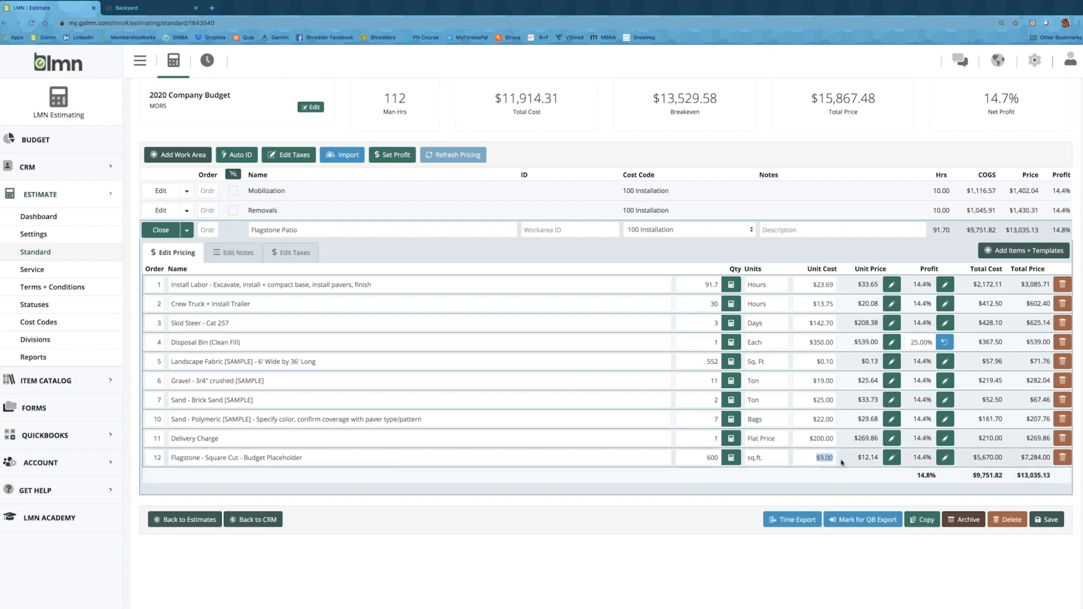
{"action": "type", "text": "500"}
{"action": "key", "text": "Return"}
Set the unit cost of Flagstone - Square Cut - Budget Placeholder to $5.
{"action": "left_click", "coordinate": [810, 459]}
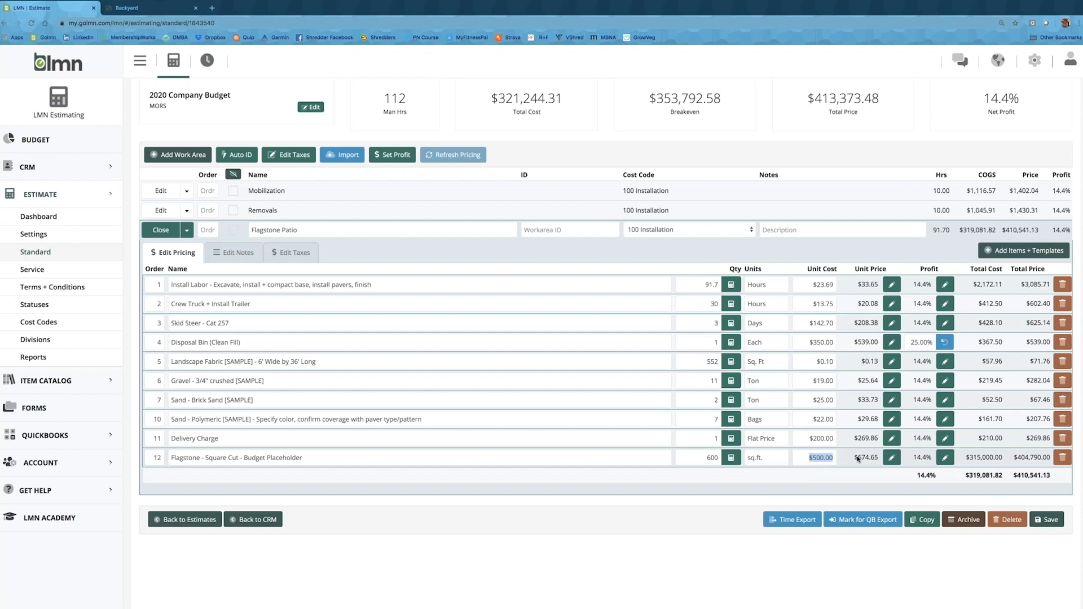
{"action": "type", "text": "5"}
{"action": "key", "text": "Return"}
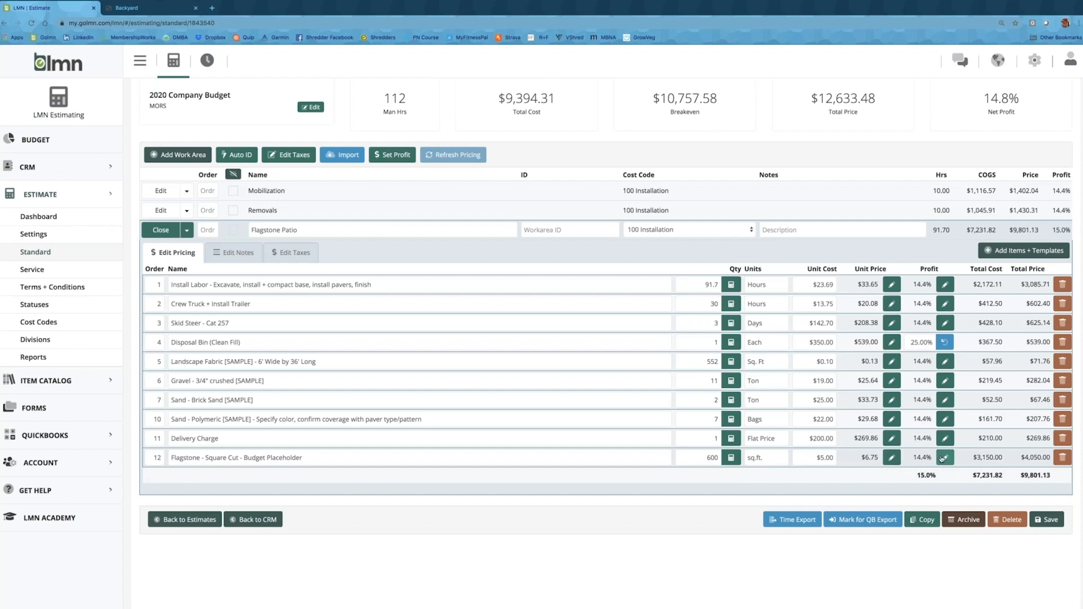
Override the unit price of Flagstone - Square Cut - Budget Placeholder with $9.
{"action": "left_click", "coordinate": [891, 458]}
{"action": "left_click_drag", "start_coordinate": [861, 456], "coordinate": [892, 459]}
{"action": "type", "text": "9"}
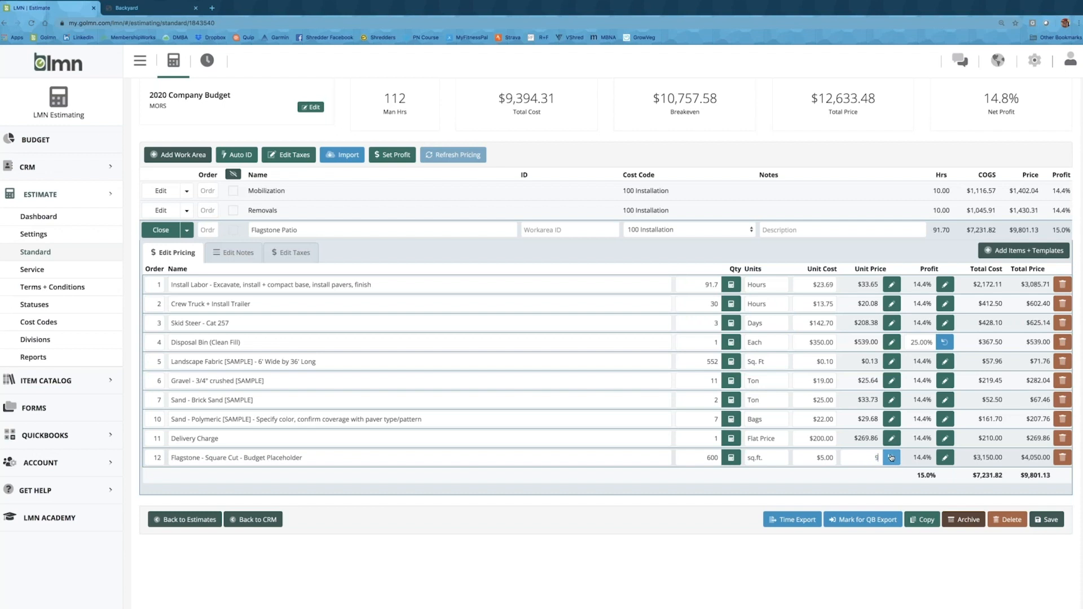
{"action": "key", "text": "Return"}
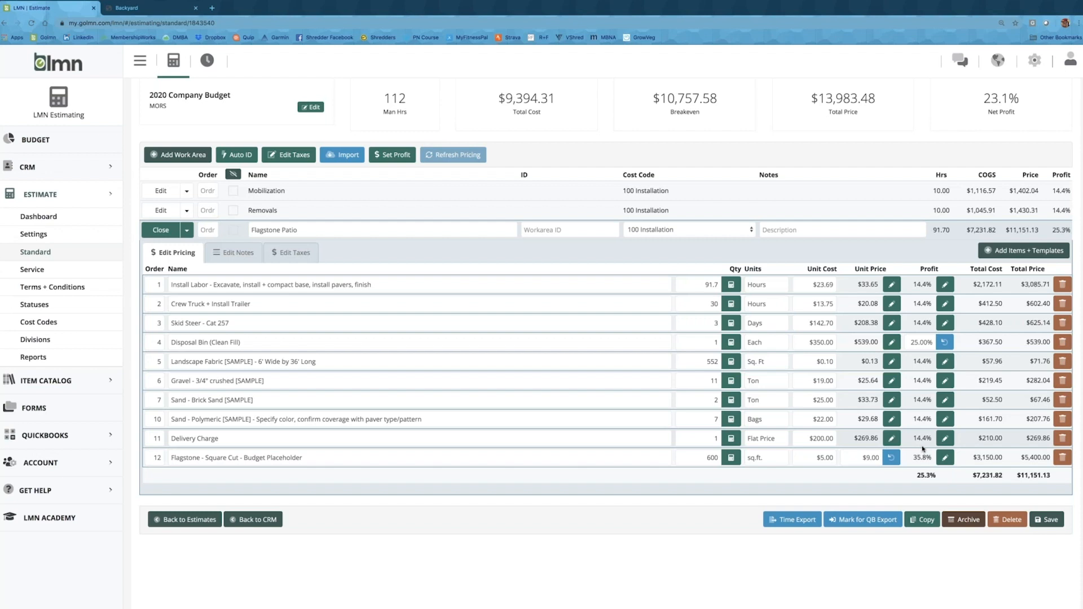
Override the Install Labor profit with 20% and revert it to the budget's default profit.
{"action": "left_click", "coordinate": [947, 288]}
{"action": "triple_click", "coordinate": [925, 286]}
{"action": "type", "text": "20"}
{"action": "key", "text": "Return"}
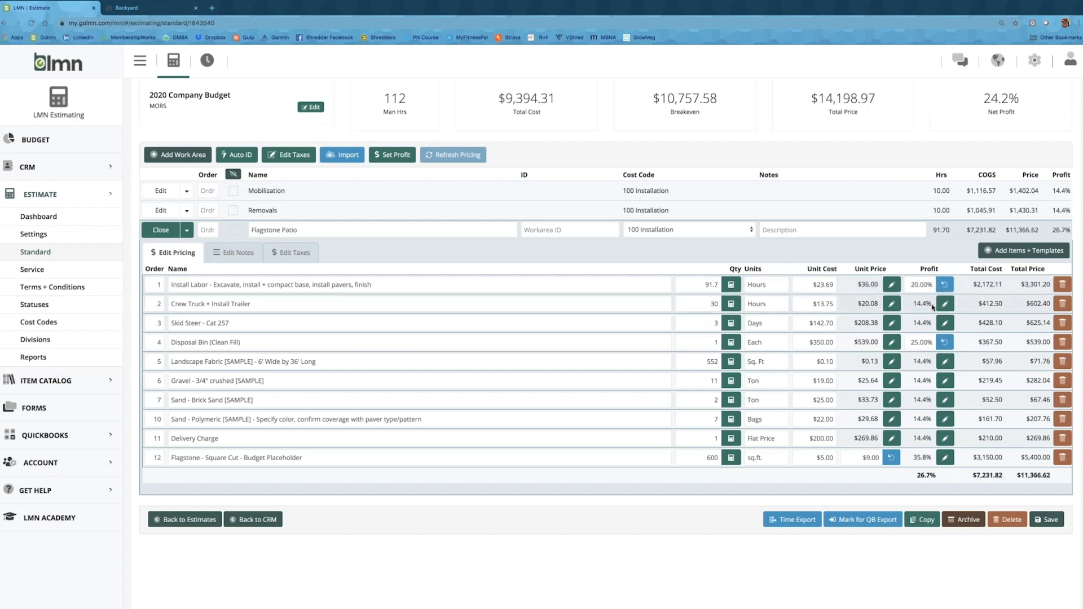
{"action": "left_click", "coordinate": [944, 286]}
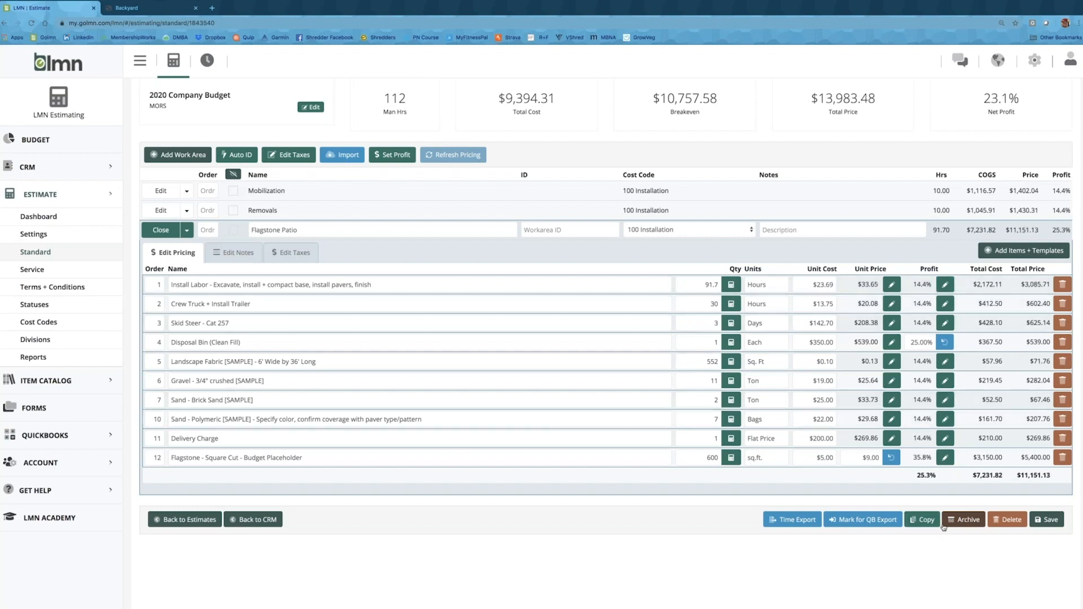
Close the Flagstone Patio work area and check the garden beds on the backyard planting plan.
{"action": "left_click", "coordinate": [162, 230]}
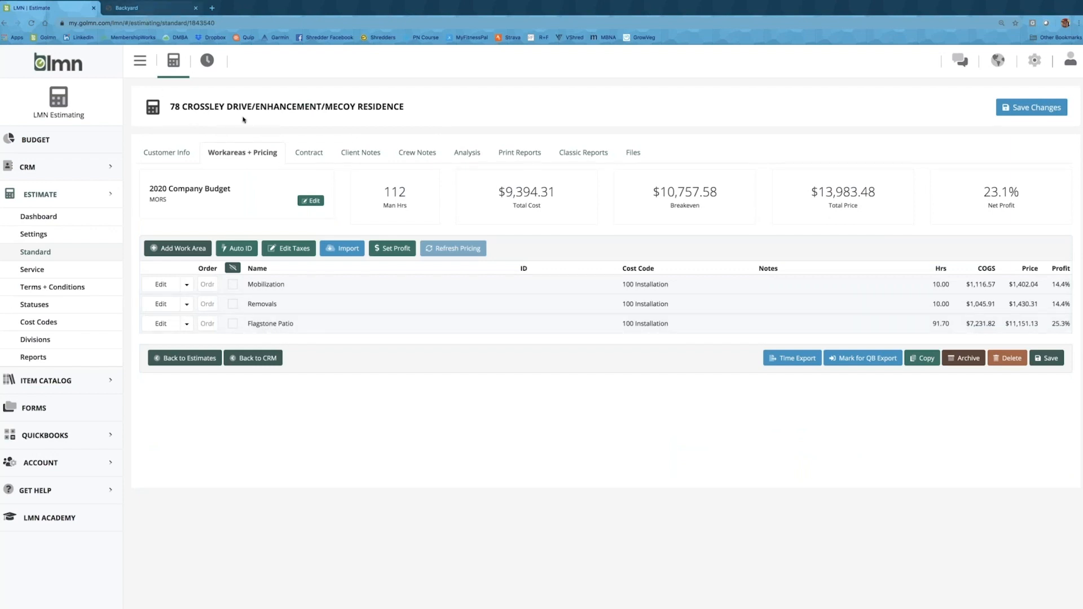
{"action": "key", "text": "ctrl+Tab"}
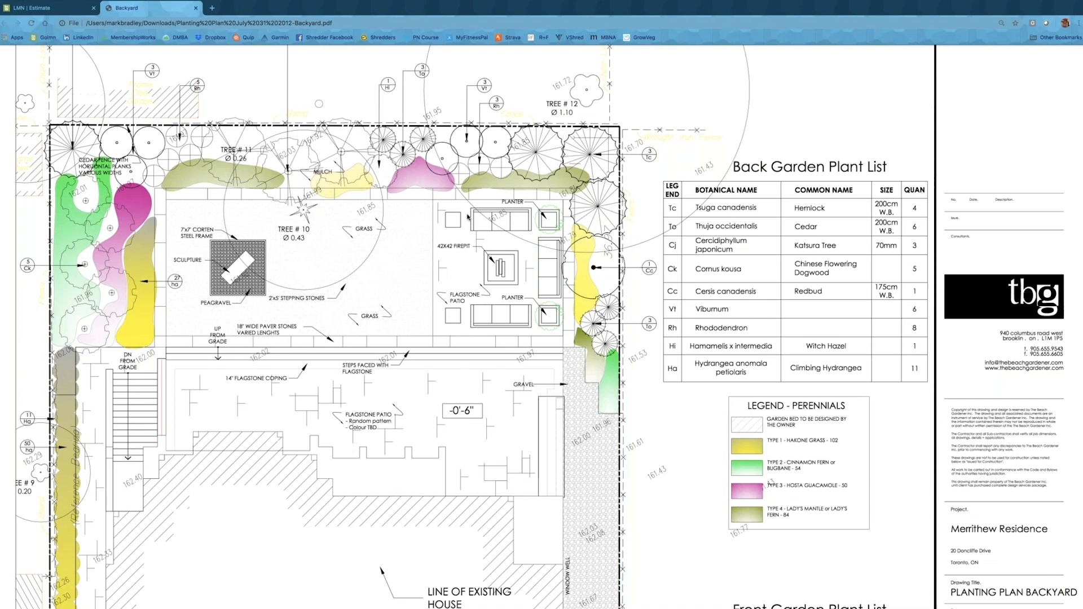
{"action": "left_click", "coordinate": [66, 11]}
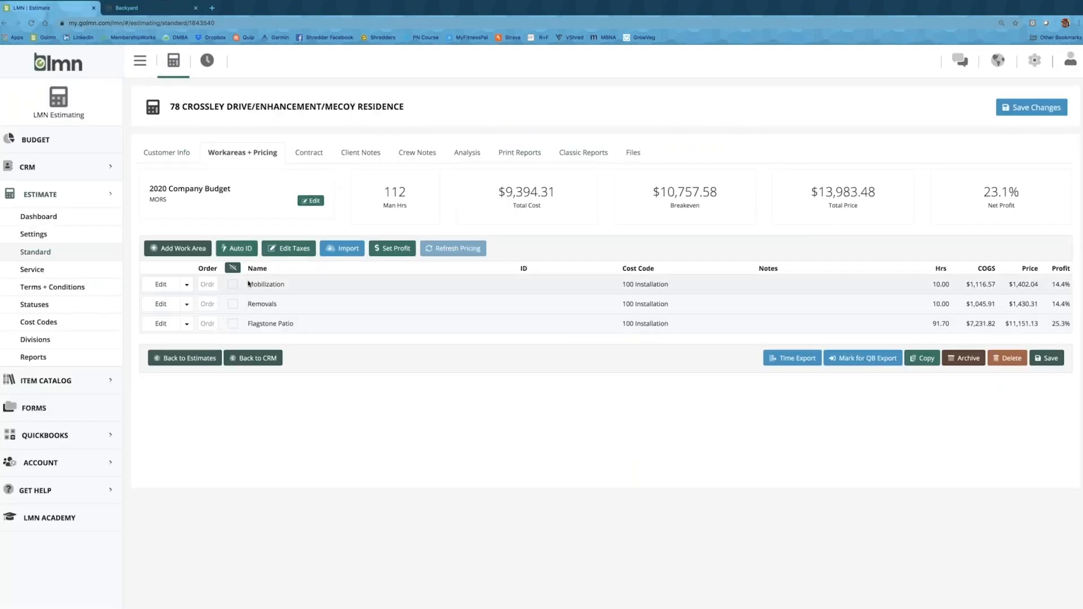
Add a work area named Garden Beds with the cost code 100 Installation.
{"action": "left_click", "coordinate": [183, 251]}
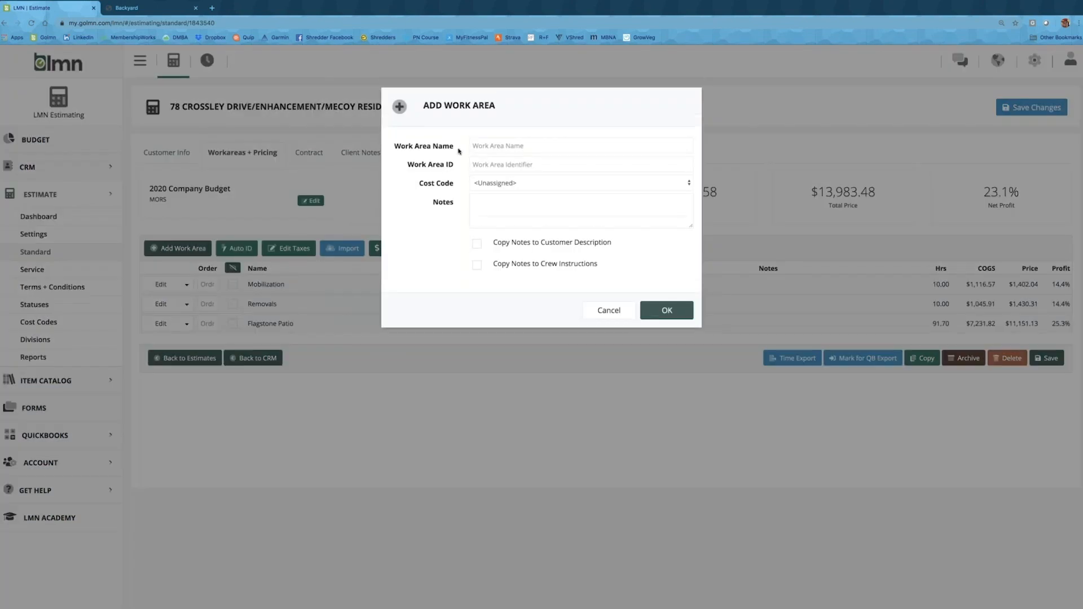
{"action": "type", "text": "GardensBeds"}
{"action": "left_click", "coordinate": [528, 184]}
{"action": "left_click", "coordinate": [559, 189]}
{"action": "left_click", "coordinate": [664, 312]}
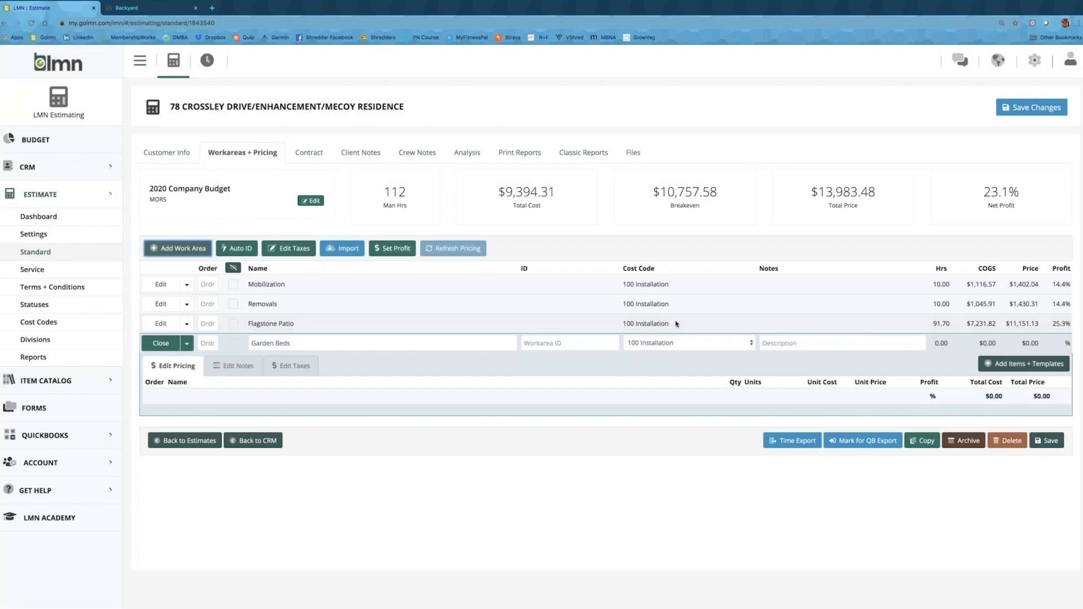
Add the Planting Bed Preparation (w/ Equip) template to the Garden Beds work area and close the item catalog.
{"action": "left_click", "coordinate": [995, 364]}
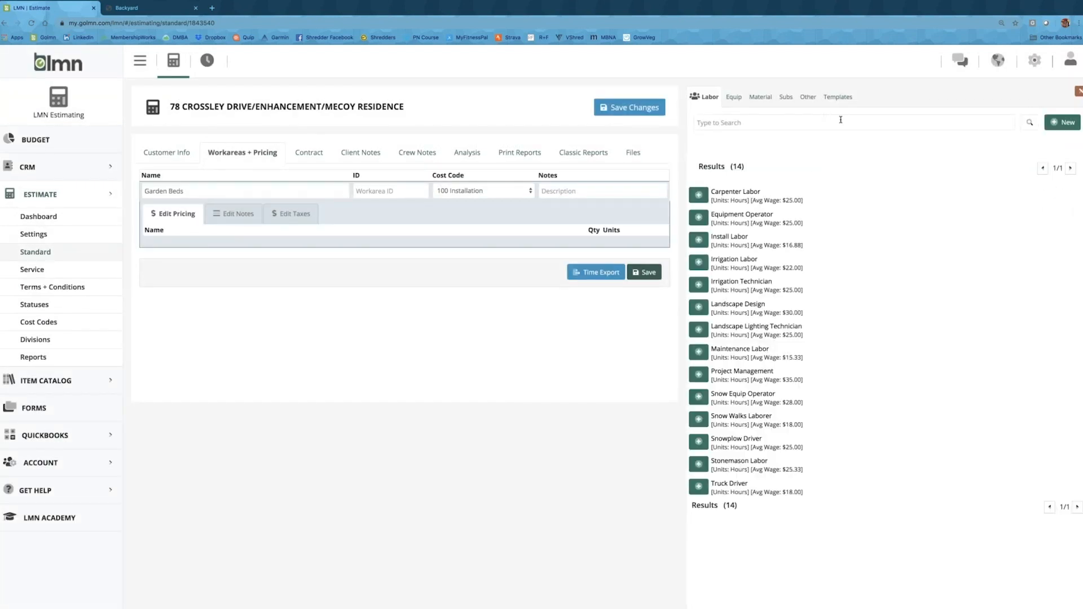
{"action": "left_click", "coordinate": [844, 99]}
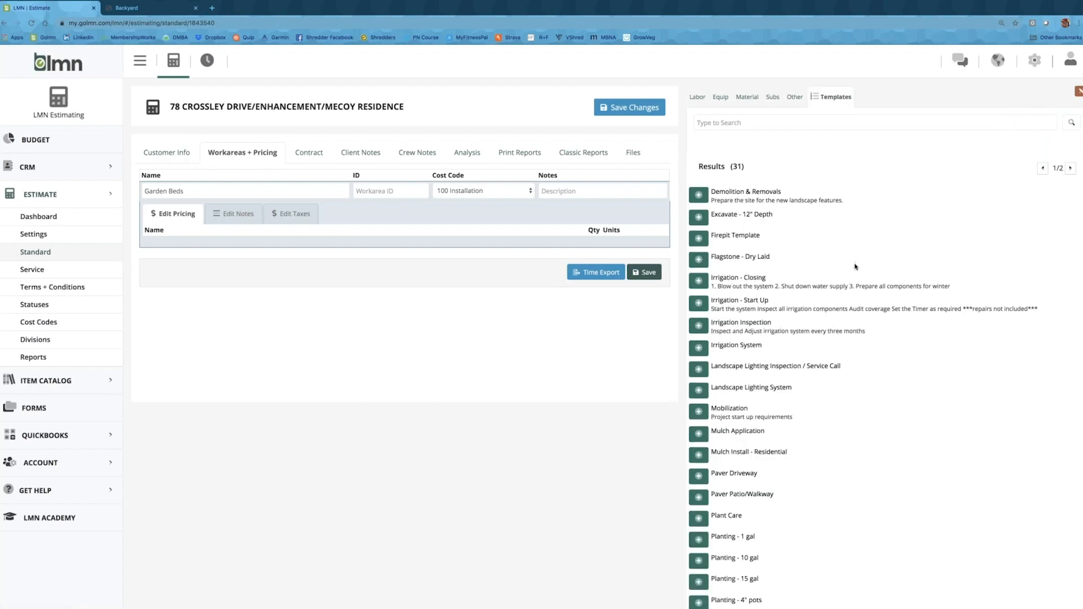
{"action": "scroll", "coordinate": [854, 267], "scroll_direction": "down", "scroll_amount": 3}
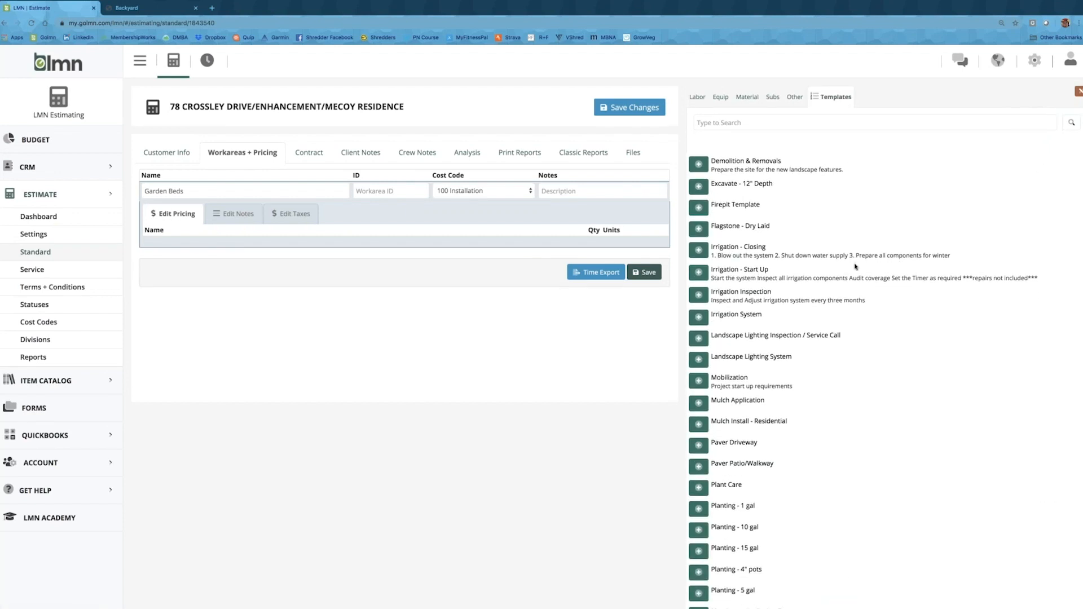
{"action": "scroll", "coordinate": [818, 327], "scroll_direction": "down", "scroll_amount": 1}
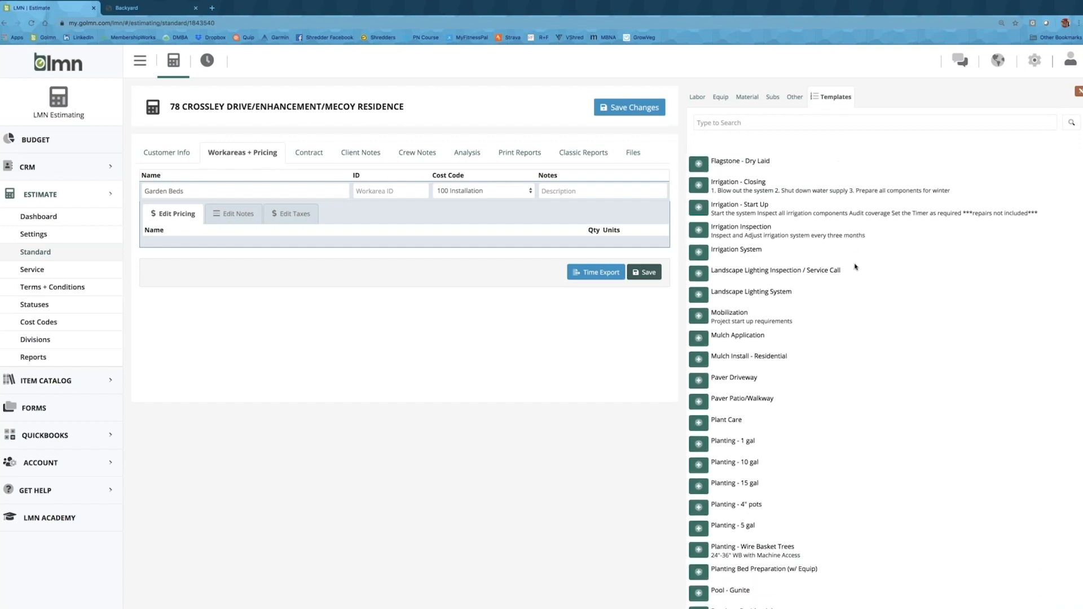
{"action": "left_click", "coordinate": [698, 559]}
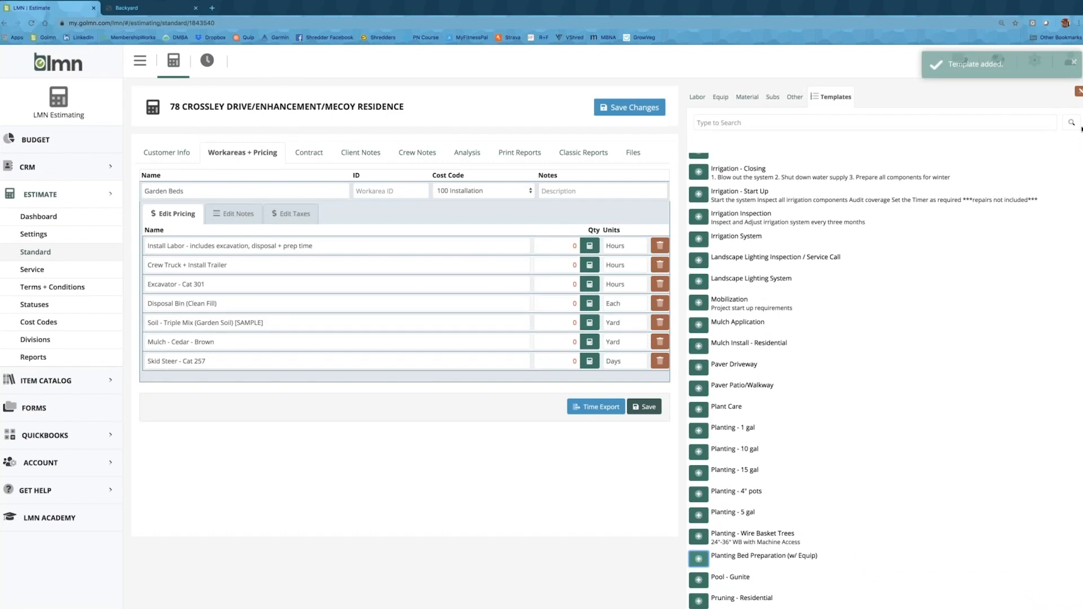
{"action": "left_click", "coordinate": [1079, 91]}
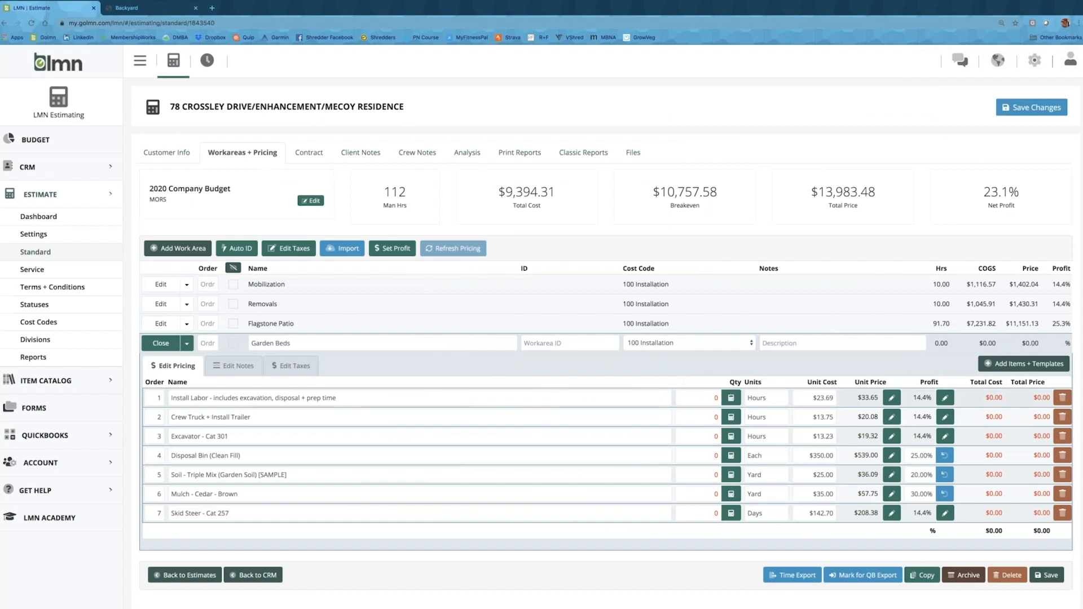
Calculate the Garden Beds Install Labor hours for 580 sq. ft, using the rounded recommended quantity.
{"action": "left_click", "coordinate": [730, 398]}
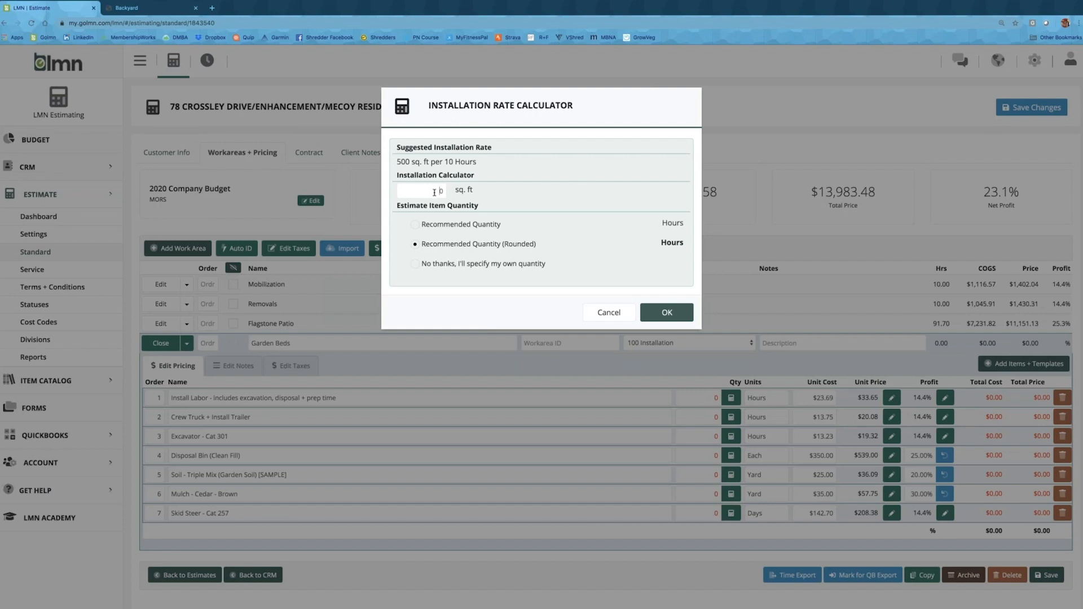
{"action": "type", "text": "580"}
{"action": "left_click", "coordinate": [665, 312]}
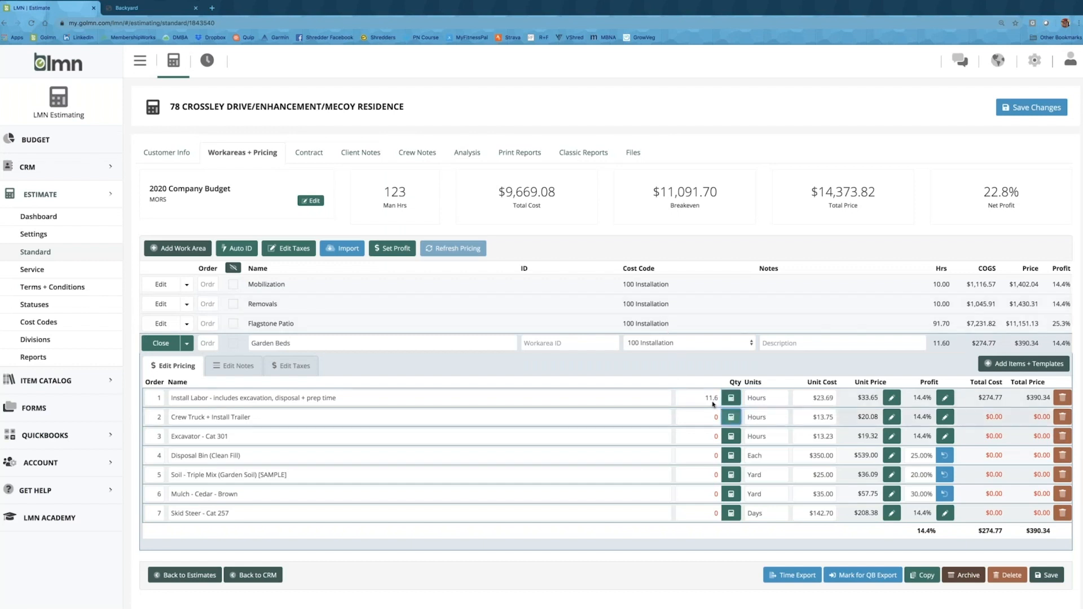
Calculate the Garden Beds Crew Truck + Install Trailer hours for 580 sq. ft, using the unrounded recommended quantity.
{"action": "left_click", "coordinate": [731, 397]}
{"action": "left_click", "coordinate": [440, 190]}
{"action": "type", "text": "580"}
{"action": "left_click", "coordinate": [479, 225]}
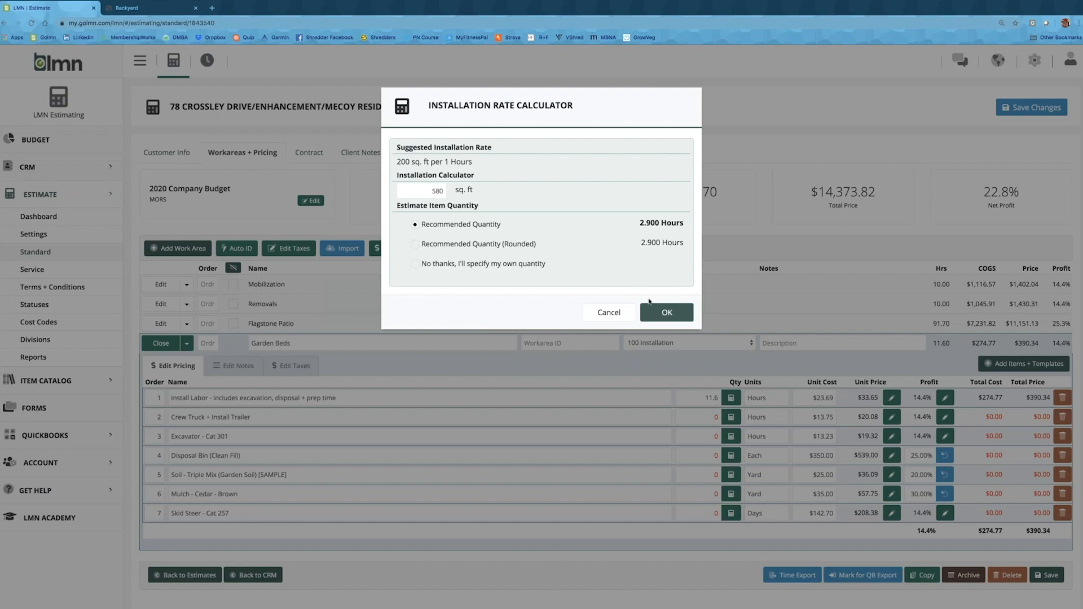
{"action": "left_click", "coordinate": [644, 315]}
{"action": "scroll", "coordinate": [567, 371], "scroll_direction": "down", "scroll_amount": 1}
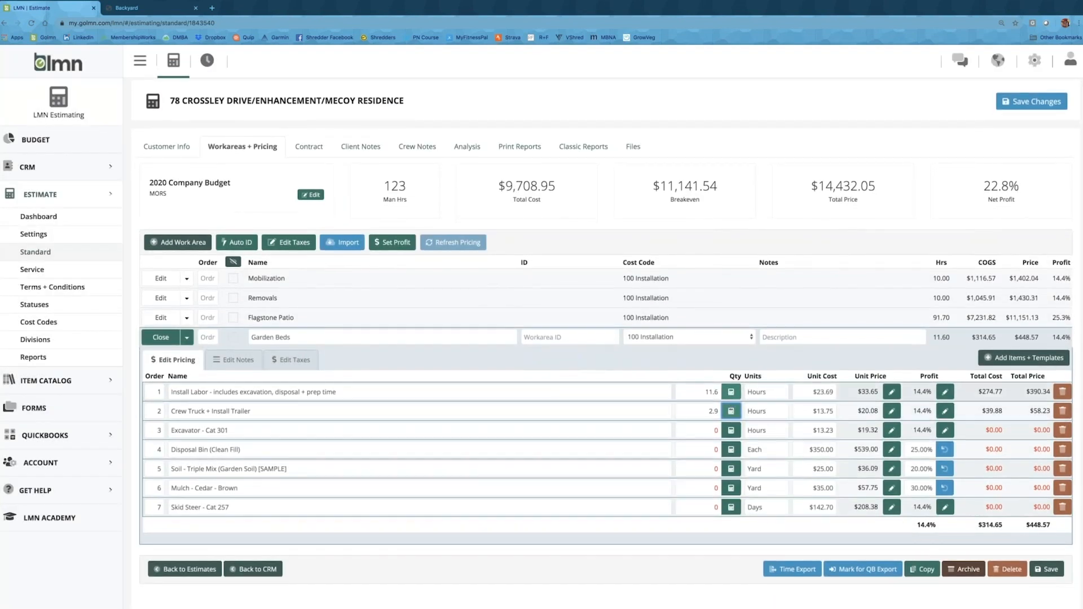
Calculate the Garden Beds Excavator - Cat 301 and Disposal Bin (Clean Fill) quantities for 580 sq. ft each, using the rounded recommended quantities.
{"action": "left_click", "coordinate": [731, 430]}
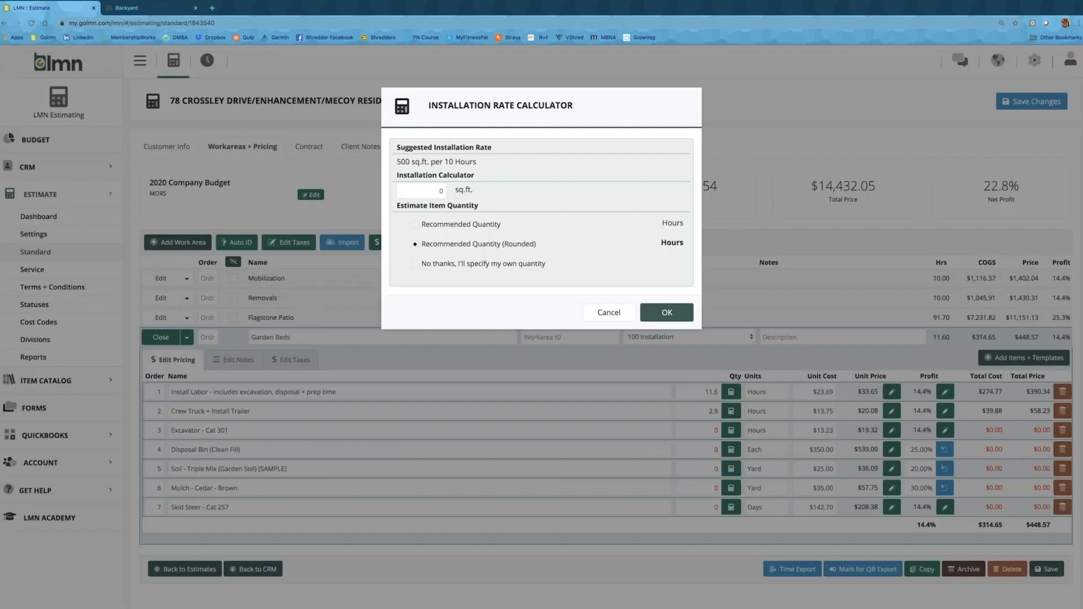
{"action": "left_click", "coordinate": [426, 191]}
{"action": "type", "text": "58"}
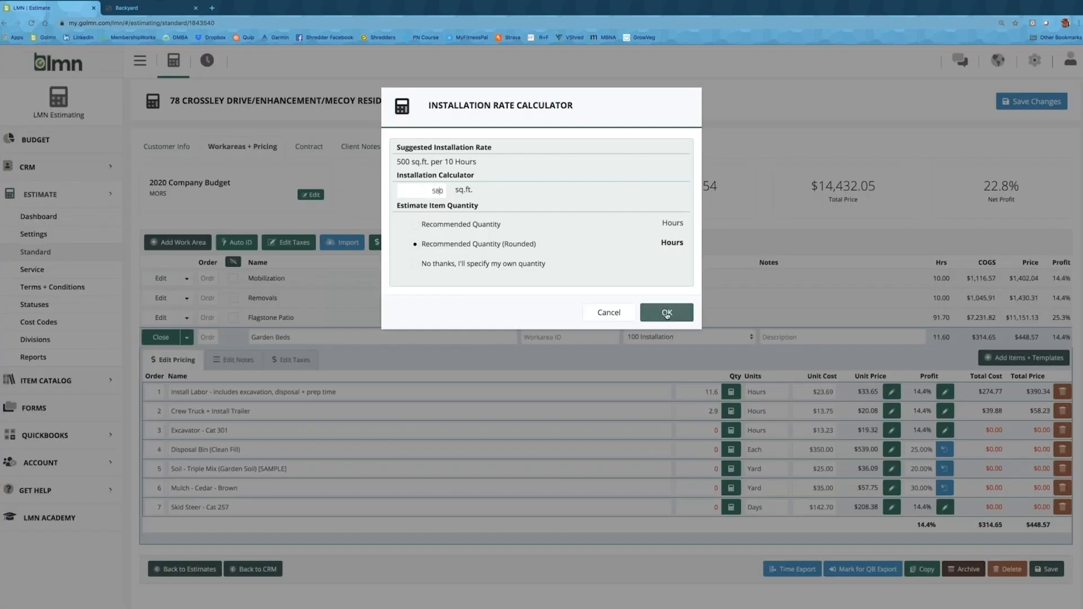
{"action": "left_click", "coordinate": [666, 314]}
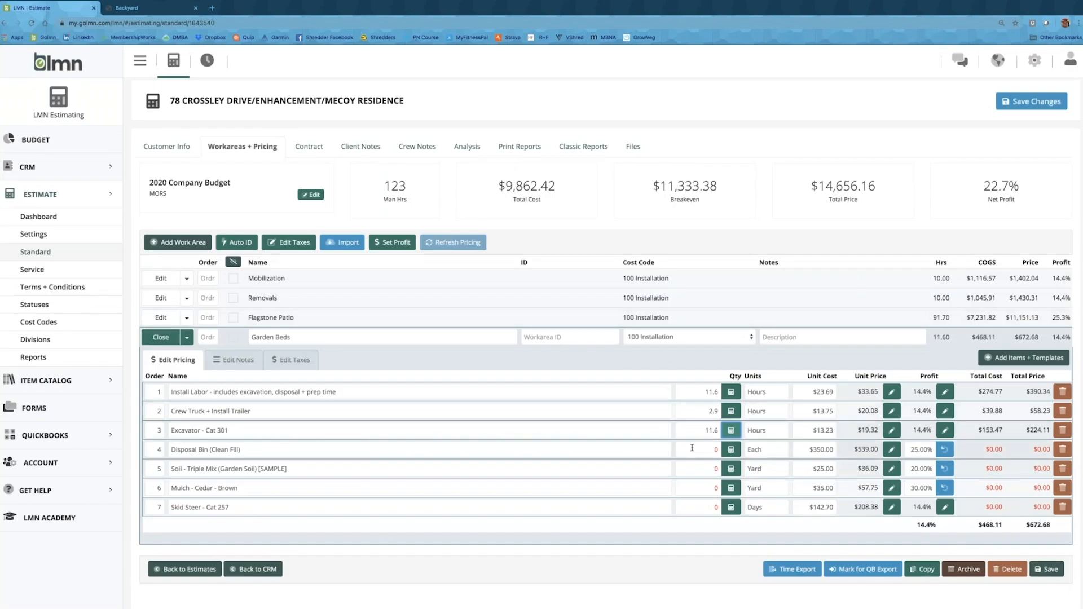
{"action": "left_click", "coordinate": [730, 449]}
{"action": "left_click", "coordinate": [433, 190]}
{"action": "type", "text": "580"}
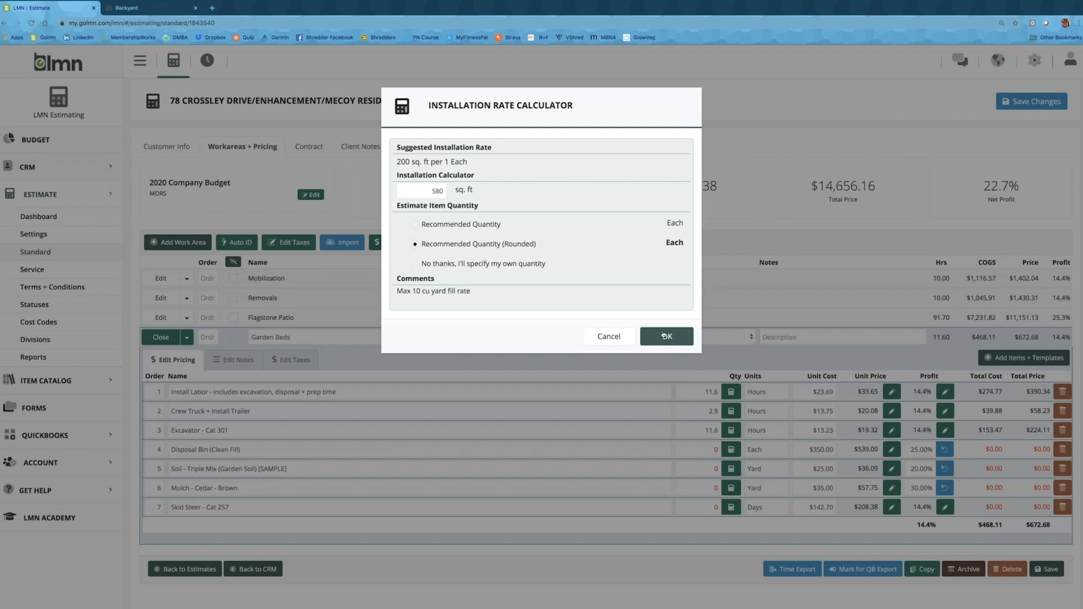
{"action": "left_click", "coordinate": [665, 335]}
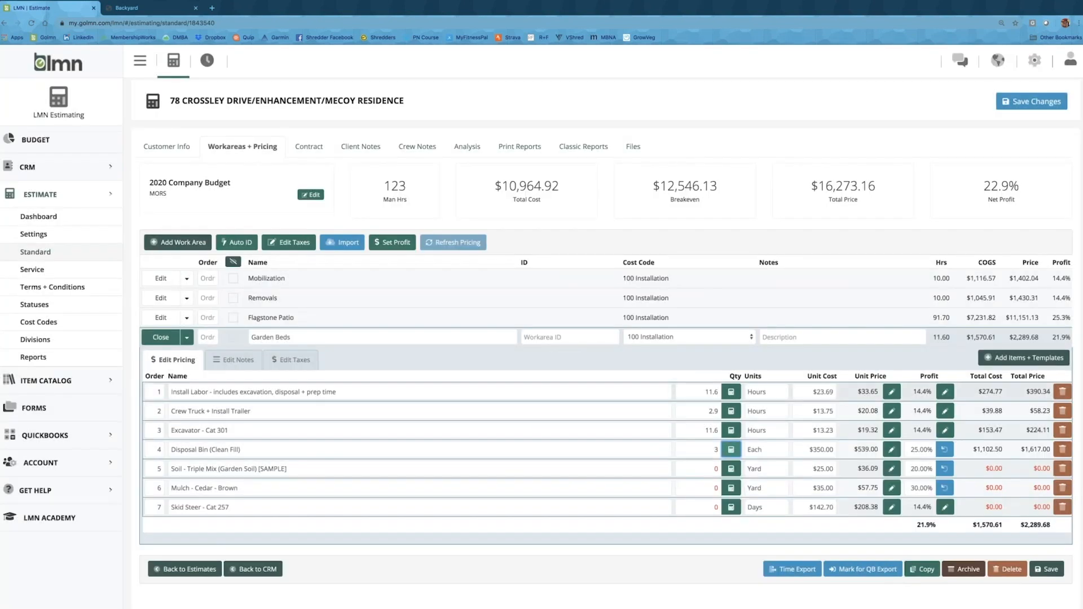
Calculate the Garden Beds Soil - Triple Mix and Mulch - Cedar - Brown yards for the 580 sq. ft beds, using the rounded recommended quantities.
{"action": "left_click", "coordinate": [731, 468]}
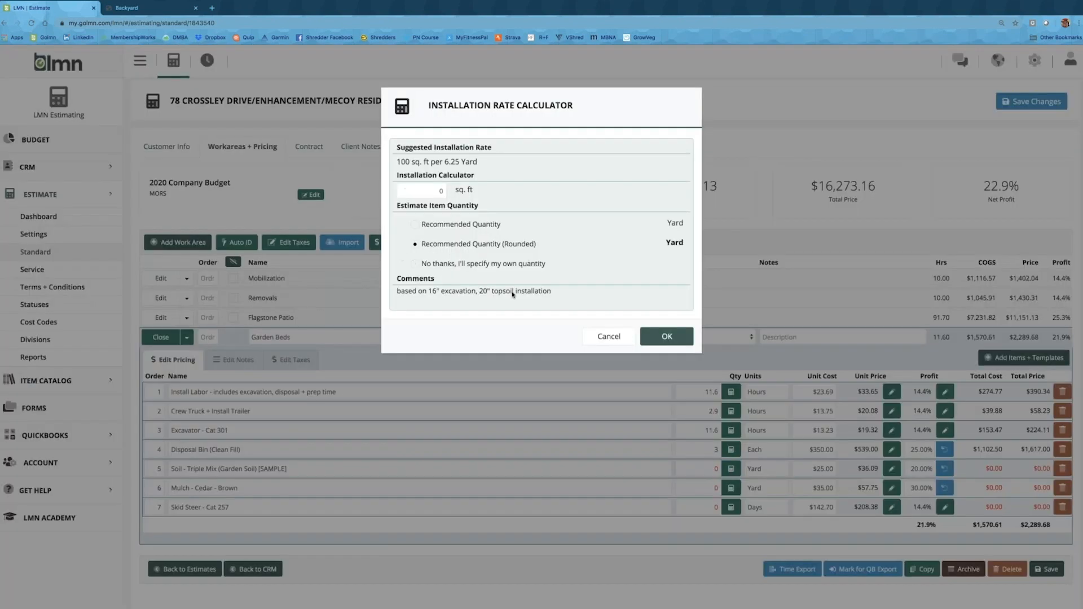
{"action": "left_click", "coordinate": [433, 191]}
{"action": "type", "text": "59"}
{"action": "left_click", "coordinate": [657, 336]}
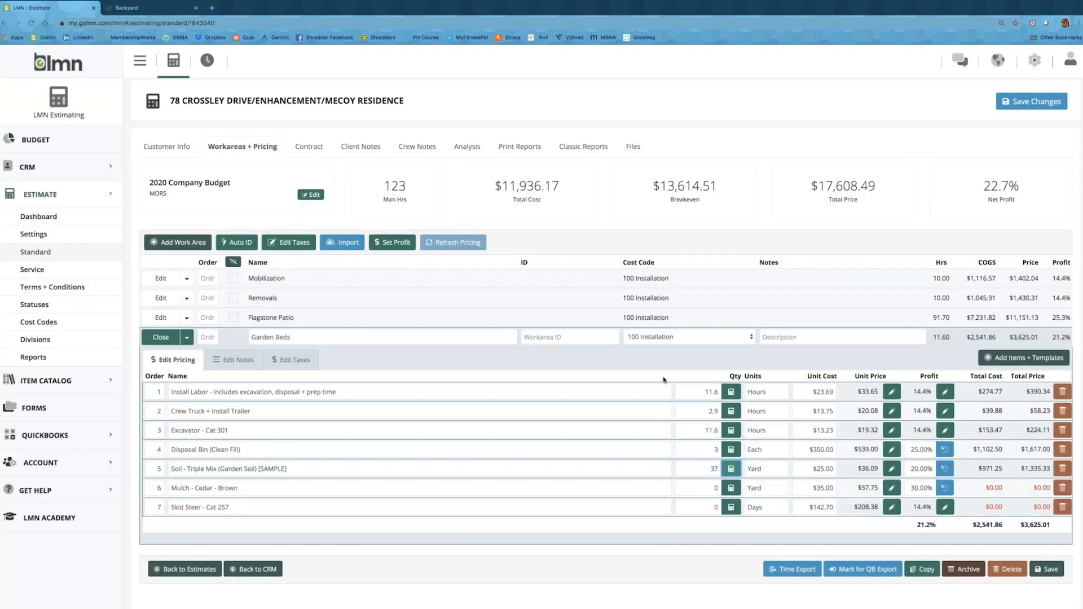
{"action": "left_click", "coordinate": [731, 488]}
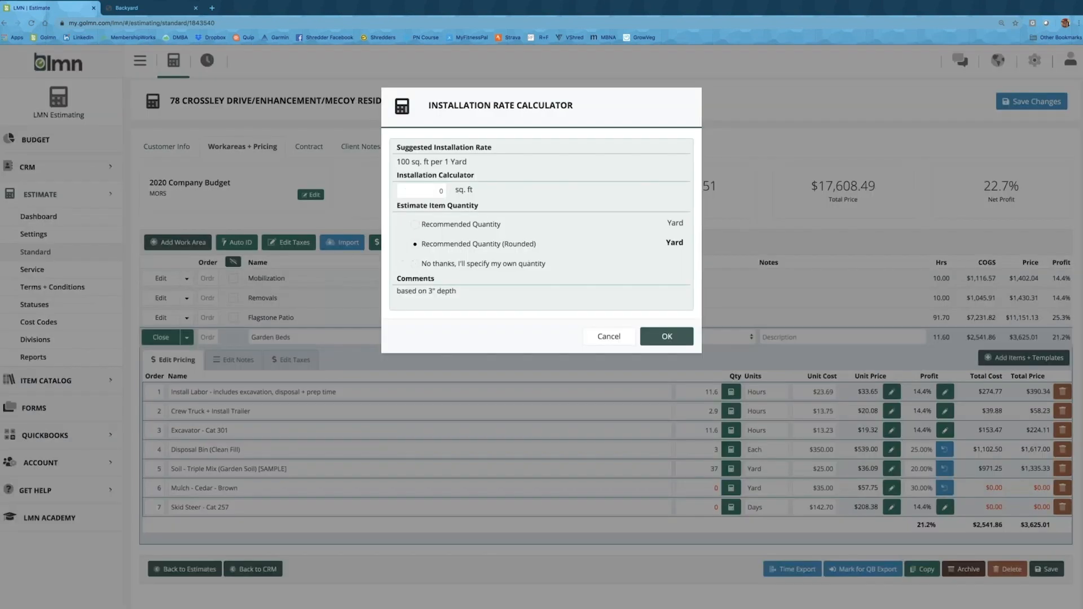
{"action": "left_click", "coordinate": [437, 190]}
{"action": "type", "text": "58"}
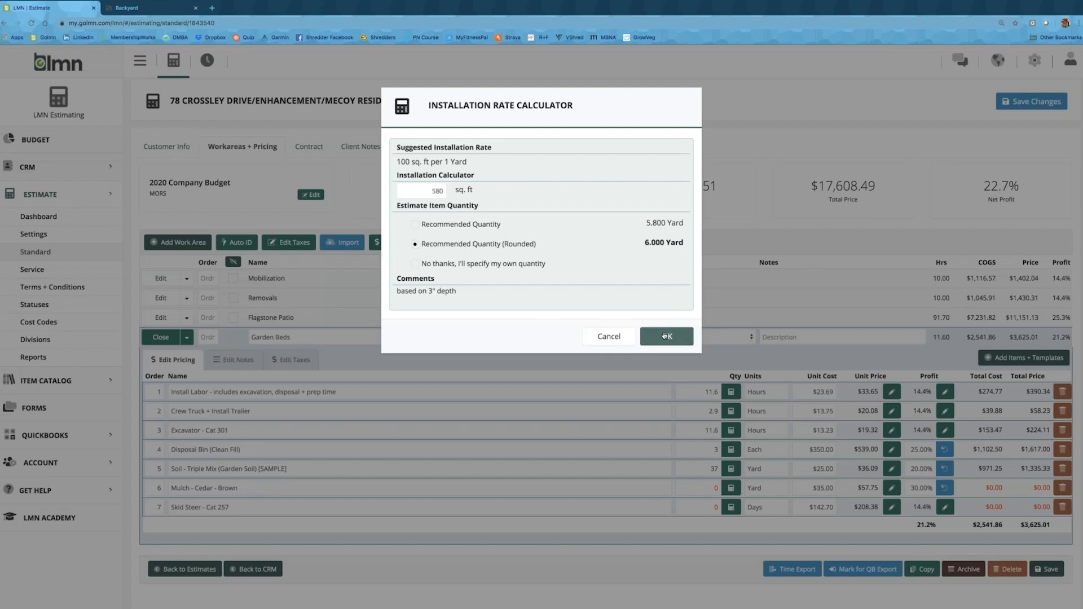
{"action": "left_click", "coordinate": [665, 336]}
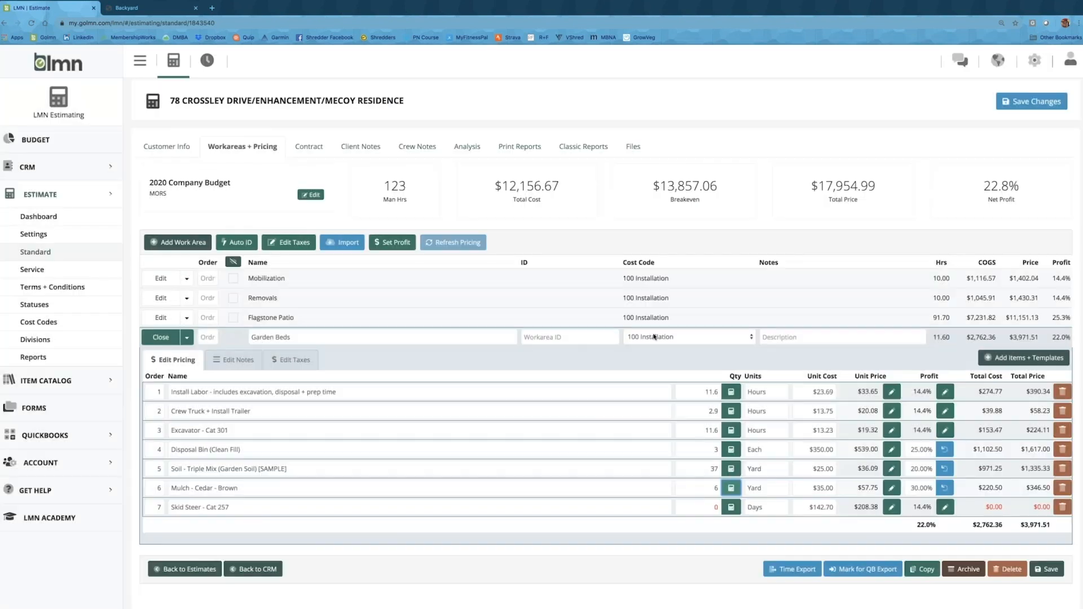
Calculate the Skid Steer - Cat 257 days for 580 sq. ft with the rounded recommended quantity, and close the Garden Beds work area.
{"action": "left_click", "coordinate": [731, 507]}
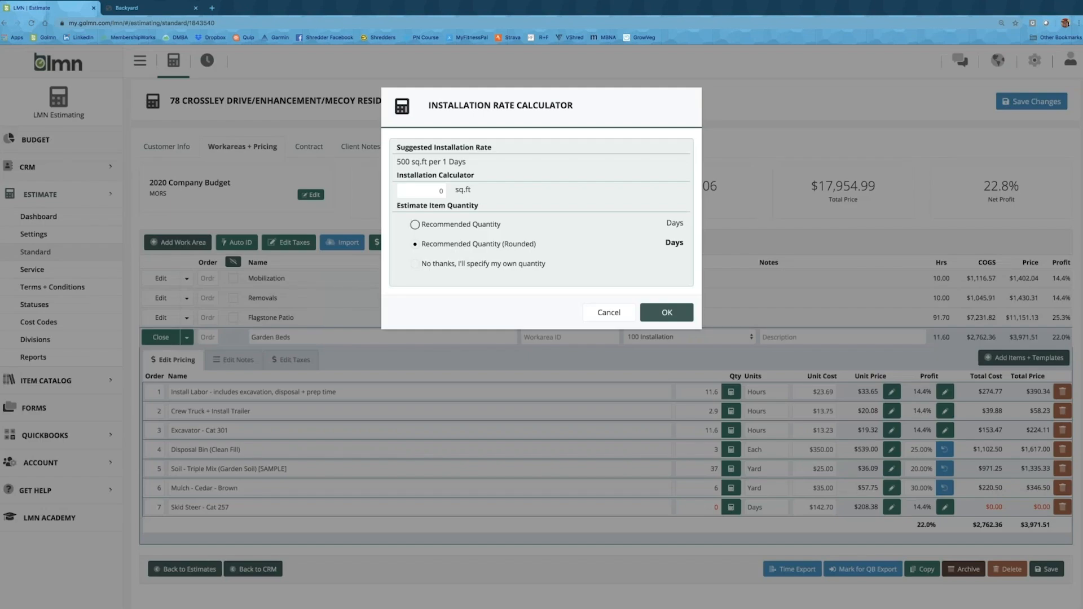
{"action": "left_click", "coordinate": [438, 191]}
{"action": "type", "text": "580"}
{"action": "left_click", "coordinate": [658, 319]}
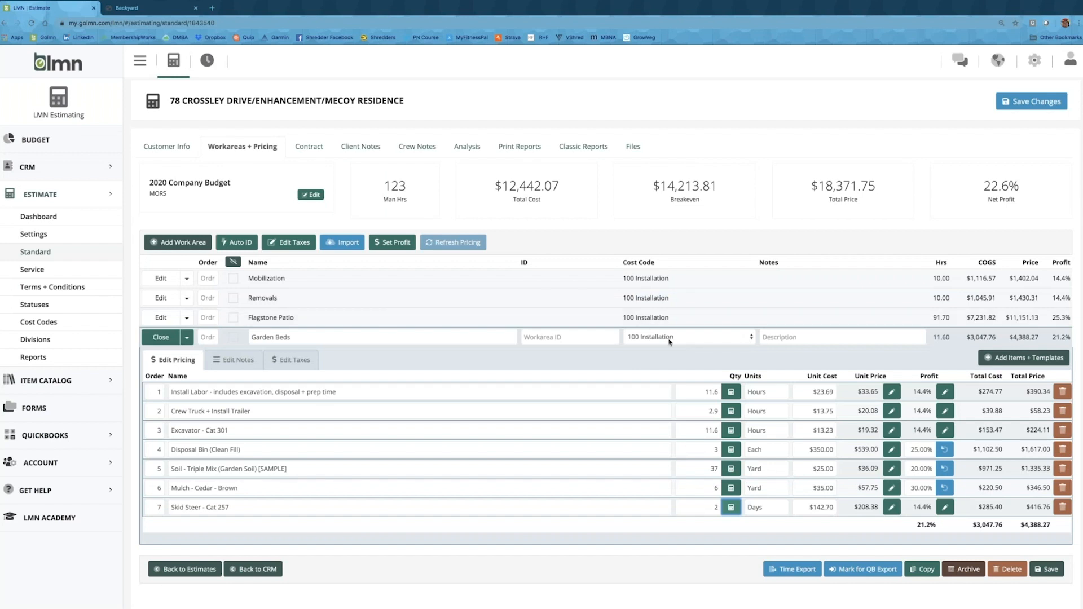
{"action": "scroll", "coordinate": [665, 338], "scroll_direction": "down", "scroll_amount": 3}
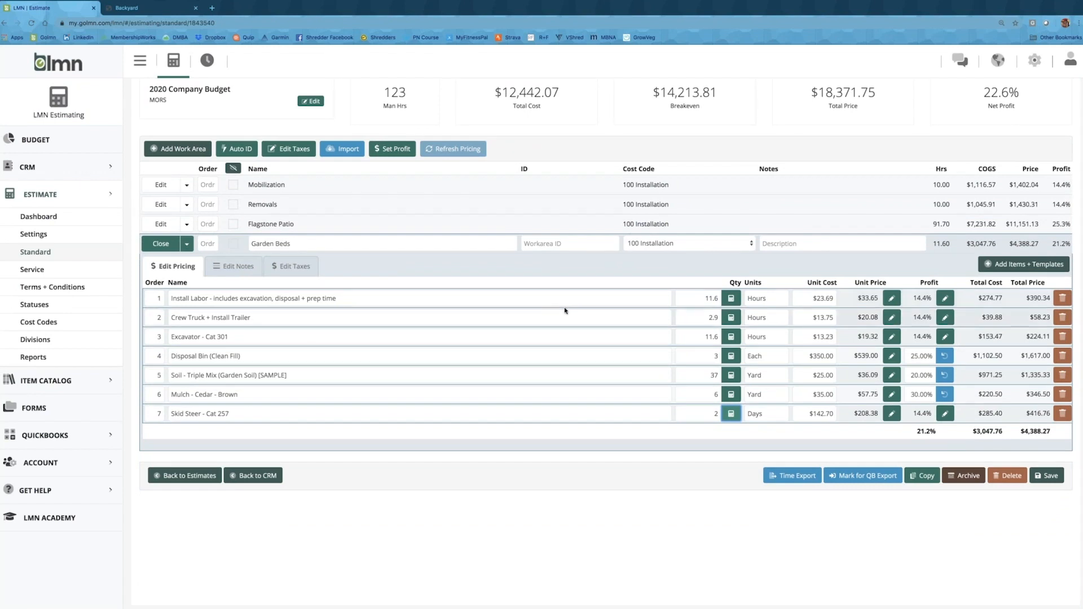
{"action": "left_click", "coordinate": [161, 244]}
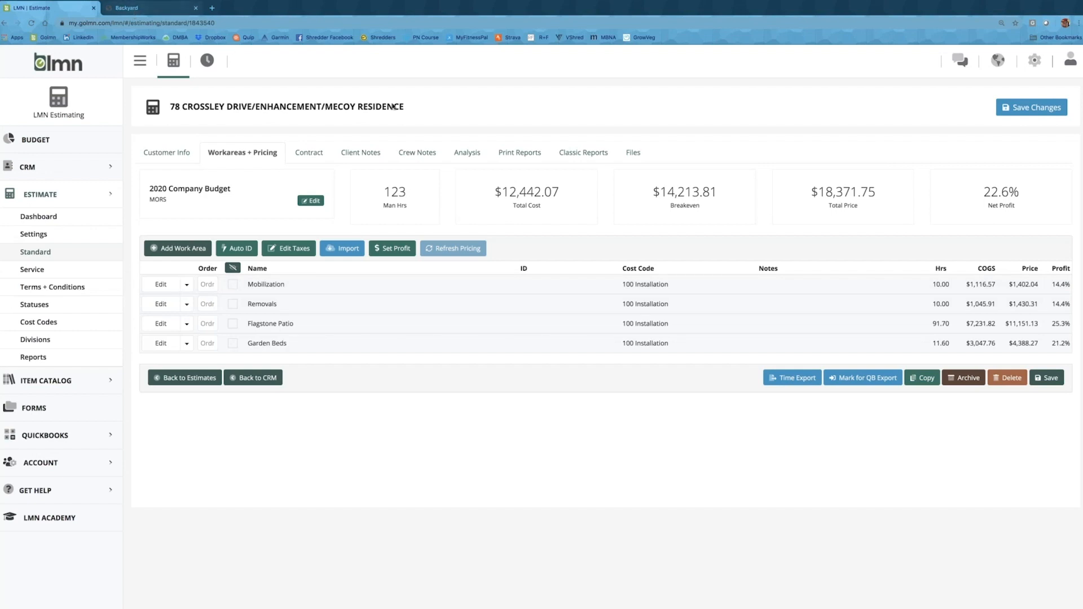
Check the plant list in the Backyard plan, and add a work area named Planting - Trees with the cost code 100 Installation.
{"action": "key", "text": "ctrl+Tab"}
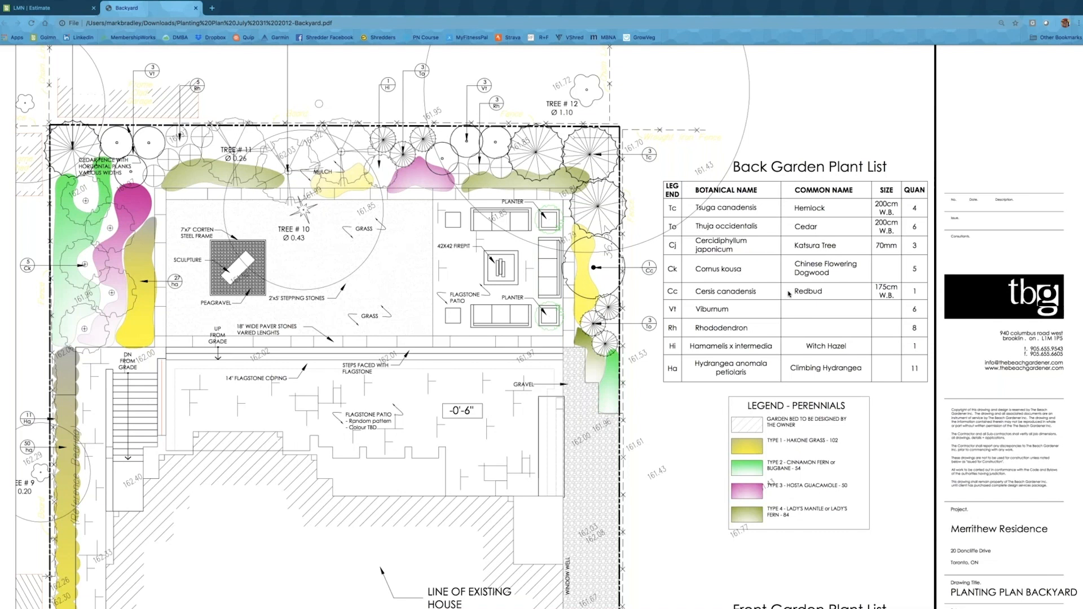
{"action": "scroll", "coordinate": [788, 293], "scroll_direction": "up", "scroll_amount": 3}
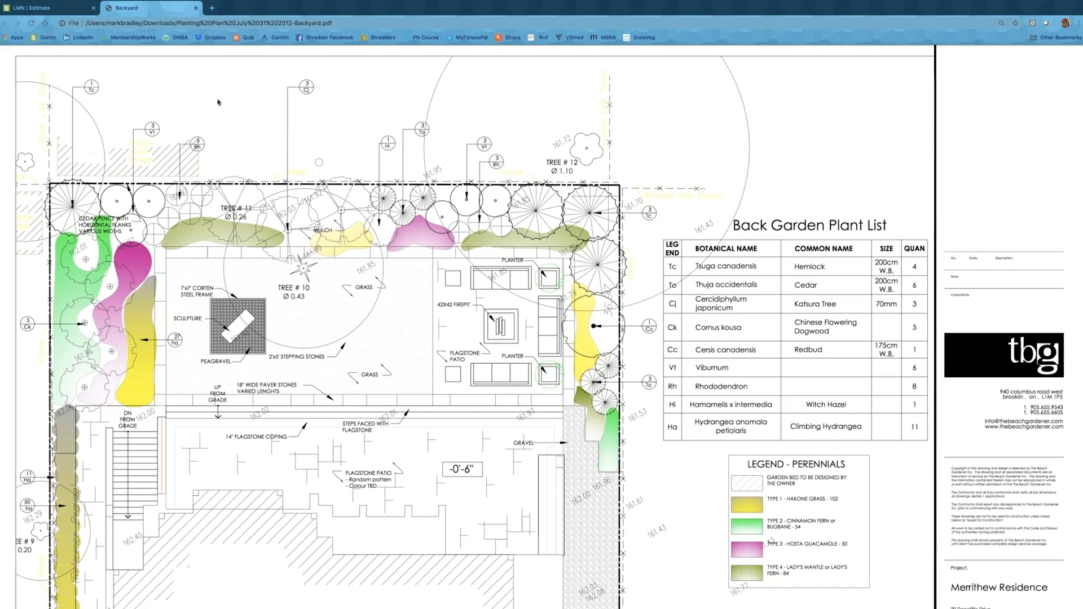
{"action": "left_click", "coordinate": [39, 12]}
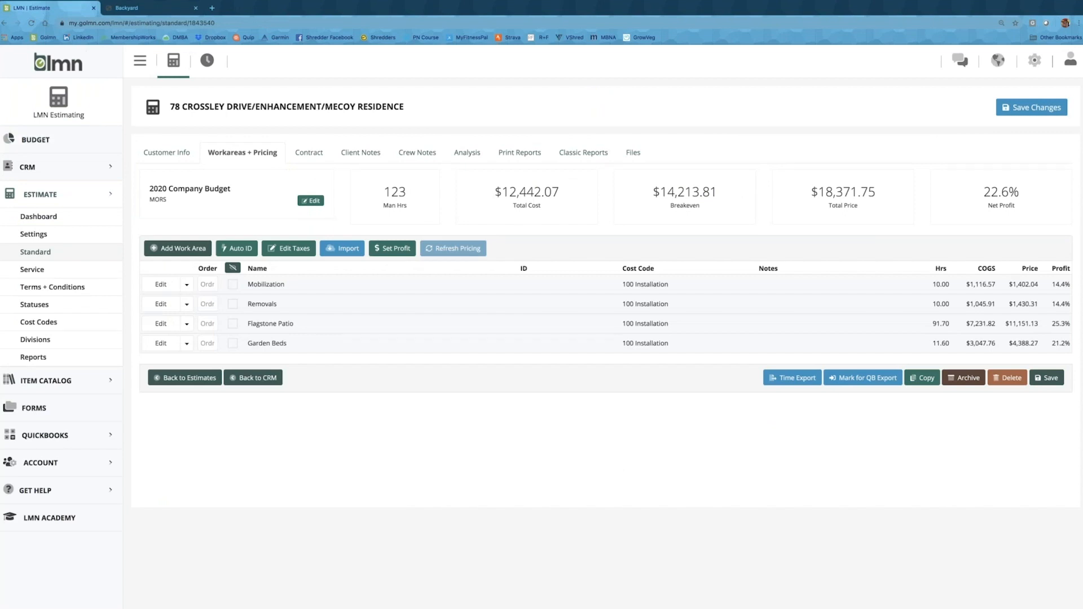
{"action": "left_click", "coordinate": [162, 249]}
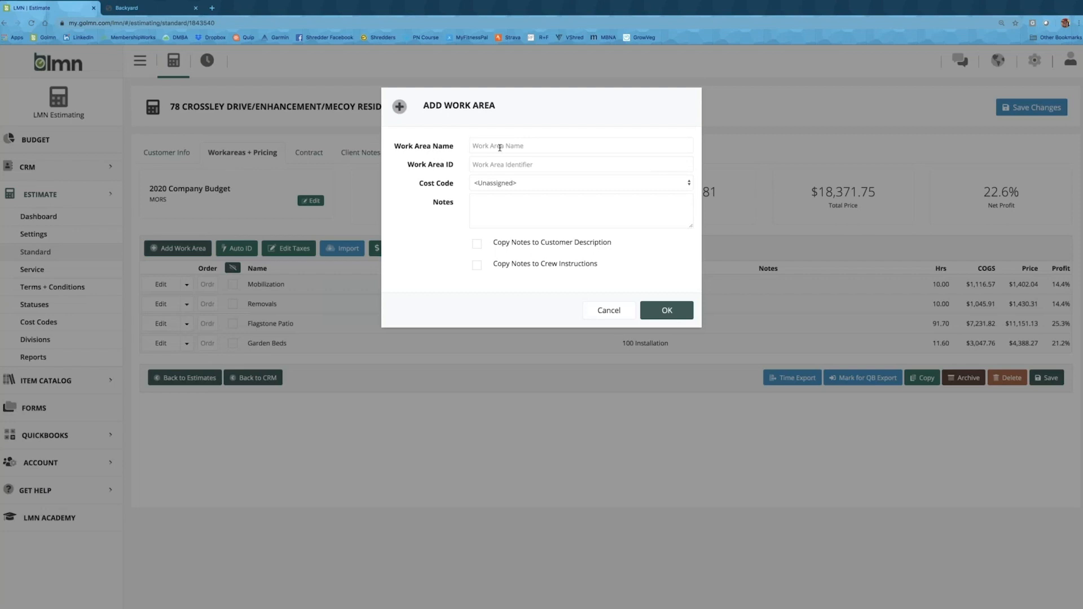
{"action": "type", "text": "Planting - Trees"}
{"action": "left_click", "coordinate": [573, 185]}
{"action": "left_click", "coordinate": [564, 192]}
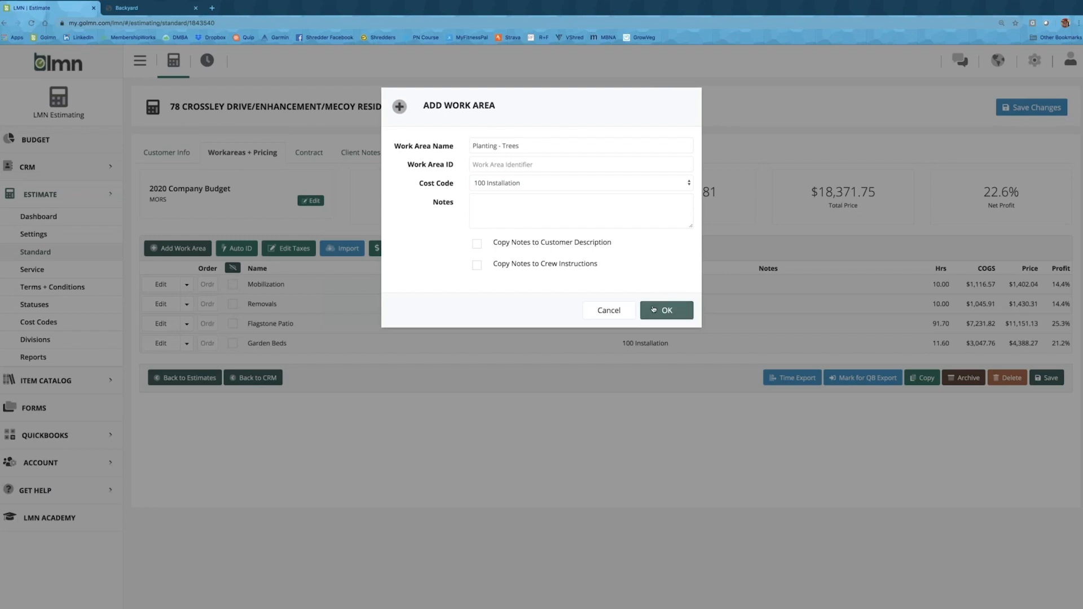
{"action": "left_click", "coordinate": [653, 309]}
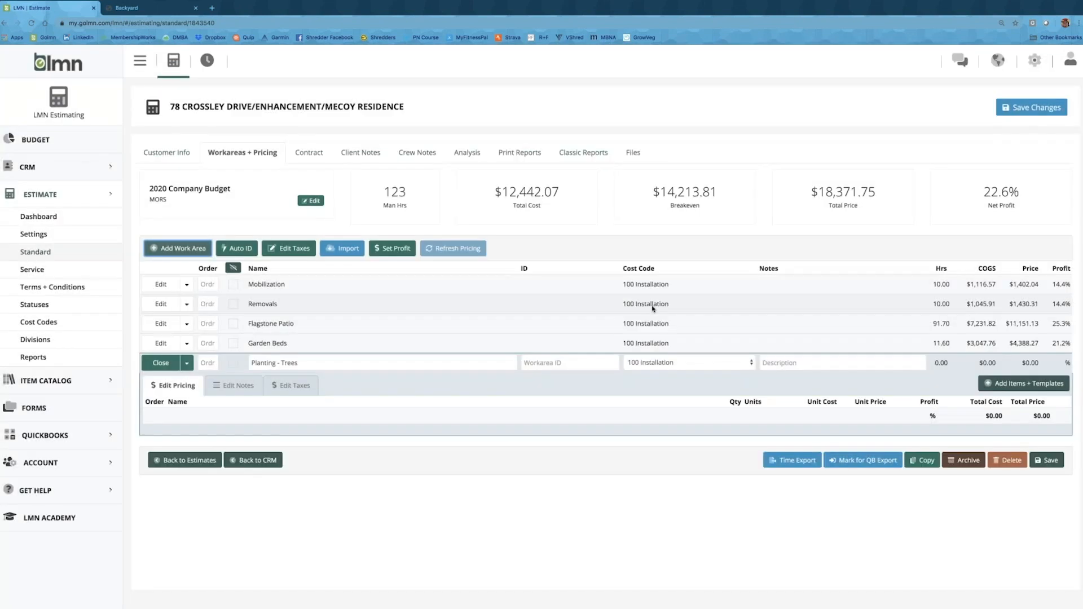
Add the Planting - Wire Basket Trees template to the Planting - Trees work area and close the item catalog.
{"action": "left_click", "coordinate": [1060, 383]}
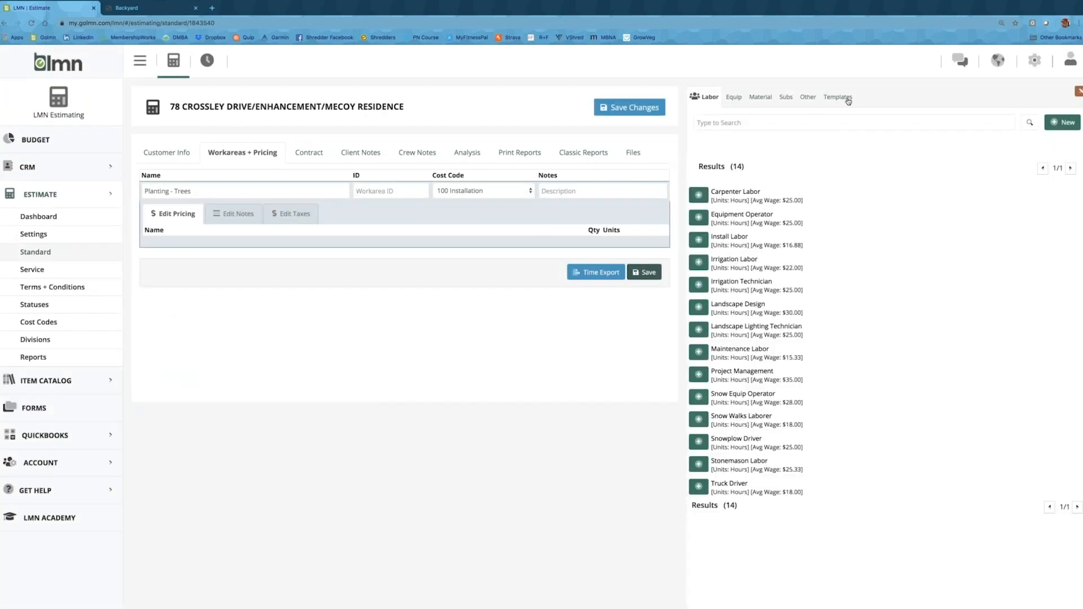
{"action": "left_click", "coordinate": [848, 99]}
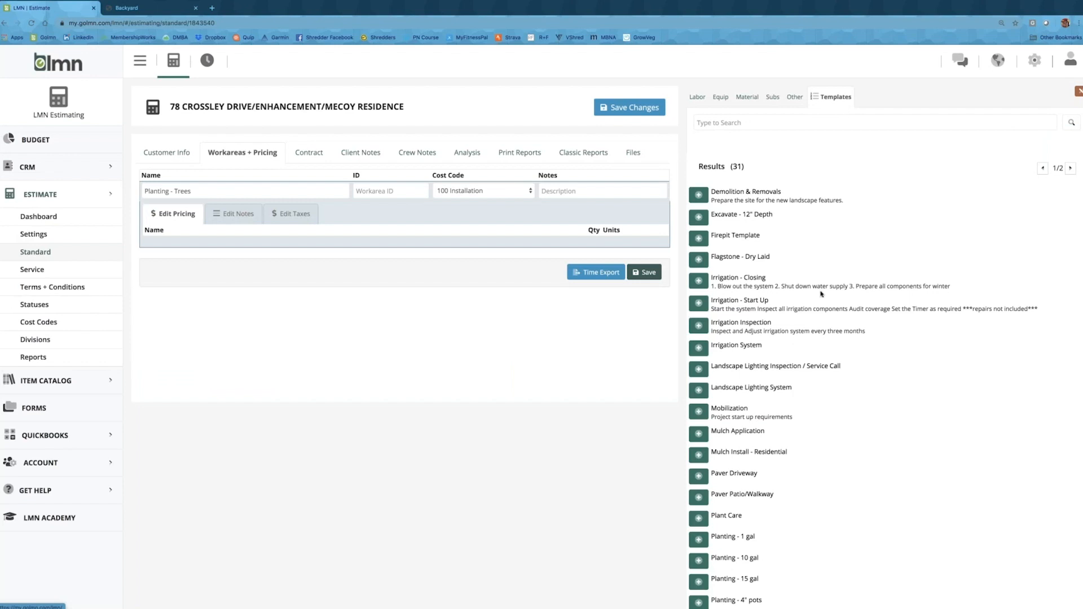
{"action": "left_click_drag", "start_coordinate": [824, 437], "coordinate": [814, 393]}
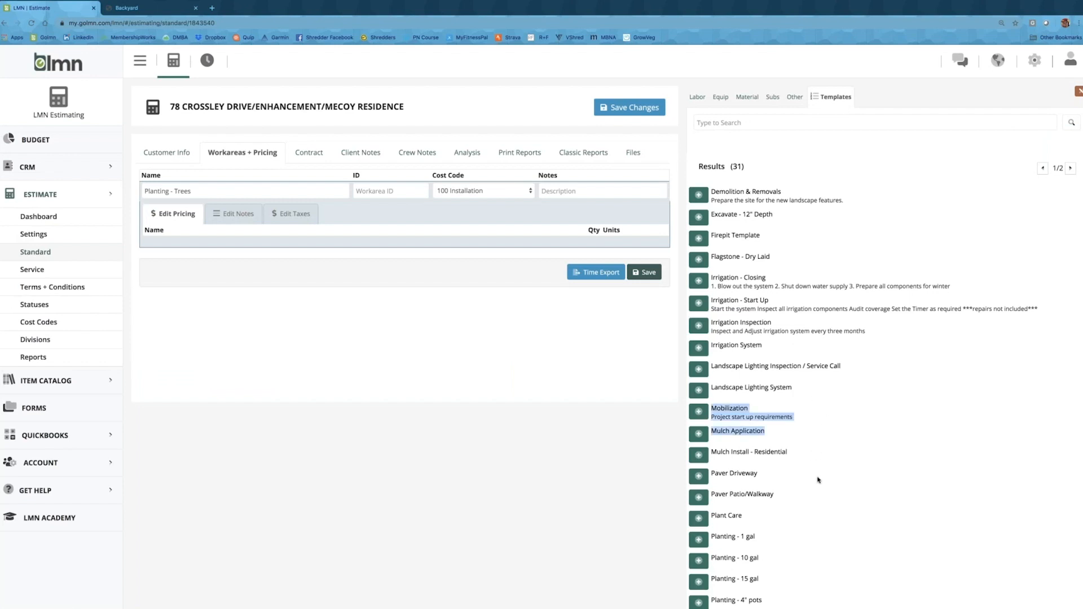
{"action": "scroll", "coordinate": [818, 479], "scroll_direction": "down", "scroll_amount": 3}
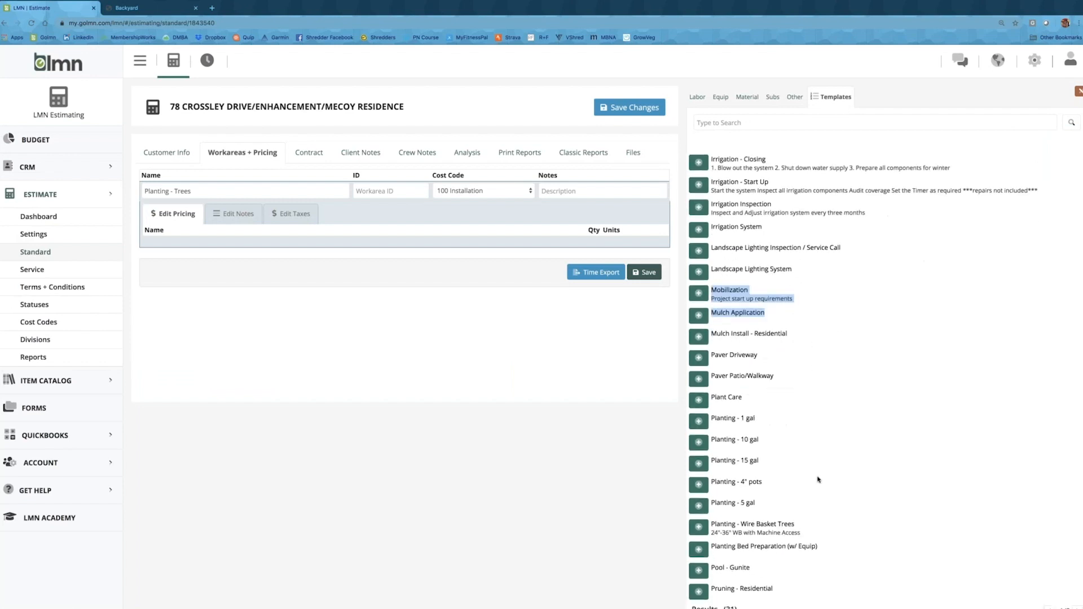
{"action": "left_click", "coordinate": [698, 527]}
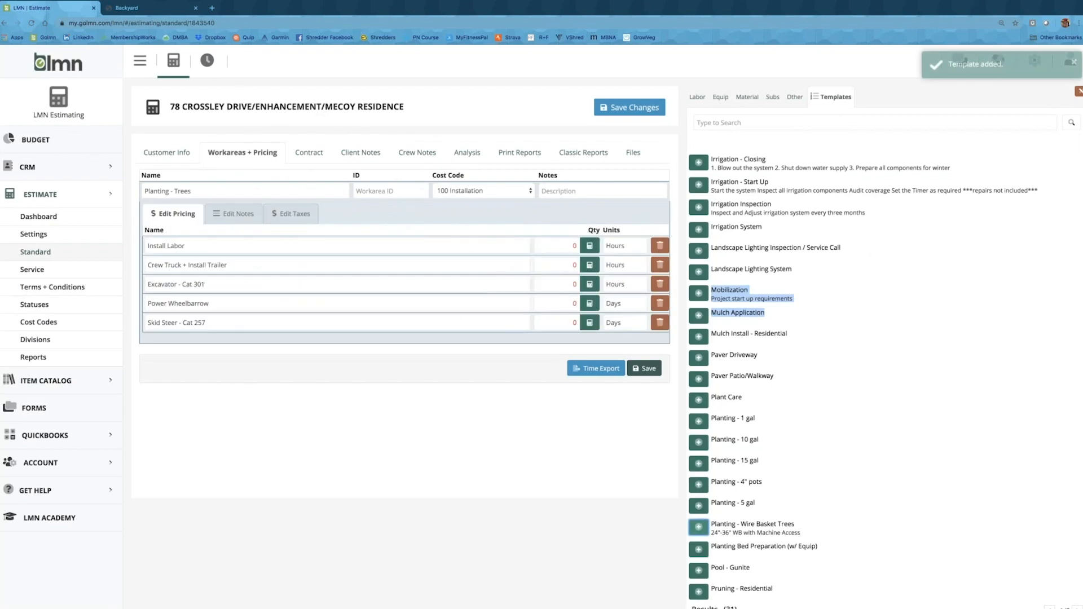
{"action": "left_click", "coordinate": [1077, 92]}
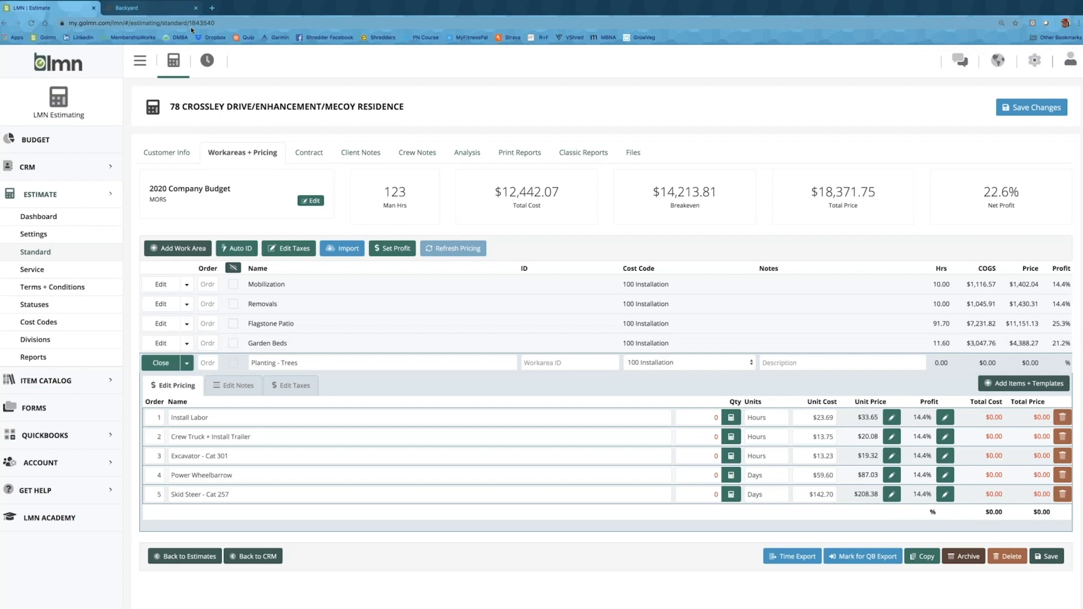
Check the tree quantities in the Backyard plan and calculate the Planting - Trees Install Labor hours for 19 units, using the rounded recommended quantity.
{"action": "left_click", "coordinate": [169, 8]}
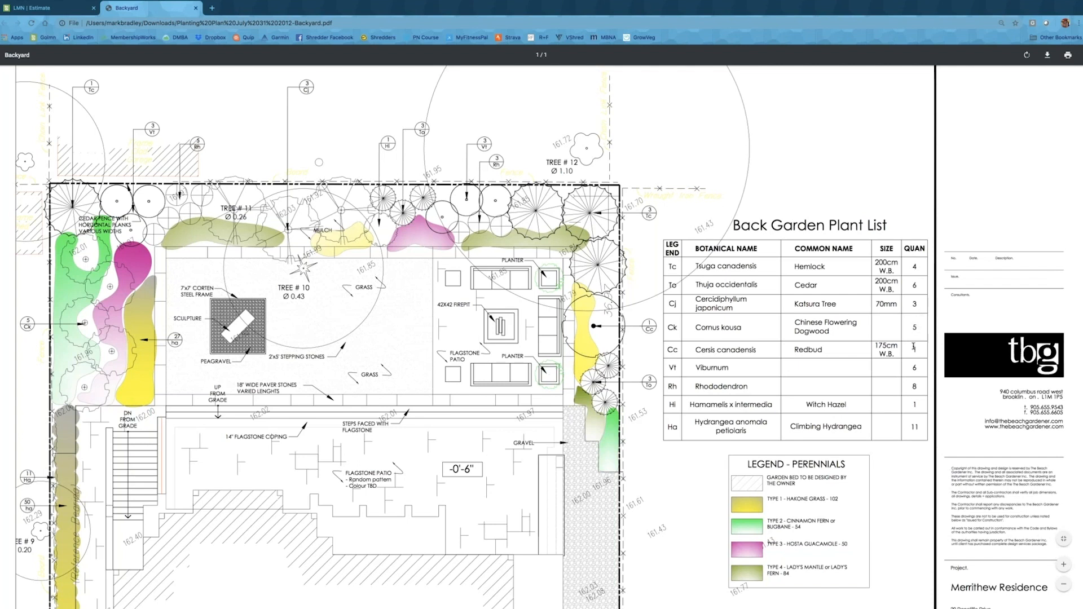
{"action": "left_click", "coordinate": [43, 8]}
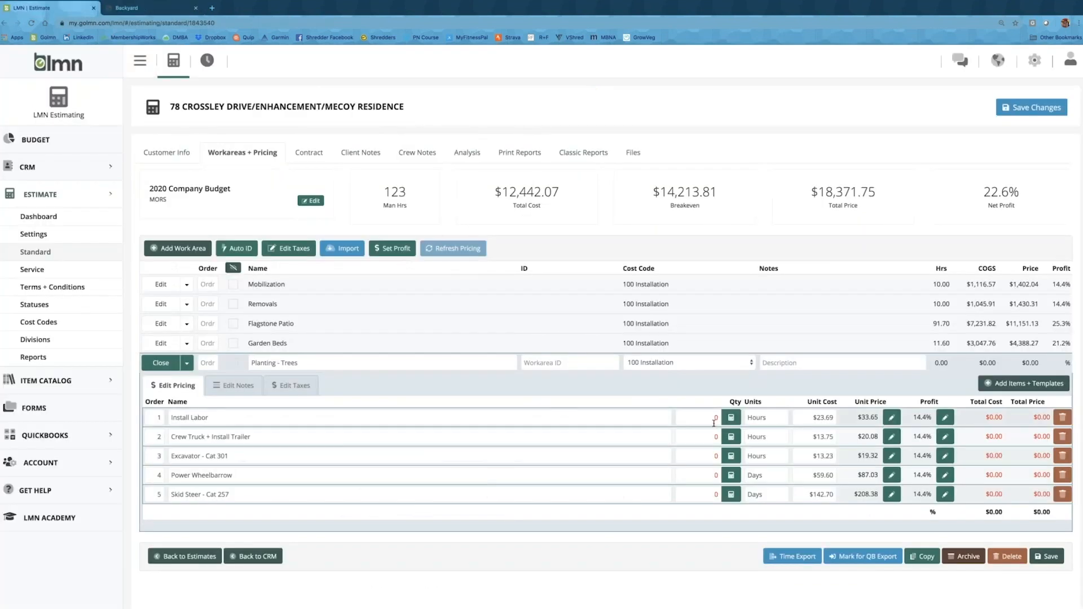
{"action": "left_click", "coordinate": [731, 418]}
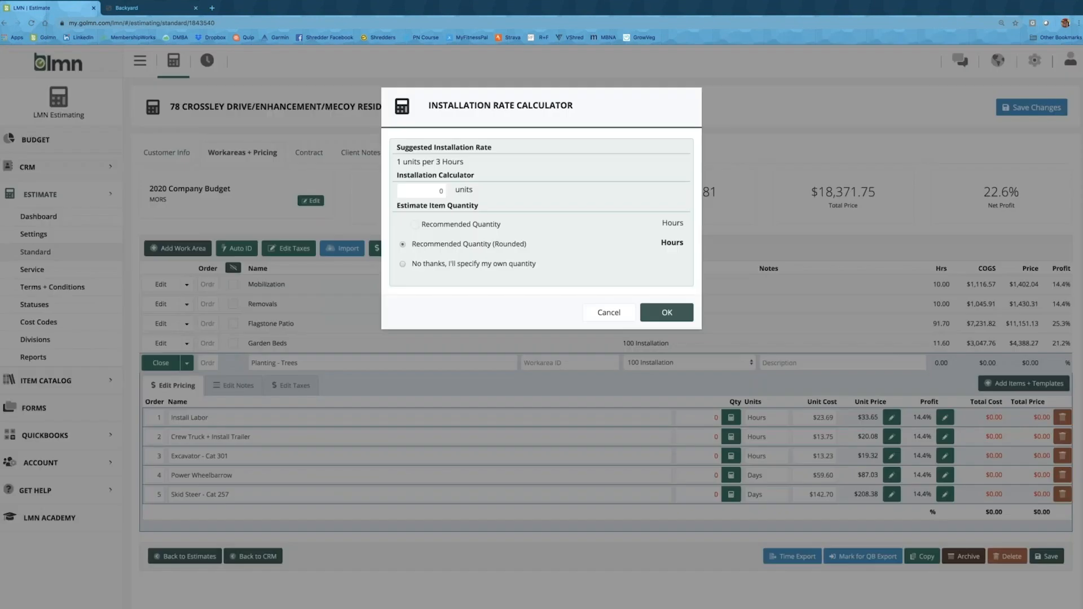
{"action": "left_click", "coordinate": [433, 190]}
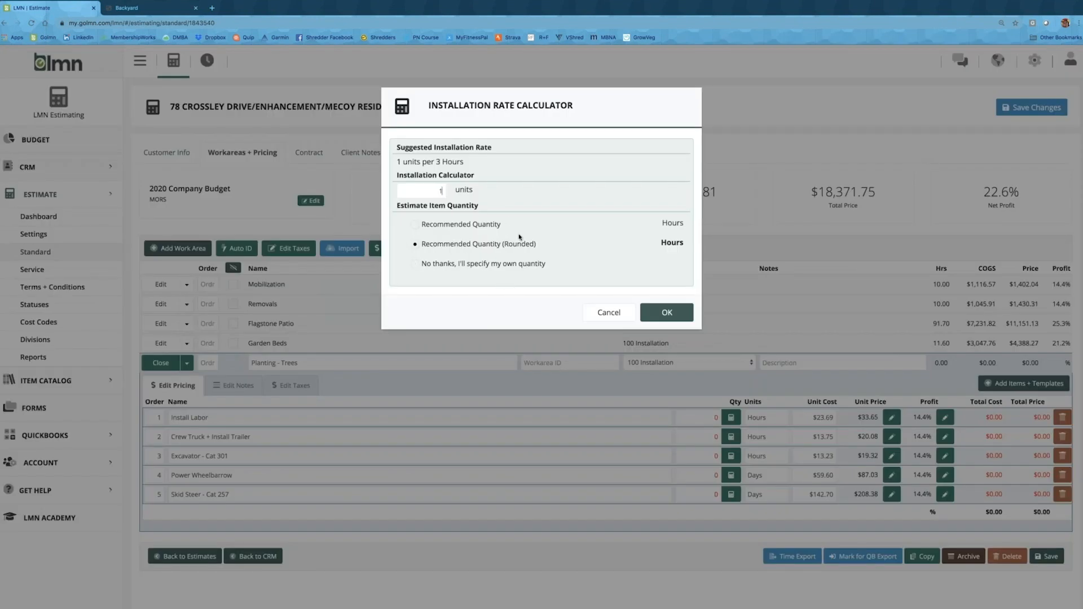
{"action": "type", "text": "19"}
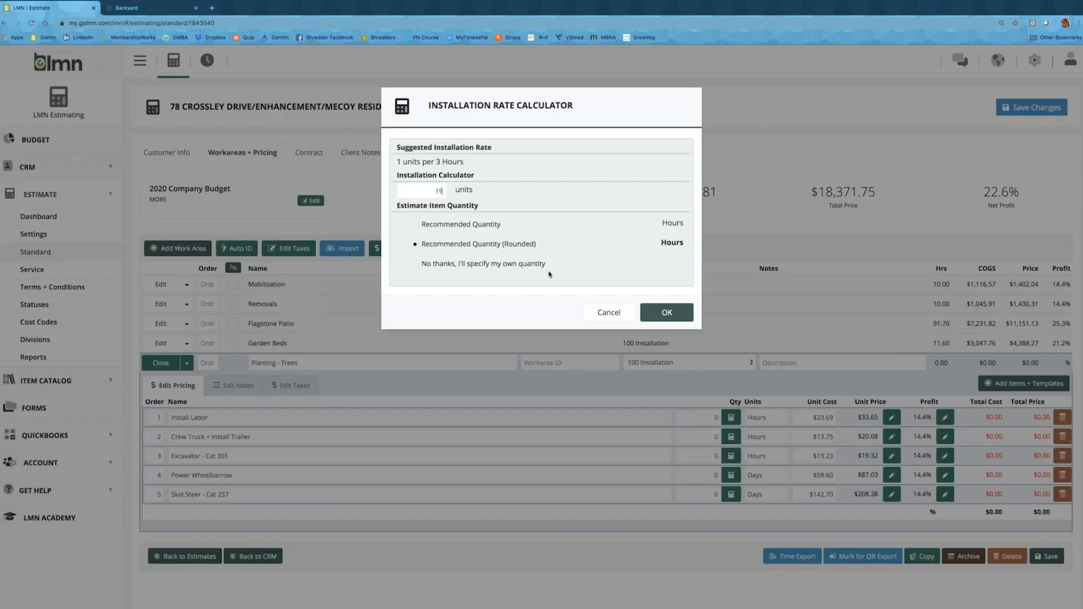
{"action": "left_click", "coordinate": [666, 312]}
Calculate the Planting - Trees Crew Truck + Install Trailer and Excavator - Cat 301 hours for 19 units each, using the rounded recommended quantities.
{"action": "left_click", "coordinate": [731, 437]}
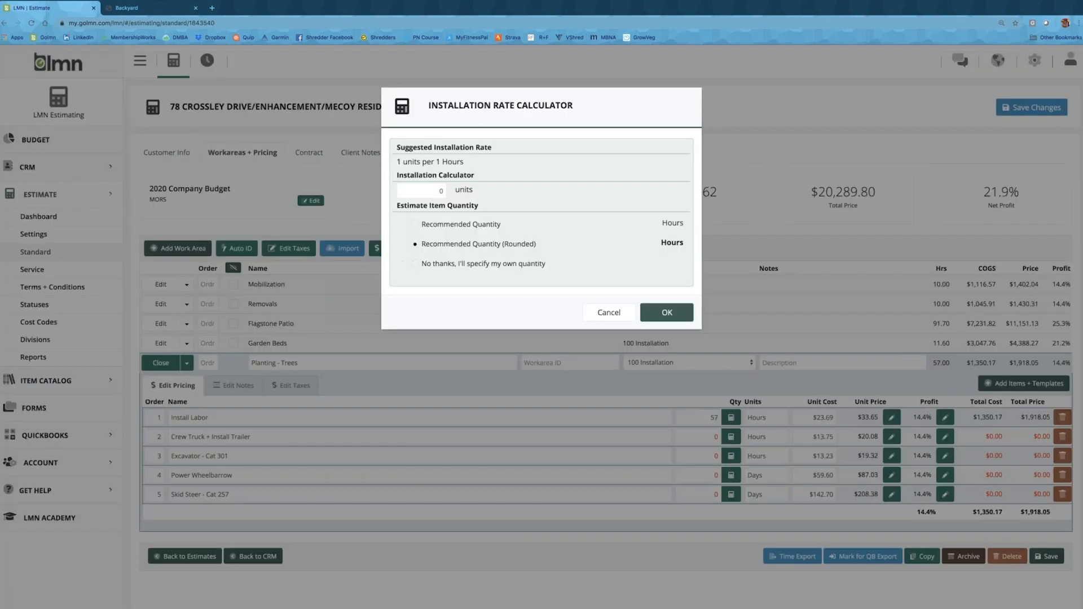
{"action": "type", "text": "19"}
{"action": "left_click", "coordinate": [655, 316]}
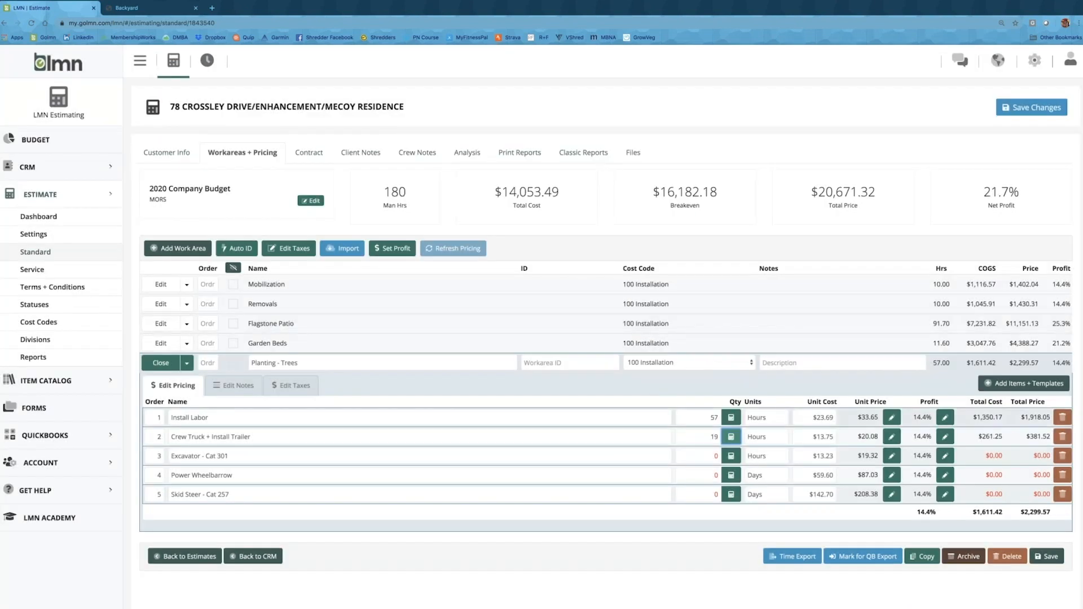
{"action": "left_click", "coordinate": [732, 458]}
{"action": "left_click", "coordinate": [430, 194]}
{"action": "type", "text": "19"}
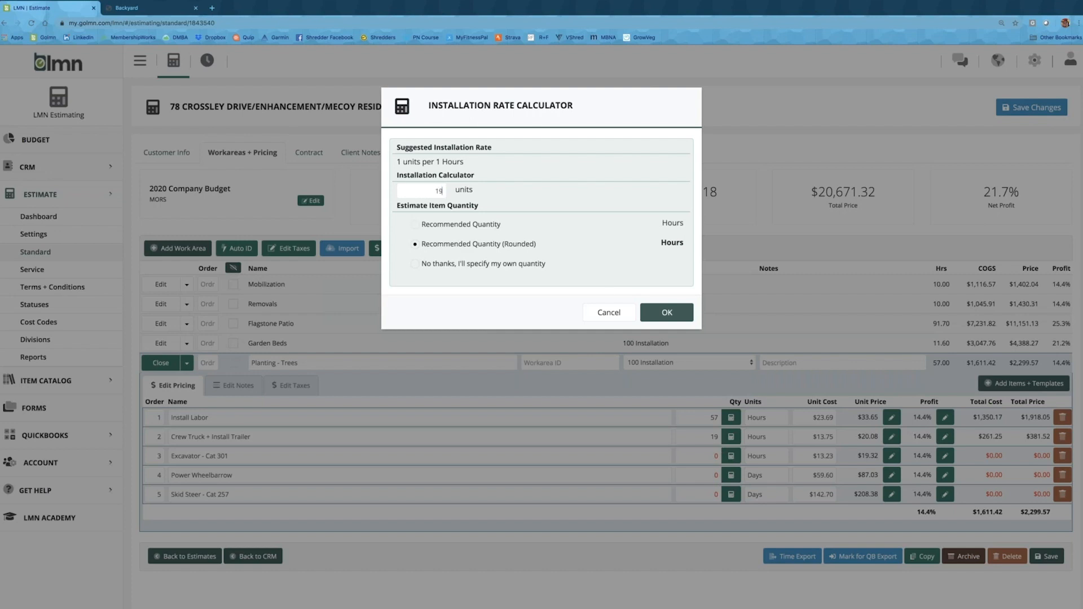
{"action": "left_click", "coordinate": [654, 309]}
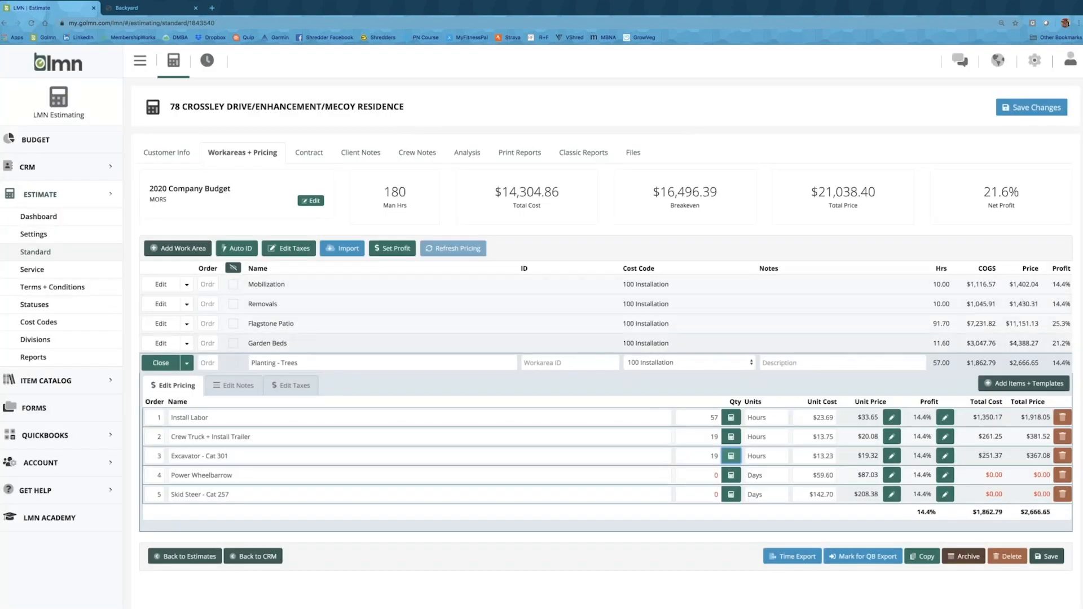
Calculate the Planting - Trees Power Wheelbarrow and Skid Steer - Cat 257 days for 19 units each, using the rounded recommended quantities.
{"action": "left_click", "coordinate": [731, 475]}
{"action": "left_click", "coordinate": [462, 190]}
{"action": "type", "text": "19"}
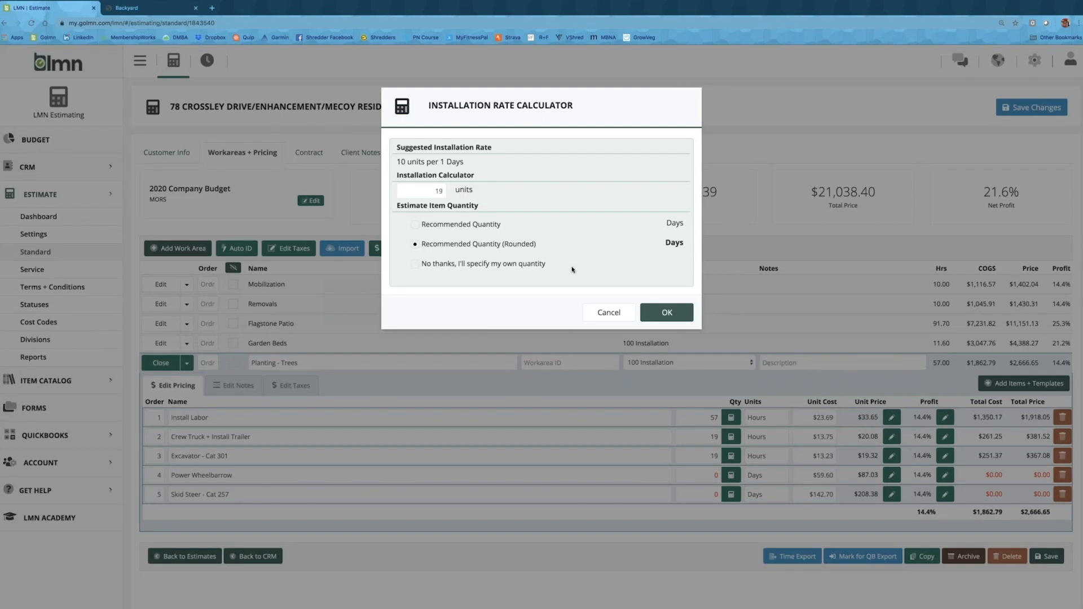
{"action": "left_click", "coordinate": [651, 315]}
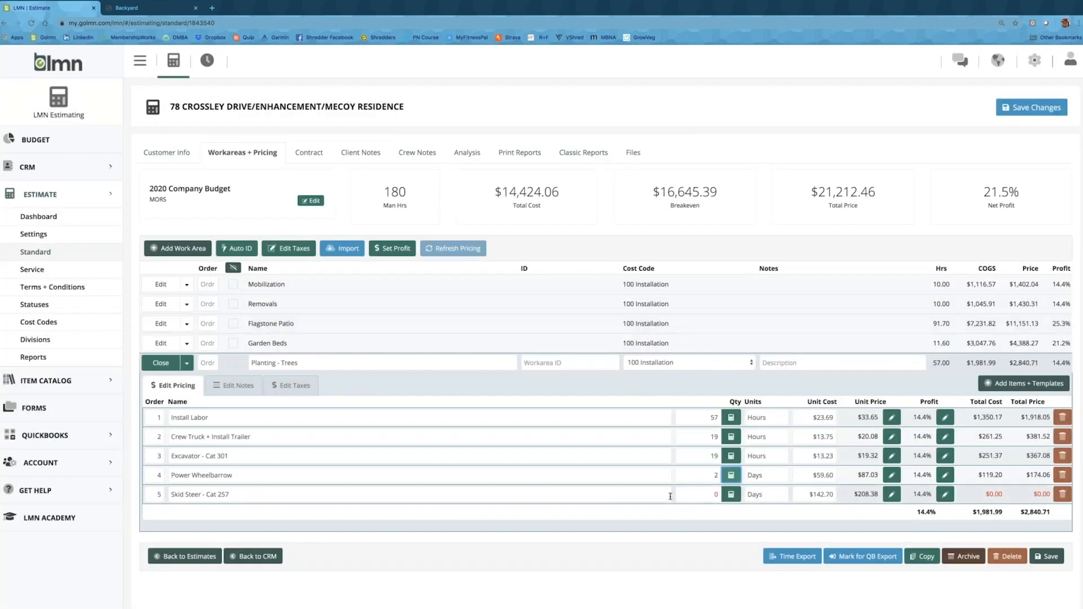
{"action": "left_click", "coordinate": [717, 494]}
{"action": "left_click", "coordinate": [731, 494]}
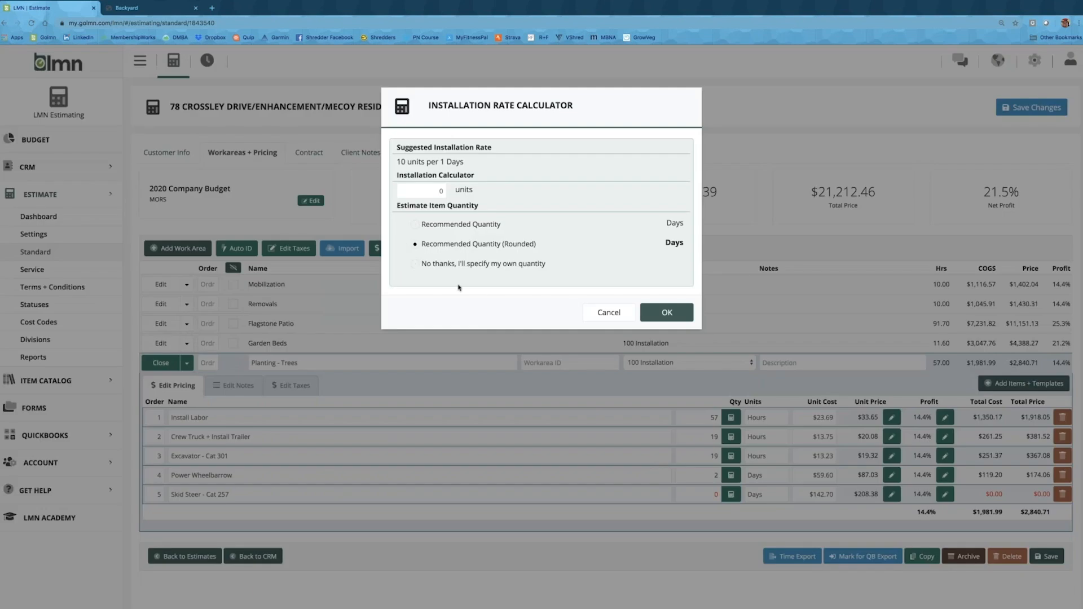
{"action": "type", "text": "19"}
{"action": "left_click", "coordinate": [654, 314]}
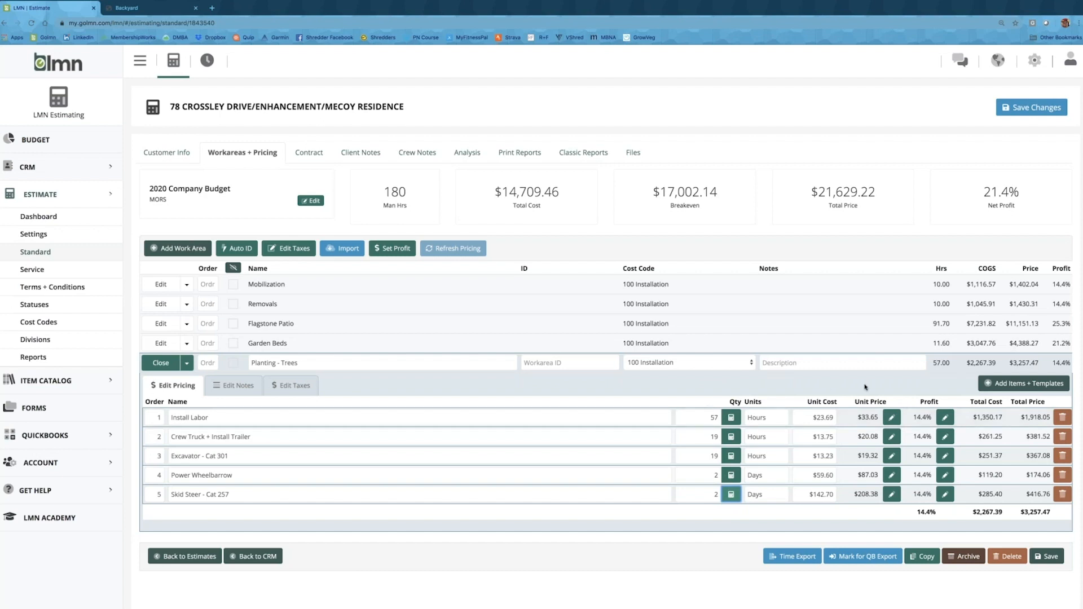
Check the Backyard plant list and add the Canadian Hemlock 175 CM WB material to Planting - Trees with a quantity of 4.
{"action": "left_click", "coordinate": [1022, 384]}
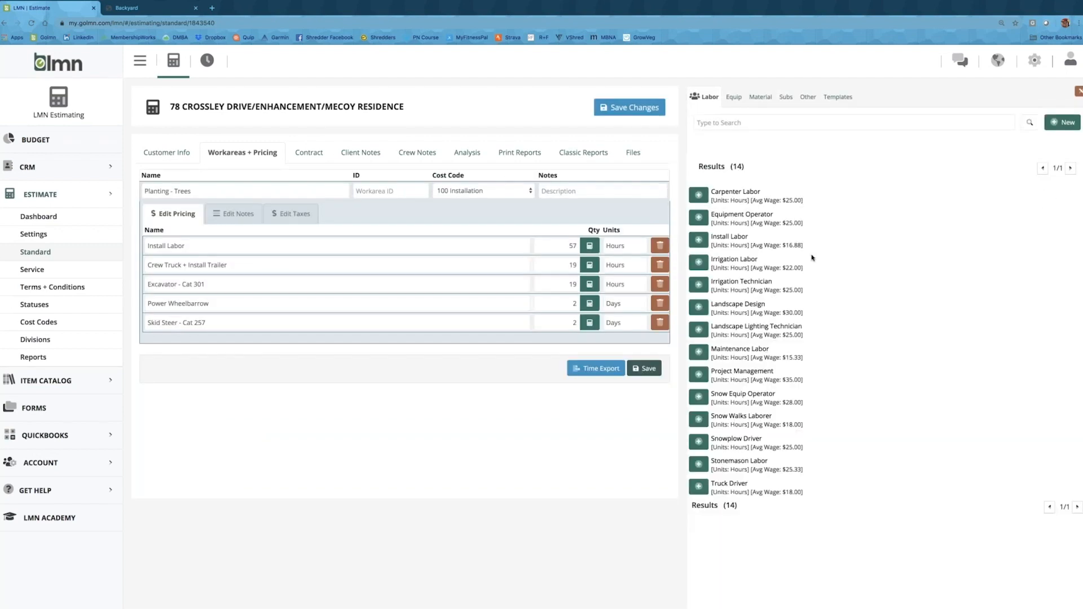
{"action": "left_click", "coordinate": [761, 97]}
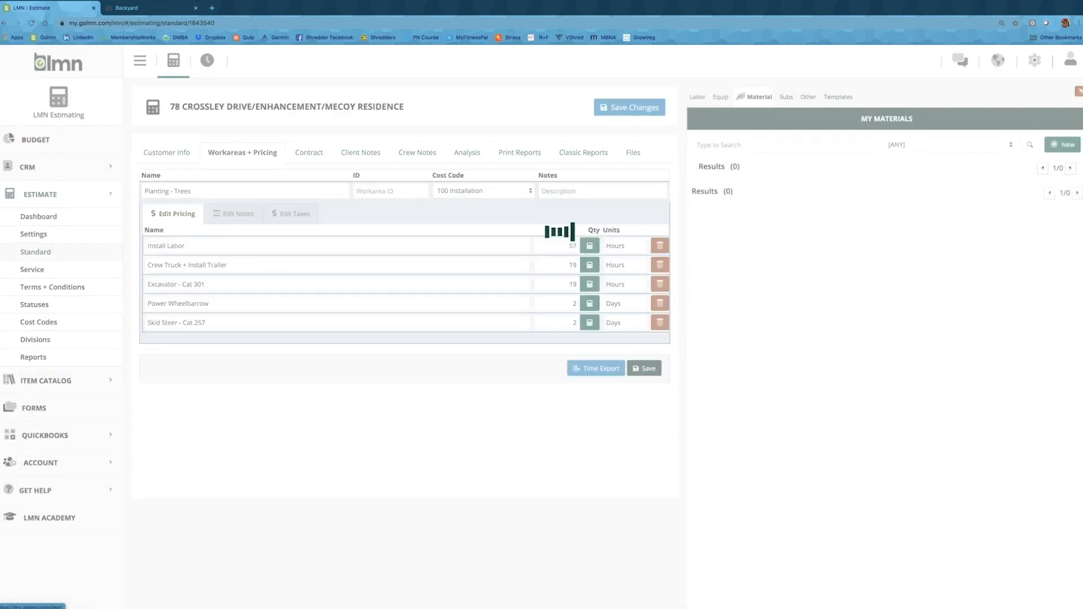
{"action": "left_click", "coordinate": [160, 10]}
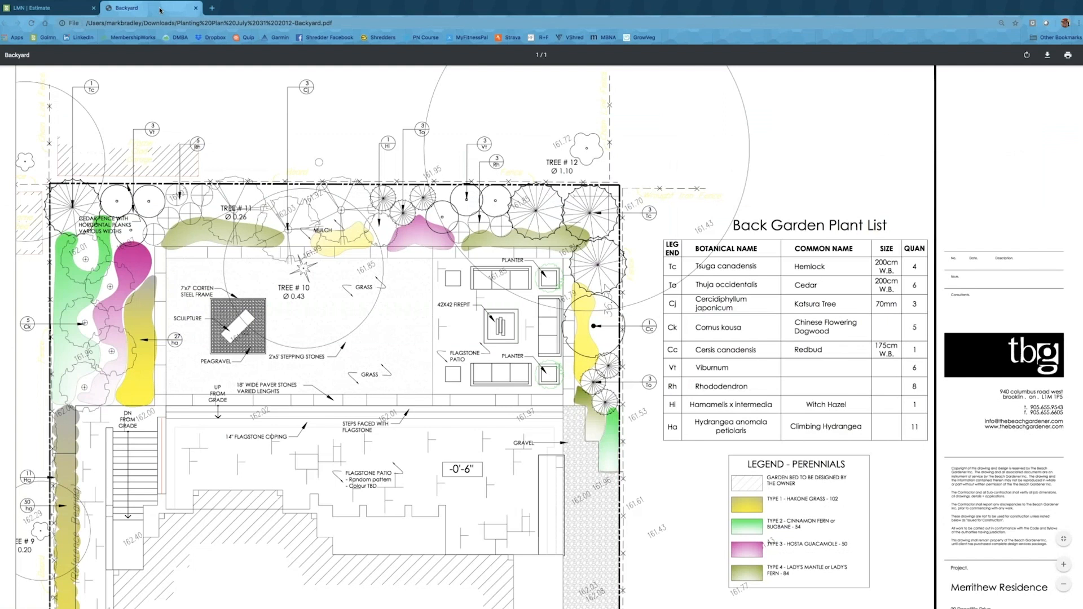
{"action": "left_click", "coordinate": [78, 9]}
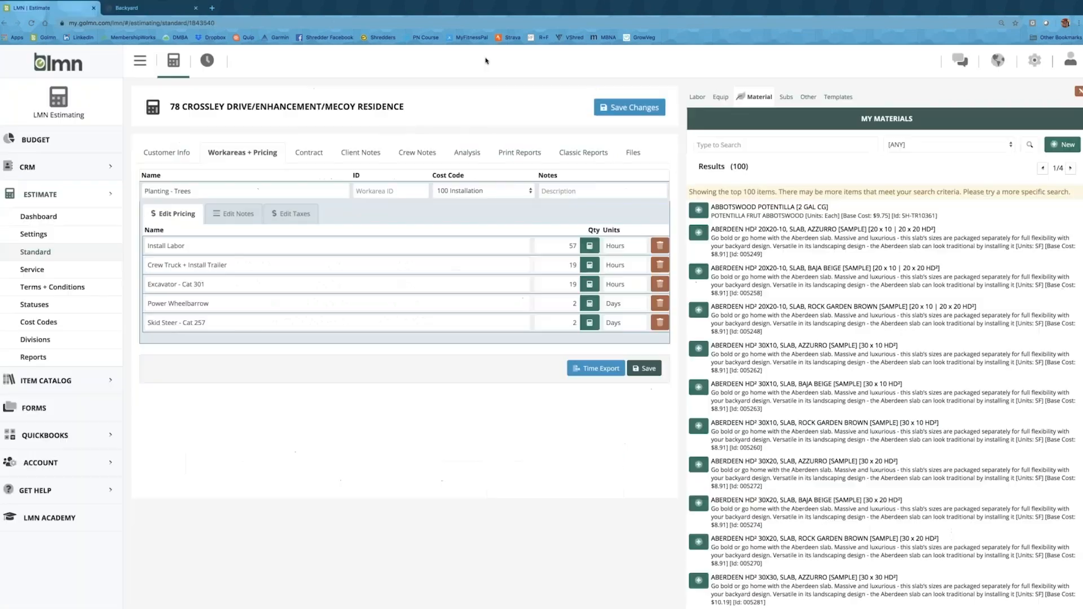
{"action": "left_click", "coordinate": [778, 147]}
{"action": "type", "text": "Hemlockk"}
{"action": "left_click", "coordinate": [1029, 146]}
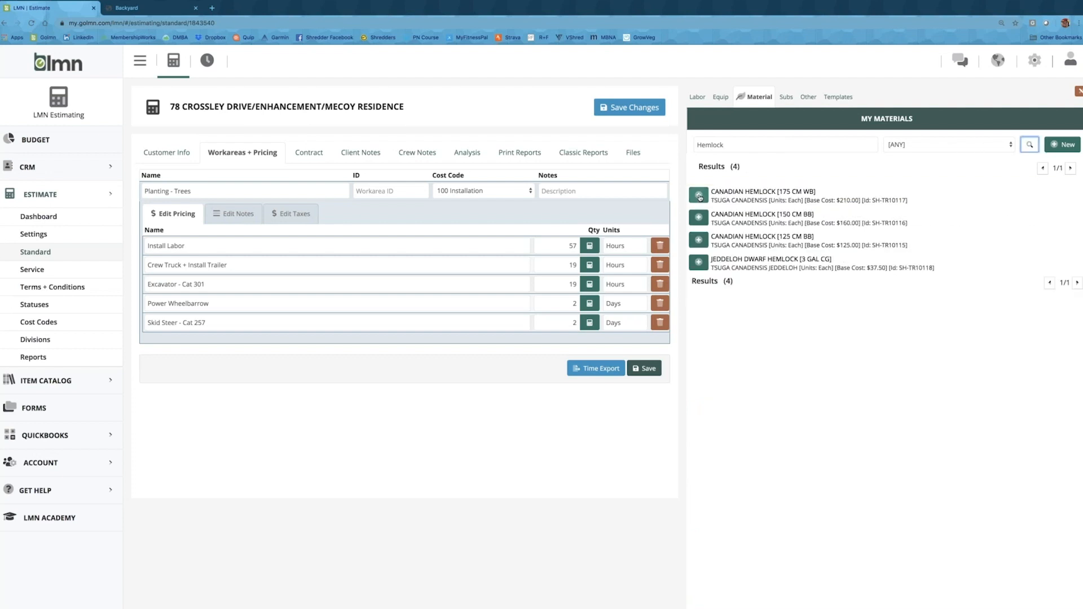
{"action": "left_click", "coordinate": [699, 195]}
{"action": "double_click", "coordinate": [589, 341]}
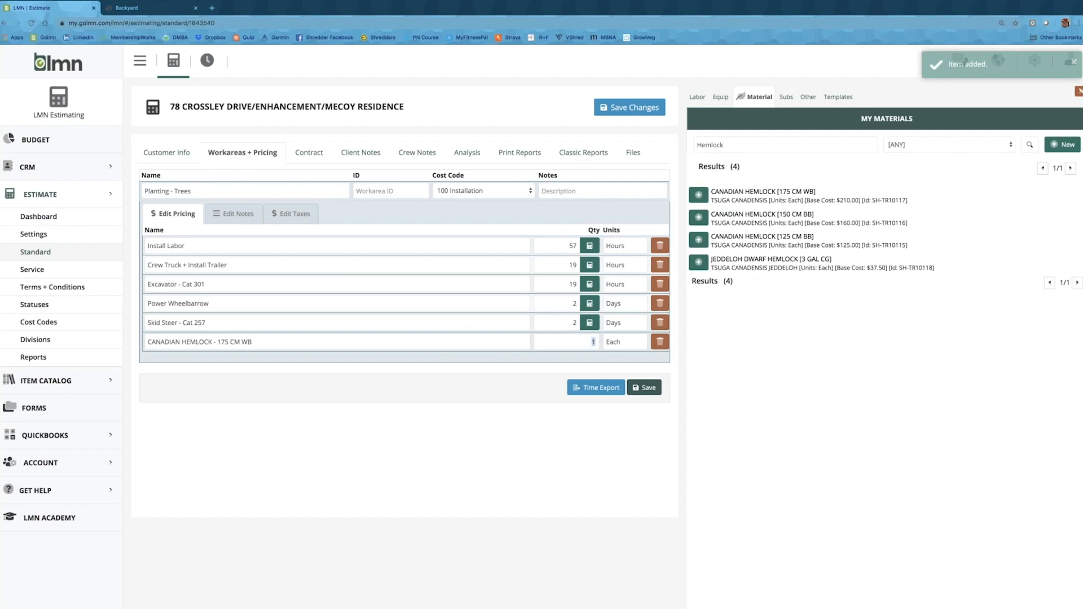
{"action": "type", "text": "4"}
Search the materials for Cedar and add Brandon Cedar 200CM 15G CG to Planting - Trees with a quantity of 6.
{"action": "left_click", "coordinate": [781, 146]}
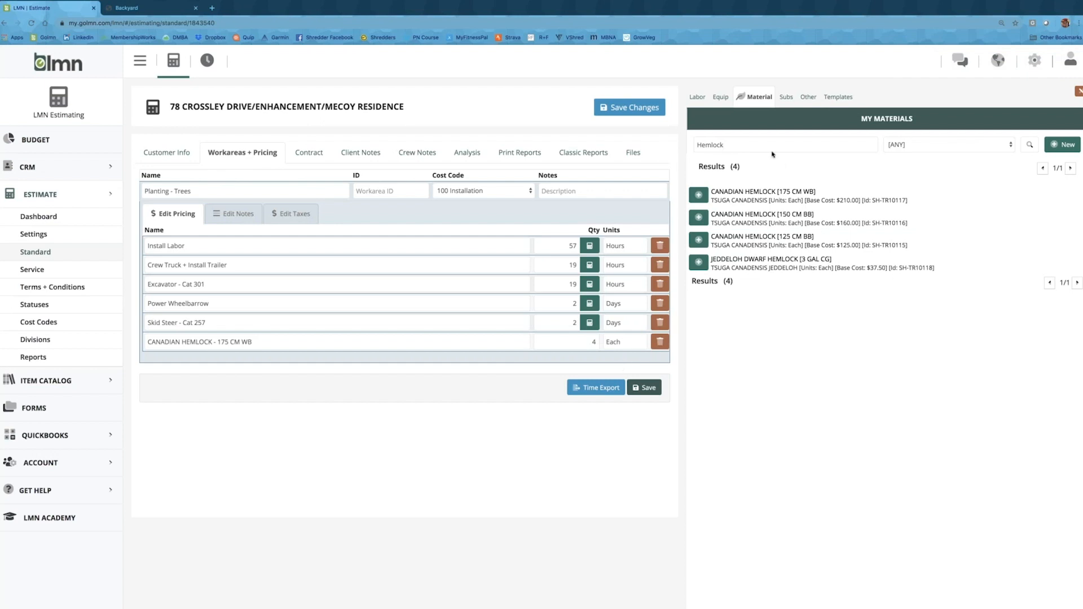
{"action": "left_click", "coordinate": [712, 145], "text": "shift"}
{"action": "key", "text": "super+a"}
{"action": "type", "text": "Cedar"}
{"action": "left_click", "coordinate": [1029, 145]}
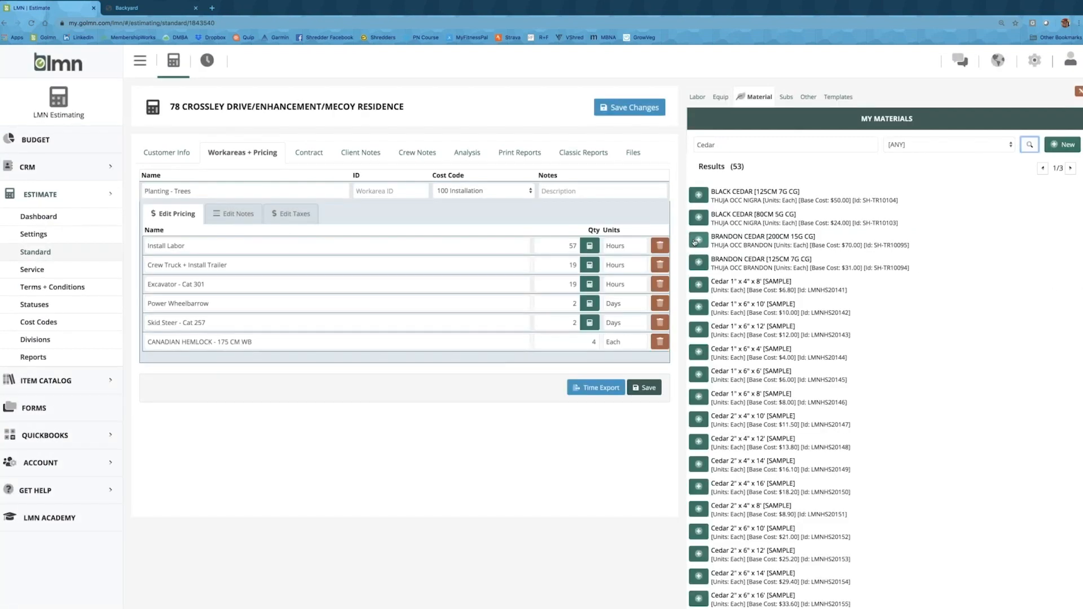
{"action": "left_click", "coordinate": [697, 241]}
{"action": "left_click", "coordinate": [602, 359]}
{"action": "type", "text": "6"}
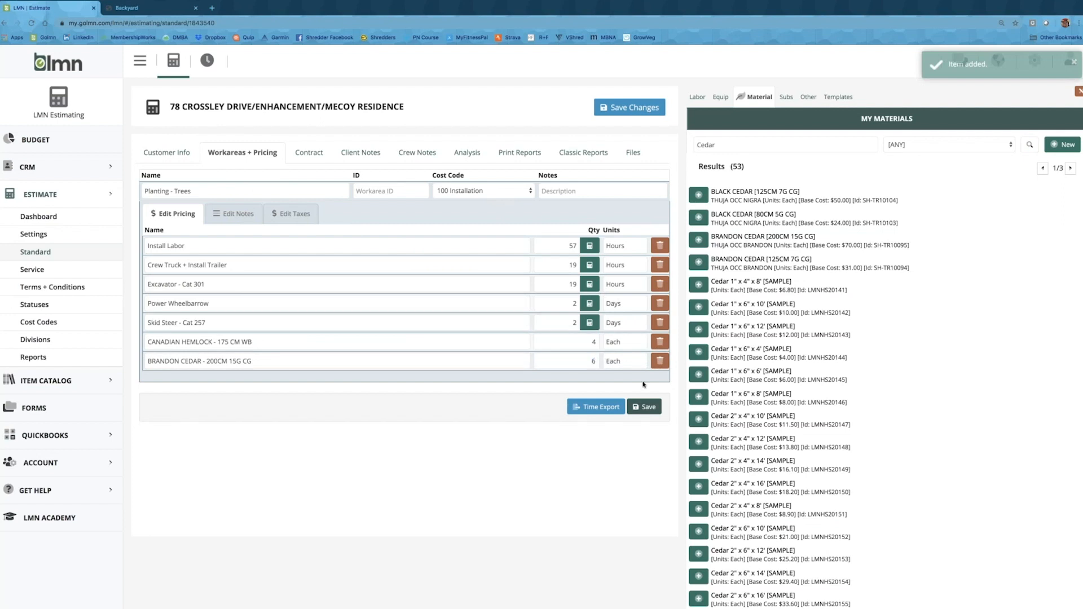
Check the Backyard plant list and add the Katsura Clump 150cm7g material to Planting - Trees with a quantity of 3.
{"action": "left_click", "coordinate": [151, 11]}
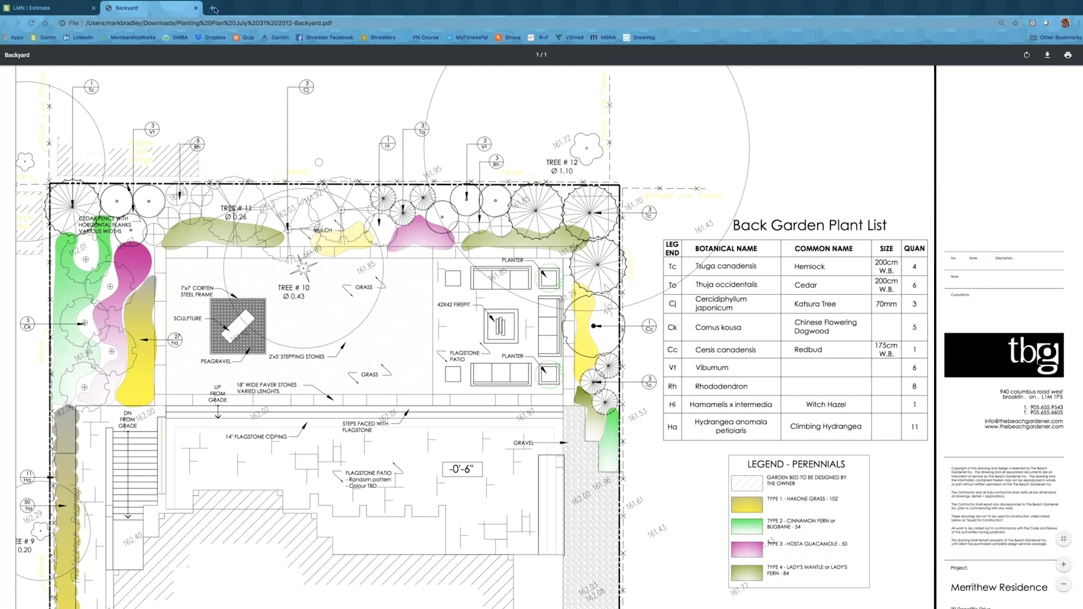
{"action": "left_click", "coordinate": [68, 11]}
{"action": "left_click_drag", "start_coordinate": [728, 145], "coordinate": [639, 145]}
{"action": "type", "text": "Katsura"}
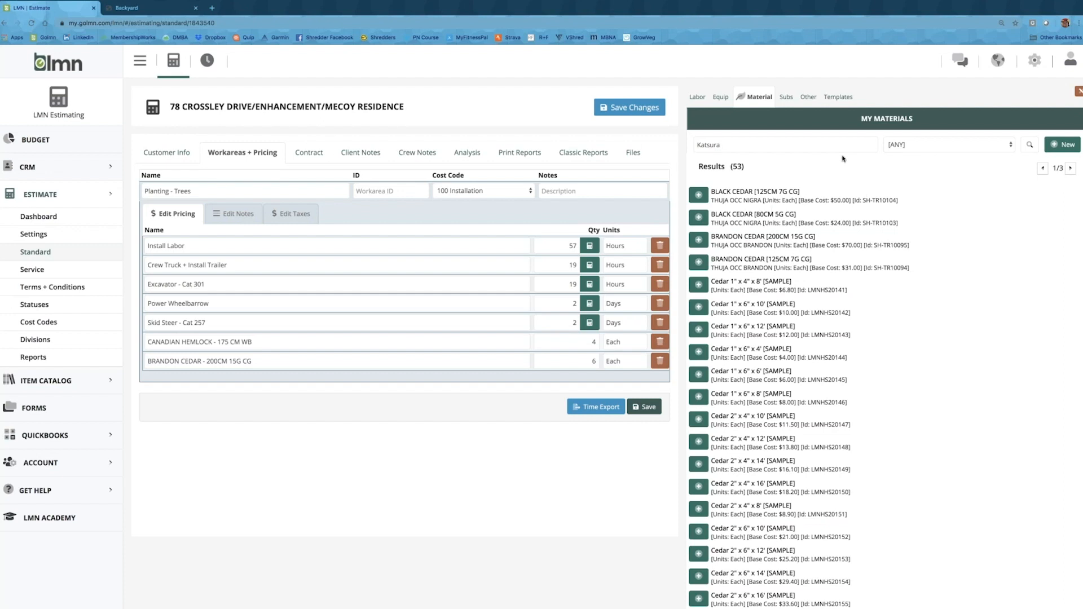
{"action": "left_click", "coordinate": [1027, 146]}
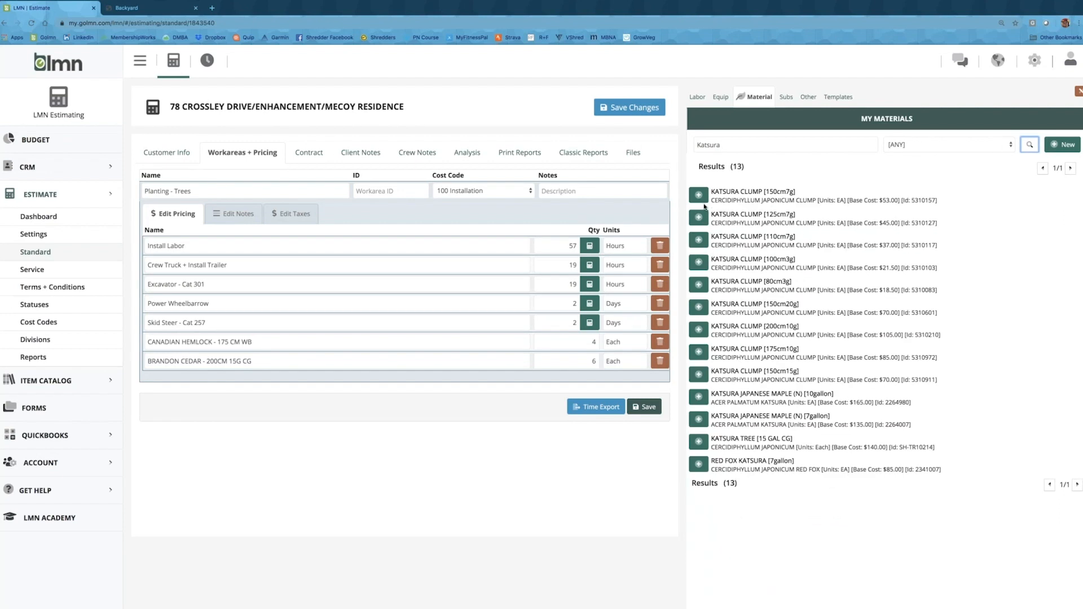
{"action": "left_click", "coordinate": [698, 195]}
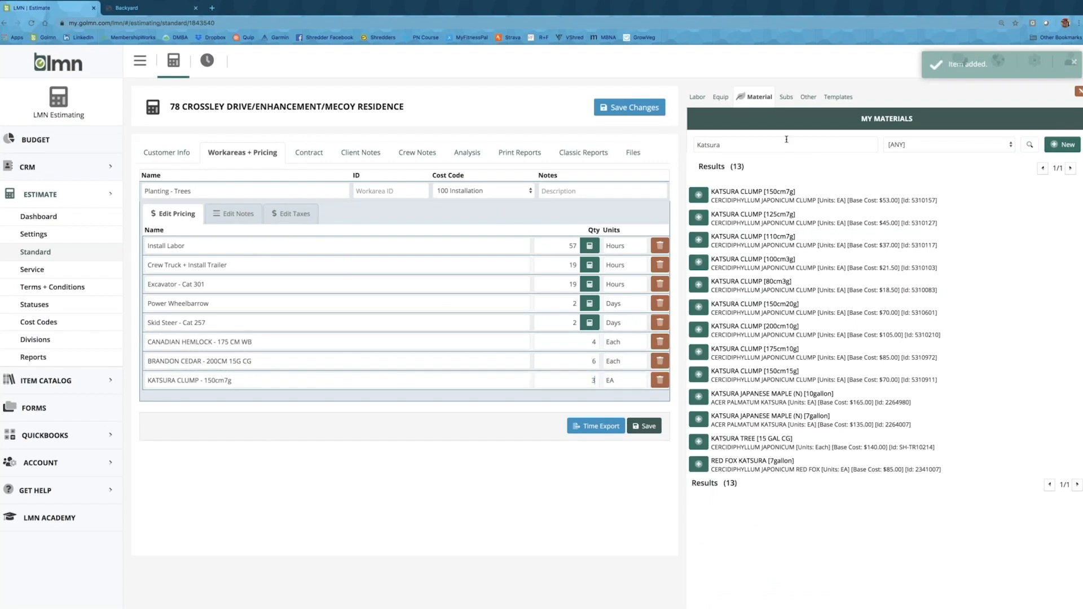
Search the materials for Kousa, add Chinese Flowering Dogwood 100 CM BB, and set its quantity to 5 after checking the Backyard plan.
{"action": "double_click", "coordinate": [768, 142]}
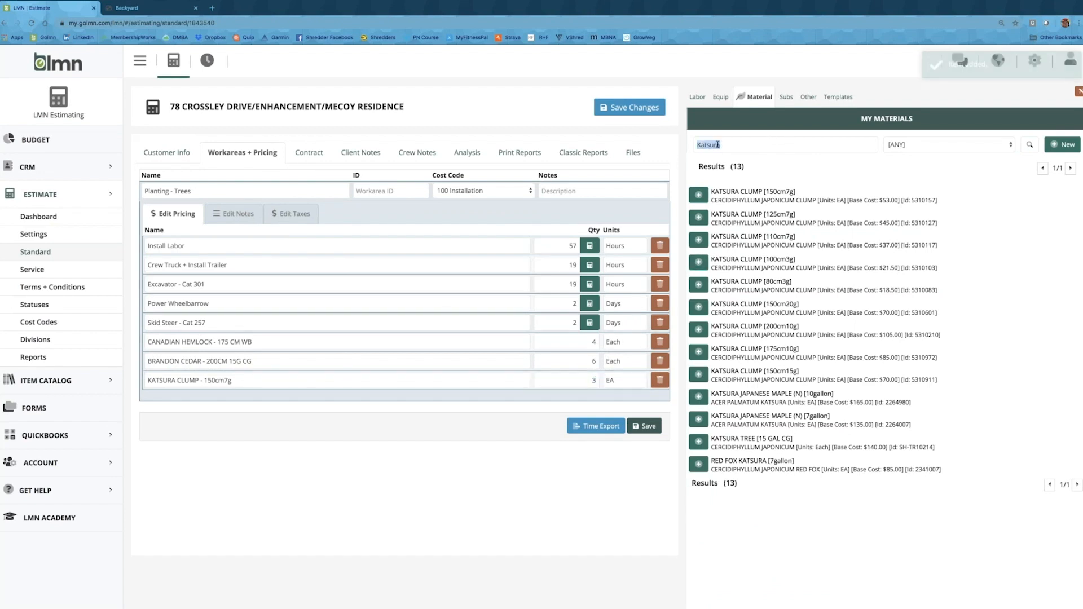
{"action": "type", "text": "Kousa"}
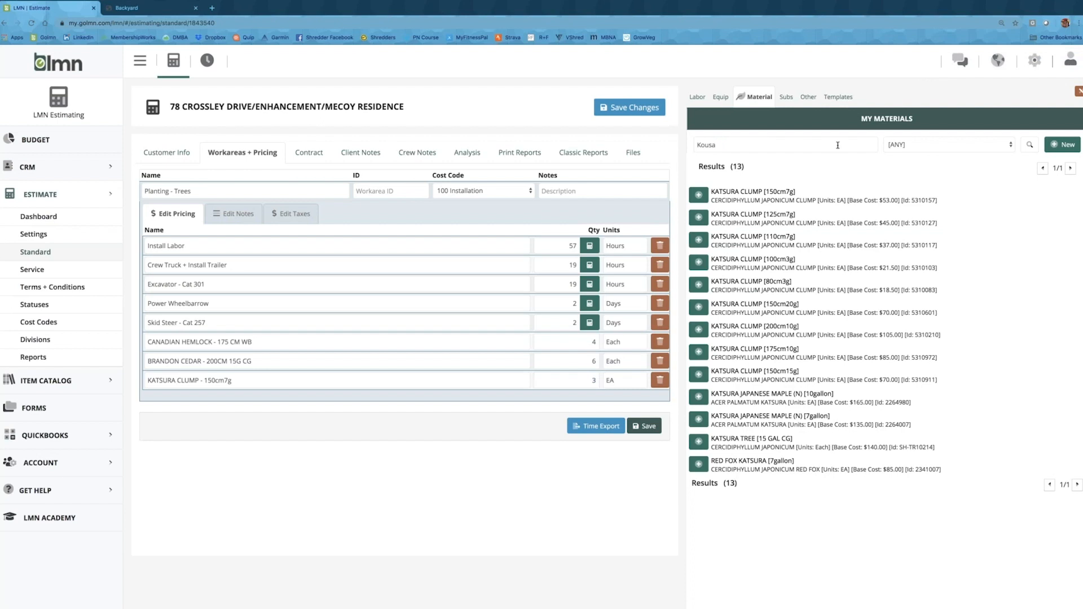
{"action": "left_click", "coordinate": [1029, 144]}
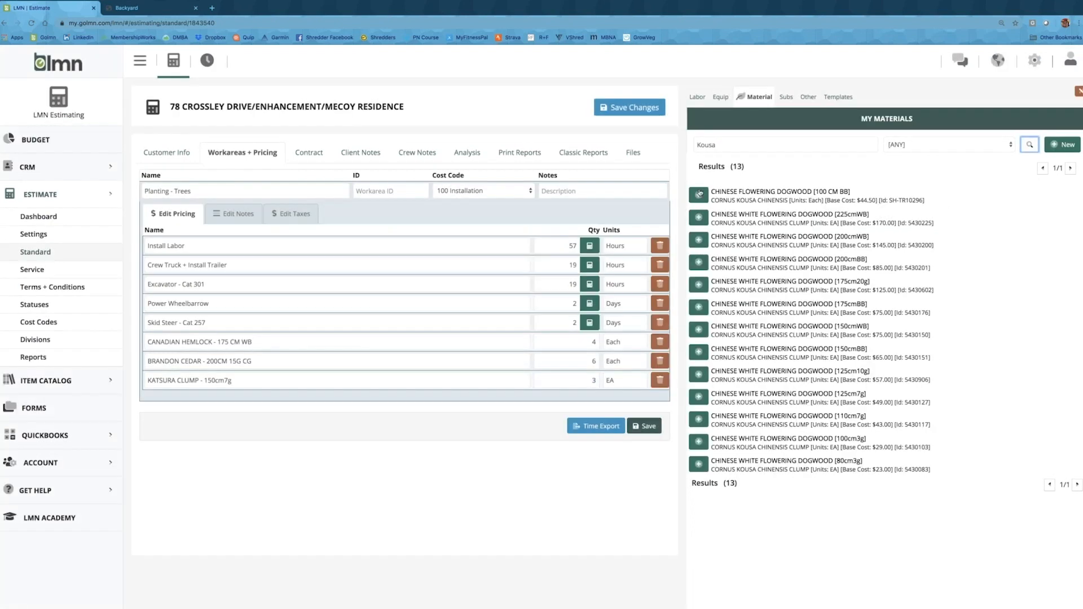
{"action": "left_click", "coordinate": [698, 195]}
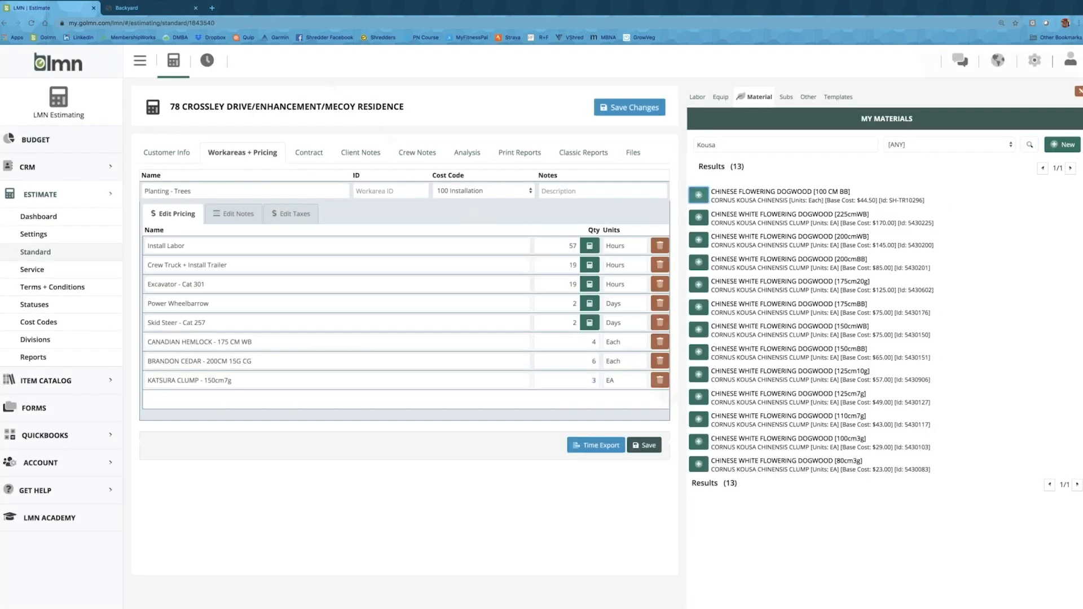
{"action": "left_click", "coordinate": [149, 8]}
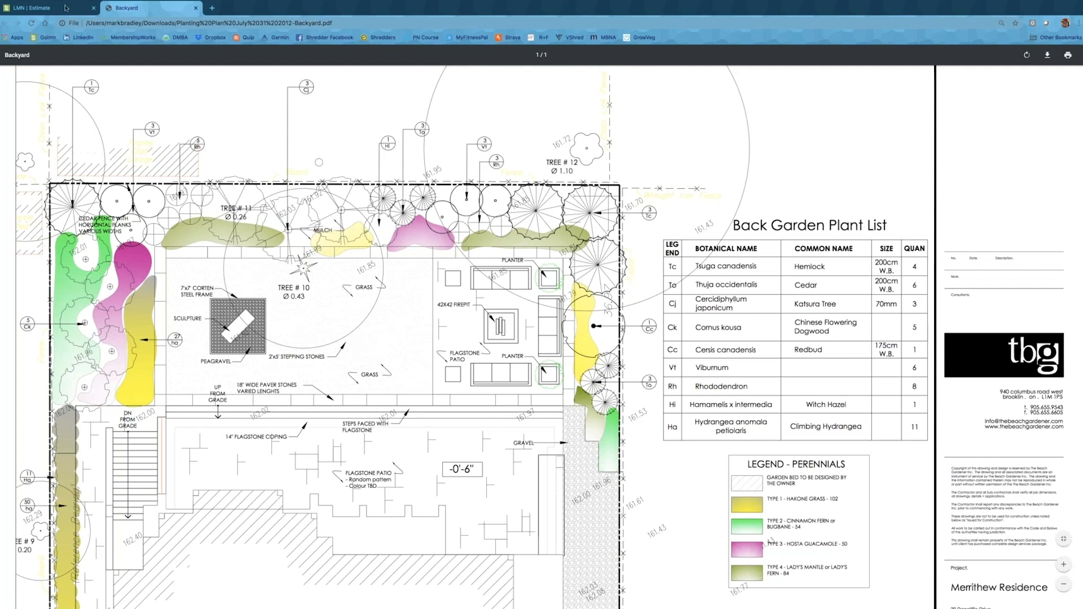
{"action": "left_click", "coordinate": [85, 9]}
{"action": "left_click_drag", "start_coordinate": [587, 395], "coordinate": [619, 398]}
Search the materials for Redbud, add Eastern Redbud Clump (N) 200cmWB to Planting - Trees, and save the estimate changes.
{"action": "left_click_drag", "start_coordinate": [814, 144], "coordinate": [677, 150]}
{"action": "type", "text": "Redbud"}
{"action": "left_click", "coordinate": [1030, 144]}
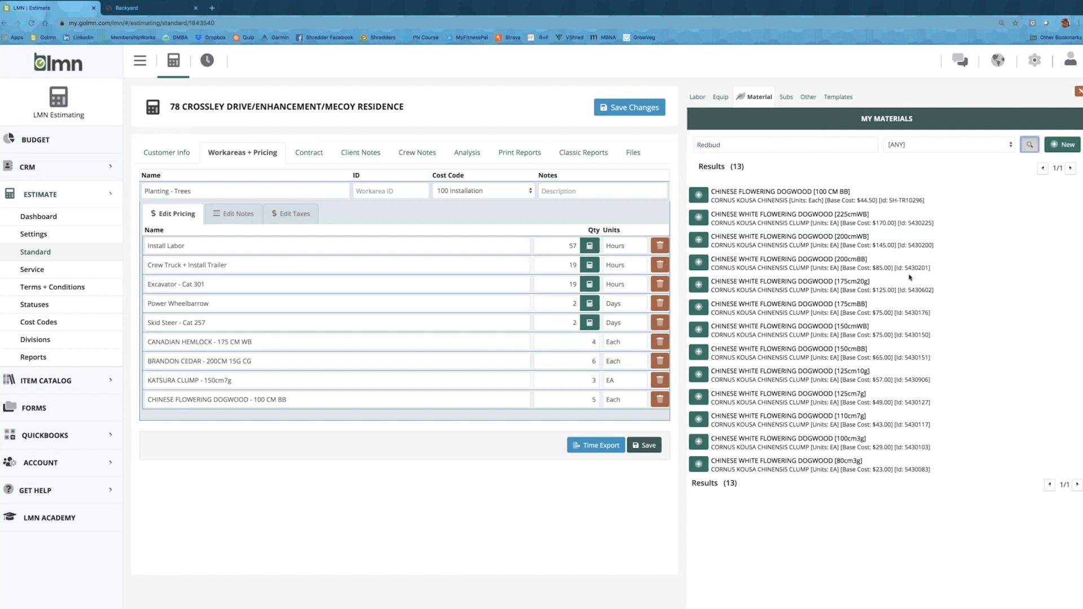
{"action": "left_click", "coordinate": [699, 195]}
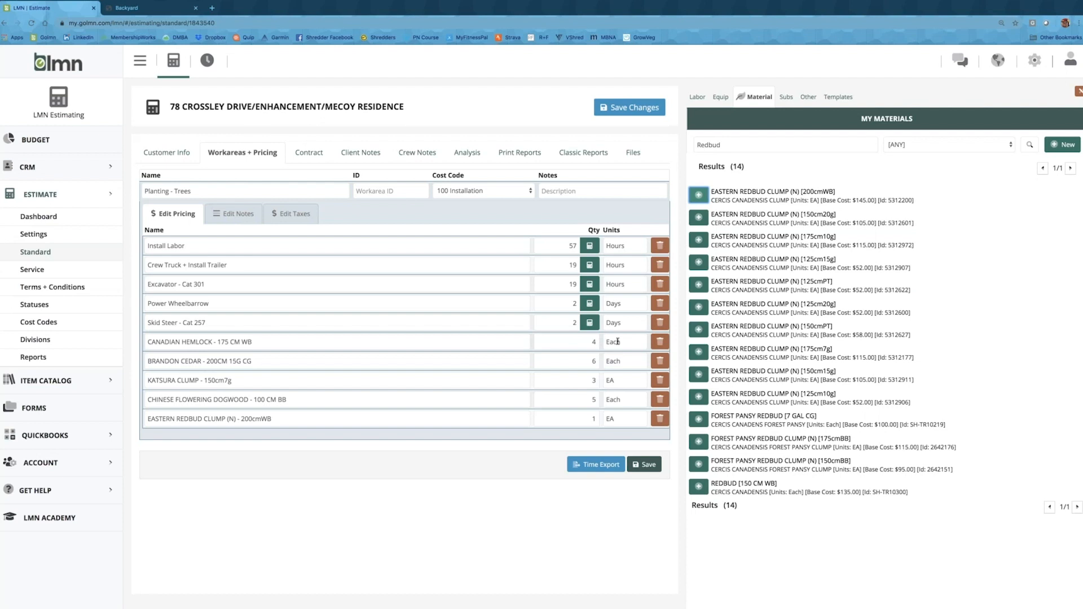
{"action": "left_click", "coordinate": [620, 107]}
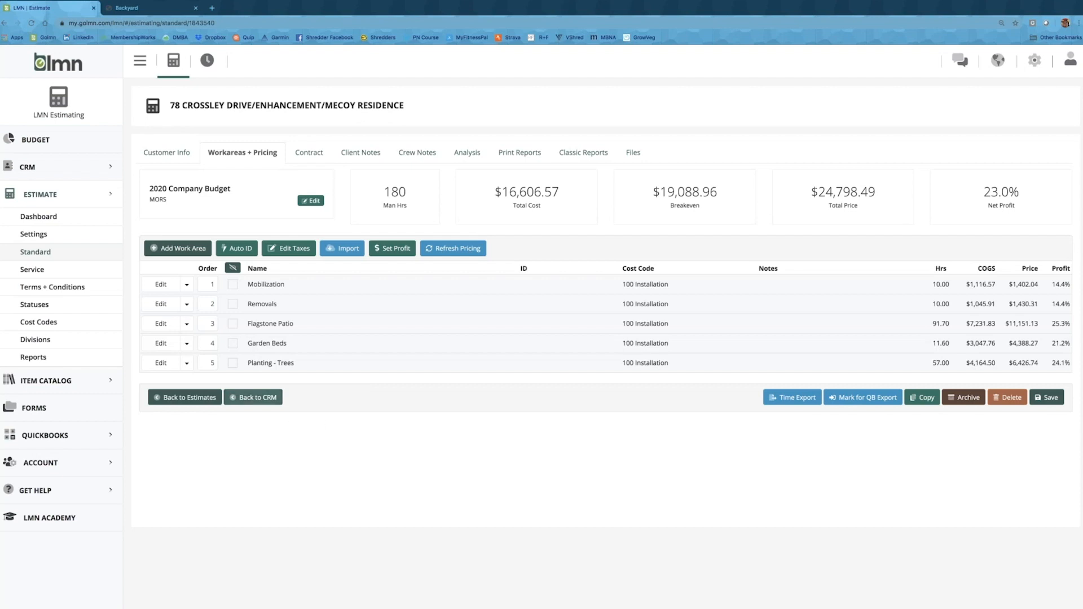
Add a work area named Irrigation with the cost code 100 Installation.
{"action": "left_click", "coordinate": [185, 249]}
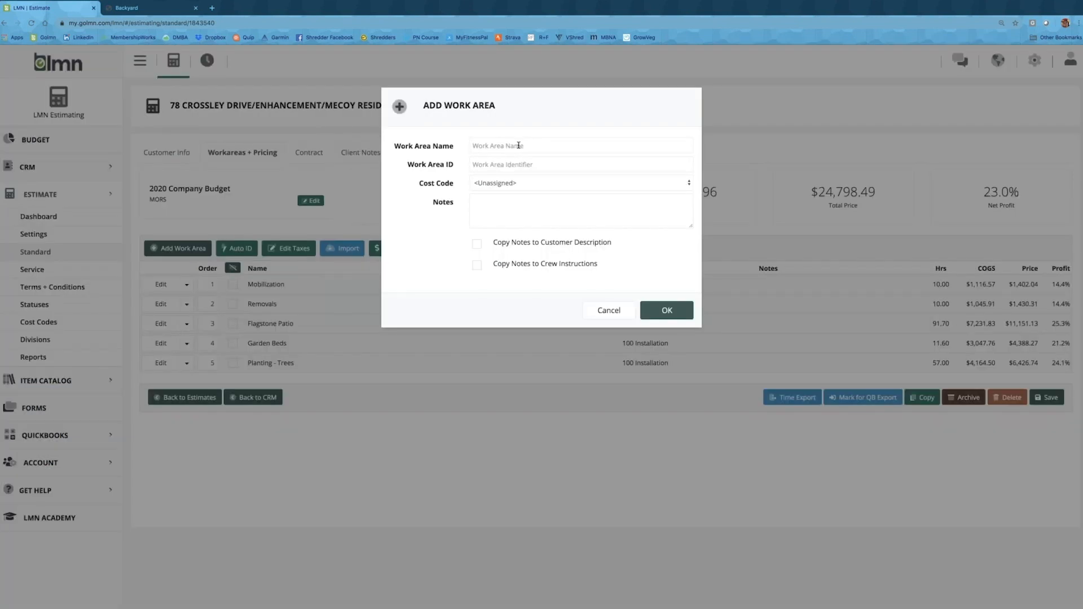
{"action": "left_click", "coordinate": [518, 146]}
{"action": "type", "text": "Irrigatio"}
{"action": "type", "text": "jnn"}
{"action": "left_click", "coordinate": [558, 183]}
{"action": "left_click", "coordinate": [552, 196]}
{"action": "left_click", "coordinate": [668, 309]}
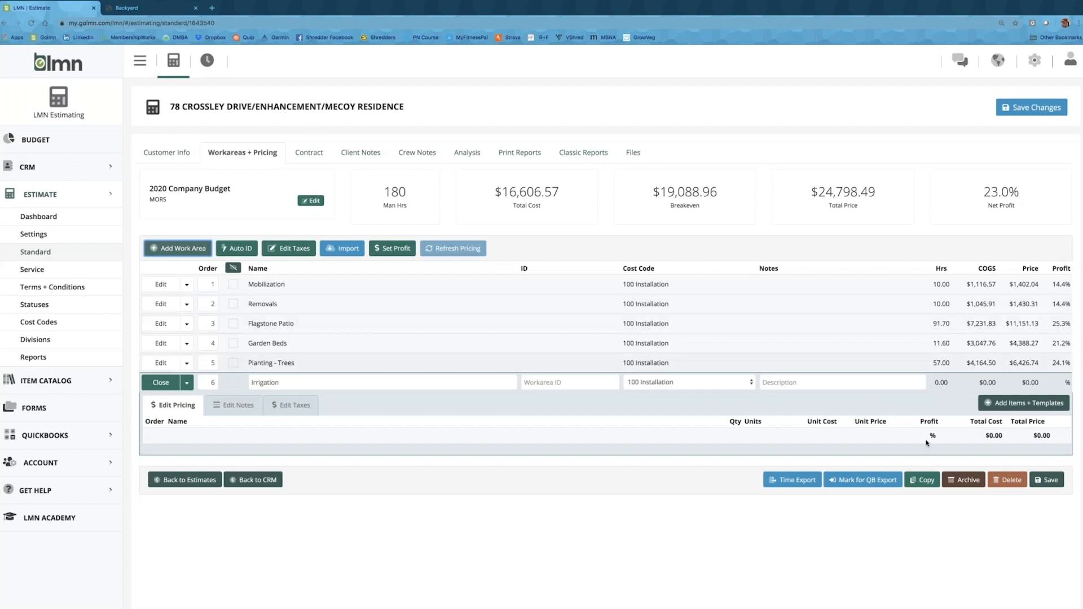
Add the Irrigation System template to the Irrigation work area.
{"action": "left_click", "coordinate": [993, 408]}
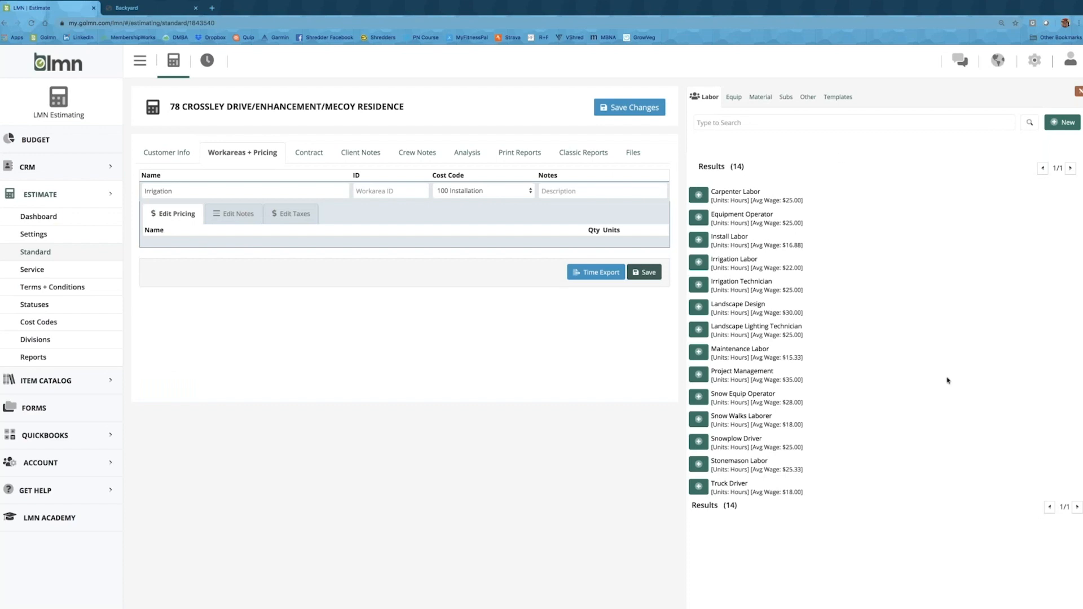
{"action": "left_click", "coordinate": [849, 101]}
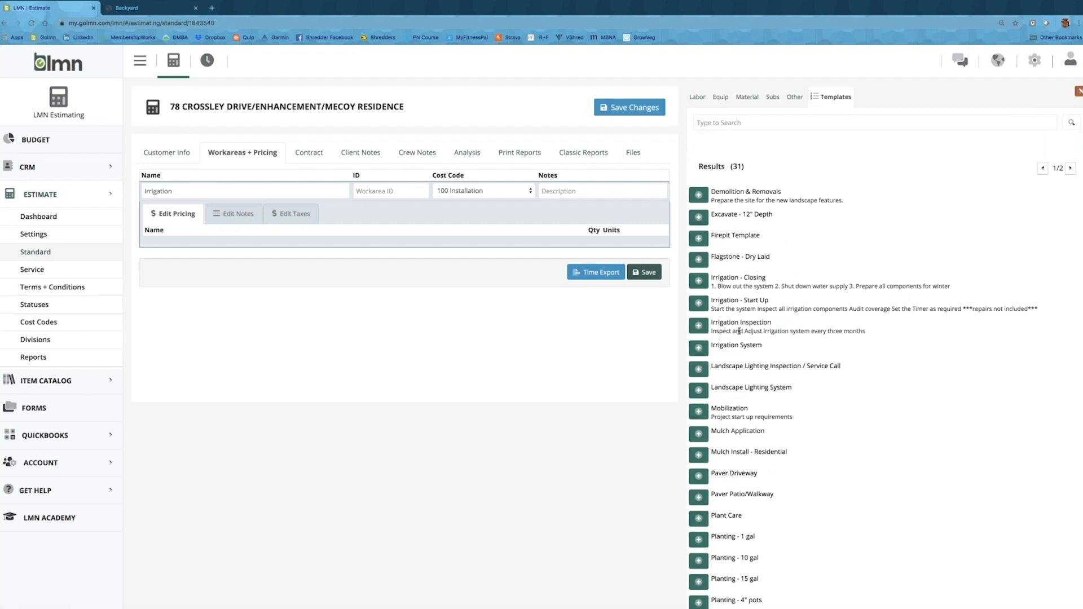
{"action": "left_click", "coordinate": [699, 348]}
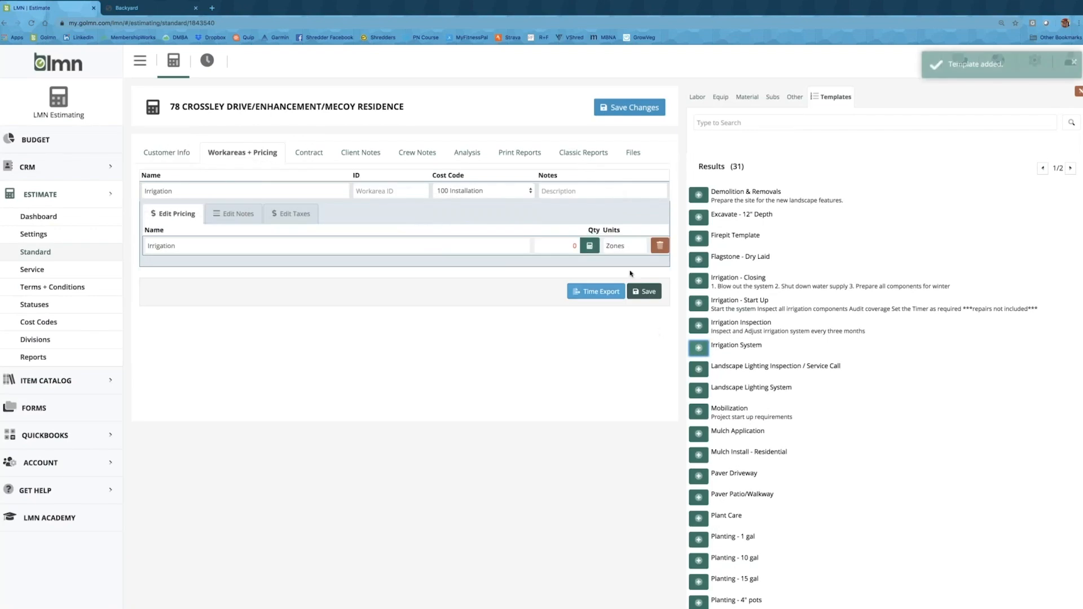
Try to calculate the Irrigation item's zone quantity with the installation rate calculator.
{"action": "left_click", "coordinate": [589, 246]}
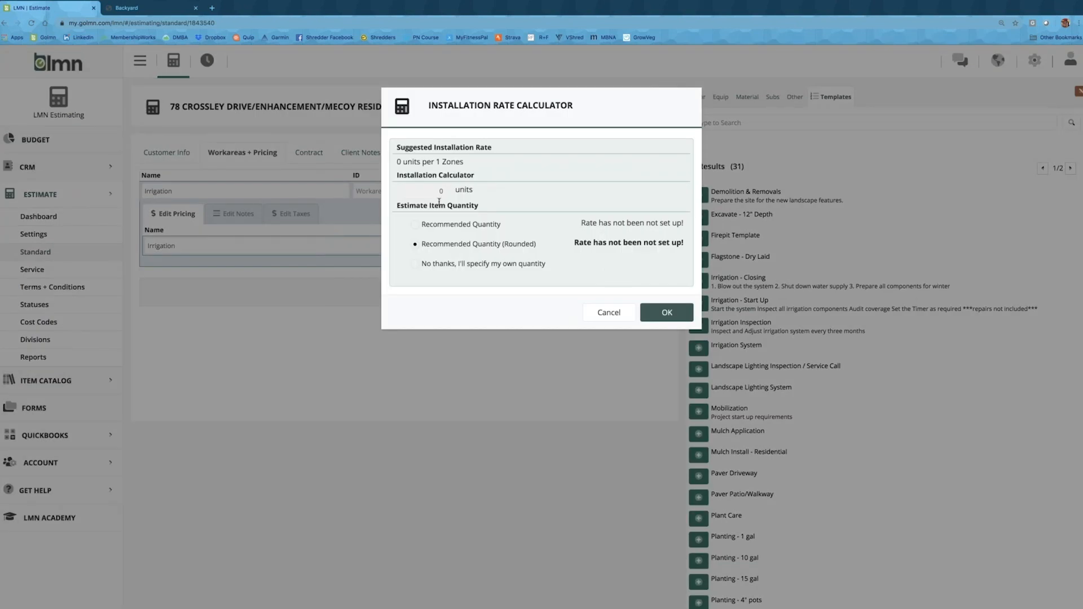
{"action": "left_click", "coordinate": [449, 193]}
{"action": "left_click", "coordinate": [650, 311]}
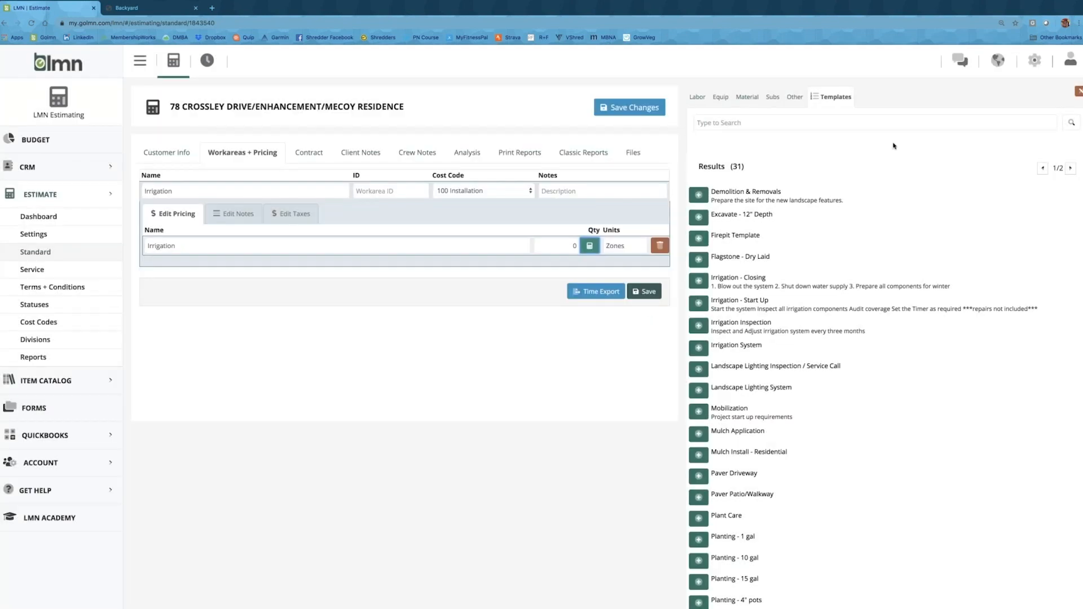
Close the item catalog and set the Irrigation item's quantity to 2 zones.
{"action": "left_click", "coordinate": [1077, 91]}
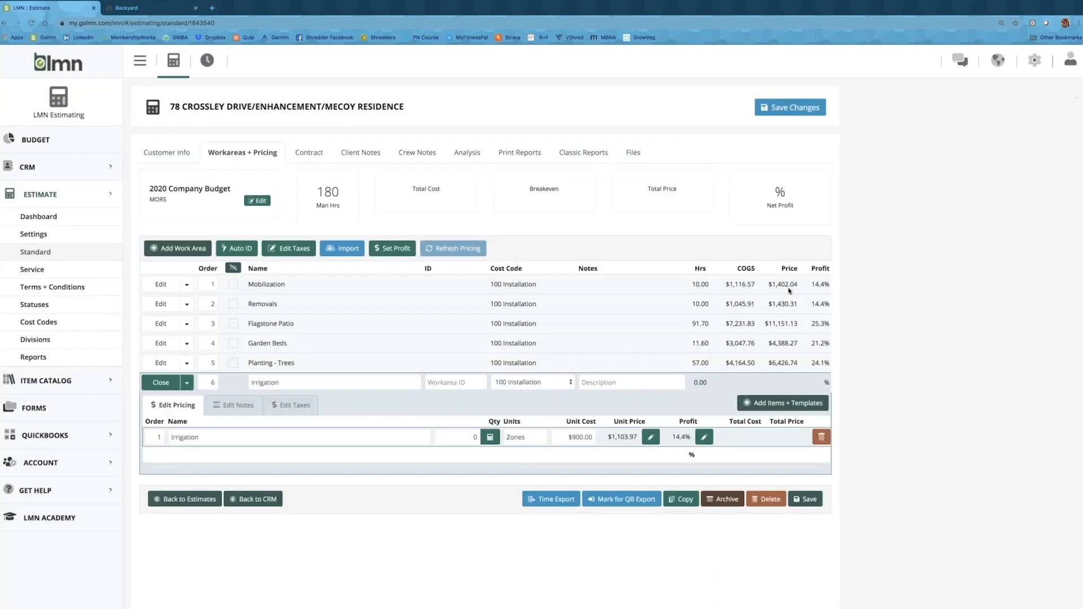
{"action": "left_click", "coordinate": [710, 433]}
{"action": "type", "text": "2"}
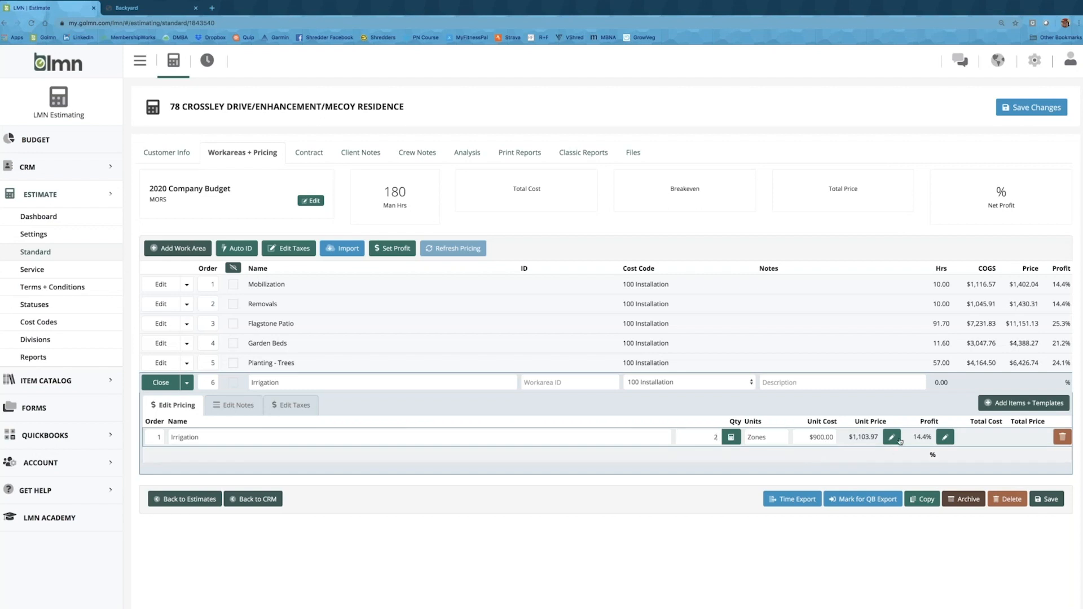
Set the Irrigation item's profit to 20% and close the Irrigation work area.
{"action": "left_click", "coordinate": [945, 440]}
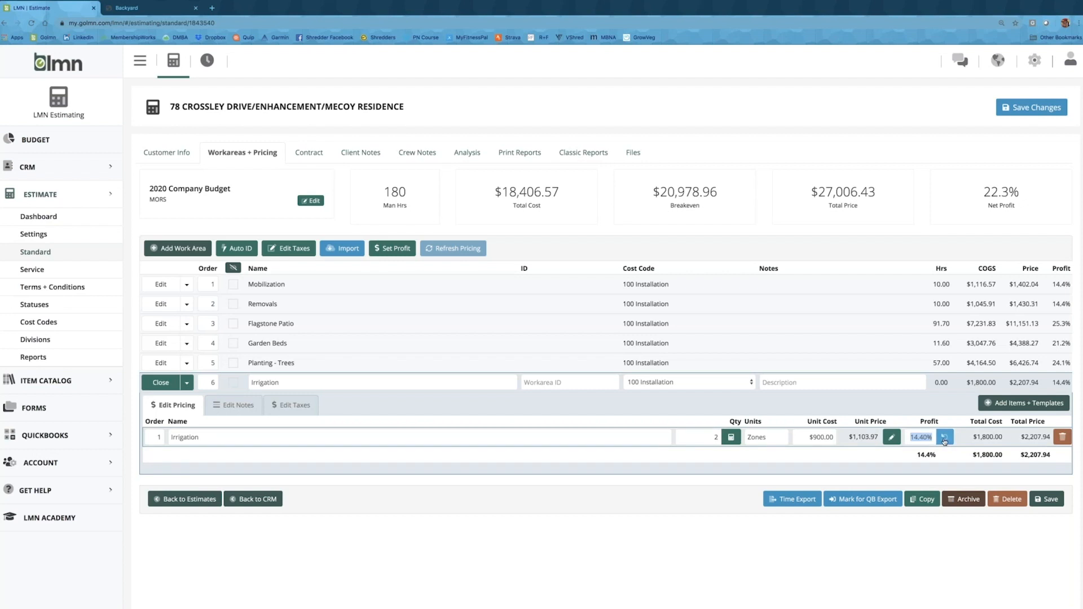
{"action": "type", "text": "20"}
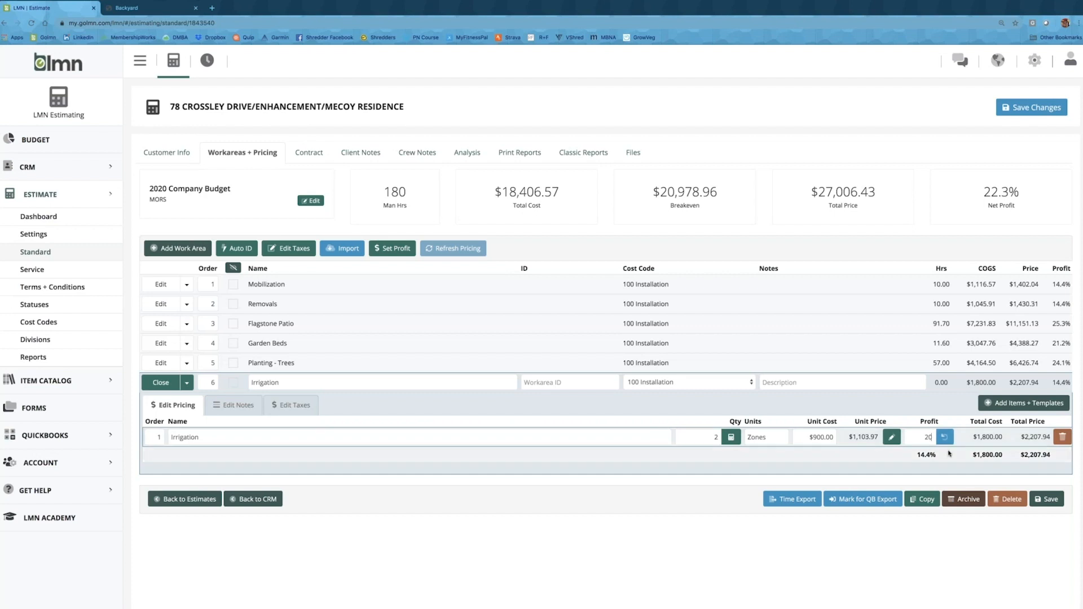
{"action": "left_click", "coordinate": [948, 453]}
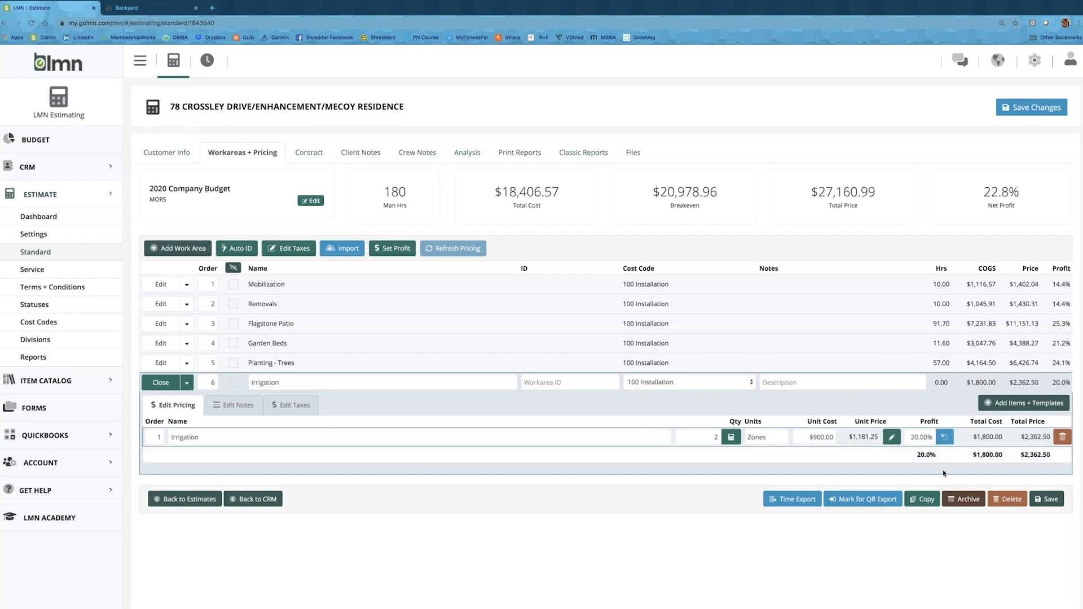
{"action": "left_click", "coordinate": [163, 383]}
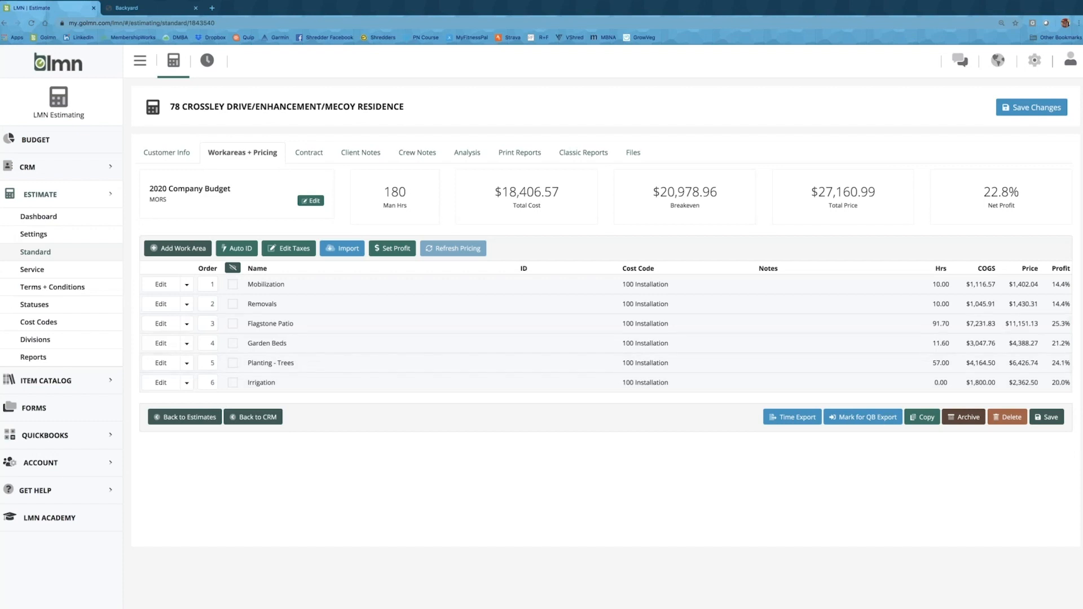
Add a work area named Landscape Lighting System with the cost code 100 Installation.
{"action": "left_click", "coordinate": [174, 254]}
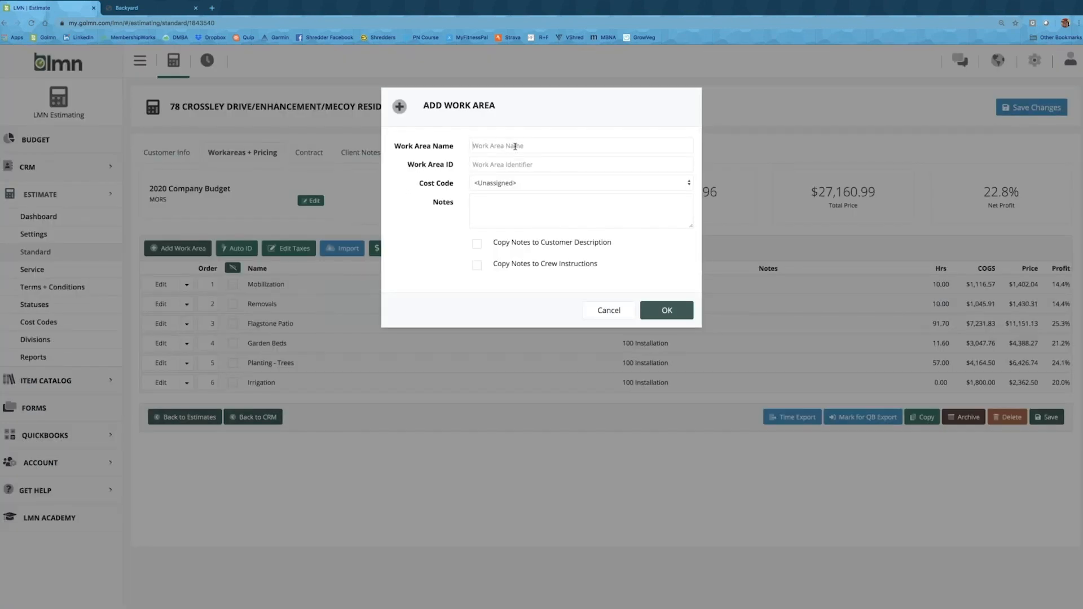
{"action": "type", "text": "Landscape Lighting System"}
{"action": "left_click", "coordinate": [547, 184]}
{"action": "left_click", "coordinate": [545, 193]}
{"action": "left_click", "coordinate": [667, 310]}
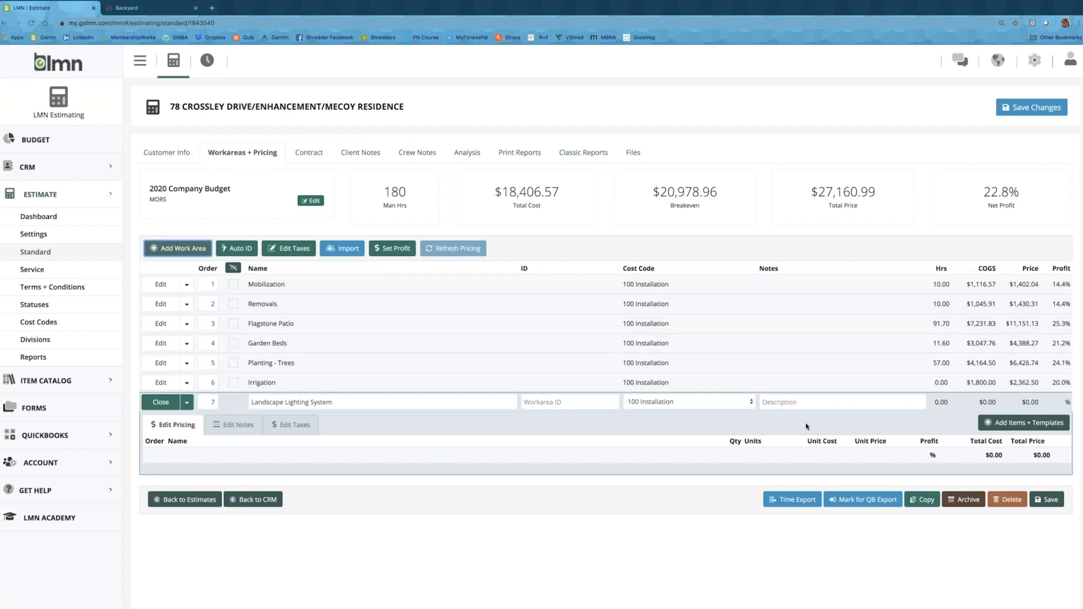
Add the Landscape Lighting System template to the Landscape Lighting System work area.
{"action": "left_click", "coordinate": [1004, 427]}
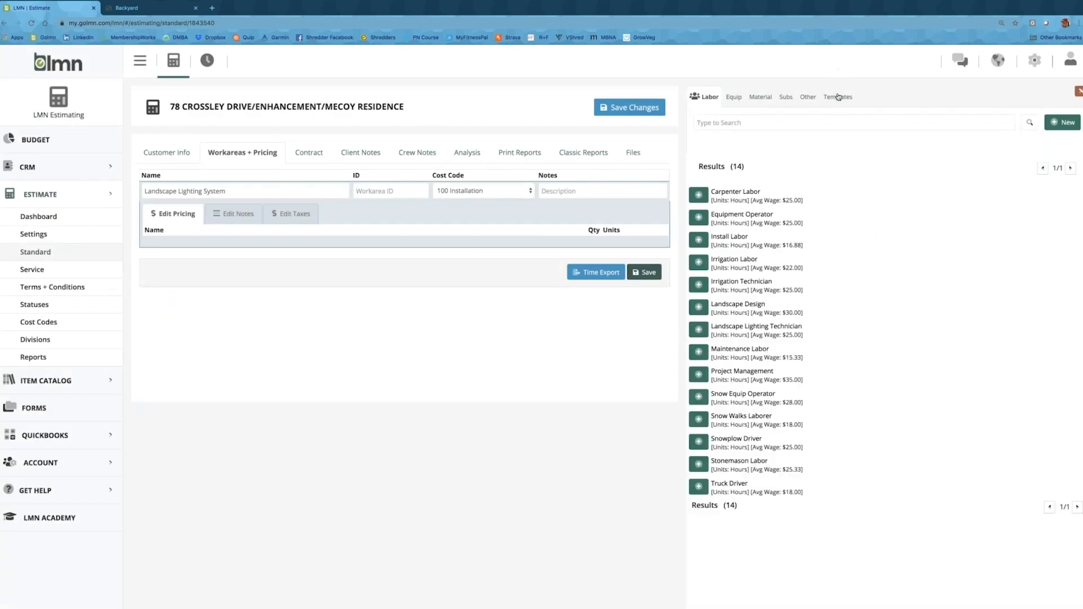
{"action": "left_click", "coordinate": [838, 97]}
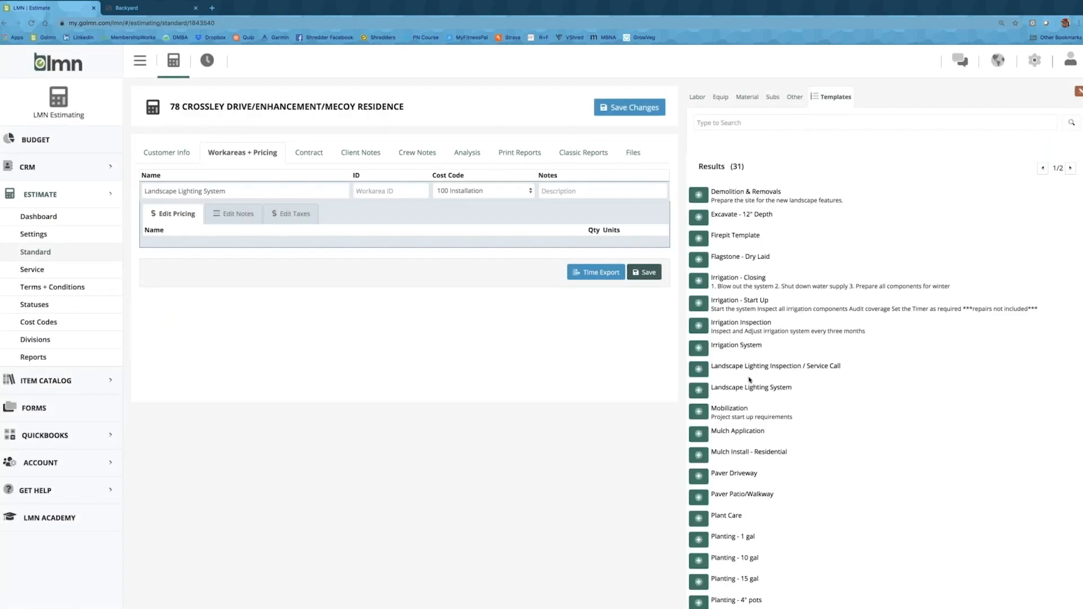
{"action": "left_click", "coordinate": [698, 390]}
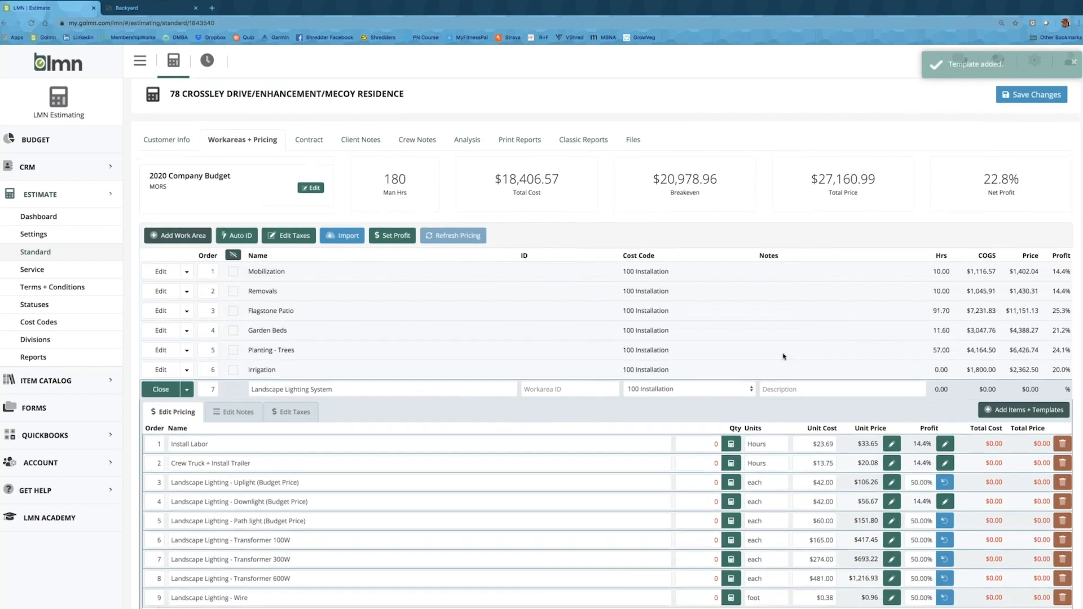
Set the lighting fixture quantities to 6 uplights, 2 downlights and 4 path lights.
{"action": "scroll", "coordinate": [671, 409], "scroll_direction": "down", "scroll_amount": 2}
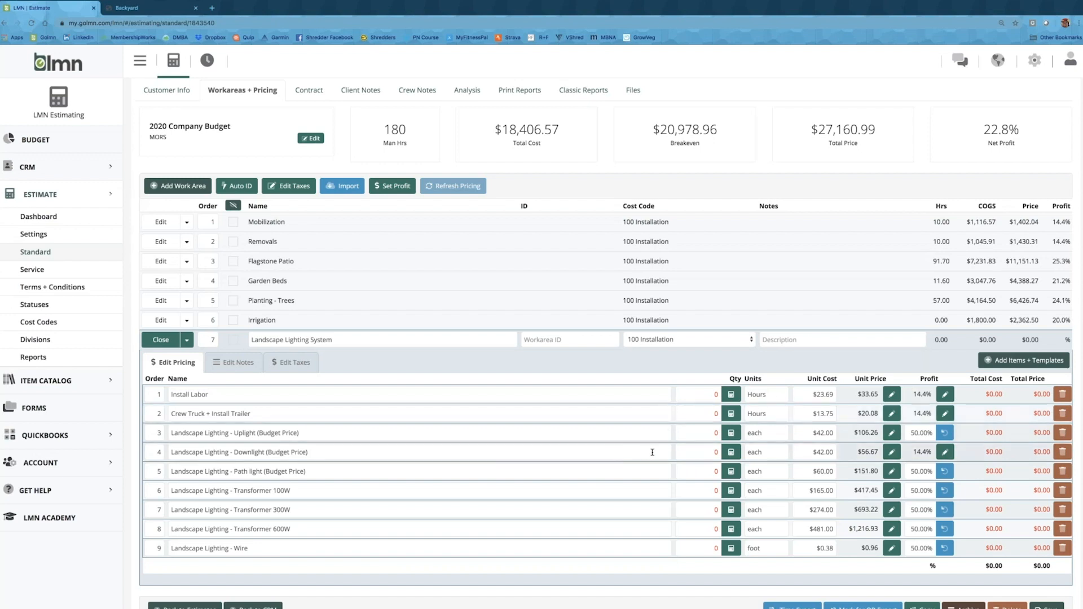
{"action": "left_click", "coordinate": [716, 434]}
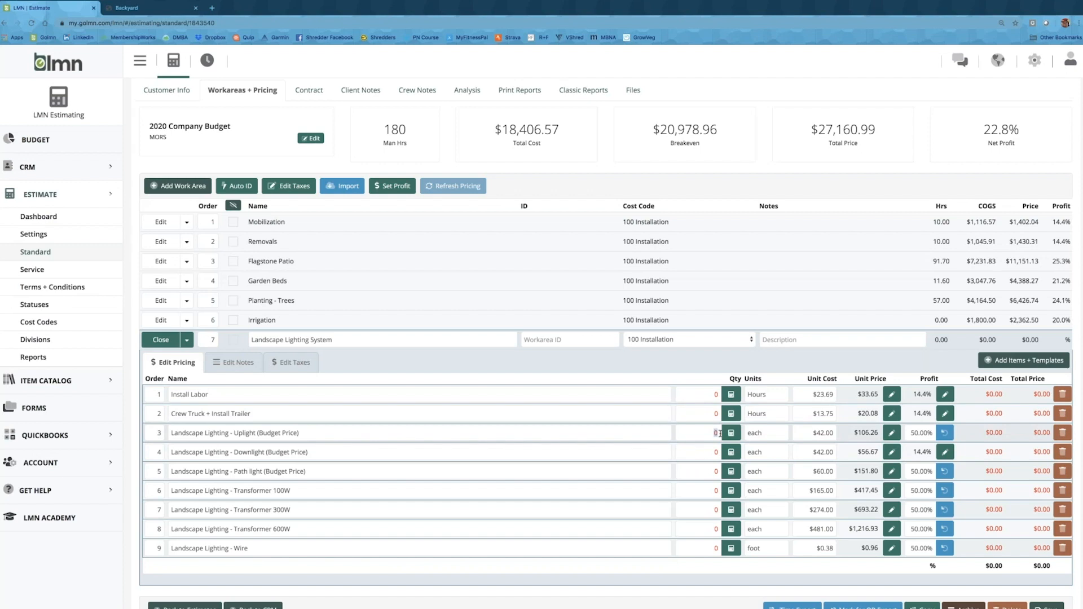
{"action": "type", "text": "6"}
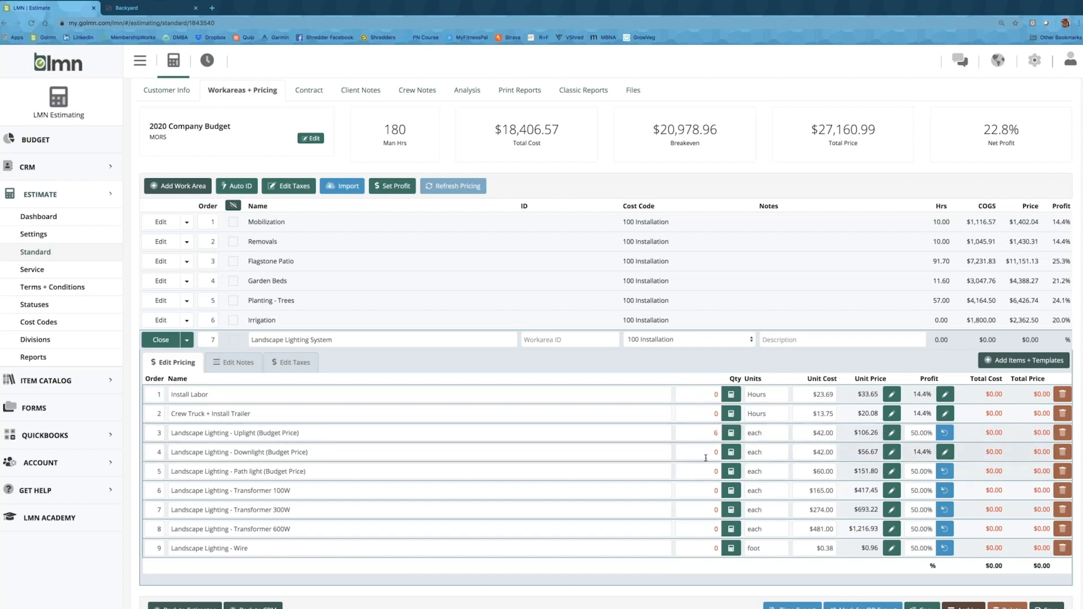
{"action": "left_click", "coordinate": [716, 452]}
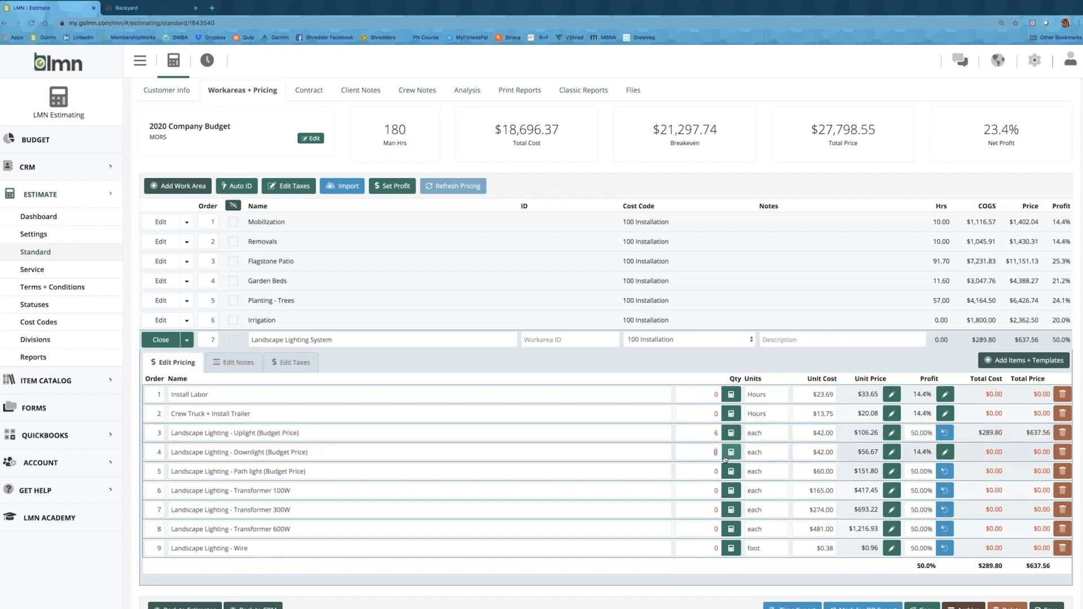
{"action": "type", "text": "2"}
{"action": "left_click", "coordinate": [712, 472]}
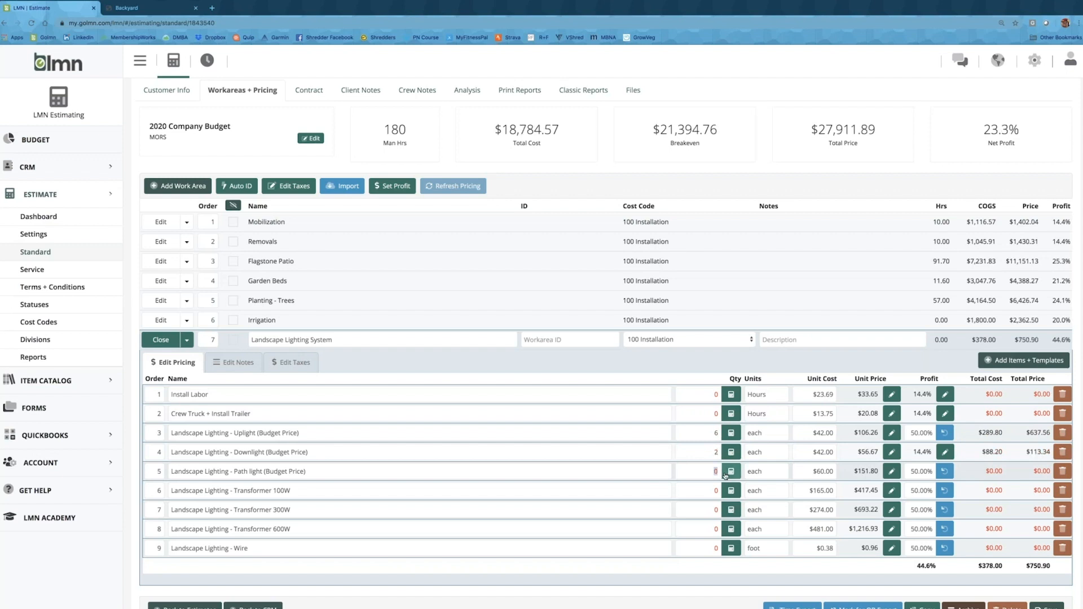
{"action": "type", "text": "4"}
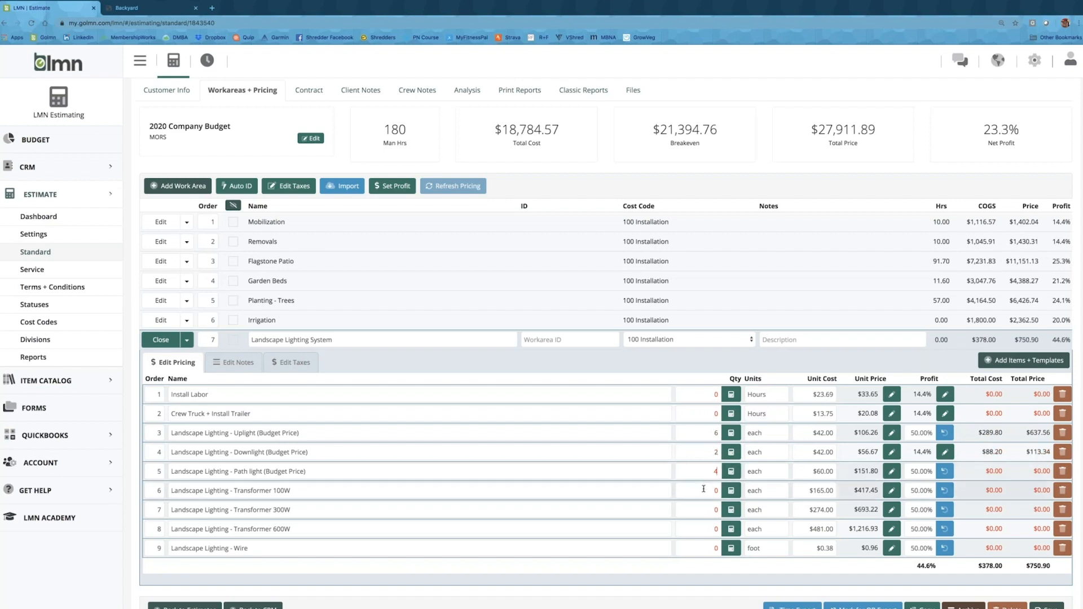
Set the 300W transformer's quantity to 1 and remove the 100W and 600W transformers from the work area.
{"action": "left_click", "coordinate": [709, 490]}
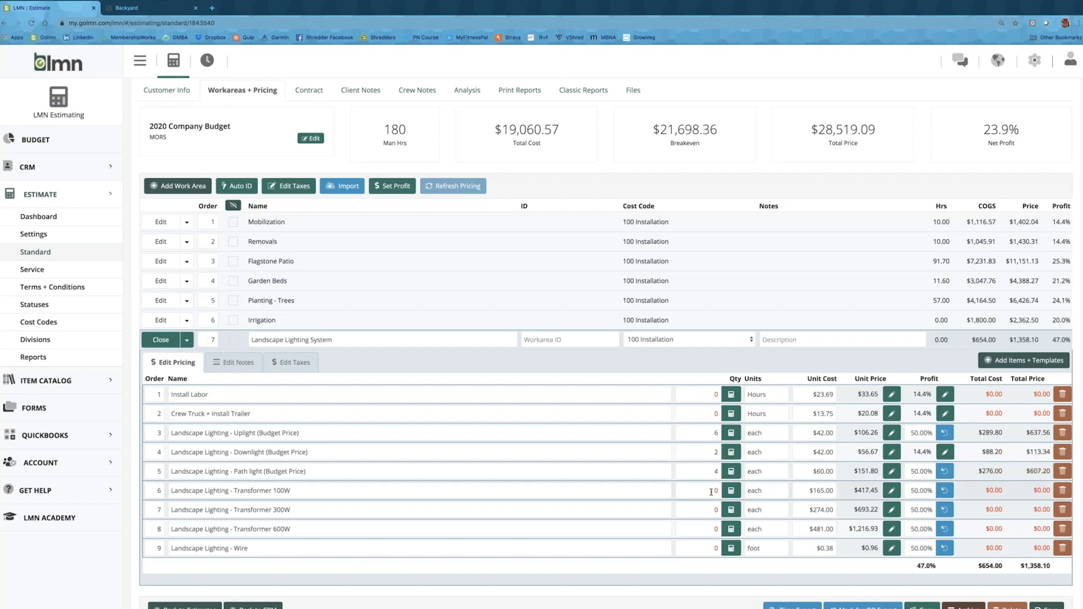
{"action": "left_click", "coordinate": [714, 509]}
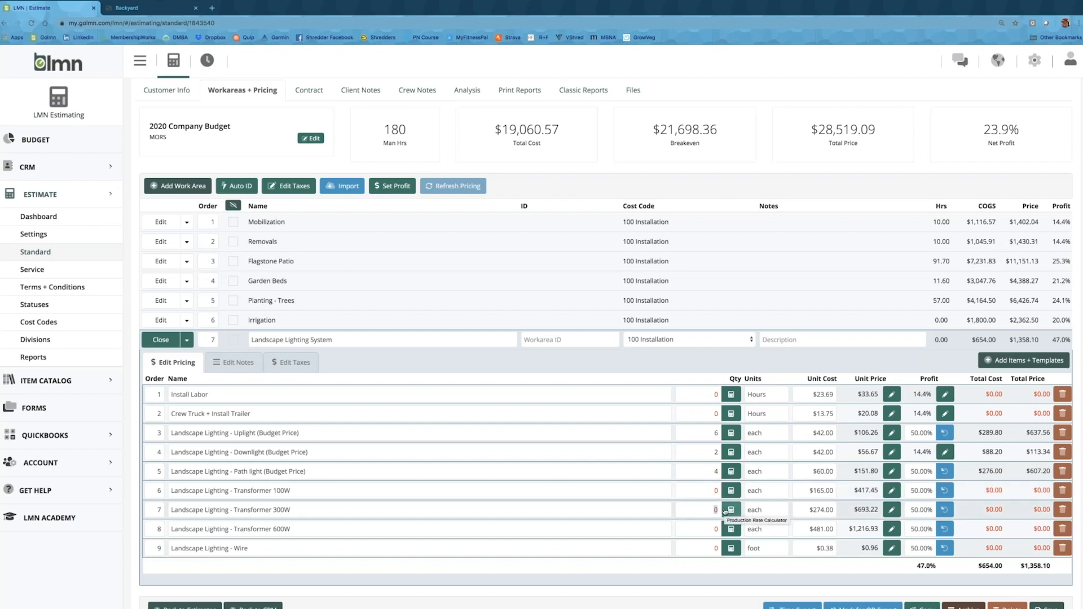
{"action": "type", "text": "1"}
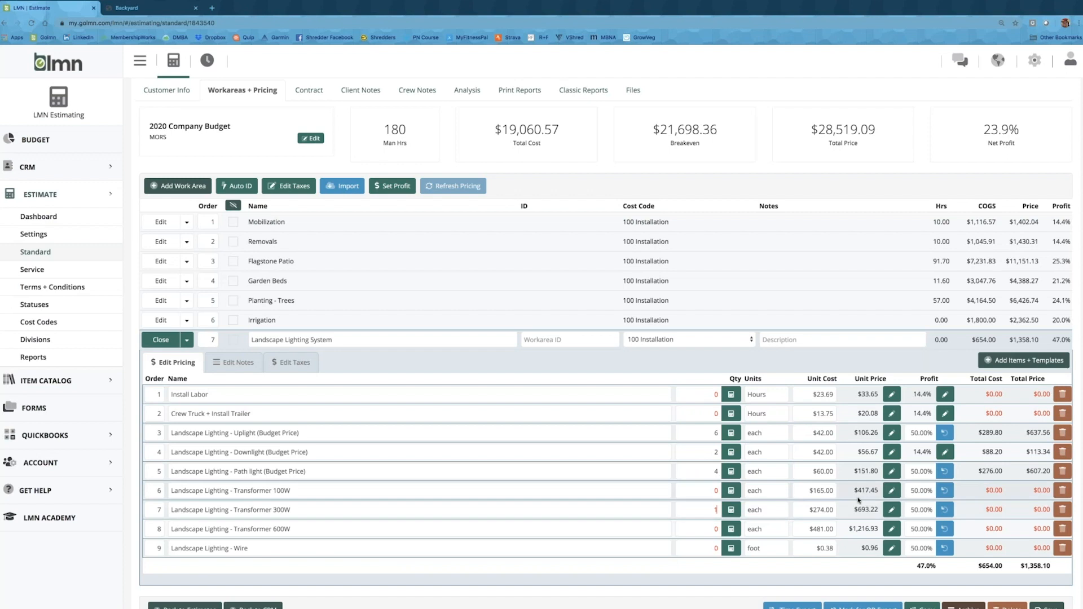
{"action": "left_click", "coordinate": [1061, 490]}
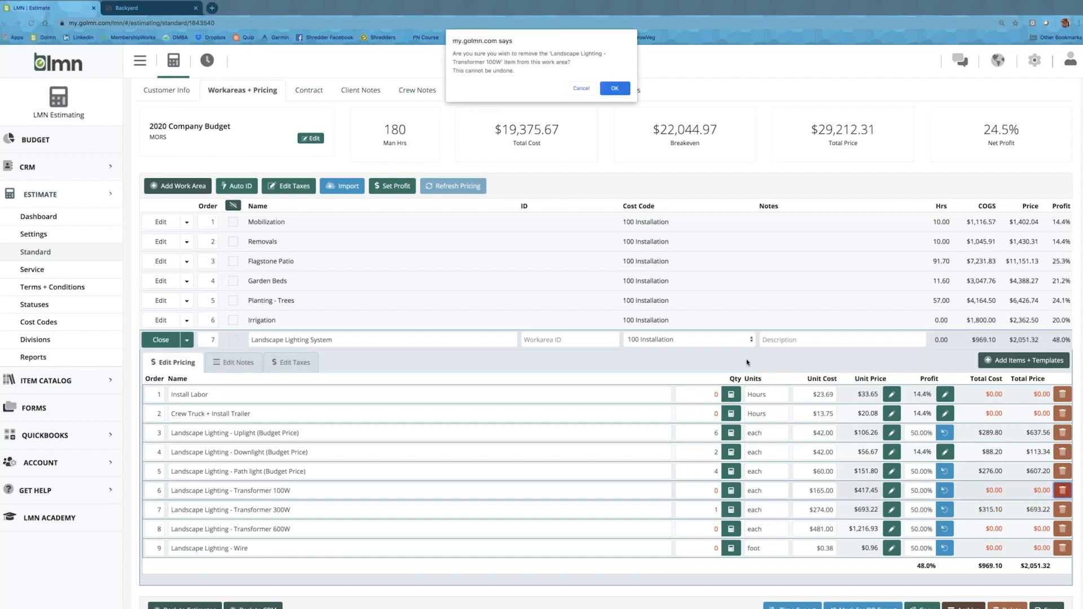
{"action": "left_click", "coordinate": [614, 89]}
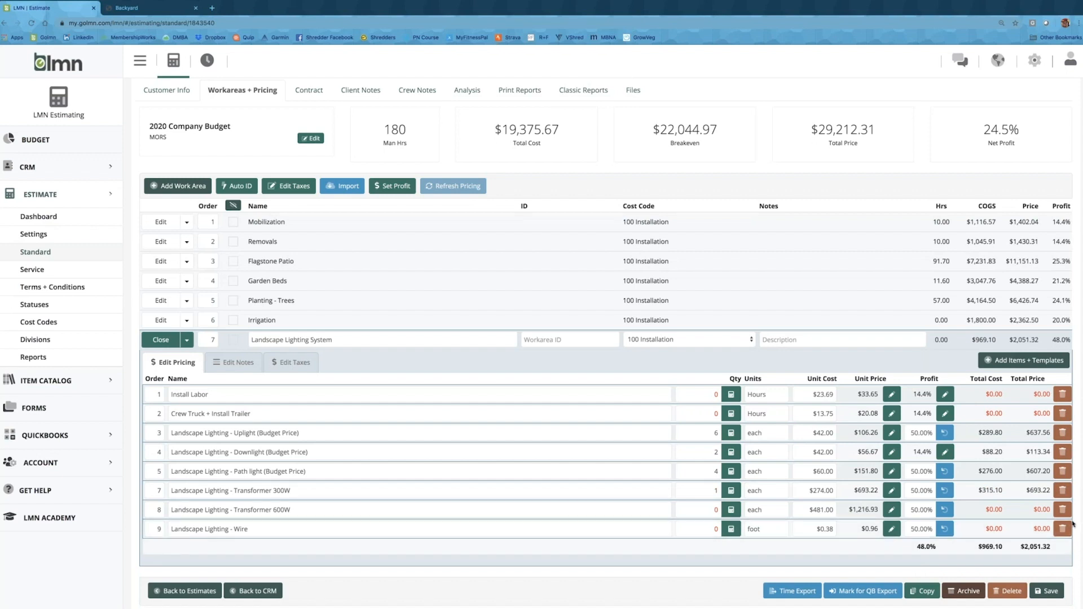
{"action": "left_click", "coordinate": [1062, 509]}
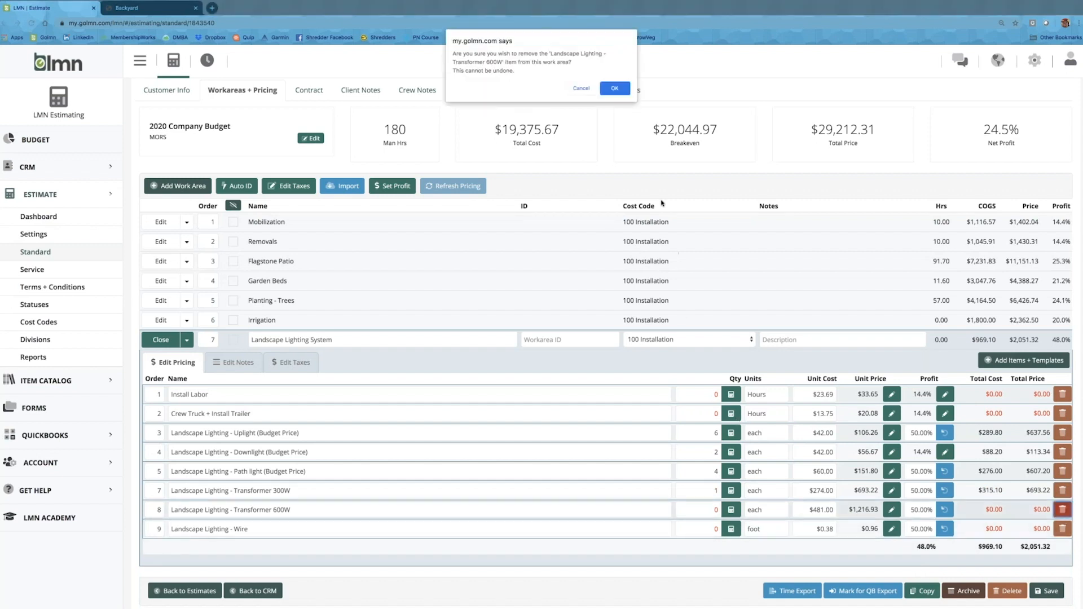
{"action": "left_click", "coordinate": [614, 89]}
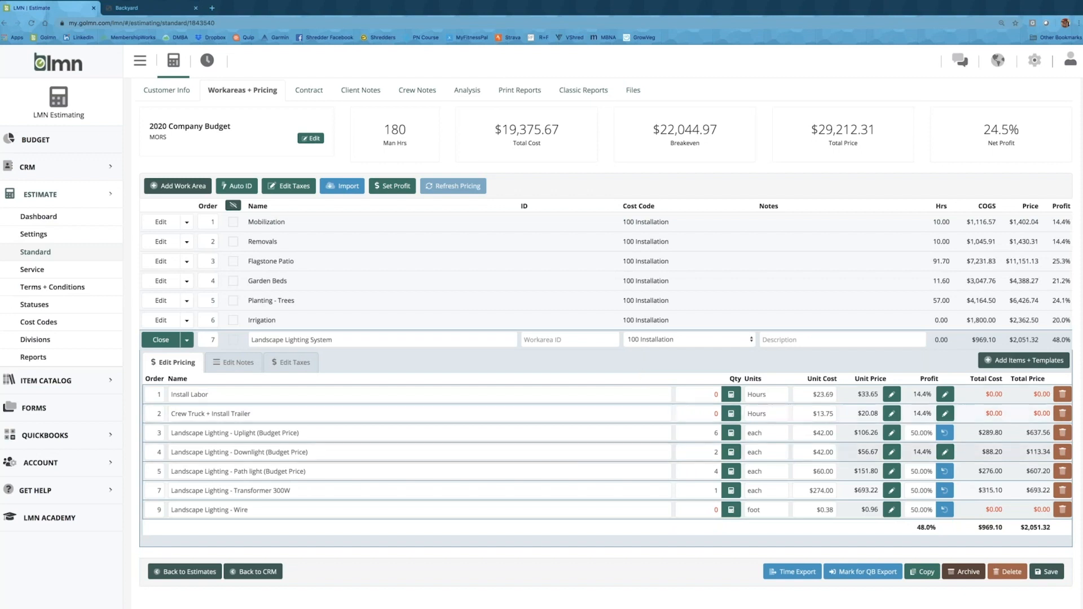
Set the lighting wire to 140 feet and calculate the Install Labor hours for 12 units with the installation rate calculator.
{"action": "left_click", "coordinate": [710, 506]}
{"action": "type", "text": "14"}
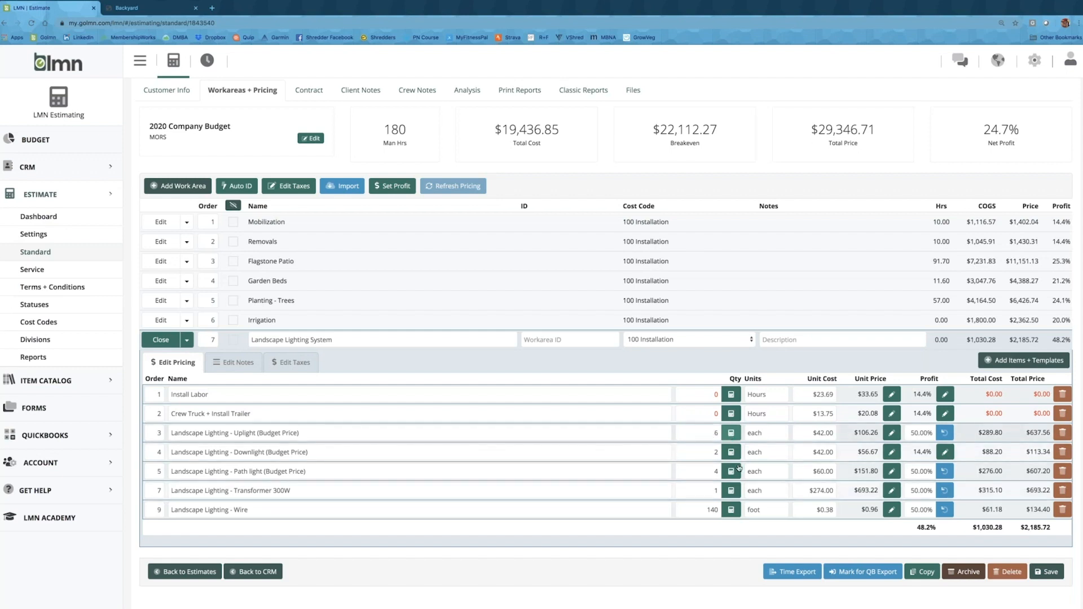
{"action": "left_click", "coordinate": [731, 396]}
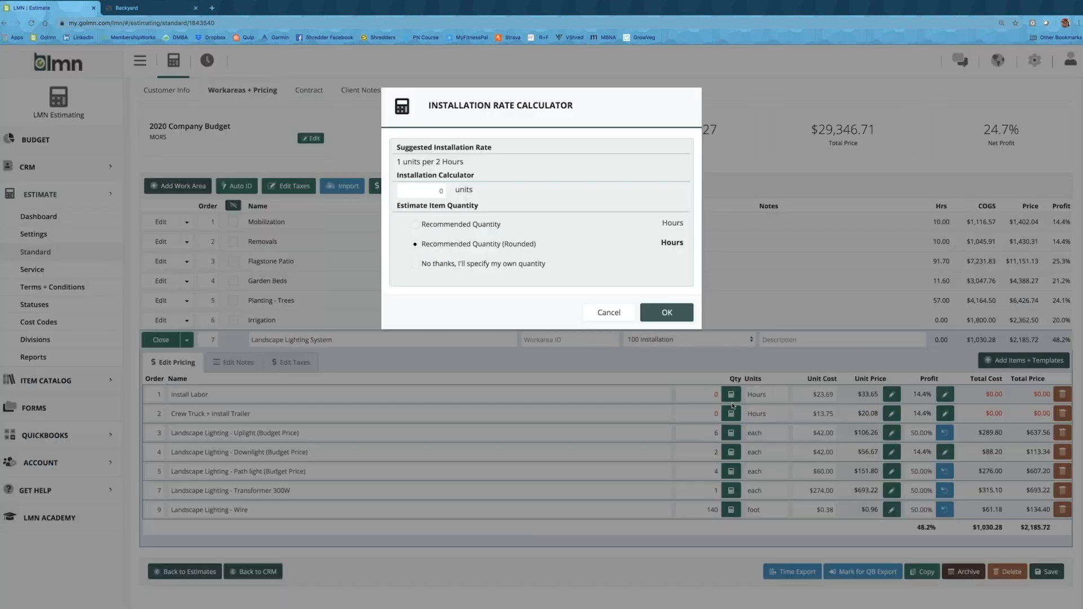
{"action": "double_click", "coordinate": [445, 192]}
{"action": "type", "text": "12"}
{"action": "left_click", "coordinate": [666, 312]}
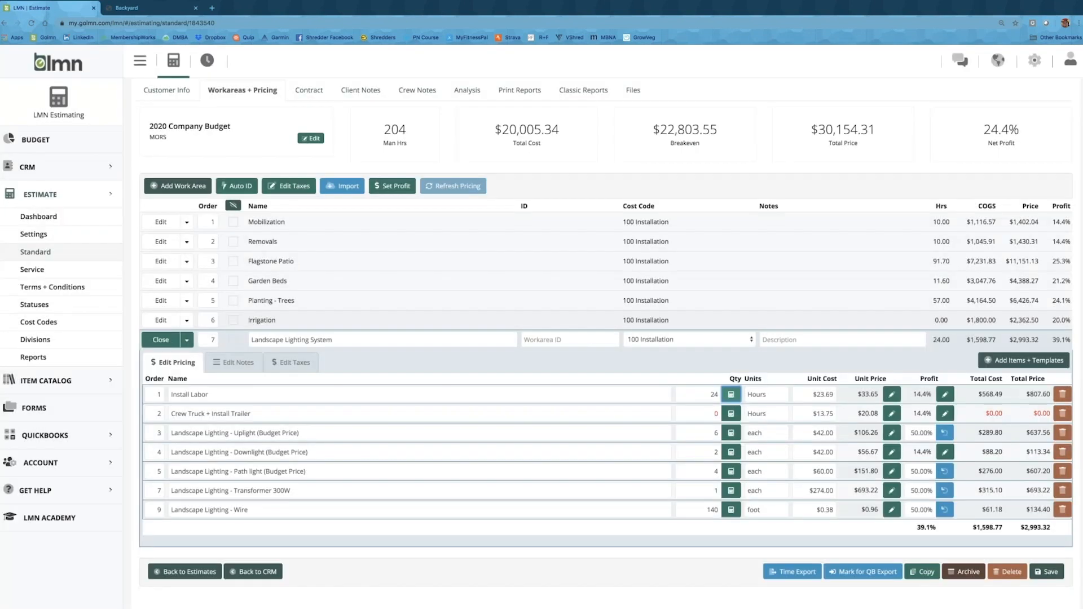
Calculate the Crew Truck + Install Trailer hours for 12 units with the installation rate calculator and close the lighting work area.
{"action": "left_click", "coordinate": [731, 415]}
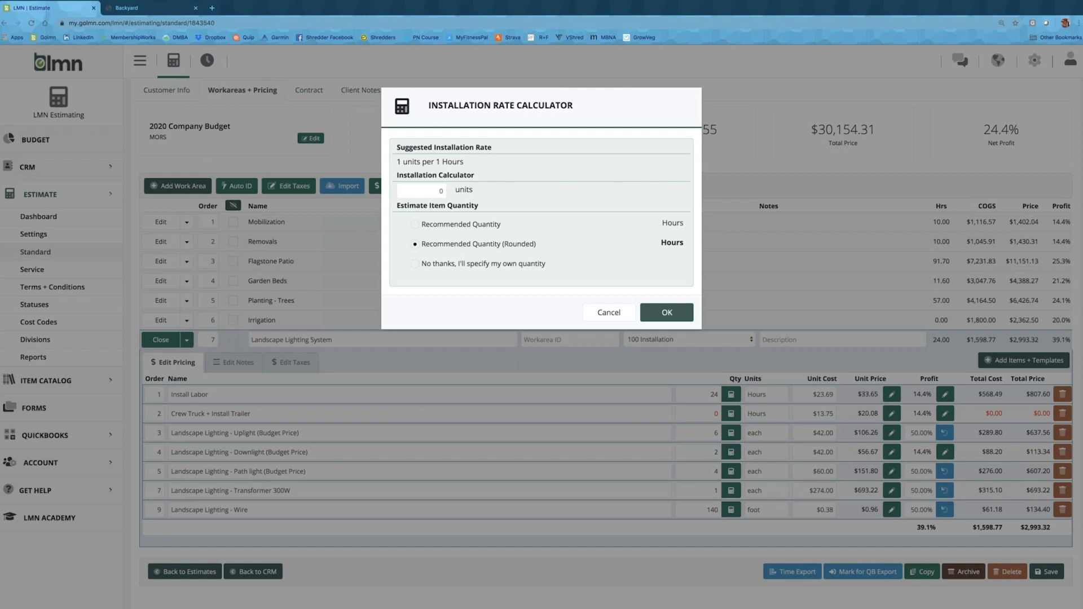
{"action": "double_click", "coordinate": [446, 192]}
{"action": "type", "text": "12"}
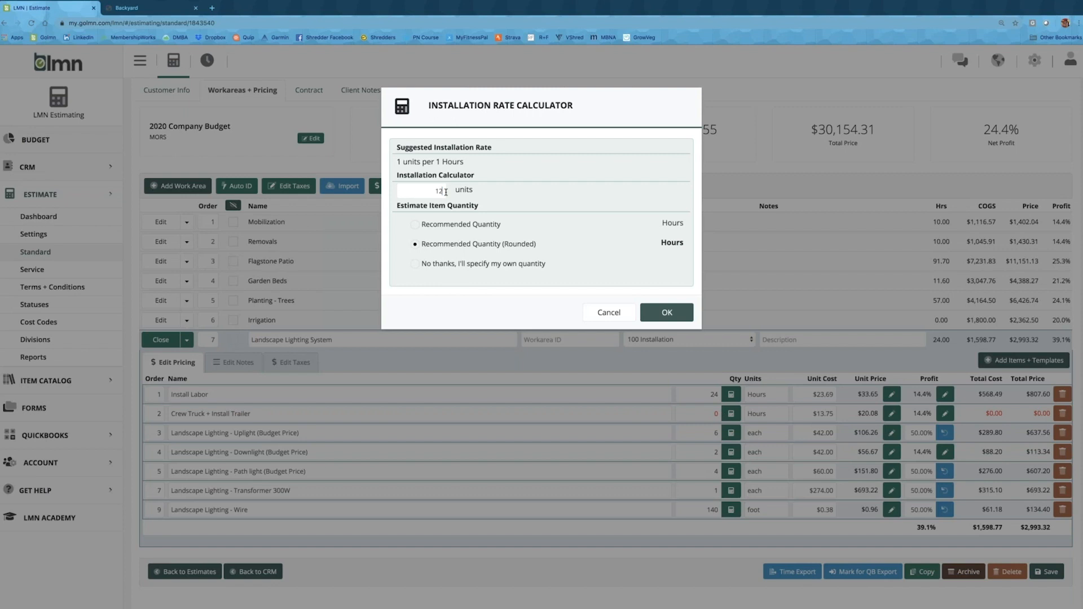
{"action": "left_click", "coordinate": [667, 313]}
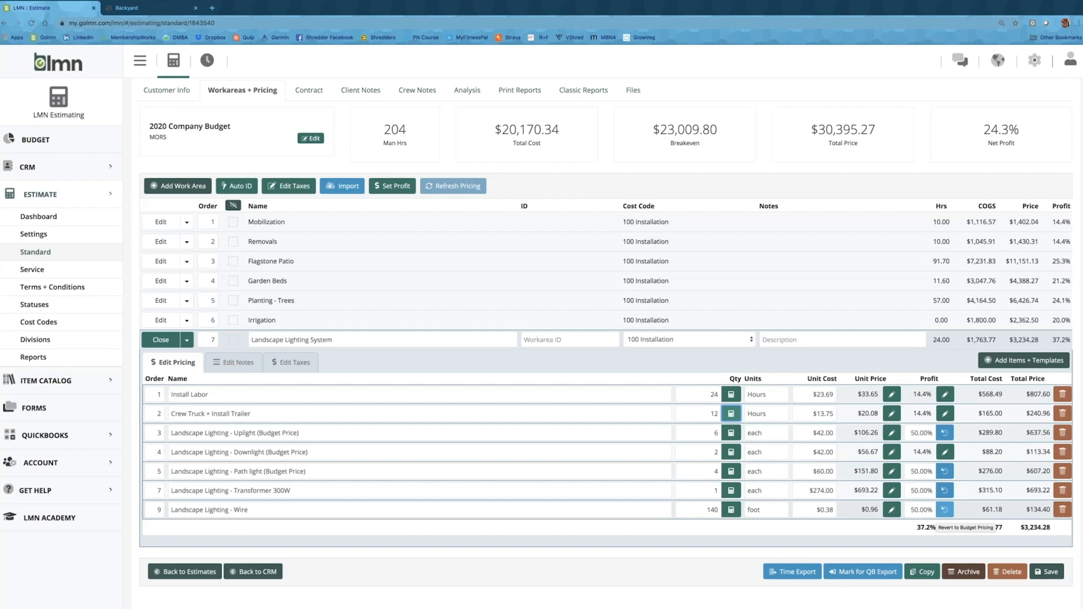
{"action": "left_click", "coordinate": [161, 340]}
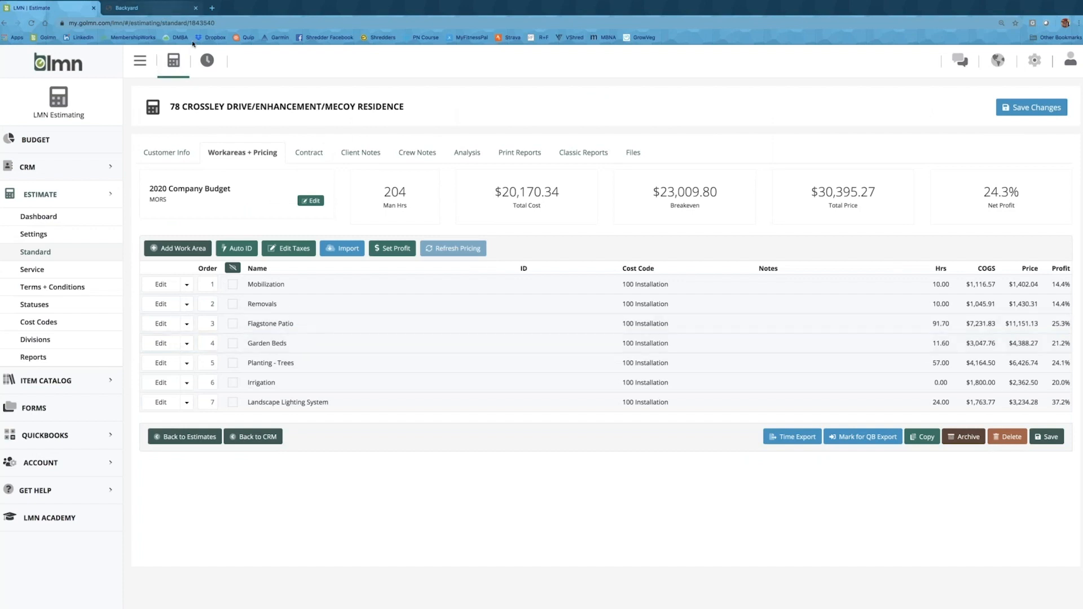
Check the backyard planting plan for remaining work and add a work area named Sculpture Preparation with the cost code 100 Installation.
{"action": "left_click", "coordinate": [186, 8]}
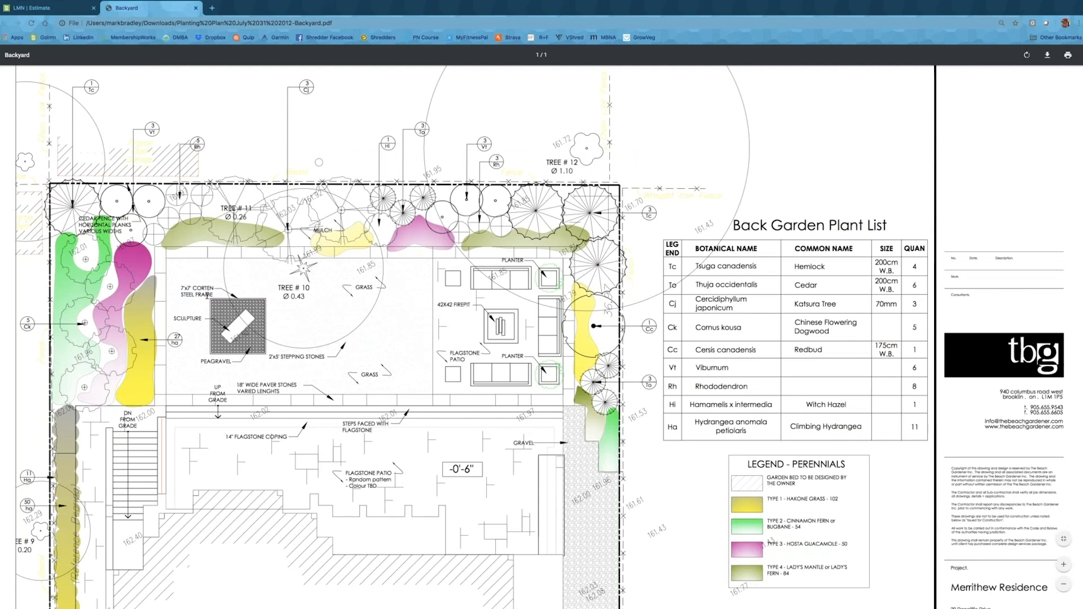
{"action": "left_click", "coordinate": [58, 9]}
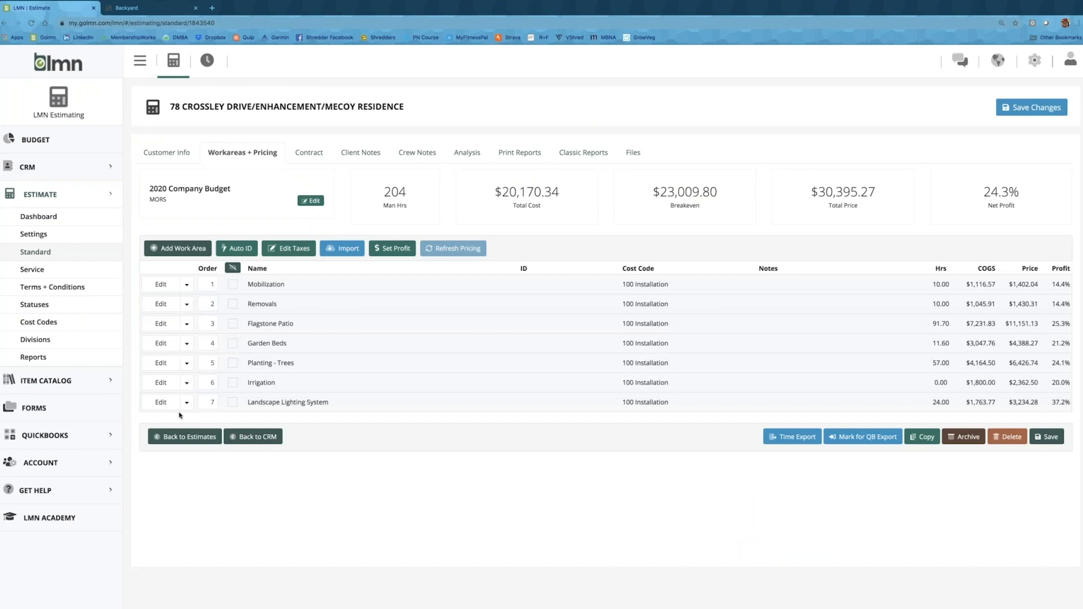
{"action": "left_click", "coordinate": [179, 252]}
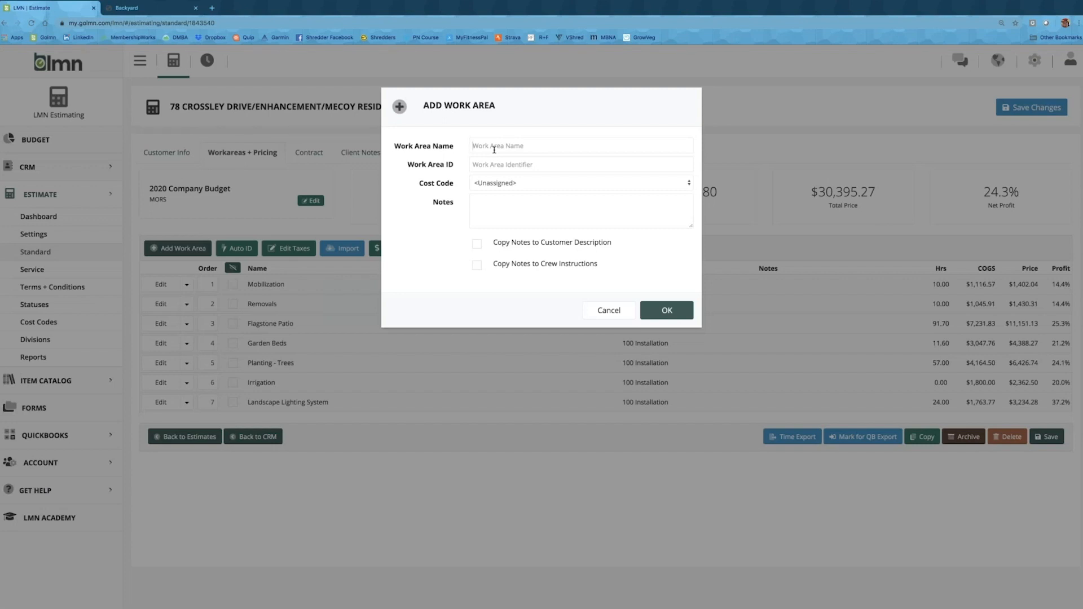
{"action": "type", "text": "Scul"}
{"action": "type", "text": "pture "}
{"action": "type", "text": "P"}
{"action": "type", "text": "reparatri"}
{"action": "type", "text": "ion"}
{"action": "left_click", "coordinate": [514, 183]}
{"action": "left_click", "coordinate": [631, 275]}
{"action": "left_click", "coordinate": [666, 310]}
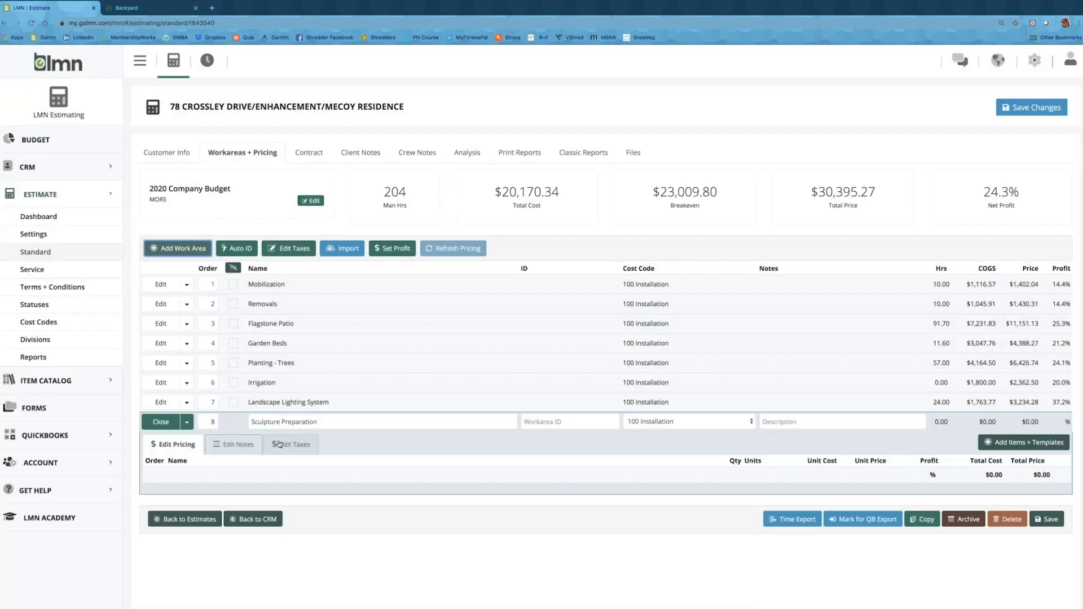
Add the Metal Fabricator subcontractor item to the Sculpture Preparation work area.
{"action": "left_click", "coordinate": [1045, 444]}
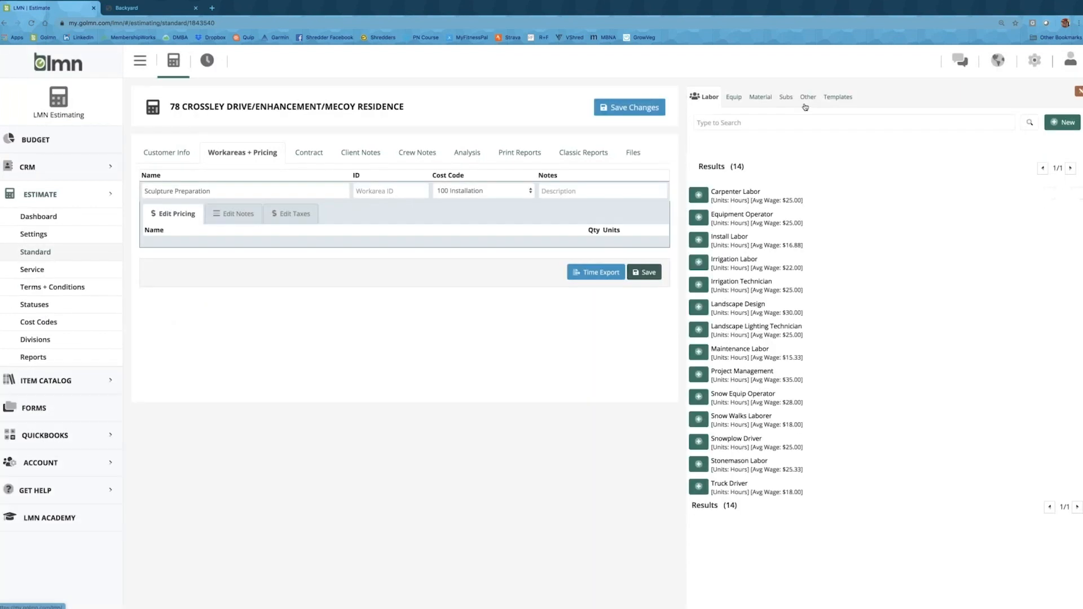
{"action": "left_click", "coordinate": [784, 100]}
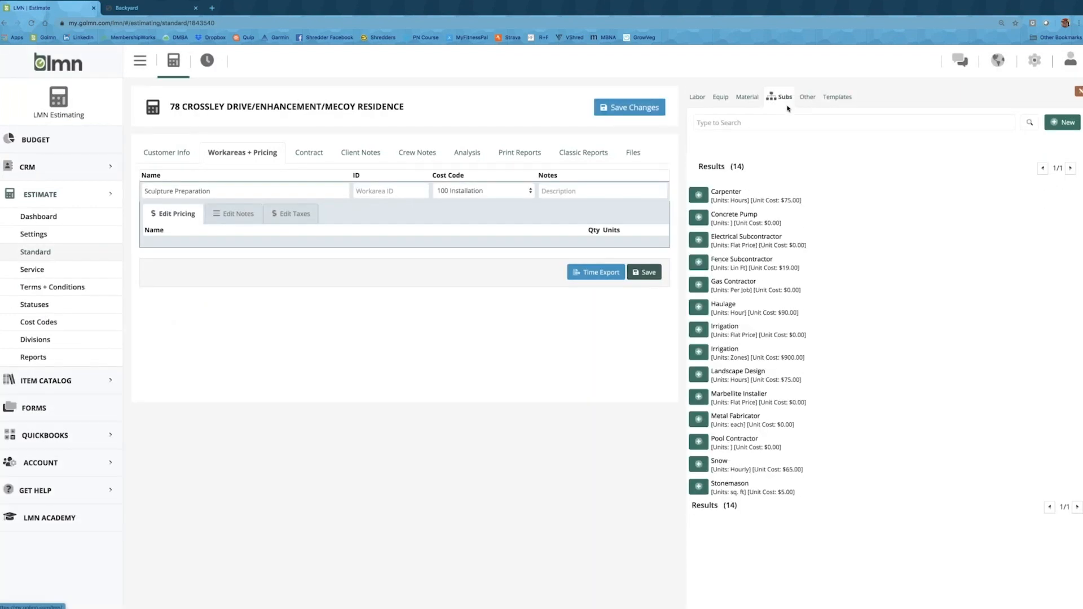
{"action": "left_click", "coordinate": [699, 420]}
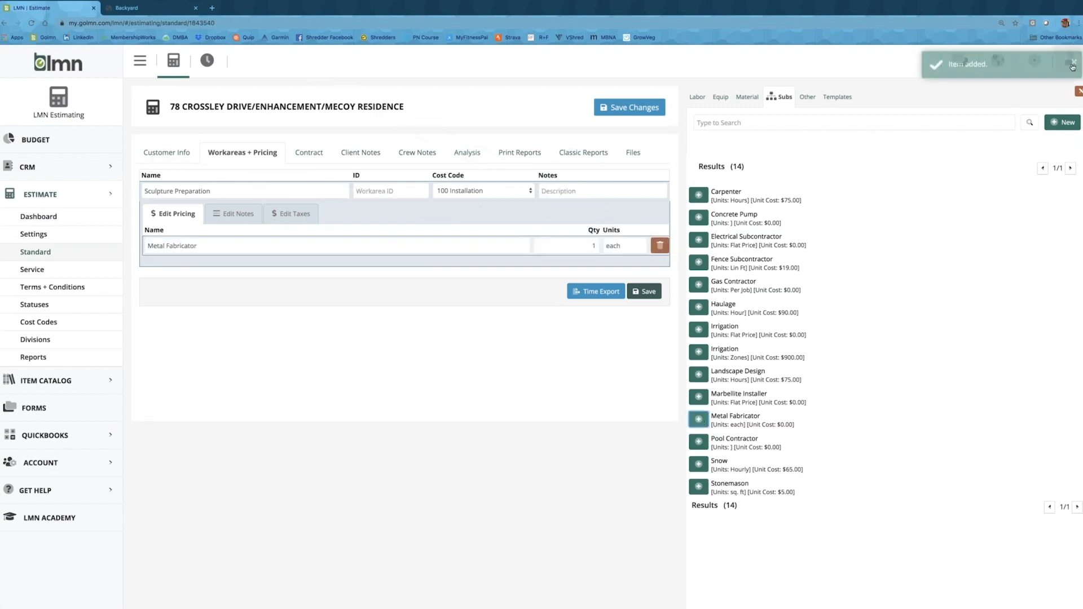
{"action": "left_click", "coordinate": [1079, 91]}
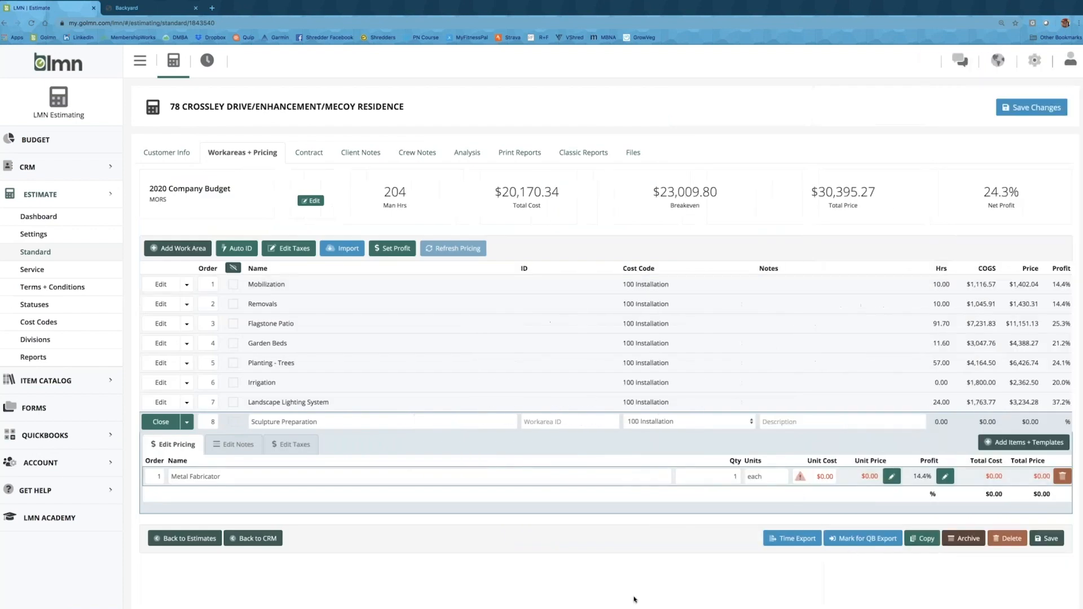
Set the Metal Fabricator's unit cost to $480.00 and override its profit to 25%.
{"action": "left_click", "coordinate": [833, 479]}
{"action": "type", "text": "180"}
{"action": "left_click", "coordinate": [853, 487]}
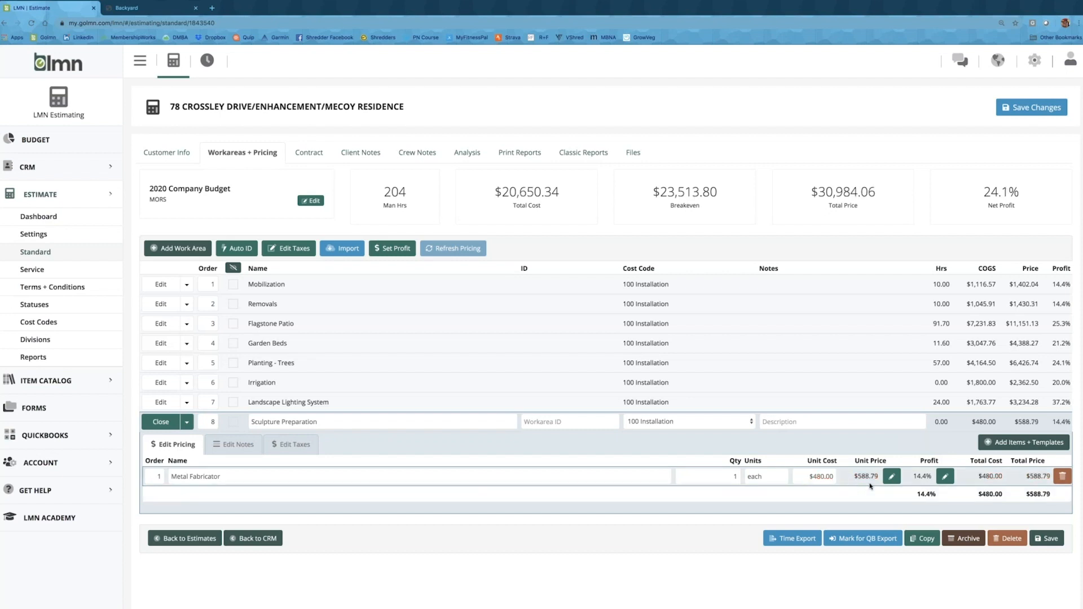
{"action": "left_click", "coordinate": [951, 478]}
{"action": "left_click_drag", "start_coordinate": [911, 478], "coordinate": [949, 480]}
{"action": "type", "text": "25"}
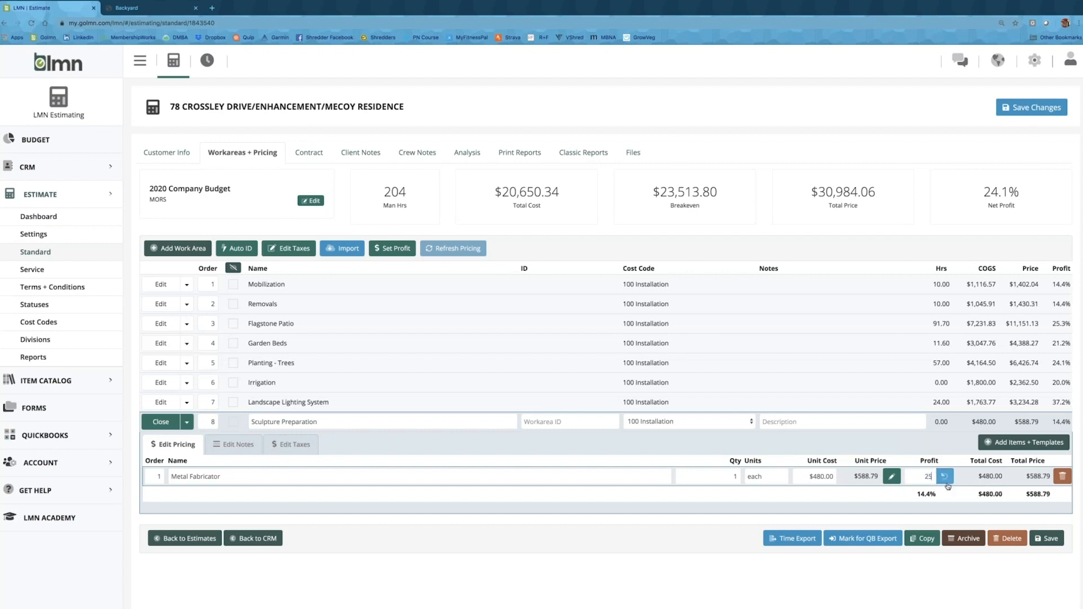
{"action": "left_click", "coordinate": [947, 493]}
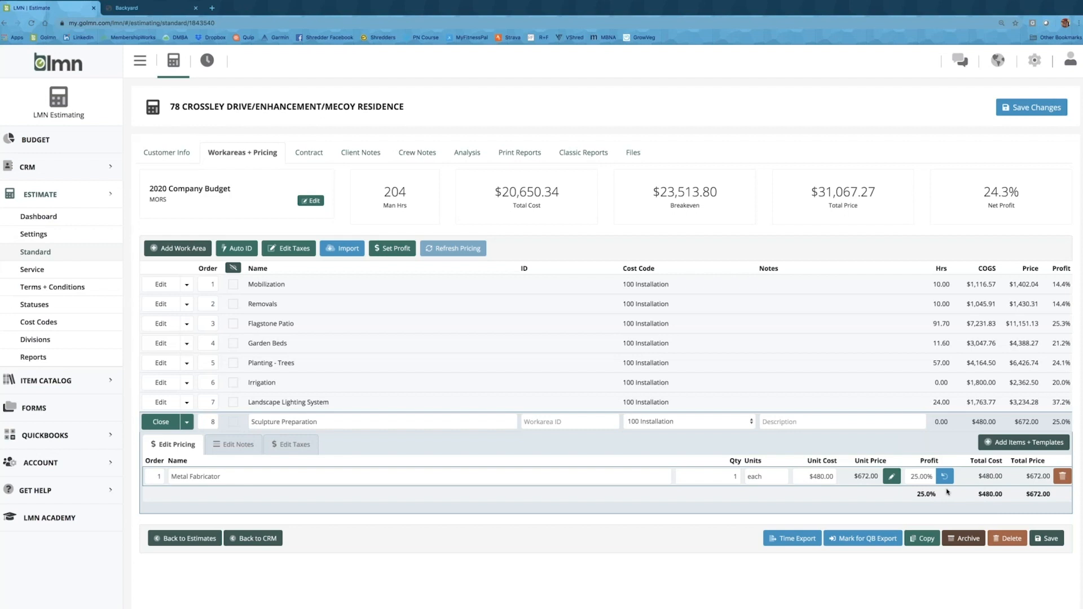
Add Install Labor and the Crew Truck + Install Trailer equipment to the Sculpture Preparation work area.
{"action": "left_click", "coordinate": [1010, 444]}
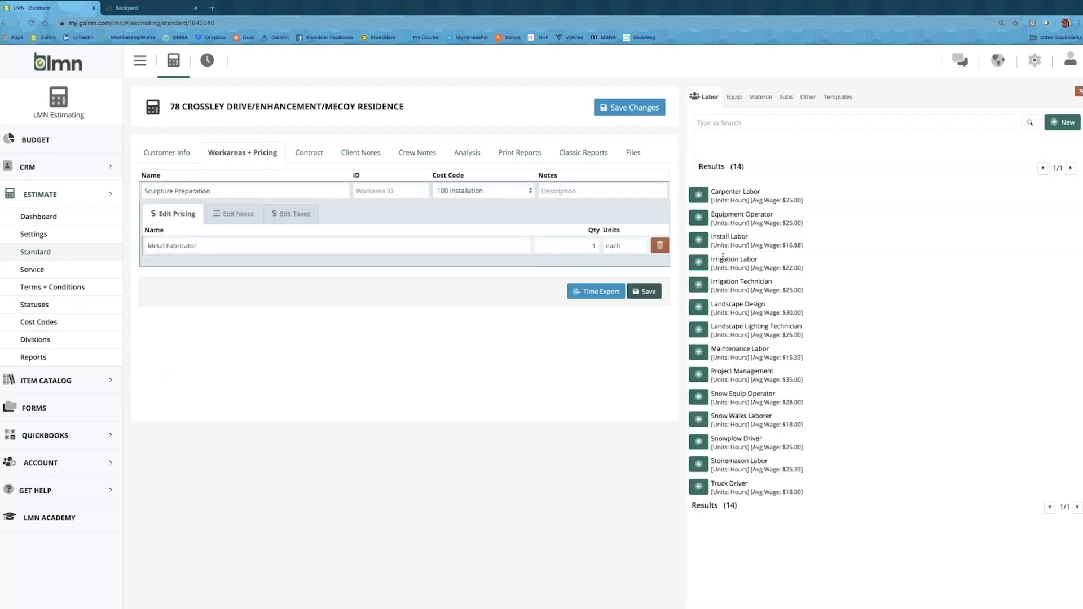
{"action": "left_click", "coordinate": [699, 242]}
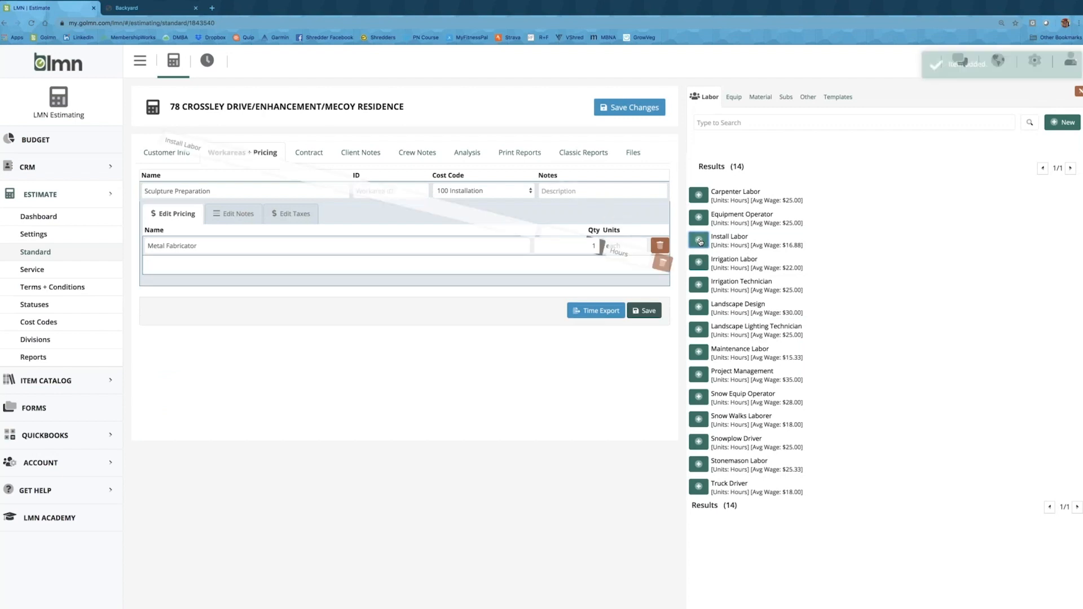
{"action": "left_click", "coordinate": [736, 101]}
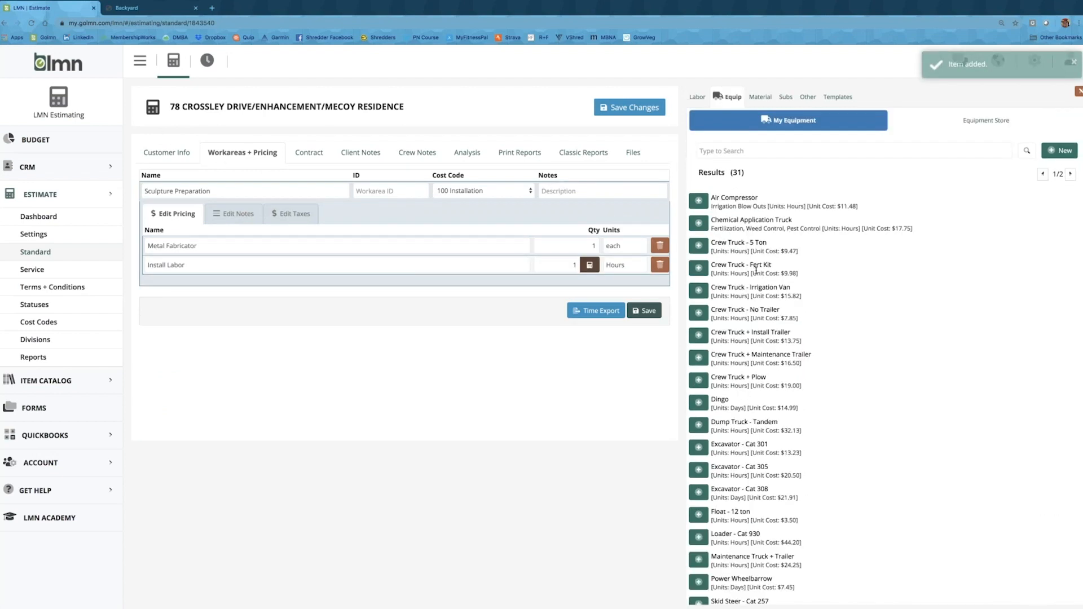
{"action": "left_click", "coordinate": [698, 335]}
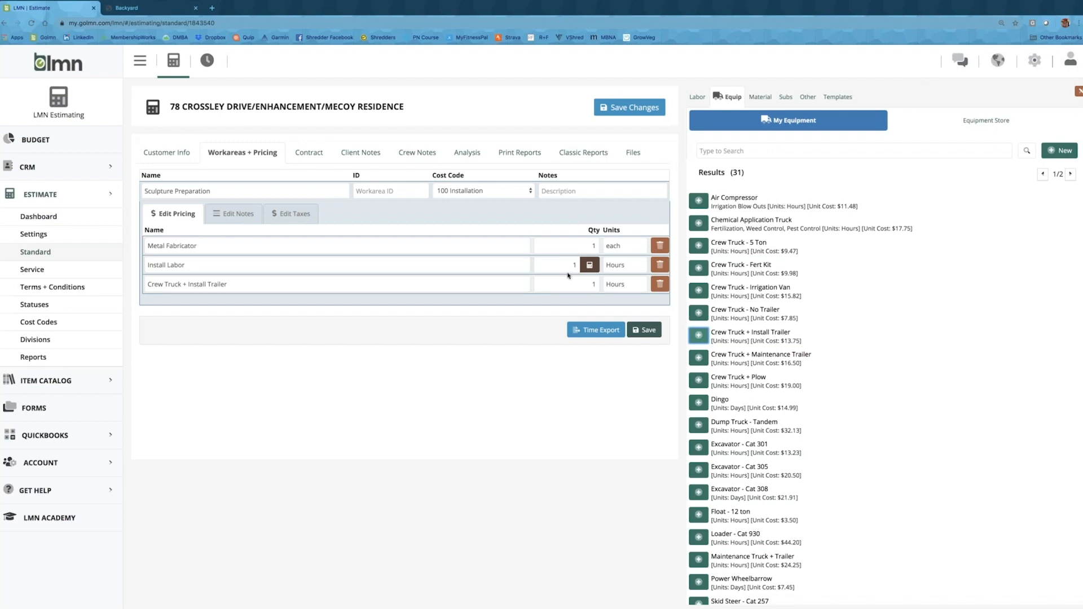
Set Install Labor to 10 hours and Crew Truck + Install Trailer to 8 hours, and close the item catalog.
{"action": "double_click", "coordinate": [573, 265]}
{"action": "type", "text": "10"}
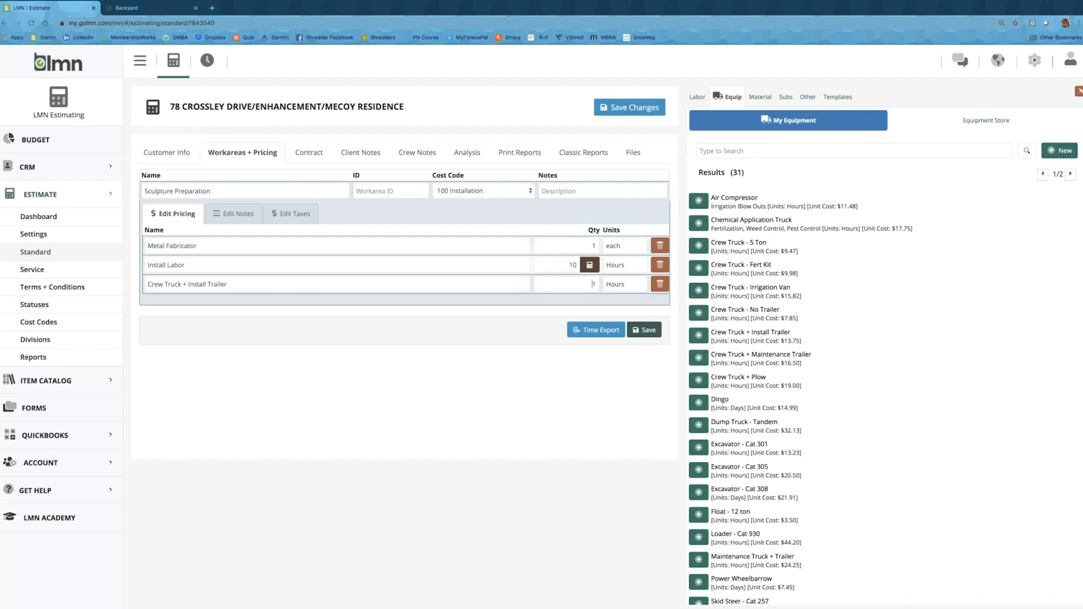
{"action": "type", "text": "8"}
{"action": "left_click", "coordinate": [1078, 92]}
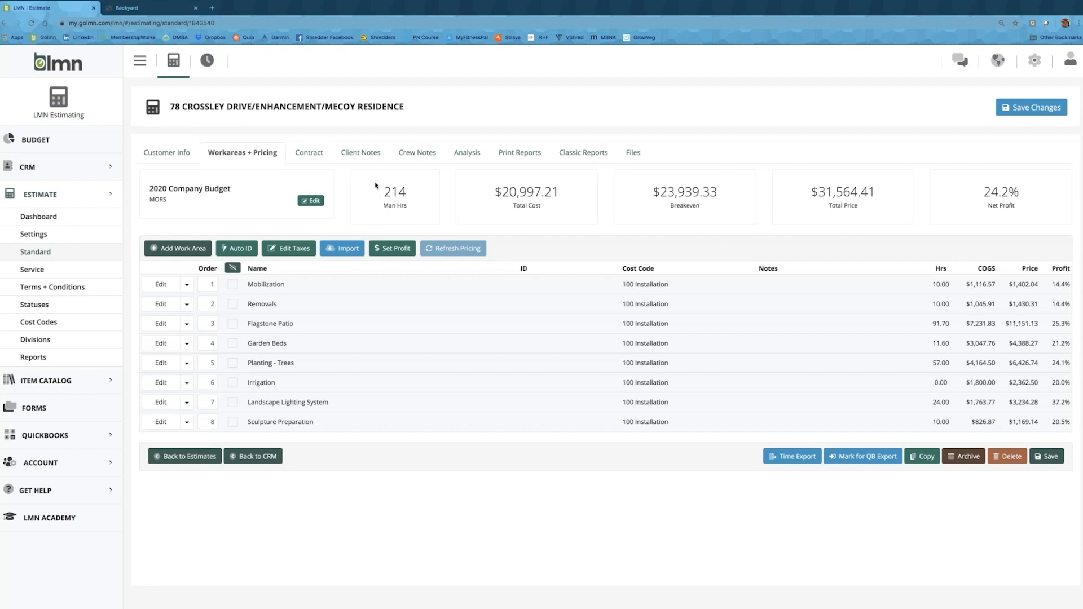
Check the backyard planting plan once more and examine the estimate's cost, gross profit and net profit analysis against budget.
{"action": "left_click", "coordinate": [145, 10]}
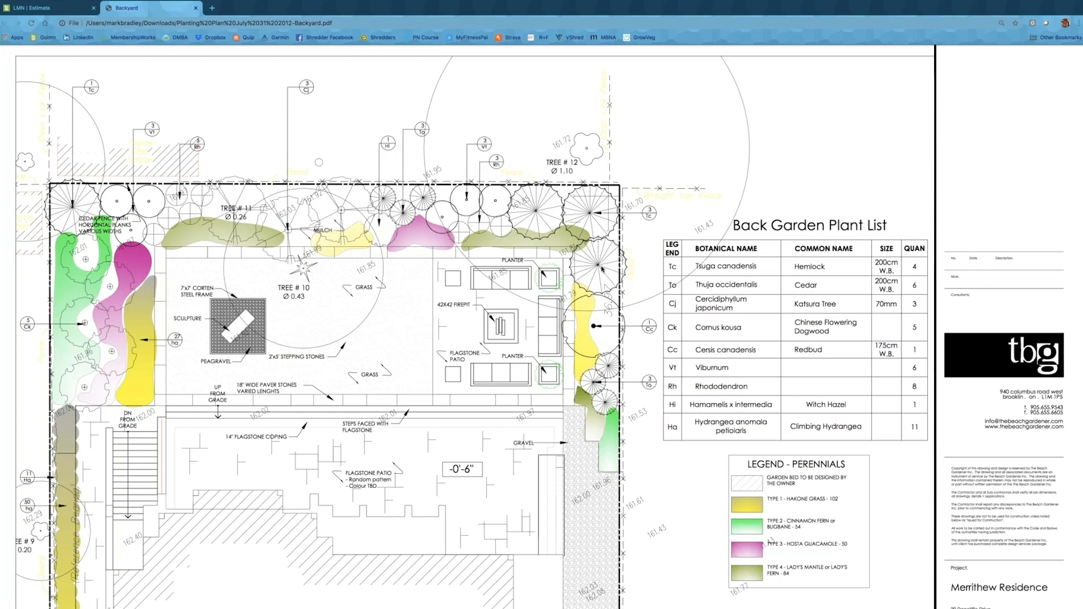
{"action": "left_click", "coordinate": [58, 11]}
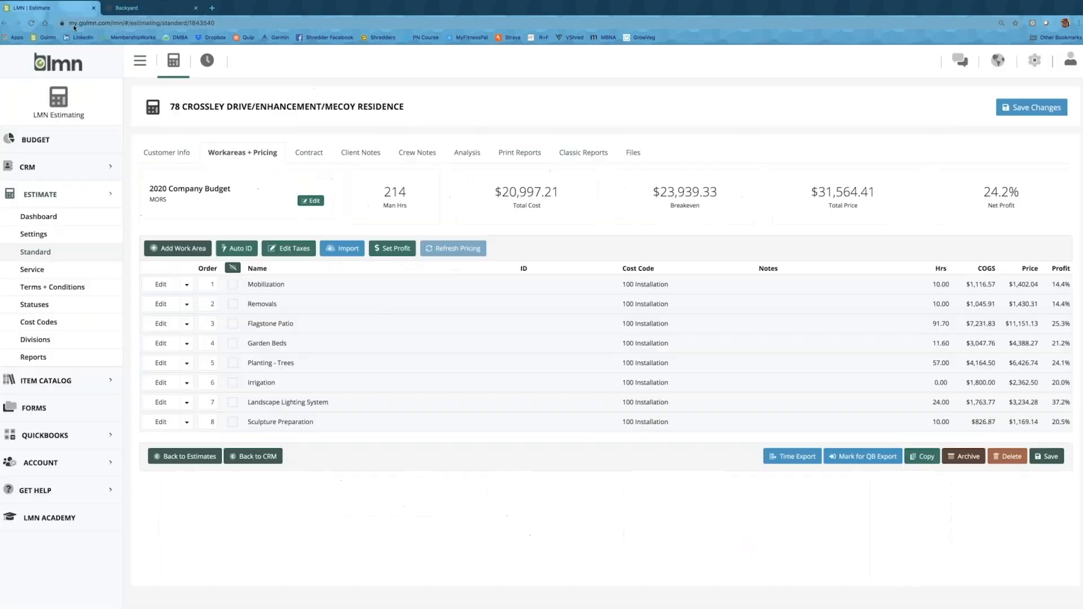
{"action": "left_click", "coordinate": [467, 153]}
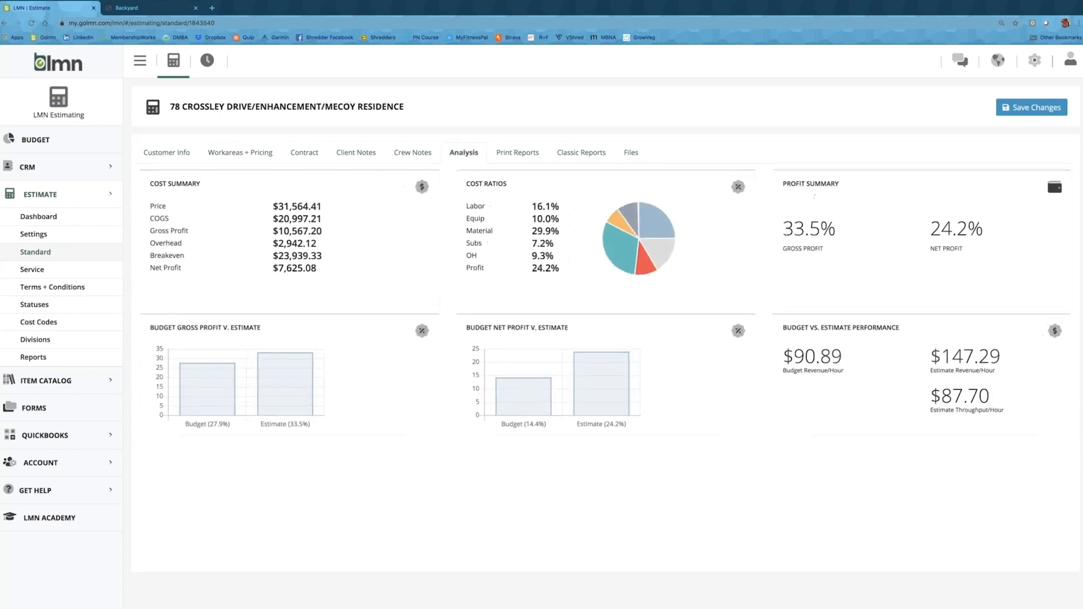
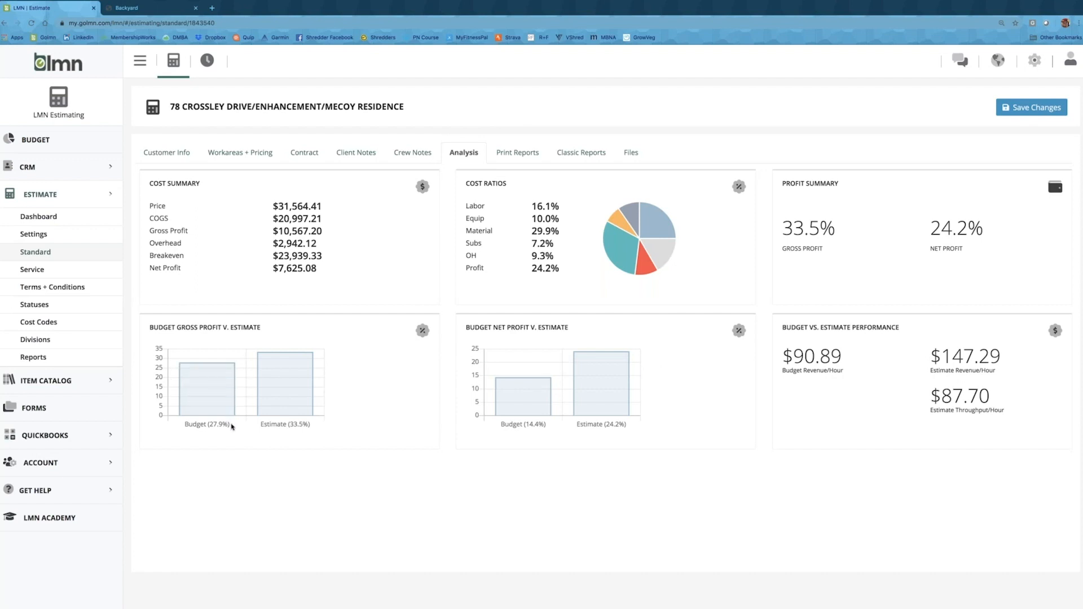
{"action": "mouse_move", "coordinate": [309, 414]}
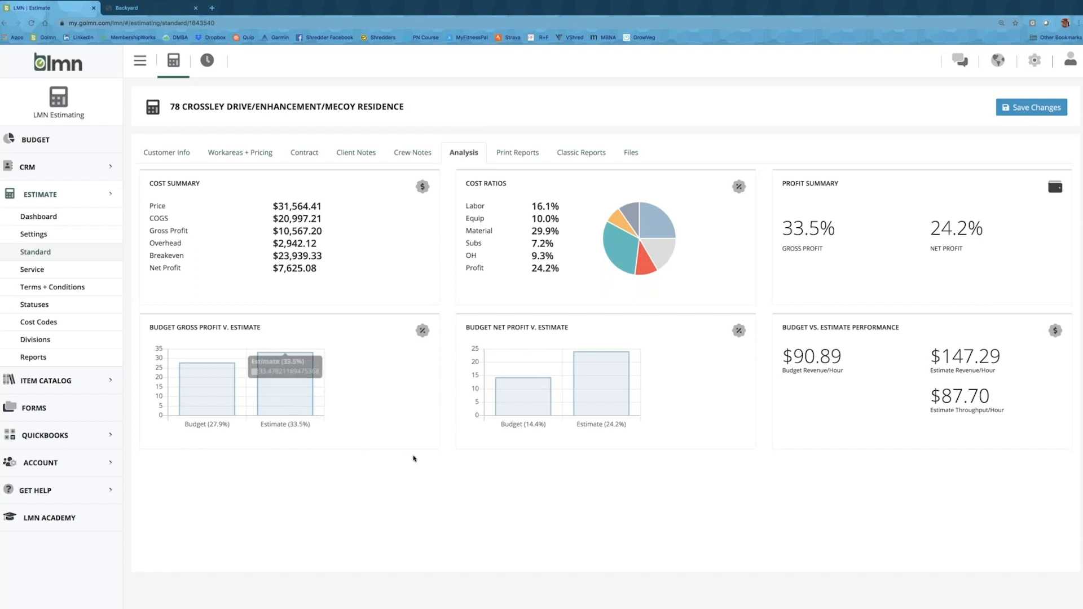
{"action": "mouse_move", "coordinate": [530, 409]}
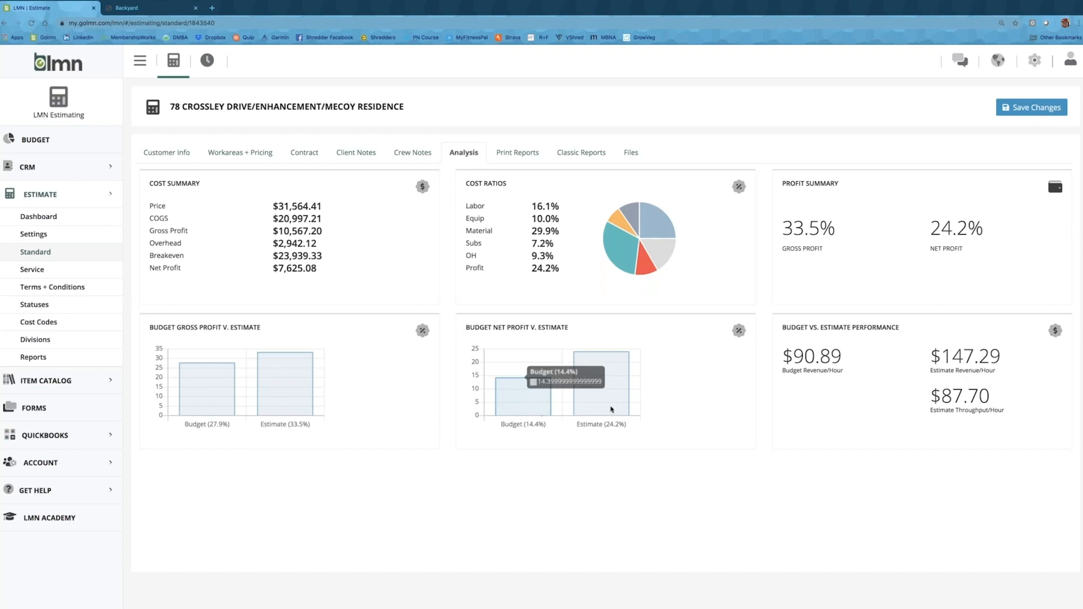
{"action": "mouse_move", "coordinate": [610, 408]}
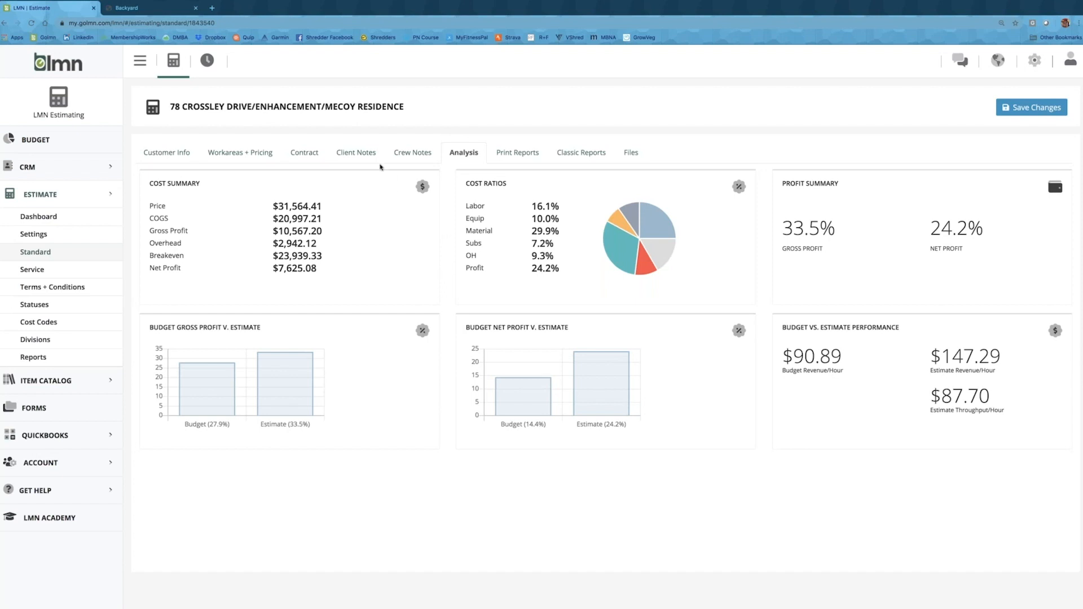
Add the line "Five size random square pattern" above the existing description in the Flagstone Patio client notes.
{"action": "left_click", "coordinate": [358, 155]}
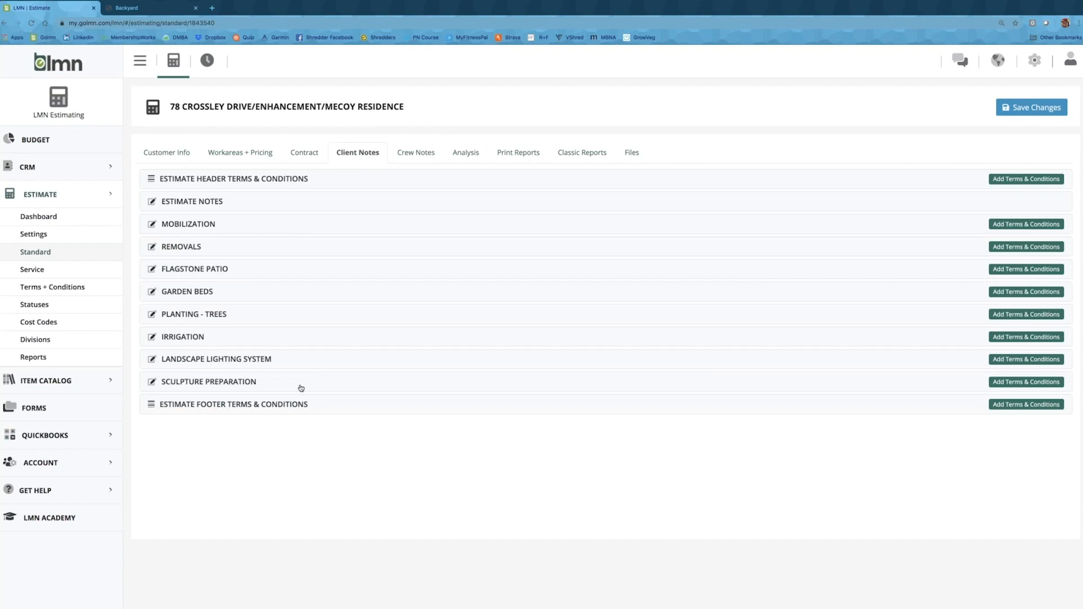
{"action": "left_click", "coordinate": [285, 266]}
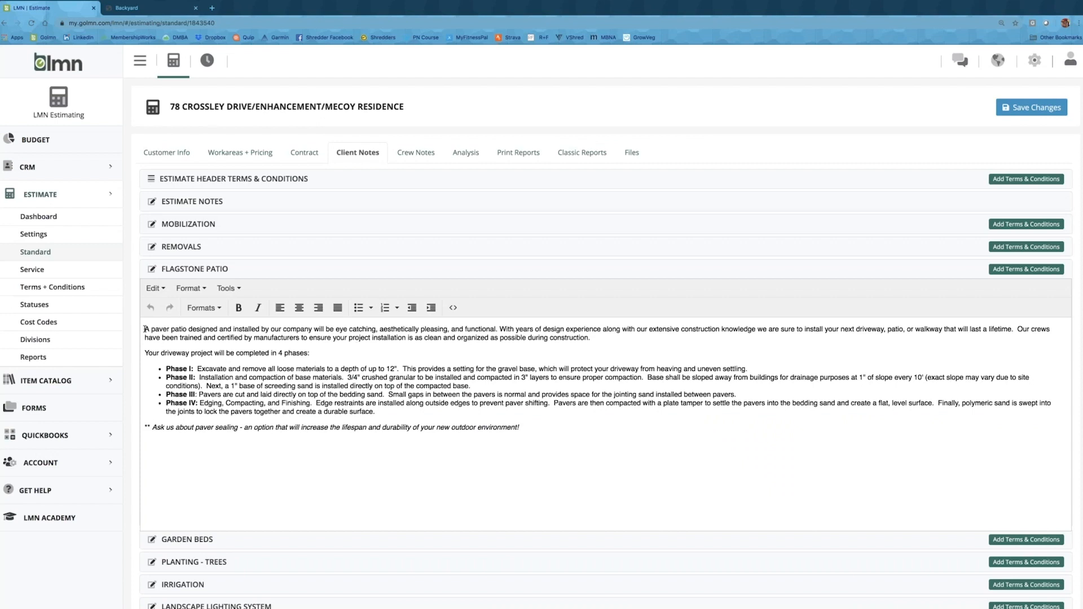
{"action": "key", "text": "Return"}
{"action": "key", "text": "Return"}
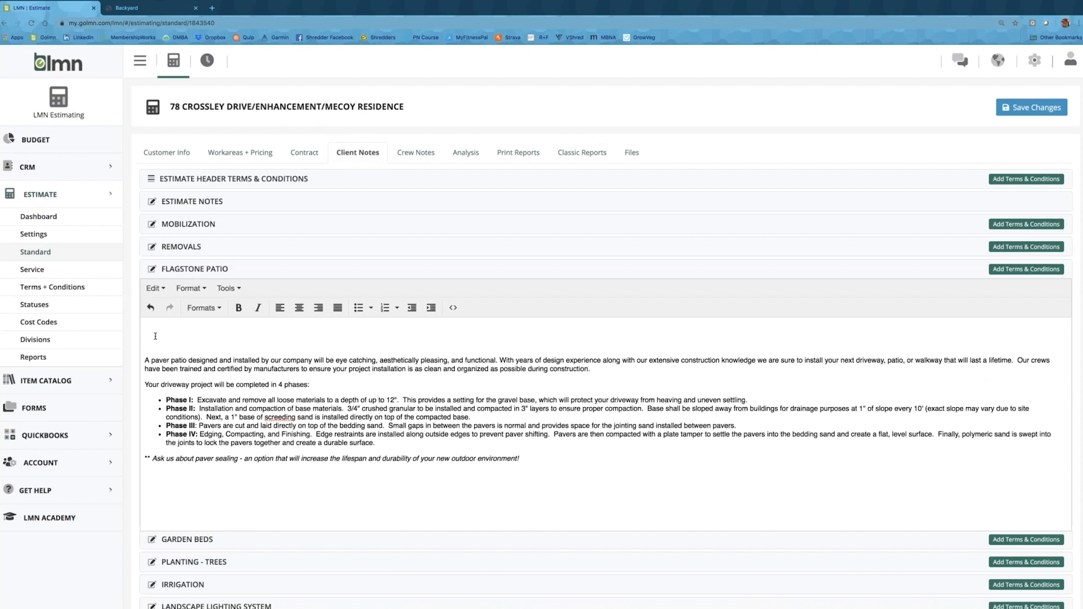
{"action": "type", "text": "Five size random square patternm"}
{"action": "key", "text": "BackSpace"}
{"action": "key", "text": "BackSpace"}
{"action": "type", "text": "n"}
Insert two blank lines above the Tool Checklist in the Flagstone Patio crew notes.
{"action": "left_click", "coordinate": [422, 156]}
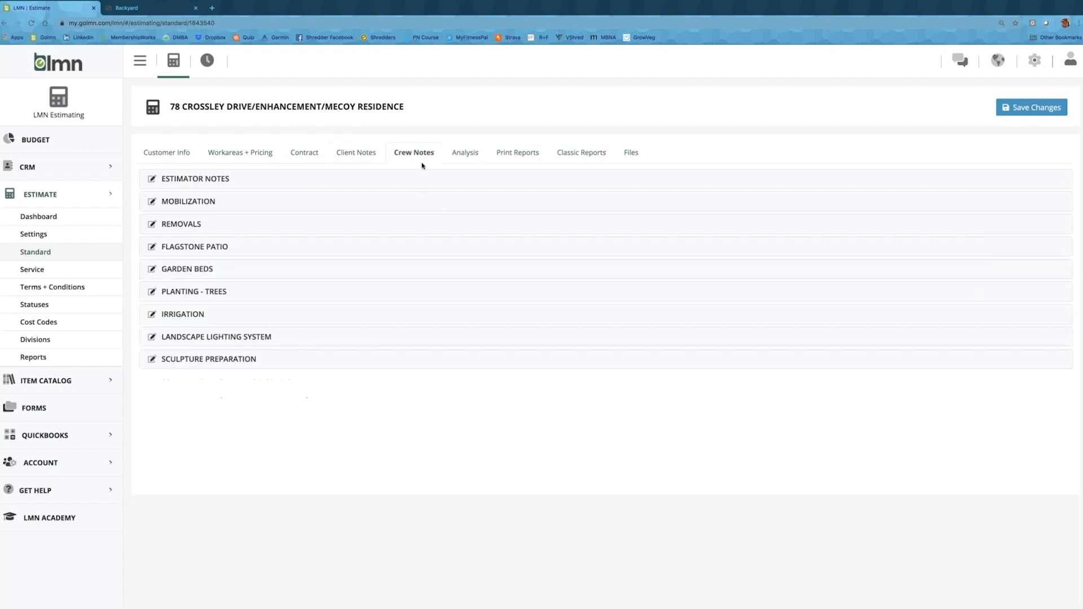
{"action": "left_click", "coordinate": [433, 250]}
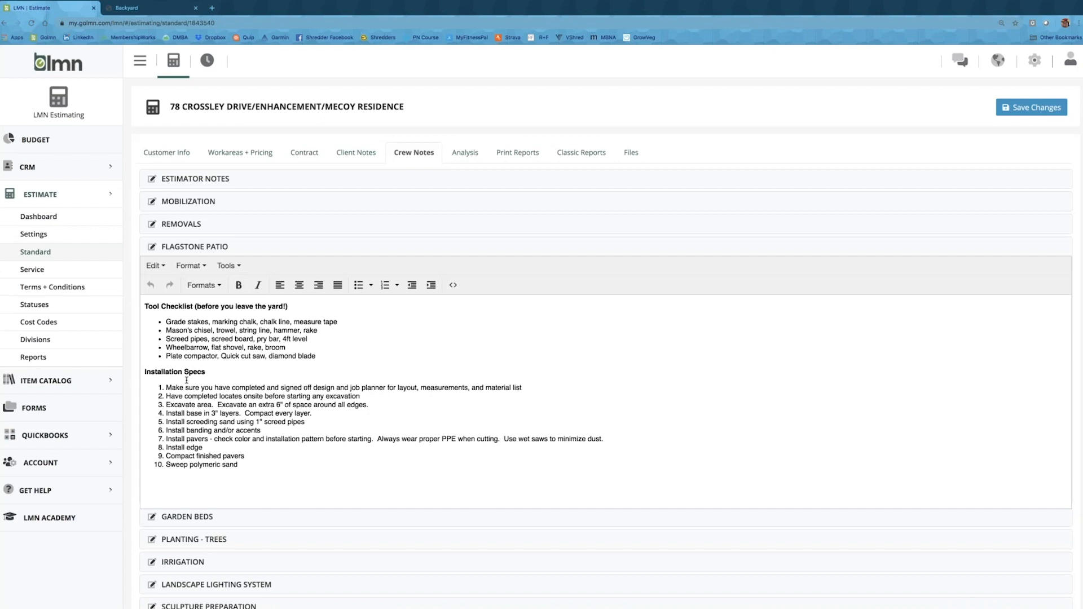
{"action": "left_click", "coordinate": [147, 307]}
{"action": "key", "text": "Return"}
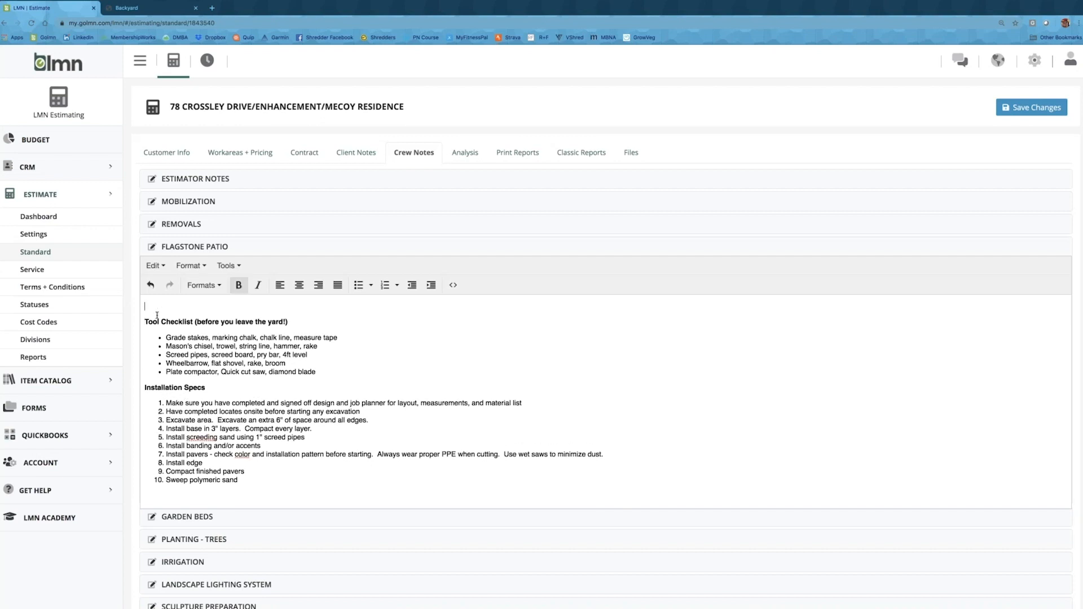
{"action": "key", "text": "Return"}
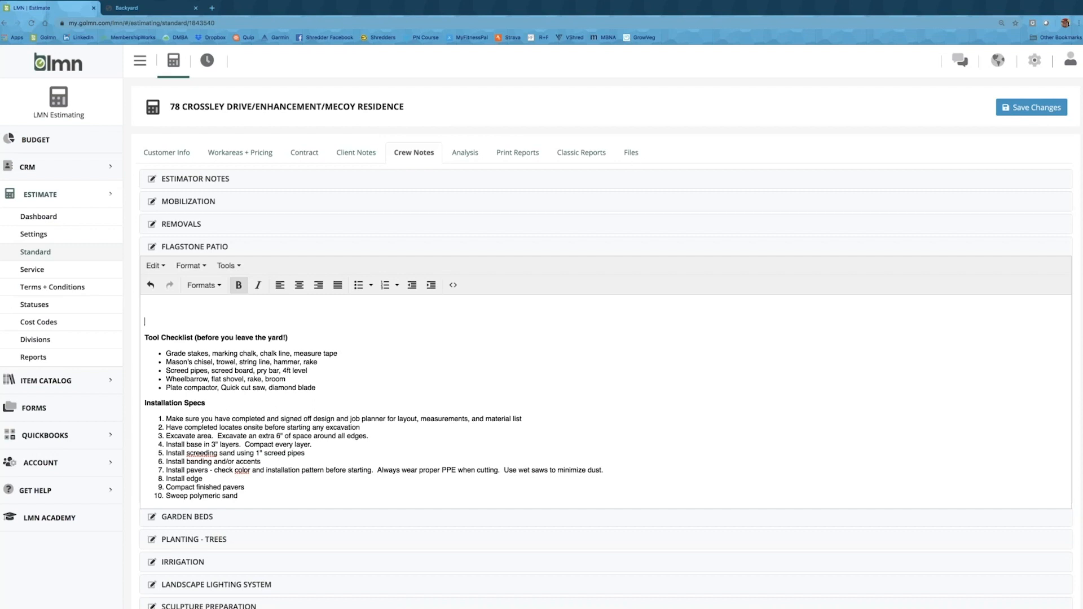
{"action": "scroll", "coordinate": [632, 161], "scroll_direction": "down", "scroll_amount": 1}
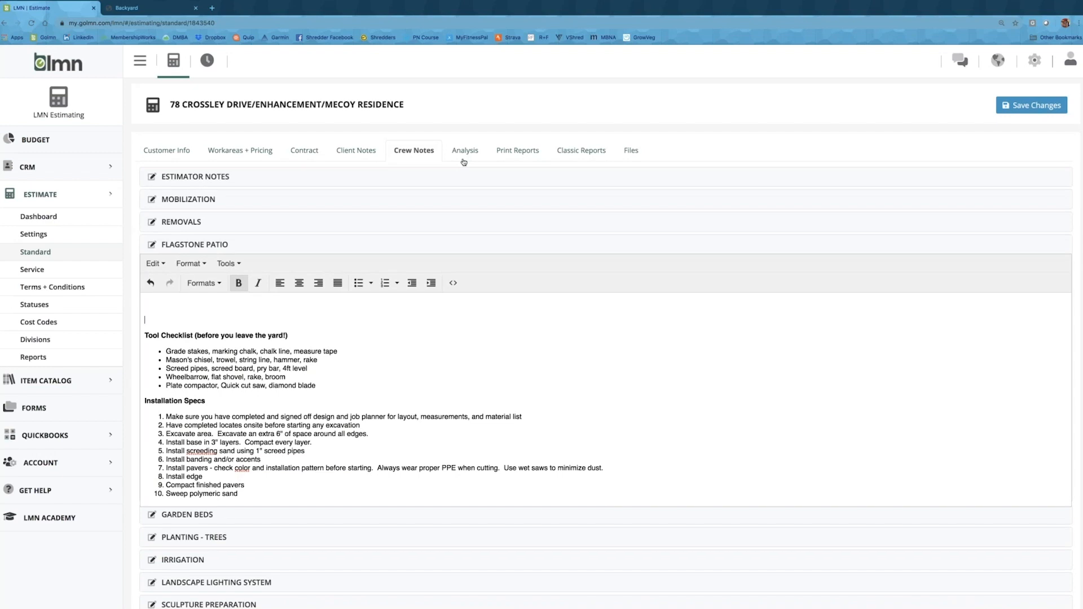
Review the additional actions and the priced items of the Flagstone Patio work area.
{"action": "left_click", "coordinate": [246, 152]}
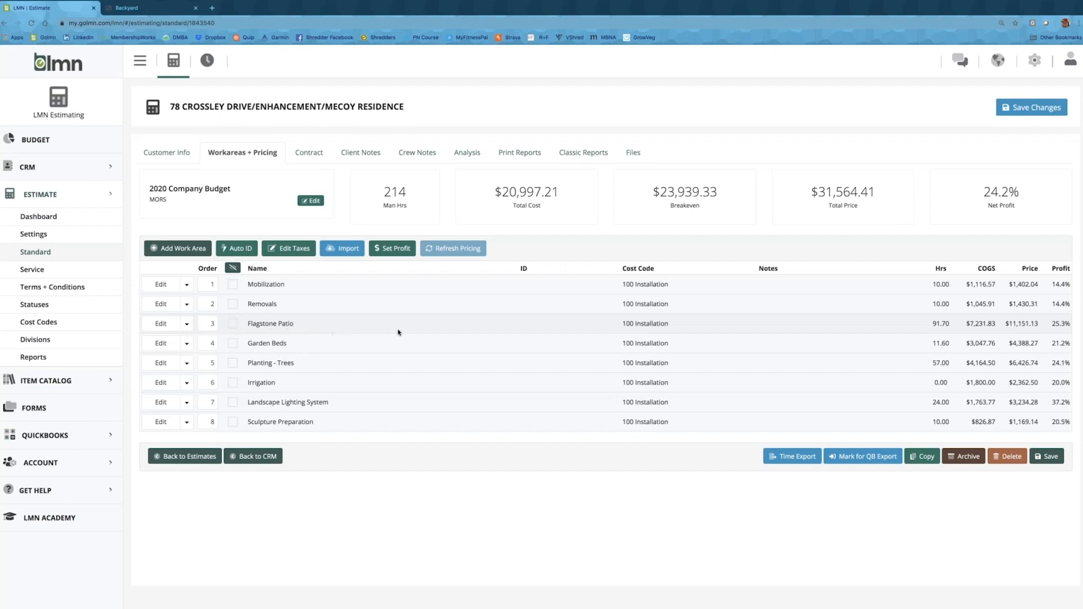
{"action": "left_click", "coordinate": [186, 325]}
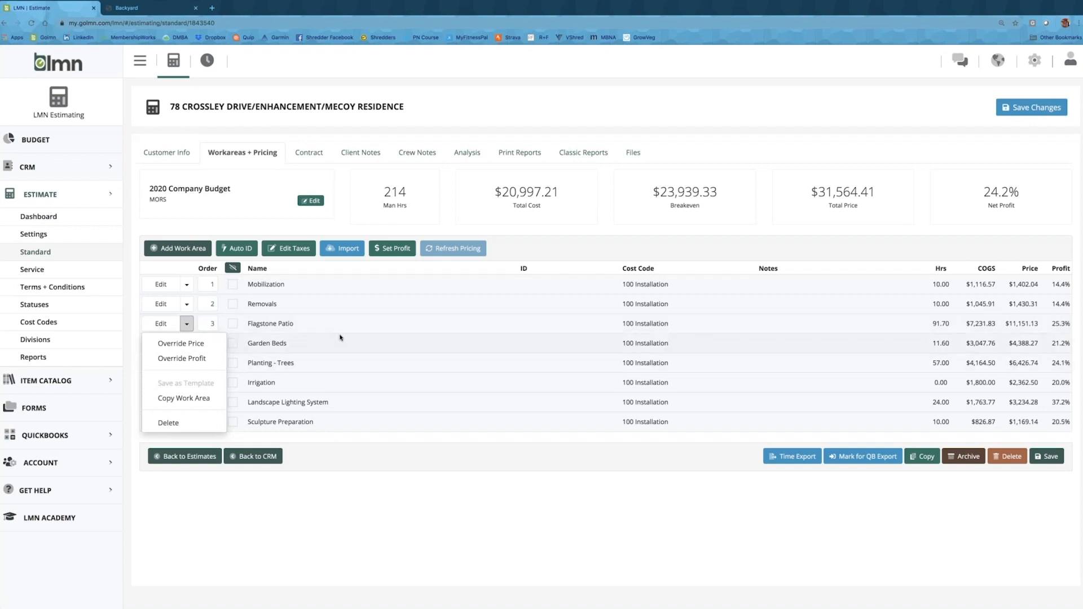
{"action": "left_click", "coordinate": [355, 321]}
{"action": "left_click", "coordinate": [154, 323]}
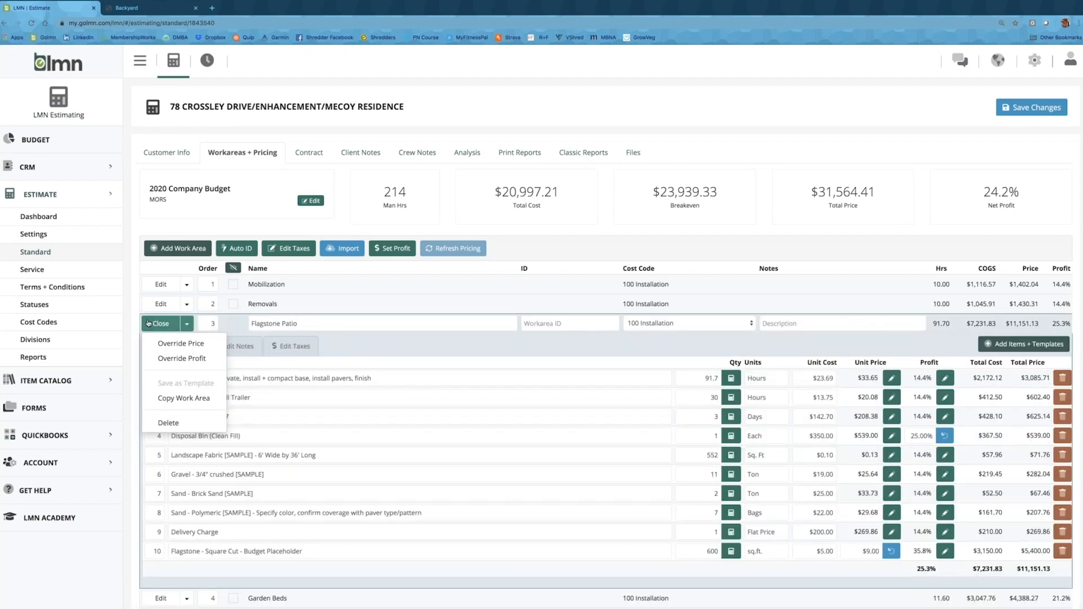
{"action": "left_click", "coordinate": [155, 324]}
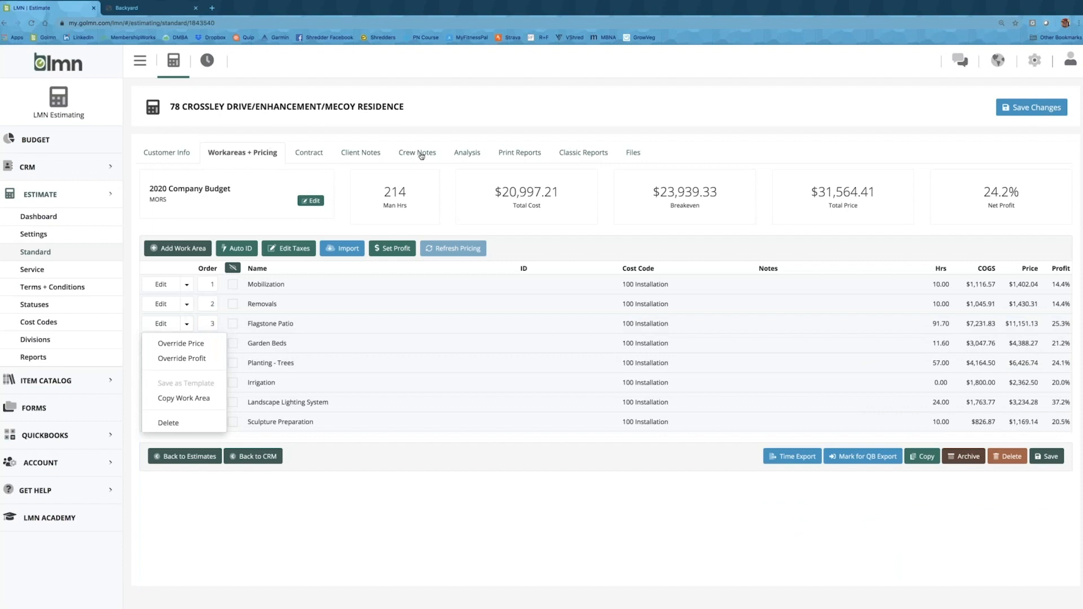
Save the estimate and select the Customer Proposal as the report to print.
{"action": "left_click", "coordinate": [534, 158]}
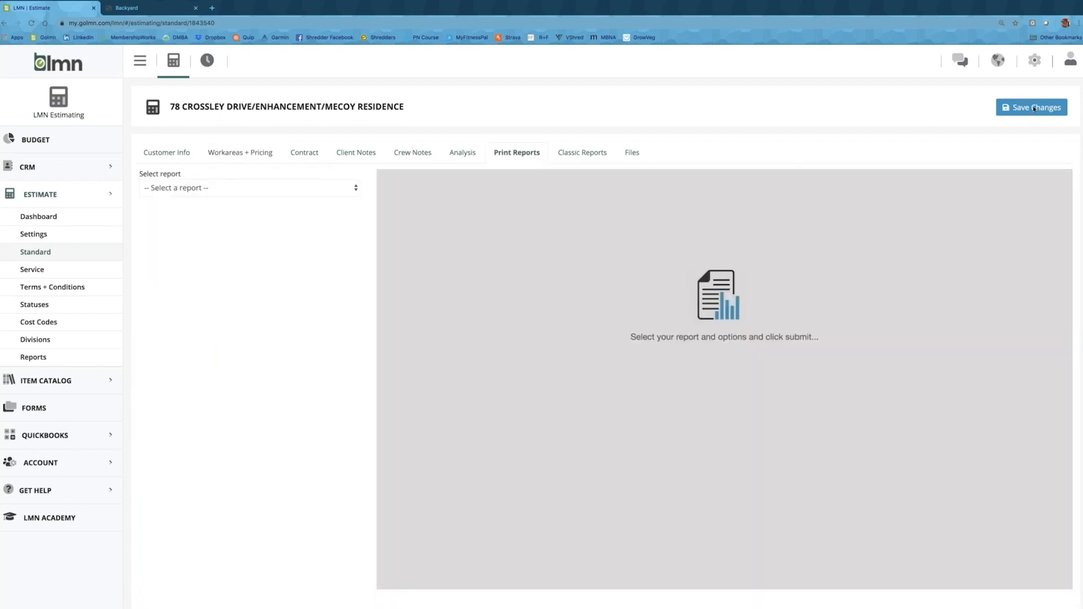
{"action": "left_click", "coordinate": [1034, 108]}
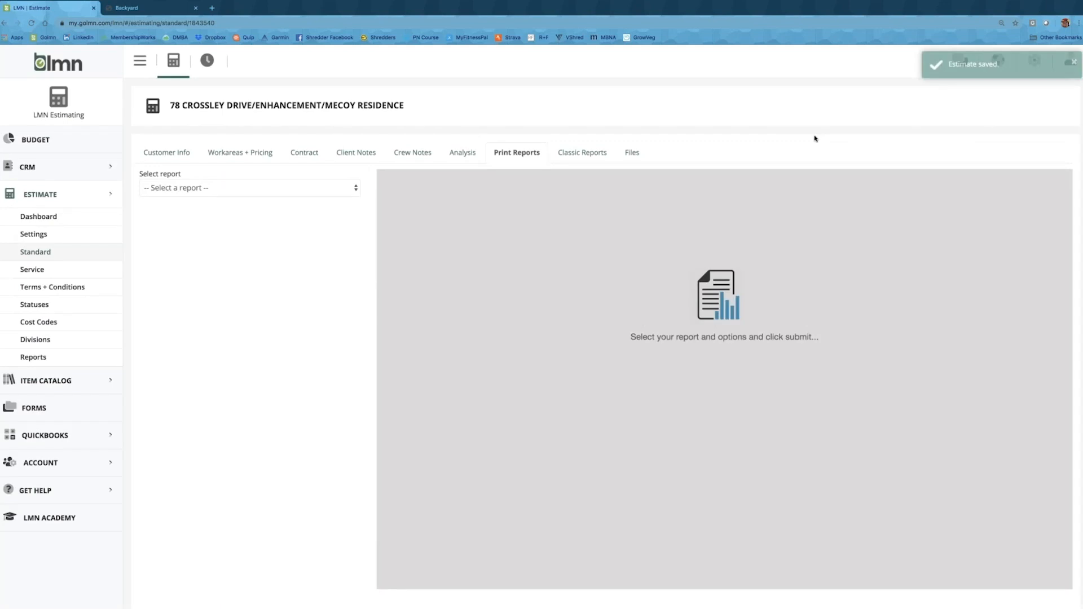
{"action": "left_click", "coordinate": [266, 191]}
{"action": "left_click", "coordinate": [260, 198]}
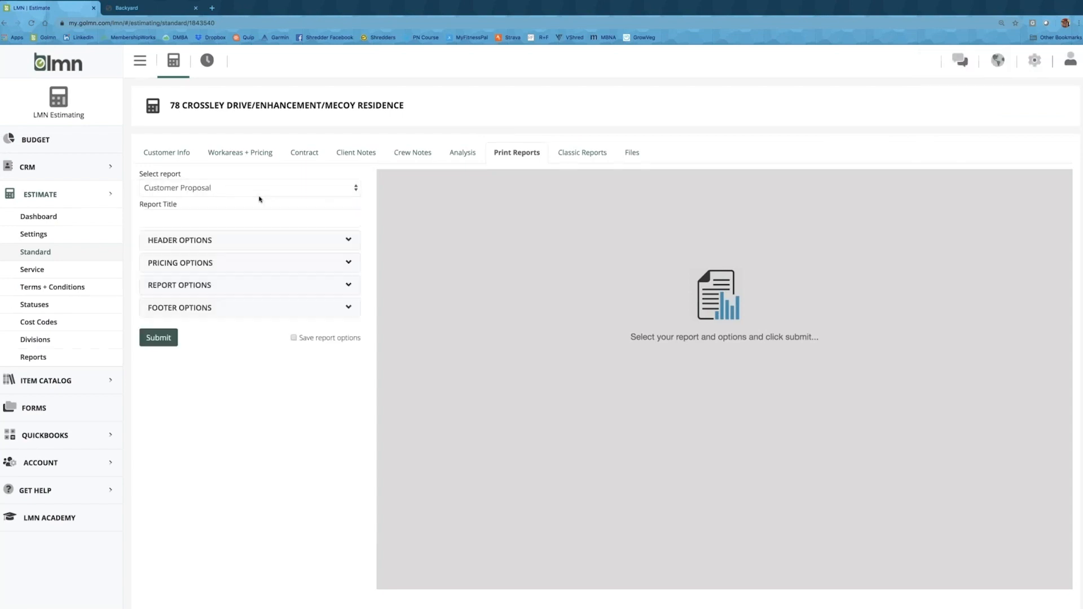
Check the header, pricing and report options of the Customer Proposal and generate the report.
{"action": "left_click", "coordinate": [278, 242]}
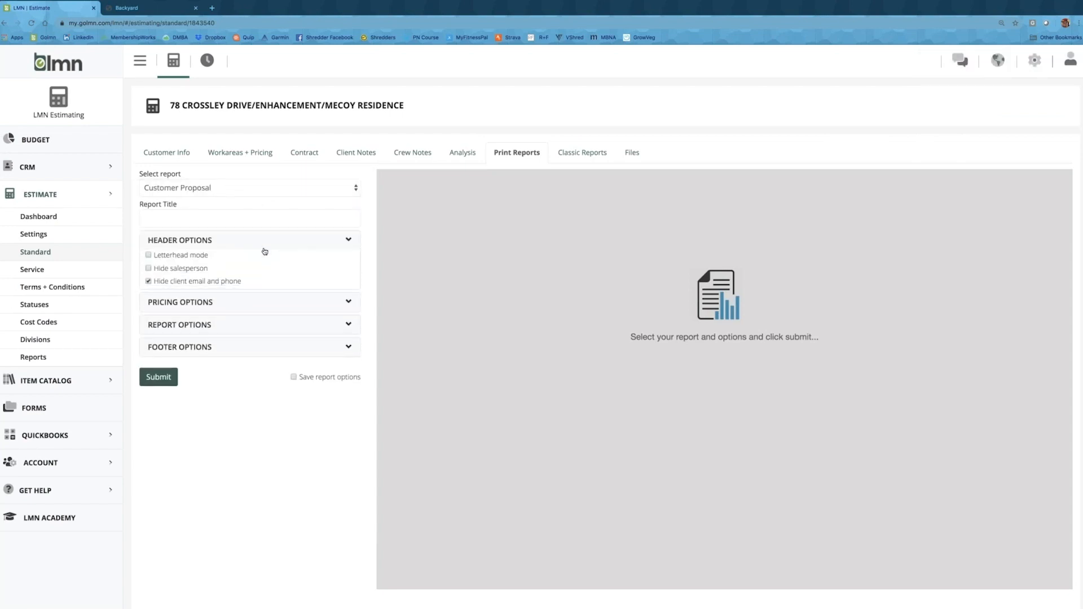
{"action": "left_click", "coordinate": [281, 305]}
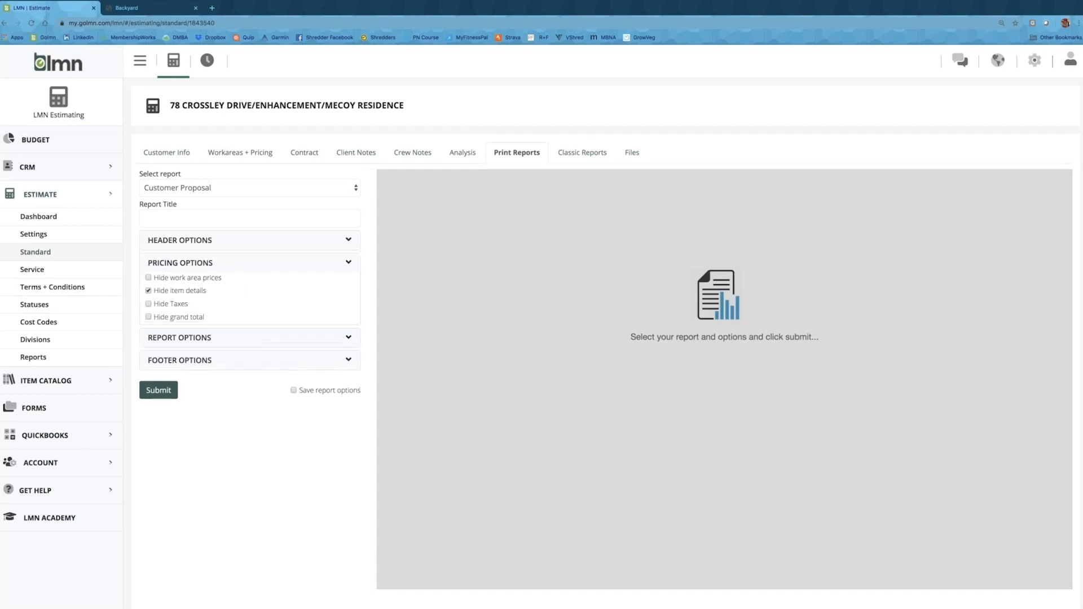
{"action": "double_click", "coordinate": [348, 341]}
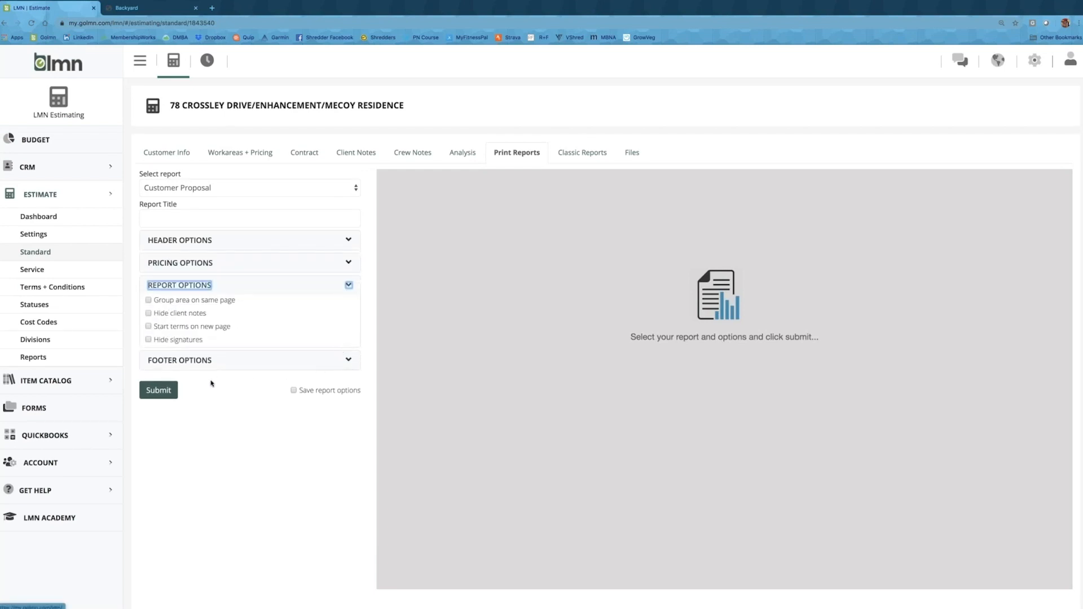
{"action": "left_click", "coordinate": [153, 394]}
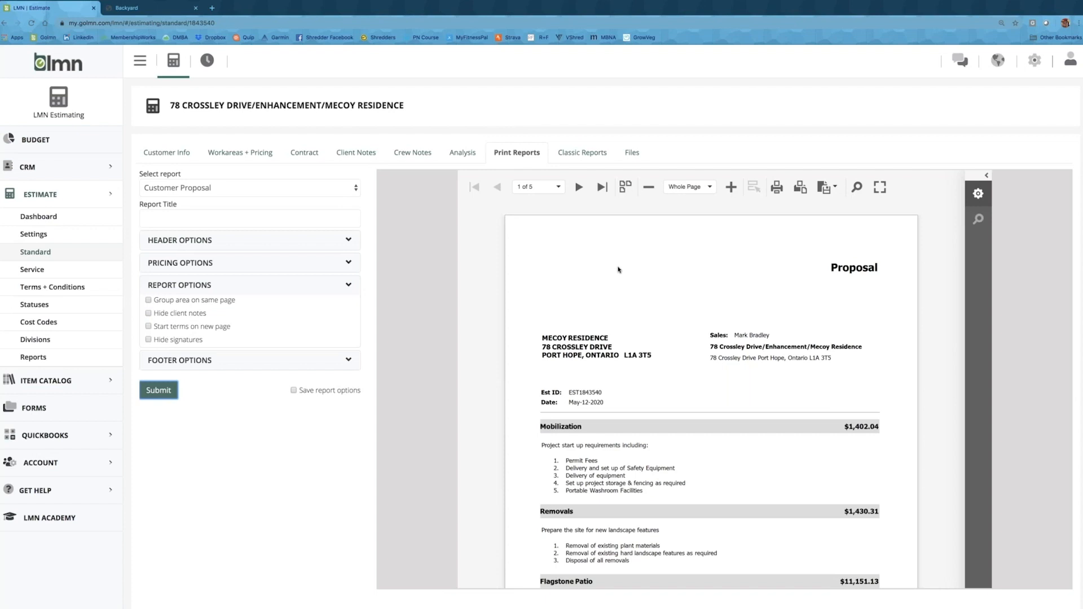
Review the work area descriptions and prices on the first two pages of the proposal.
{"action": "scroll", "coordinate": [618, 271], "scroll_direction": "down", "scroll_amount": 3}
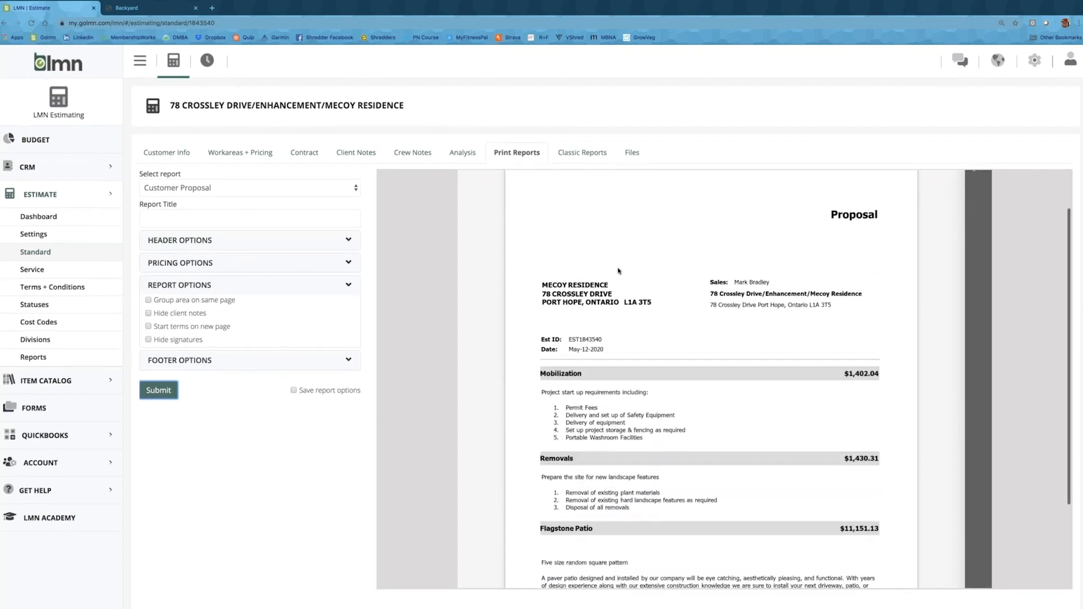
{"action": "scroll", "coordinate": [618, 271], "scroll_direction": "down", "scroll_amount": 2}
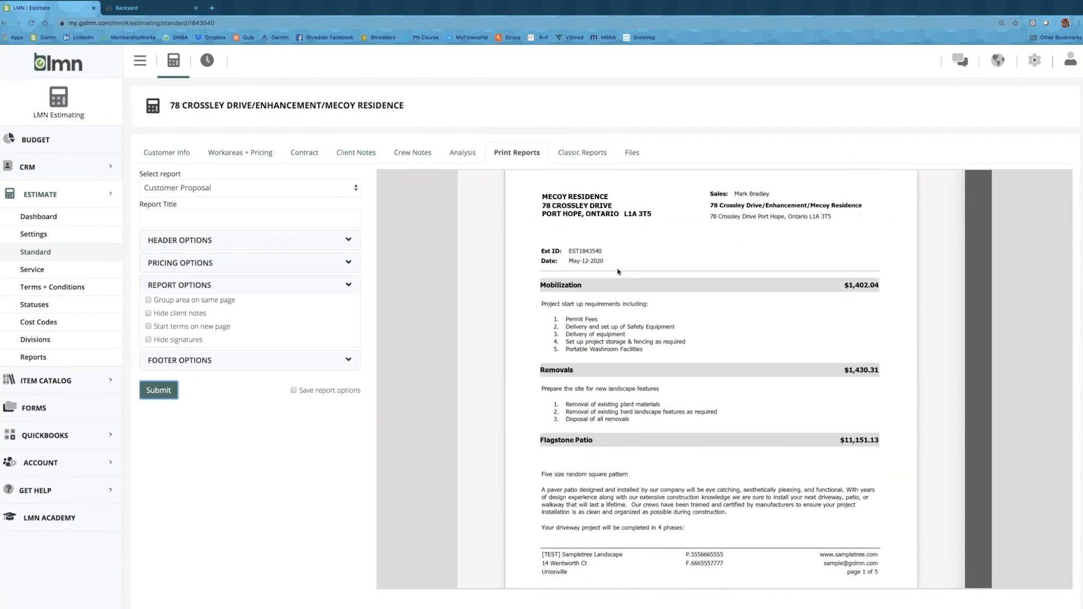
{"action": "scroll", "coordinate": [618, 273], "scroll_direction": "down", "scroll_amount": 4}
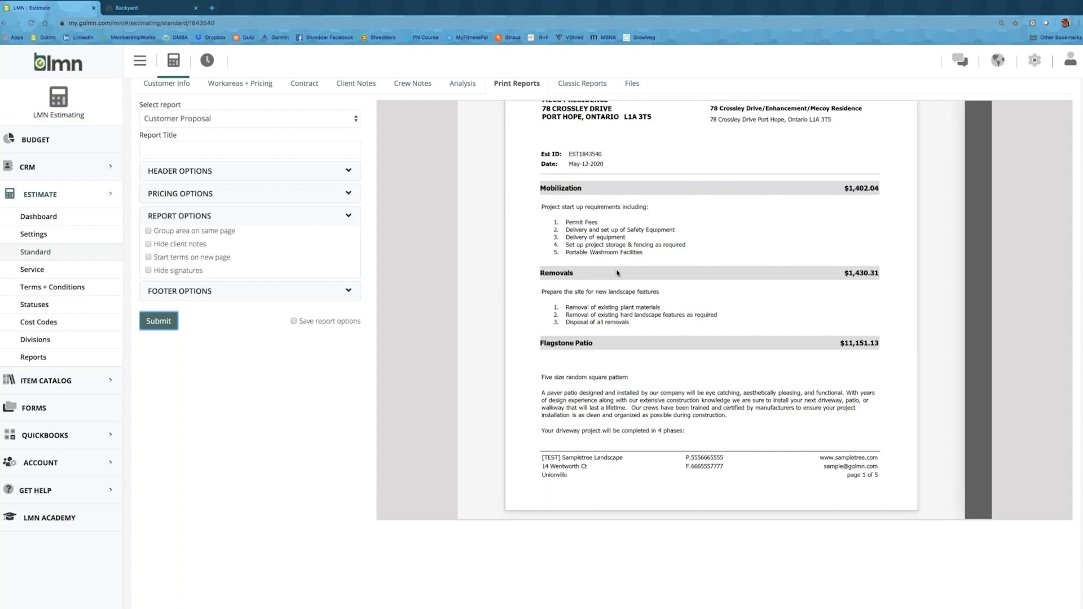
{"action": "scroll", "coordinate": [641, 403], "scroll_direction": "up", "scroll_amount": 2}
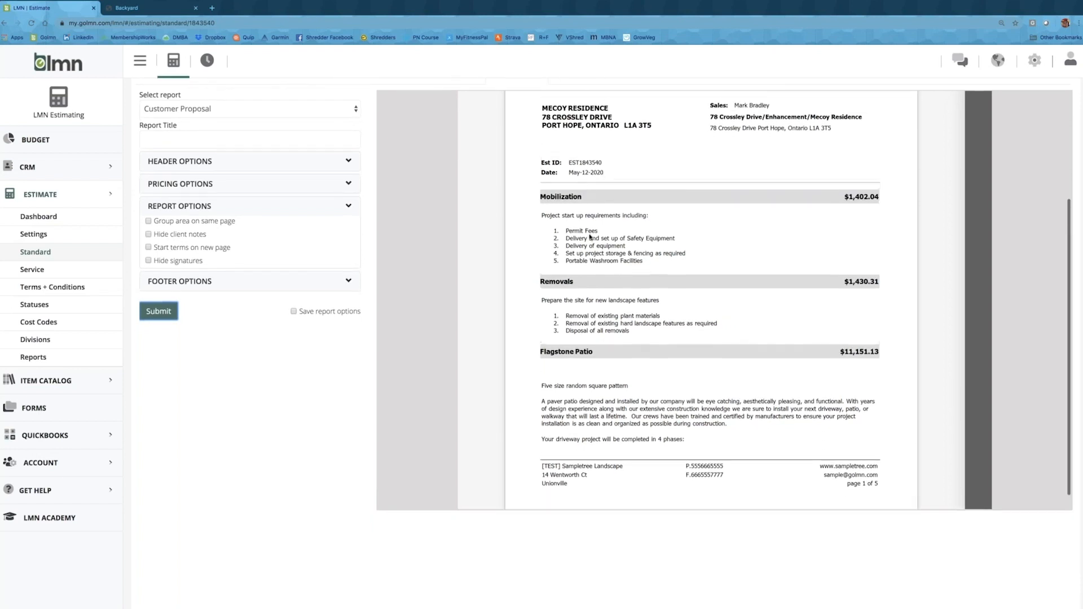
{"action": "scroll", "coordinate": [590, 237], "scroll_direction": "up", "scroll_amount": 3}
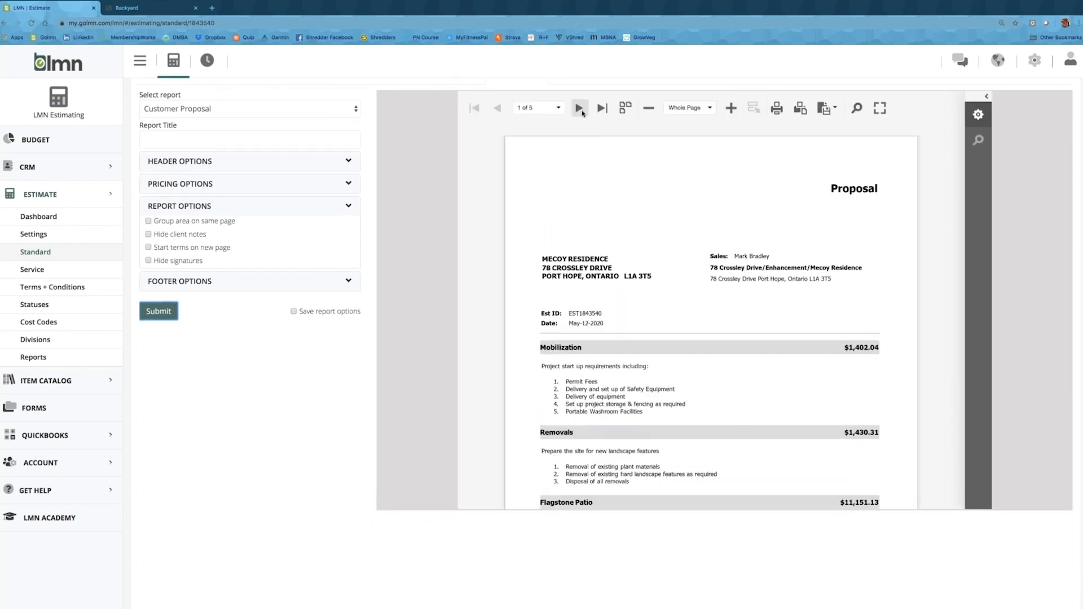
{"action": "left_click", "coordinate": [579, 108]}
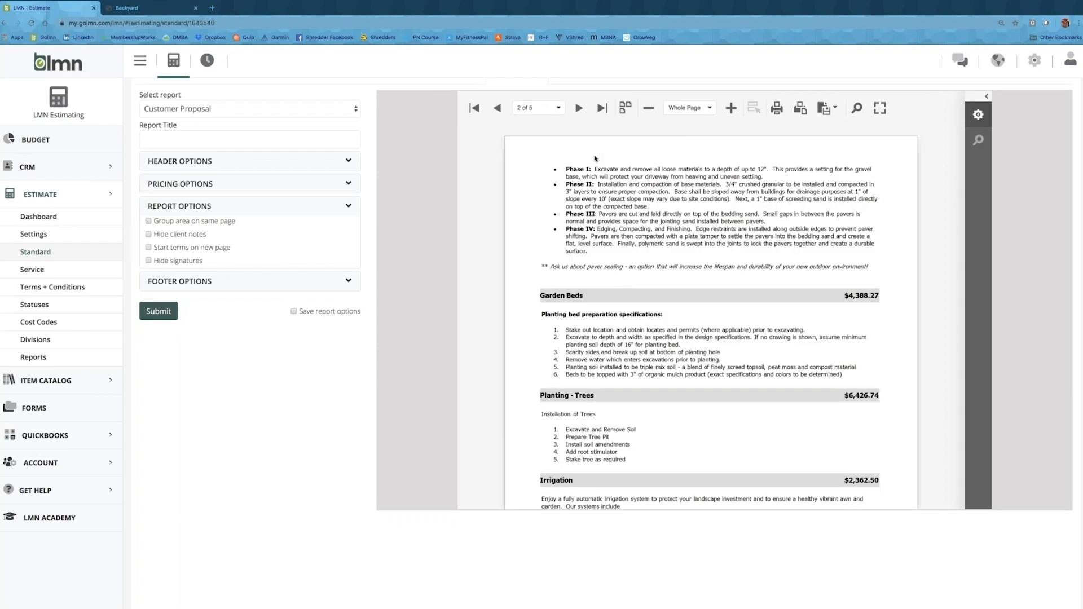
{"action": "scroll", "coordinate": [583, 172], "scroll_direction": "down", "scroll_amount": 1}
{"action": "scroll", "coordinate": [583, 172], "scroll_direction": "down", "scroll_amount": 2}
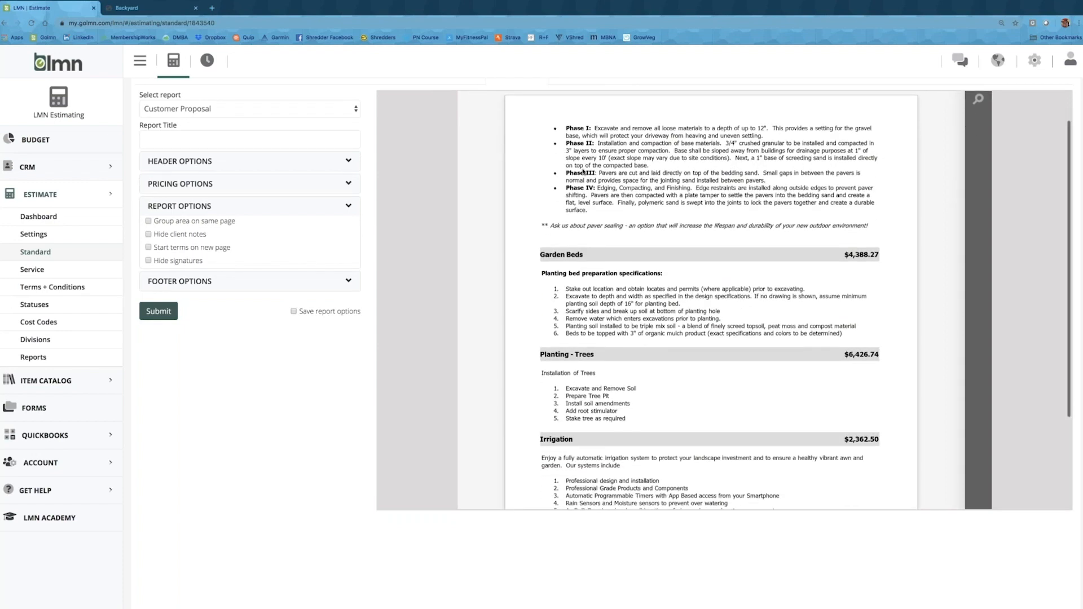
{"action": "scroll", "coordinate": [583, 172], "scroll_direction": "down", "scroll_amount": 3}
{"action": "scroll", "coordinate": [583, 172], "scroll_direction": "down", "scroll_amount": 3}
{"action": "scroll", "coordinate": [561, 153], "scroll_direction": "up", "scroll_amount": 3}
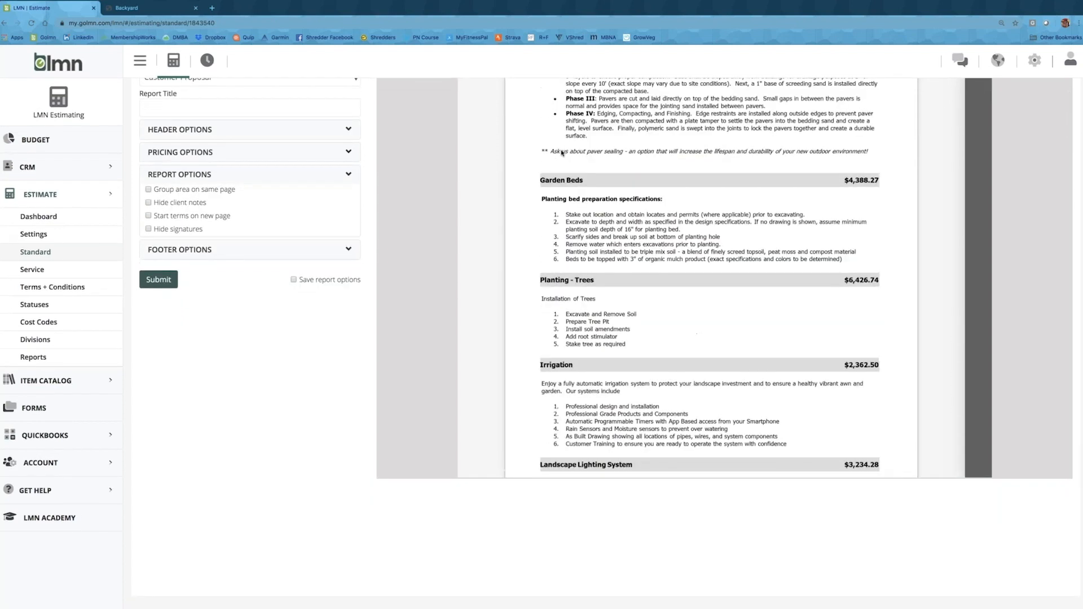
{"action": "scroll", "coordinate": [561, 153], "scroll_direction": "up", "scroll_amount": 5}
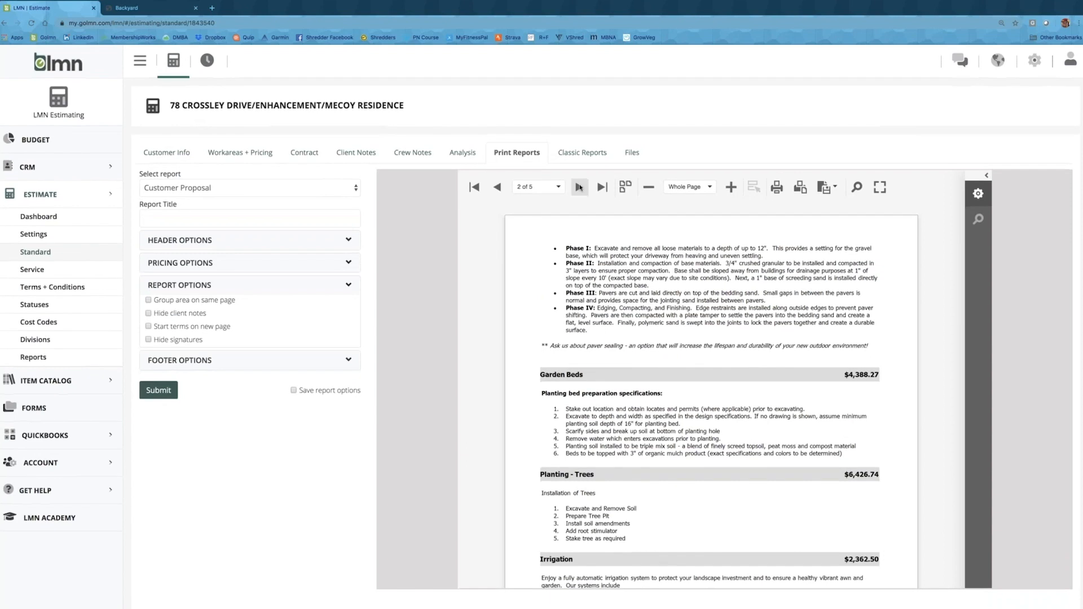
Examine the estimate total, payment terms, exclusions, warranty and signature block on pages 3 to 5 of the proposal.
{"action": "left_click", "coordinate": [580, 186]}
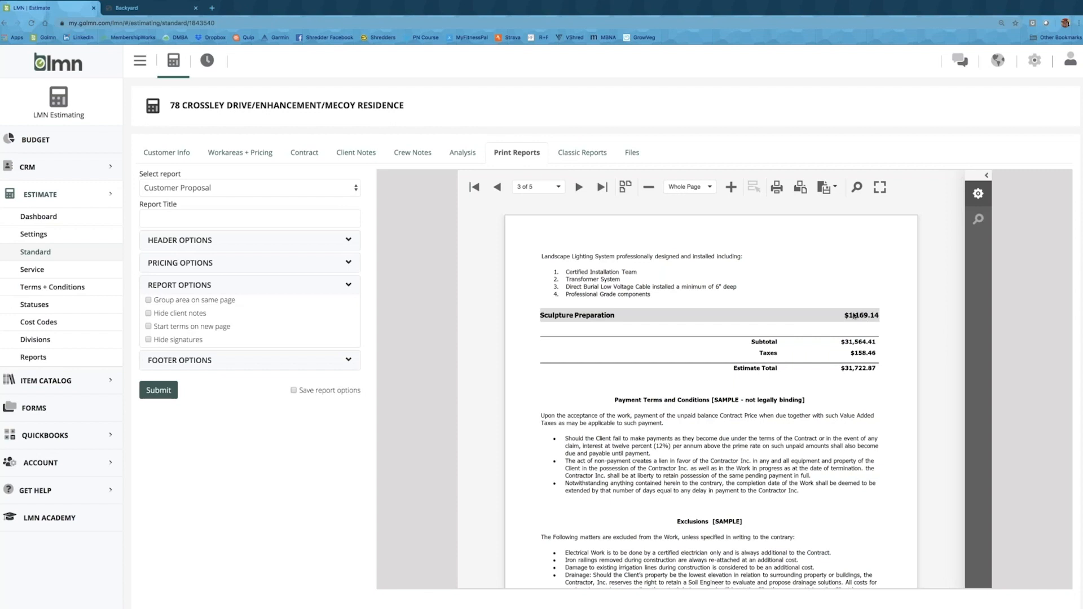
{"action": "scroll", "coordinate": [840, 341], "scroll_direction": "down", "scroll_amount": 2}
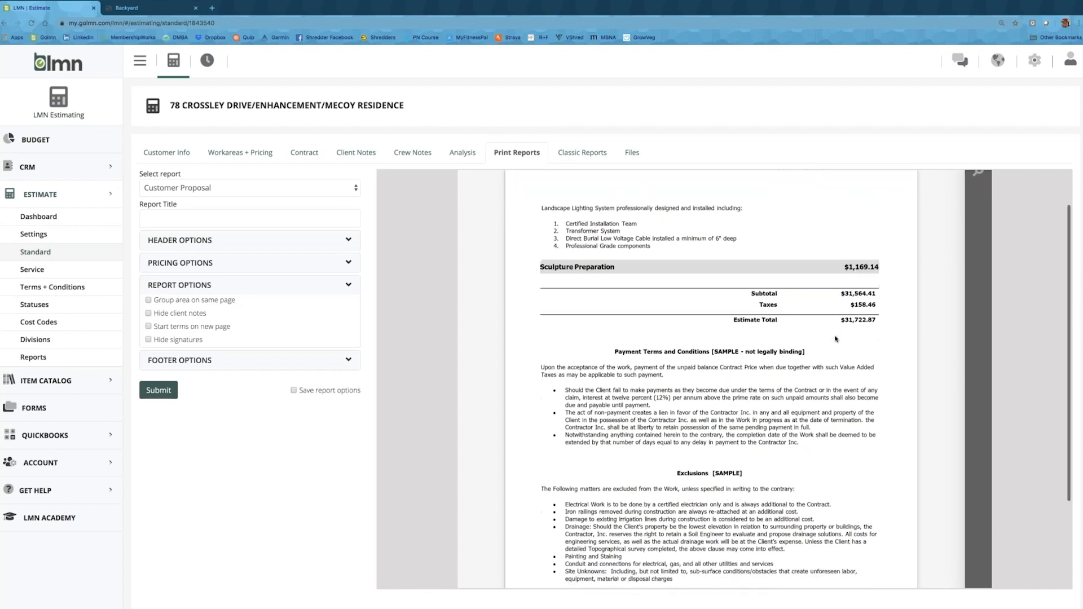
{"action": "scroll", "coordinate": [835, 338], "scroll_direction": "down", "scroll_amount": 4}
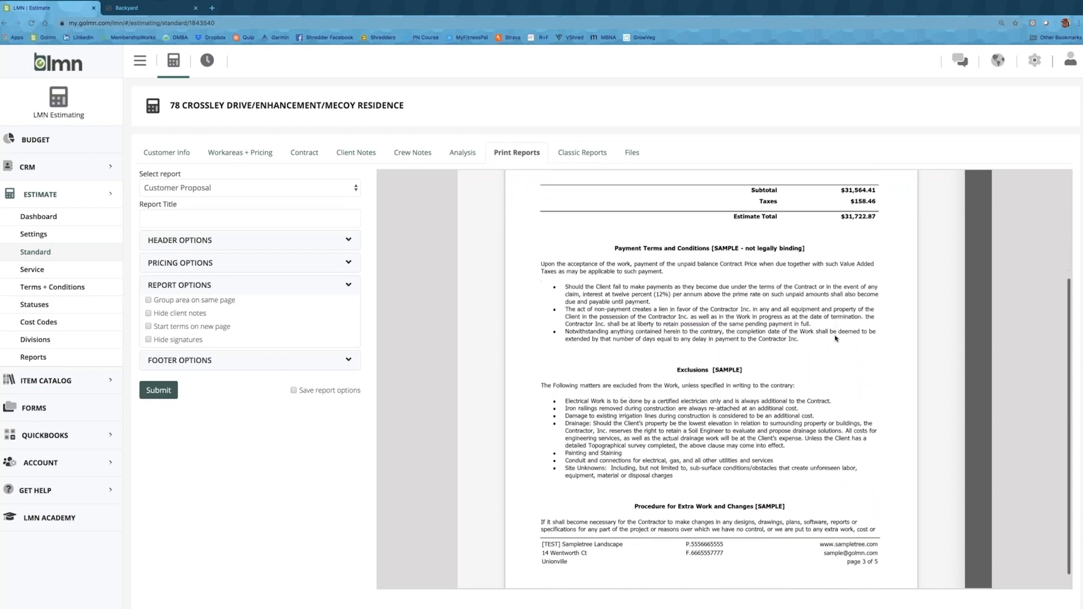
{"action": "scroll", "coordinate": [835, 338], "scroll_direction": "up", "scroll_amount": 6}
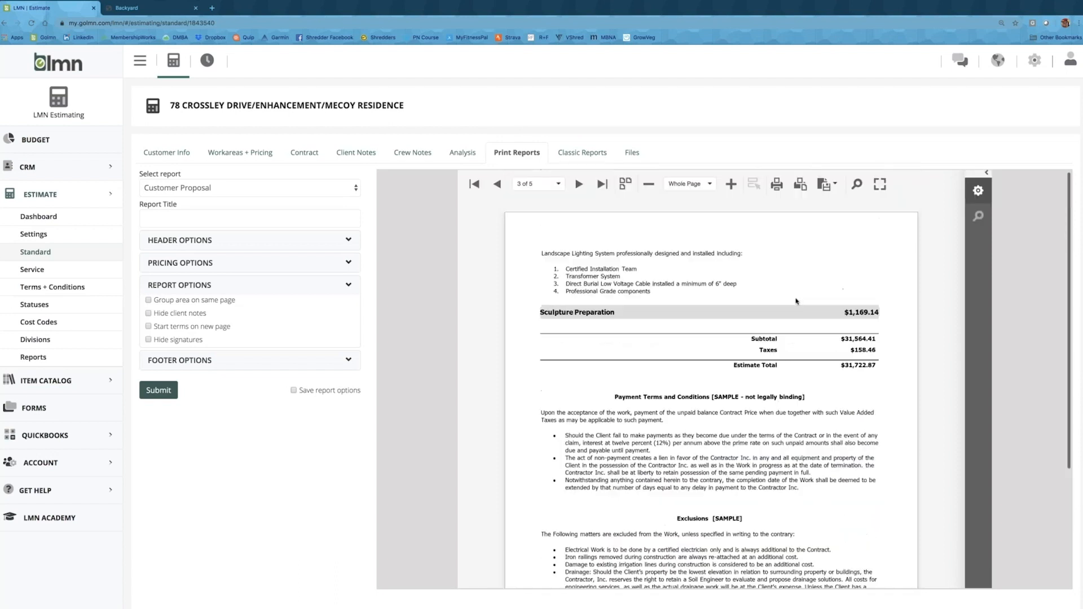
{"action": "left_click", "coordinate": [579, 186]}
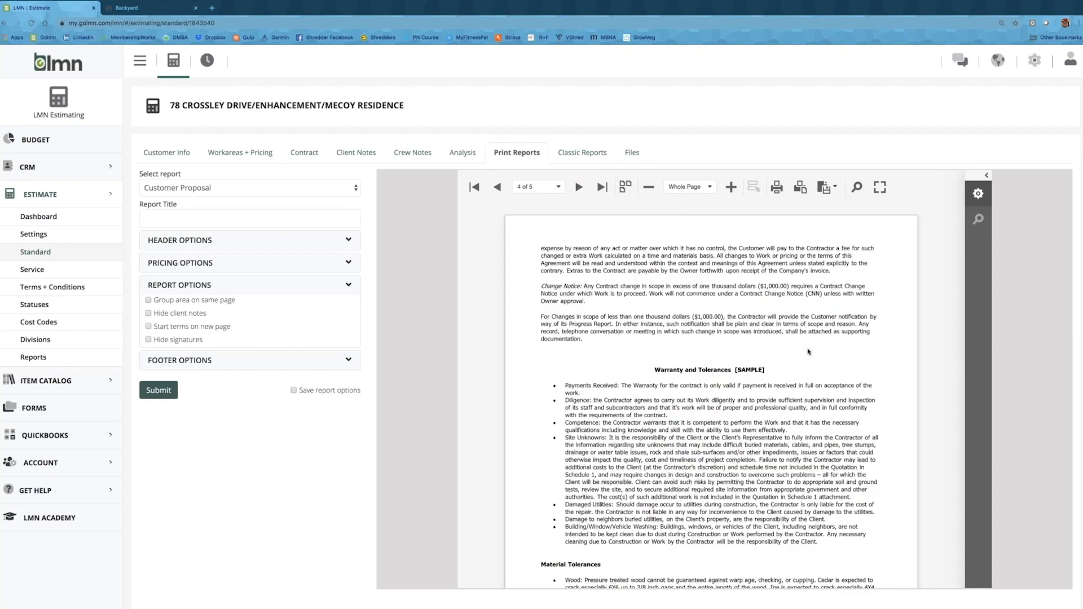
{"action": "scroll", "coordinate": [808, 351], "scroll_direction": "down", "scroll_amount": 4}
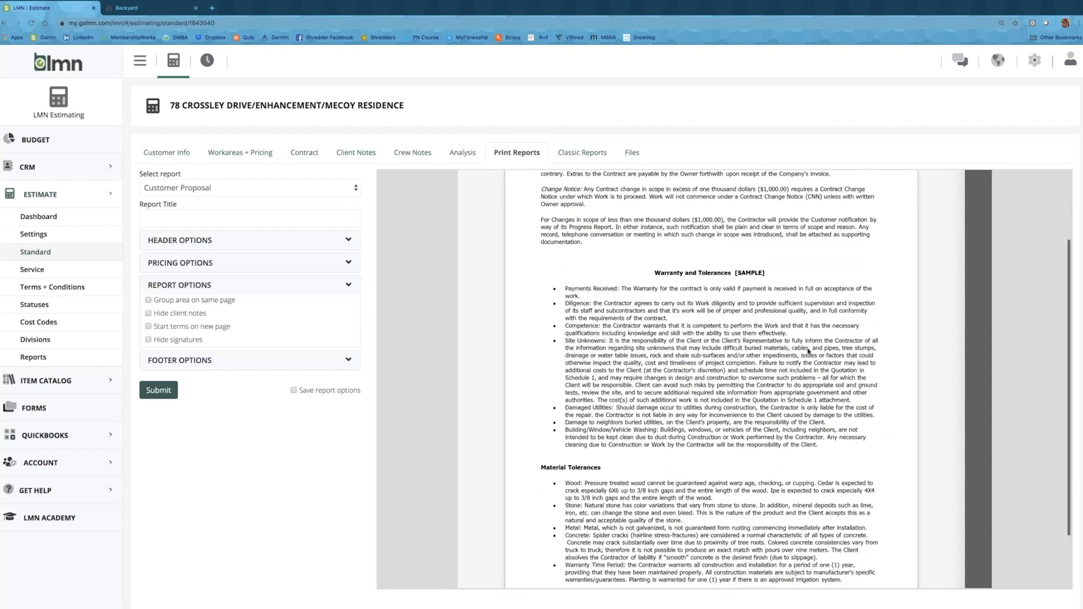
{"action": "scroll", "coordinate": [806, 351], "scroll_direction": "up", "scroll_amount": 1}
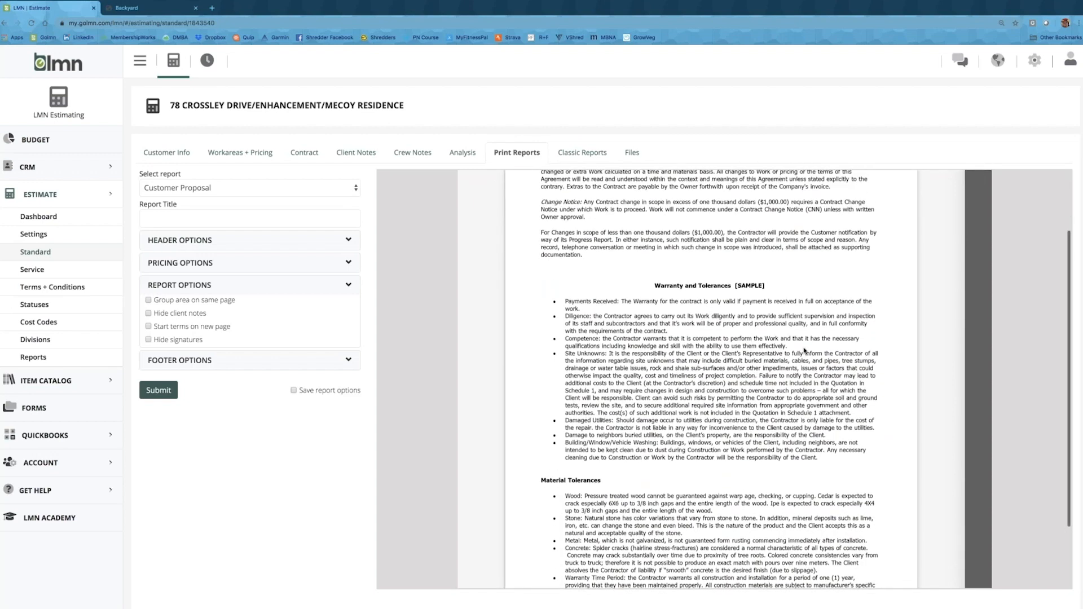
{"action": "scroll", "coordinate": [805, 350], "scroll_direction": "up", "scroll_amount": 4}
{"action": "left_click", "coordinate": [580, 189]}
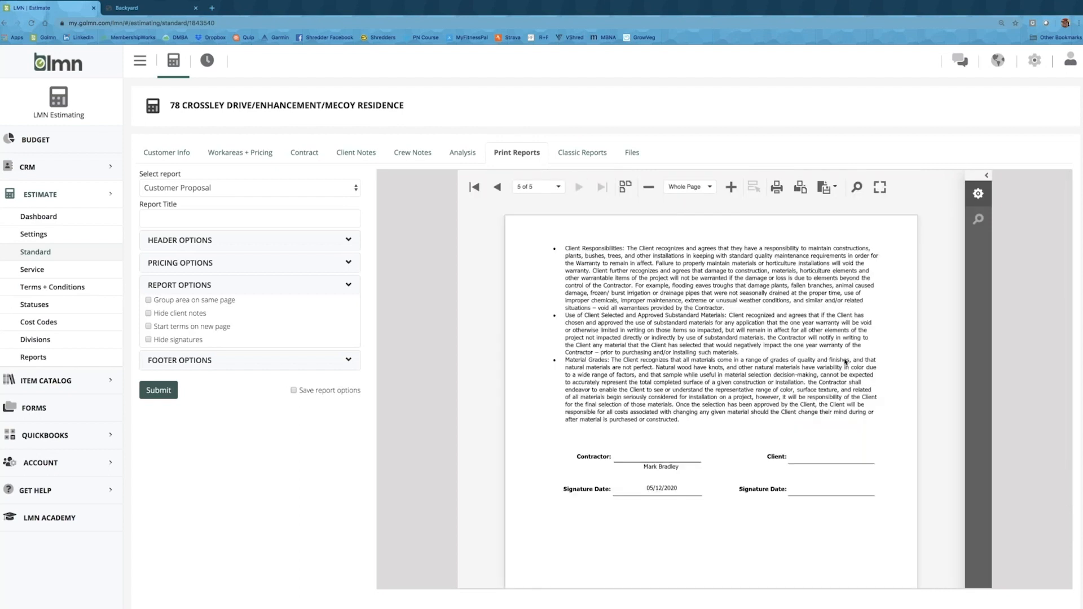
{"action": "scroll", "coordinate": [844, 362], "scroll_direction": "down", "scroll_amount": 1}
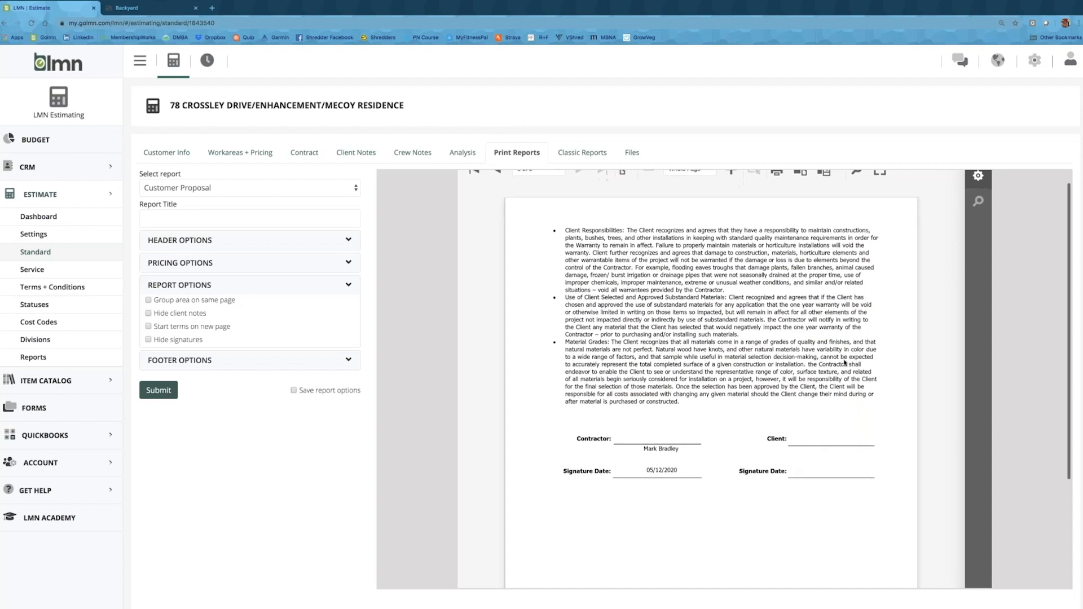
{"action": "scroll", "coordinate": [844, 363], "scroll_direction": "up", "scroll_amount": 1}
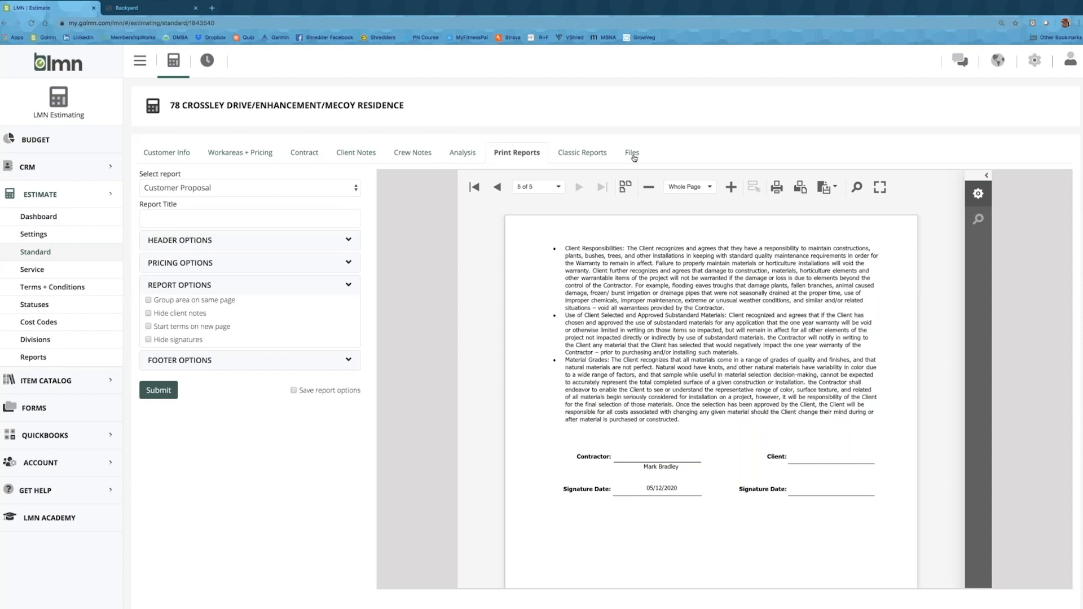
View the additional actions for the Garden Beds work area and browse the work area templates in the item catalog.
{"action": "left_click", "coordinate": [253, 165]}
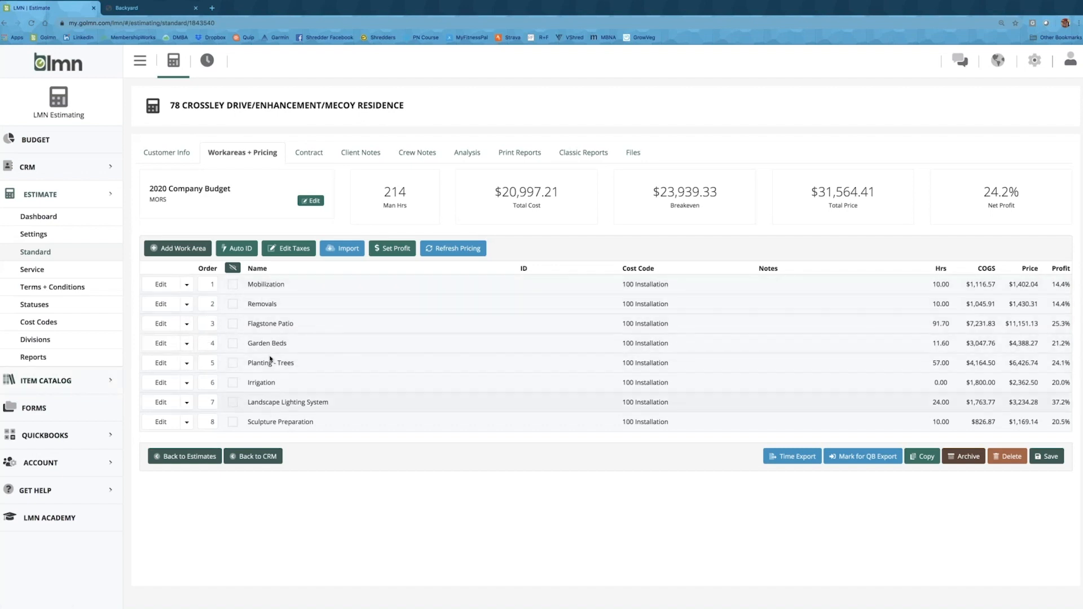
{"action": "left_click", "coordinate": [186, 343]}
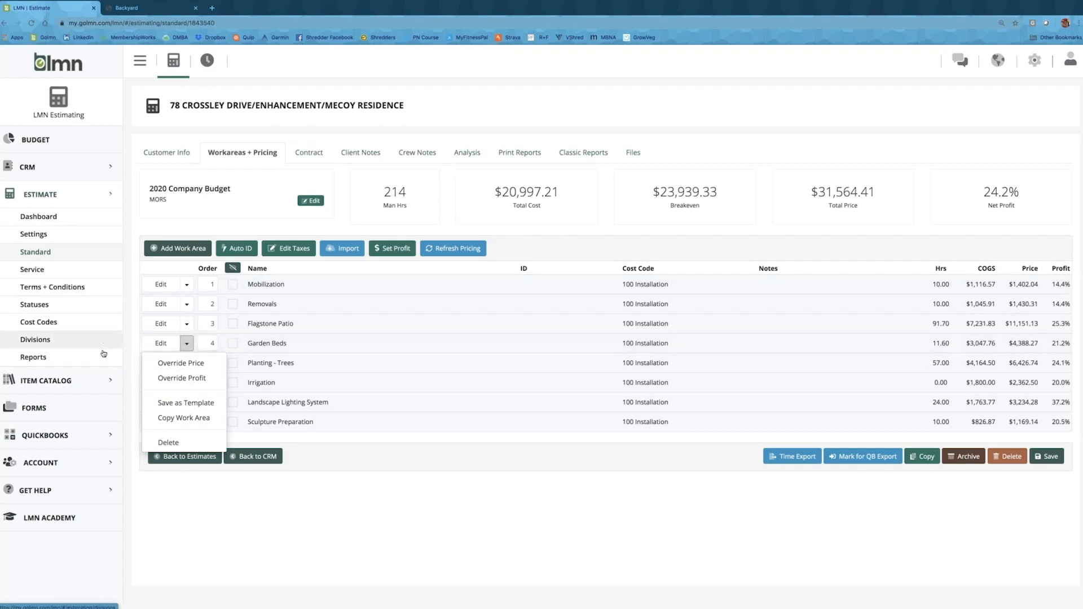
{"action": "left_click", "coordinate": [107, 381]}
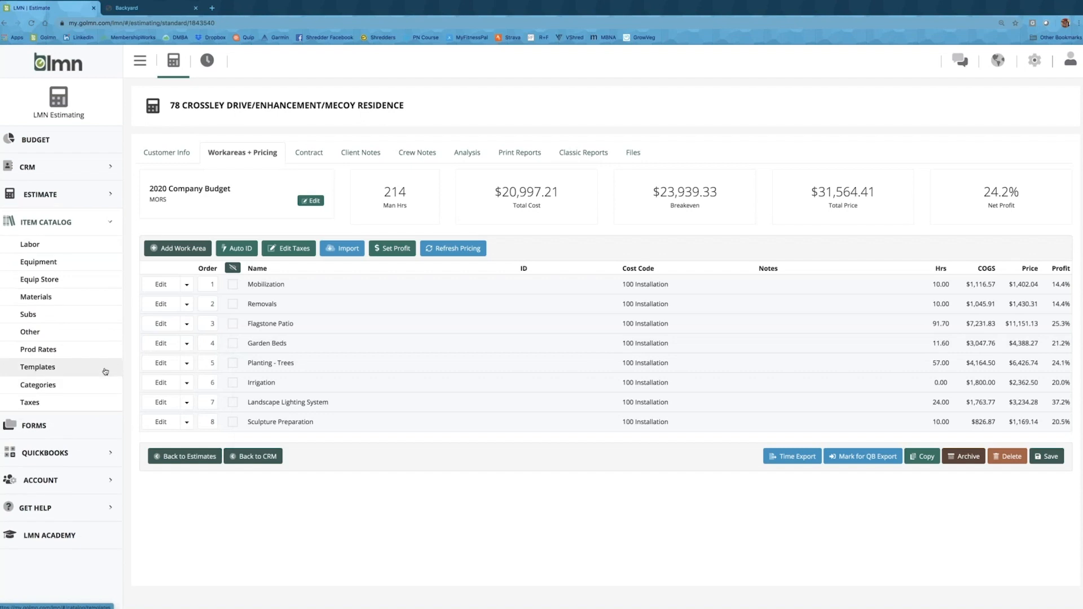
{"action": "left_click", "coordinate": [105, 371]}
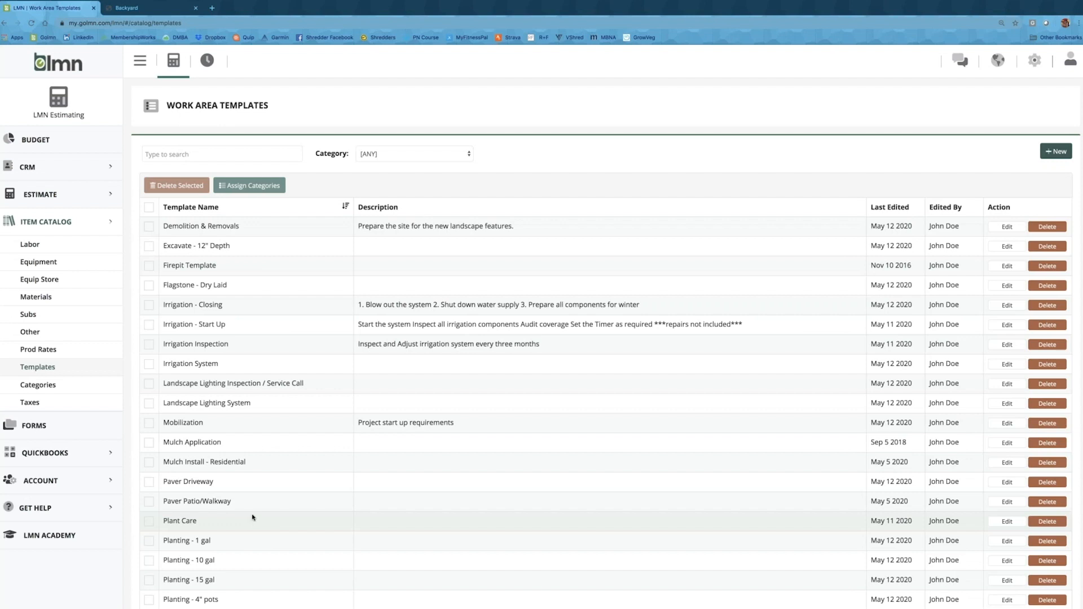
{"action": "scroll", "coordinate": [253, 516], "scroll_direction": "down", "scroll_amount": 1}
{"action": "scroll", "coordinate": [253, 515], "scroll_direction": "down", "scroll_amount": 3}
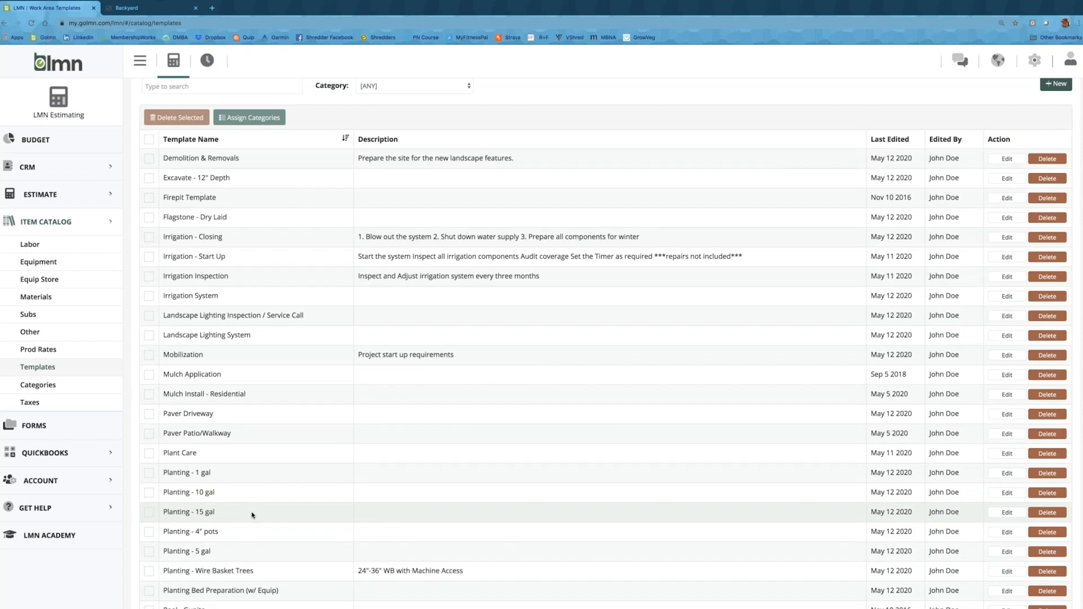
{"action": "scroll", "coordinate": [252, 514], "scroll_direction": "up", "scroll_amount": 1}
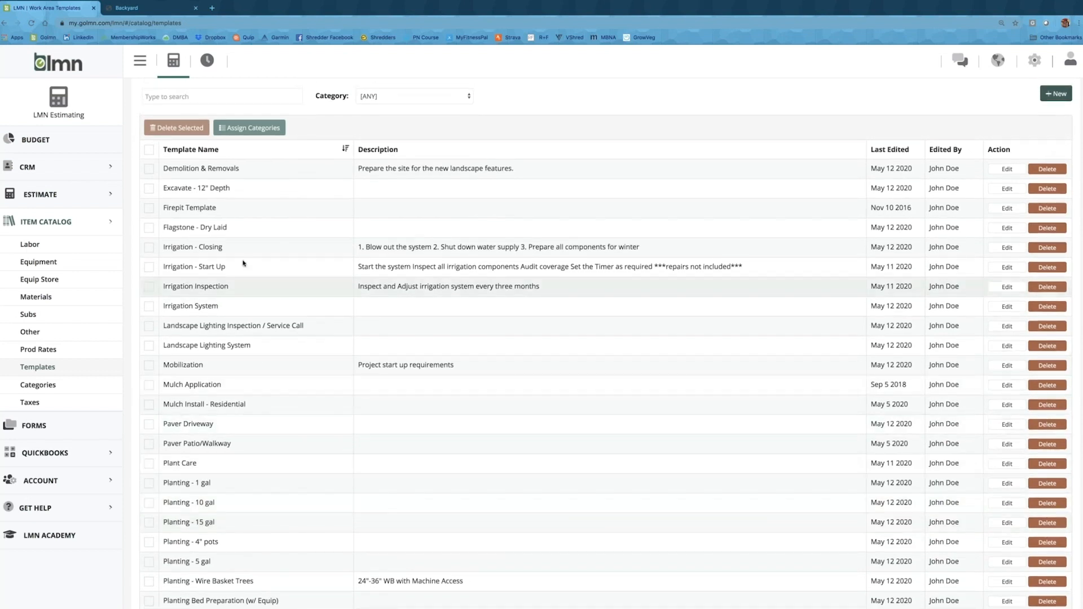
Copy the "Flagstone - Dry Laid" work area template as "Flagstone - Wet installation".
{"action": "left_click", "coordinate": [246, 231]}
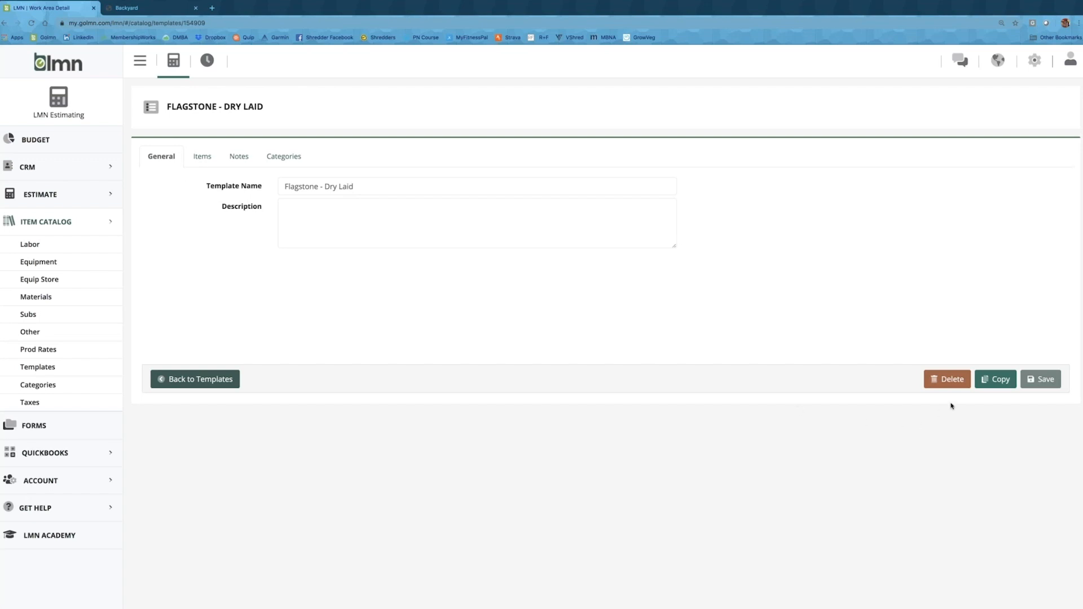
{"action": "left_click", "coordinate": [988, 381]}
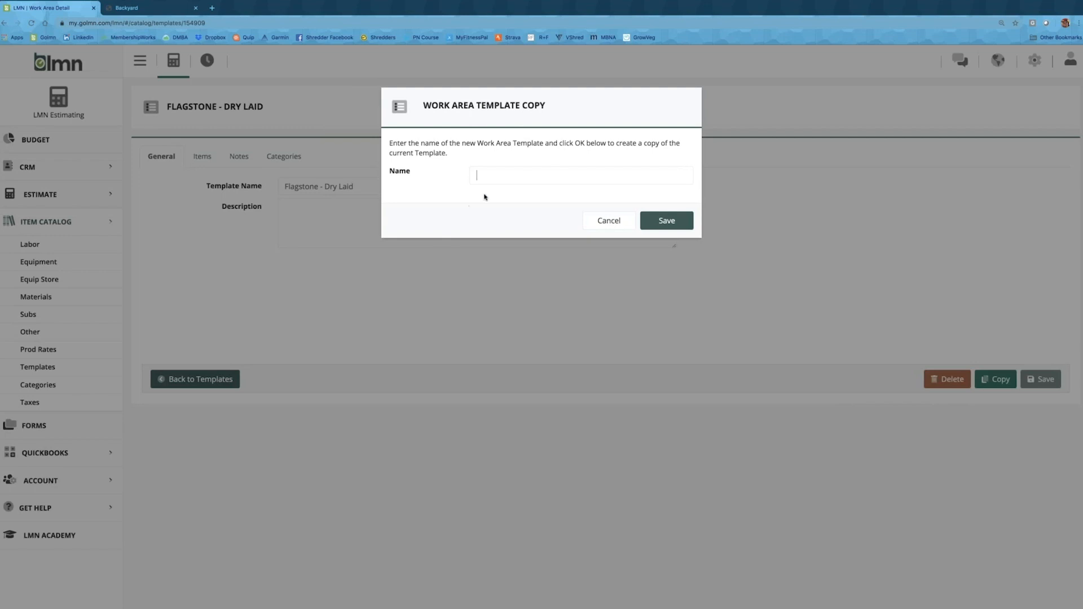
{"action": "type", "text": "Flagstone - Wet installation"}
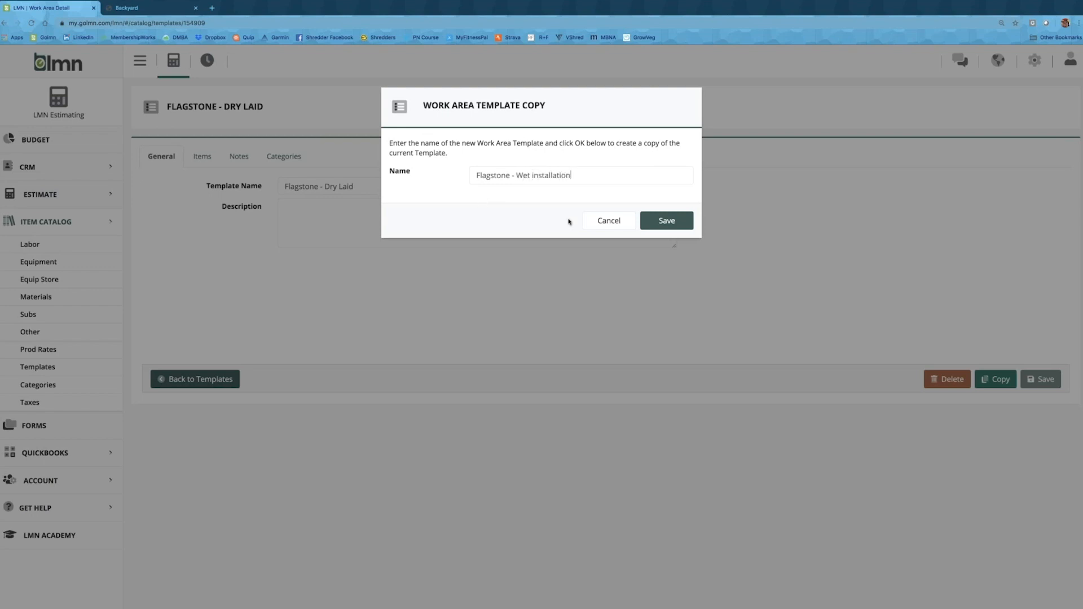
{"action": "left_click", "coordinate": [649, 220]}
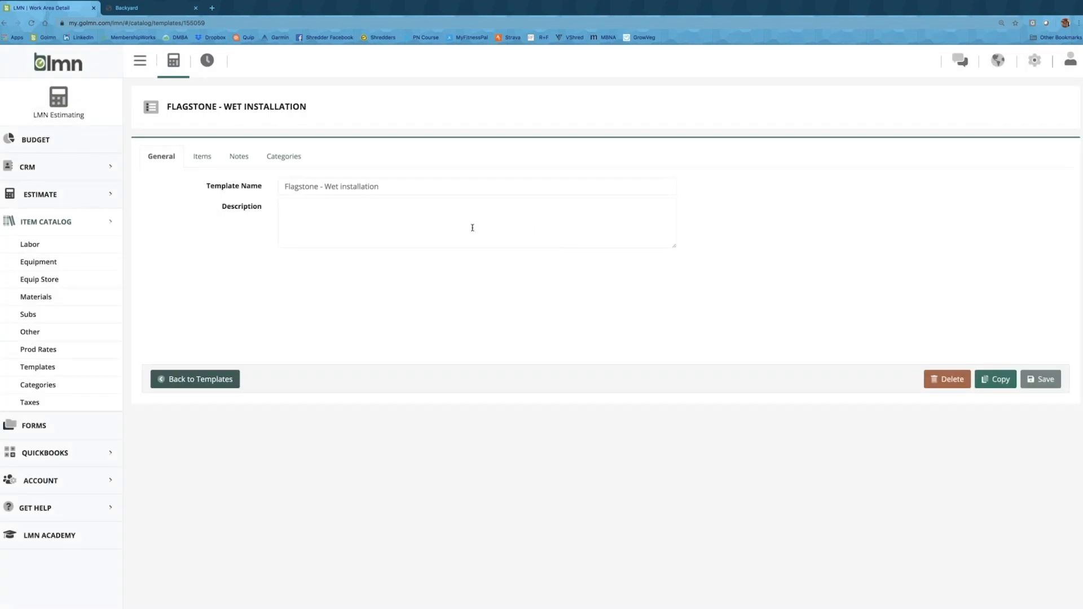
Set the suggested installation rate of the wet-installation template's Install Labor item to 4 sq. ft per hour.
{"action": "left_click", "coordinate": [204, 159]}
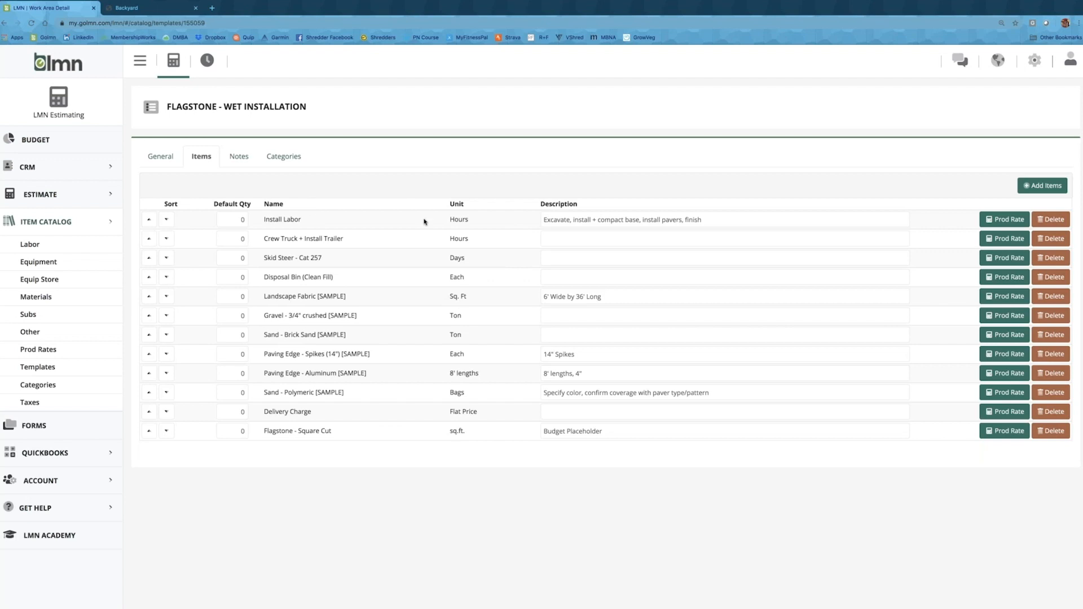
{"action": "left_click", "coordinate": [993, 220]}
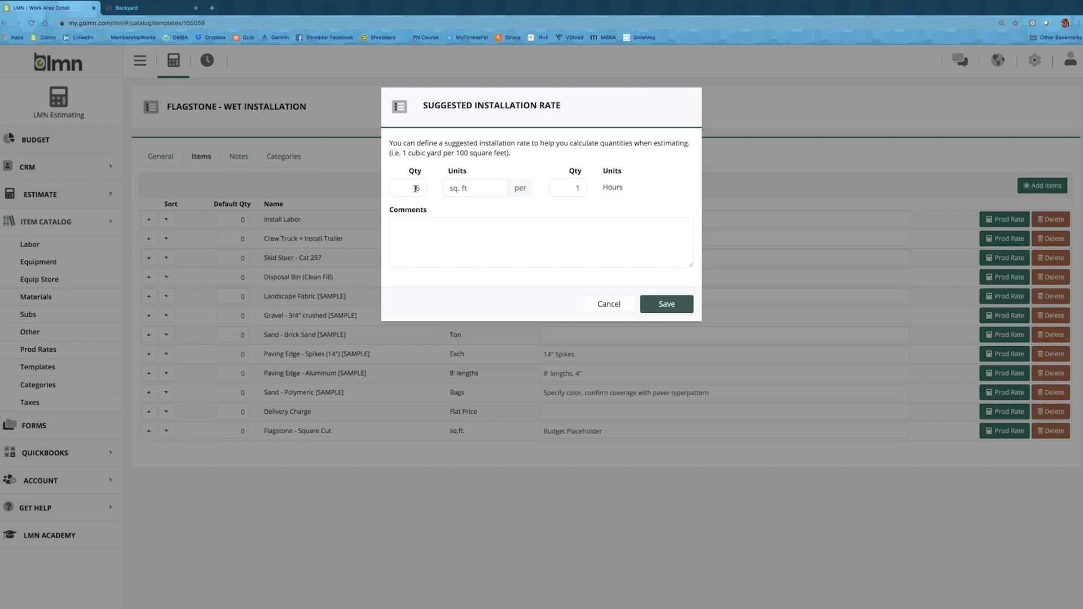
{"action": "left_click_drag", "start_coordinate": [416, 188], "coordinate": [419, 189]}
{"action": "type", "text": "4"}
{"action": "left_click", "coordinate": [667, 307]}
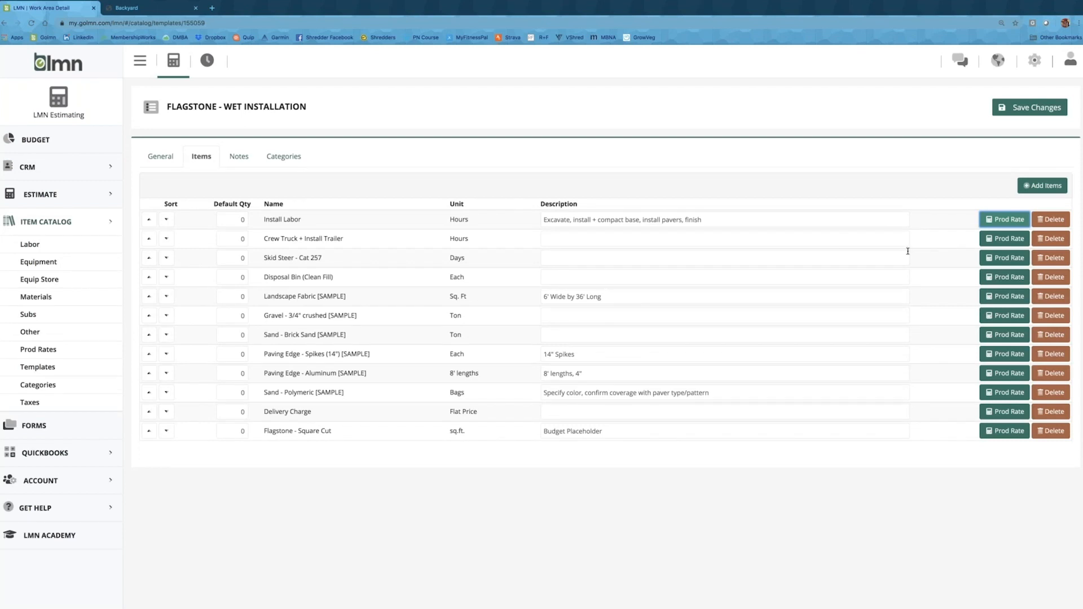
Check the suggested installation rates of the Crew Truck + Install Trailer and 3/4" crushed gravel items.
{"action": "left_click", "coordinate": [989, 244]}
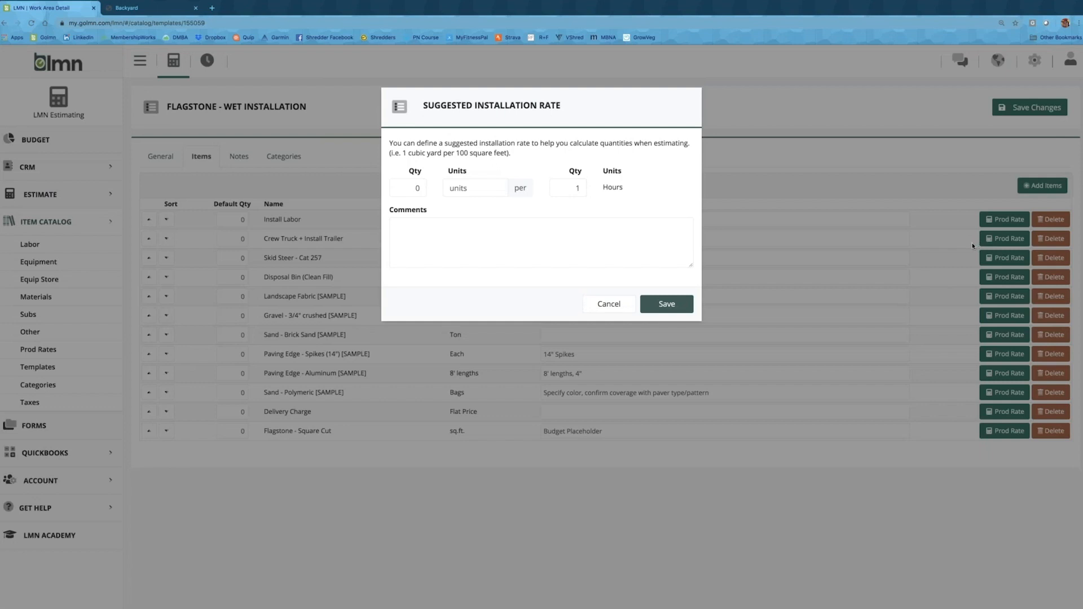
{"action": "left_click", "coordinate": [606, 304]}
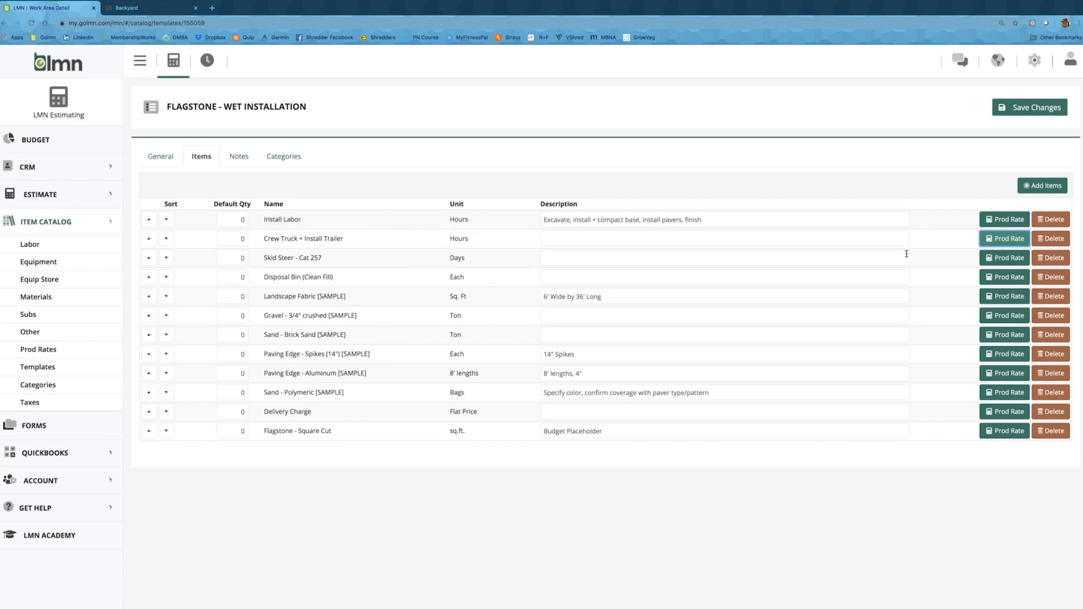
{"action": "left_click", "coordinate": [1009, 316]}
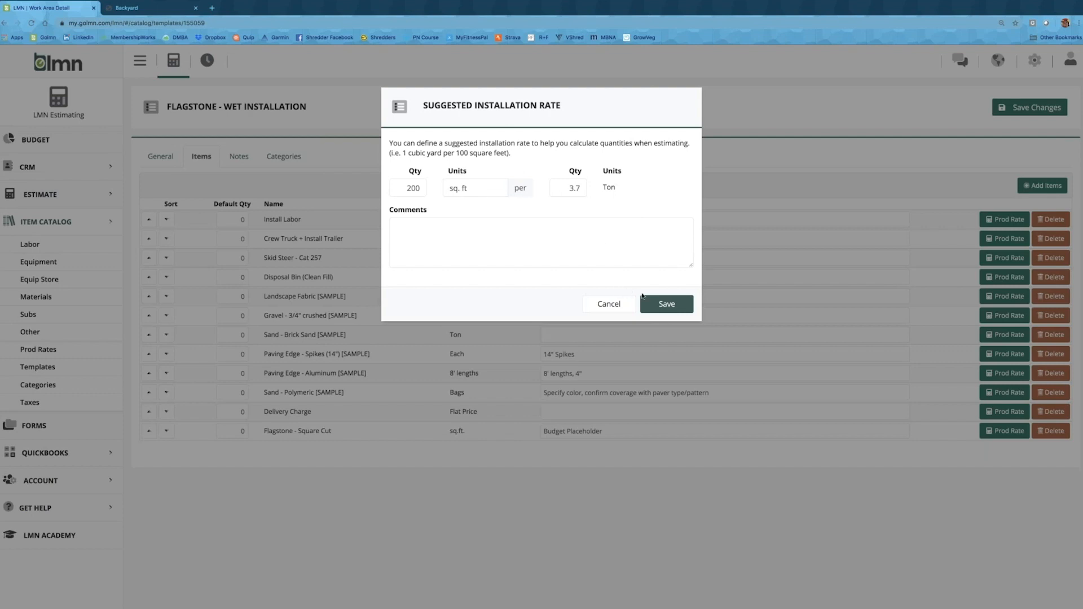
{"action": "left_click", "coordinate": [664, 304]}
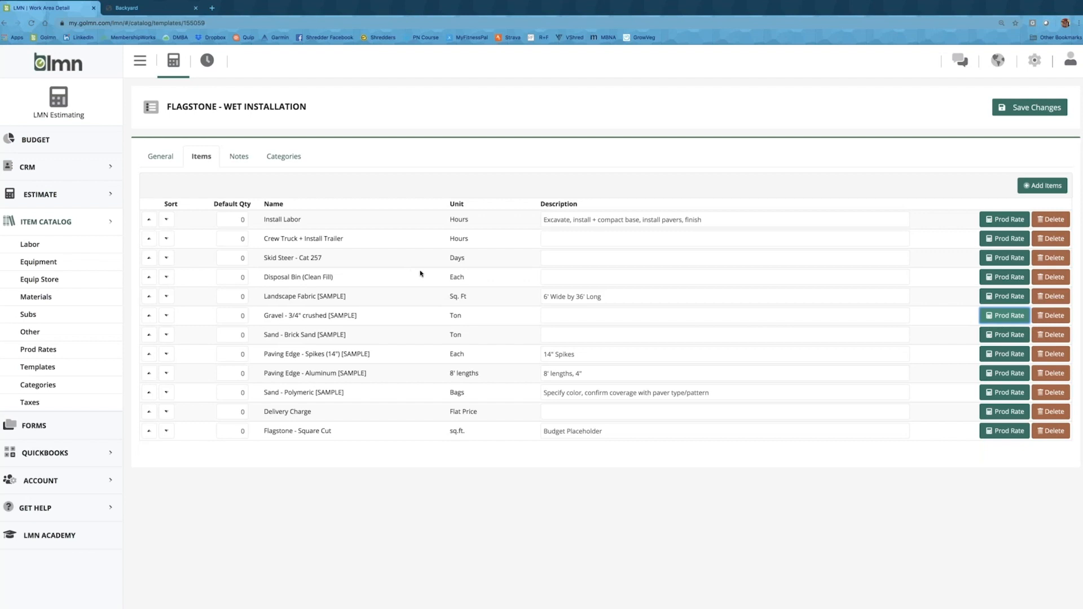
Search the materials available for the template for "mortor", and replace the search text with "Type S".
{"action": "left_click", "coordinate": [1053, 192]}
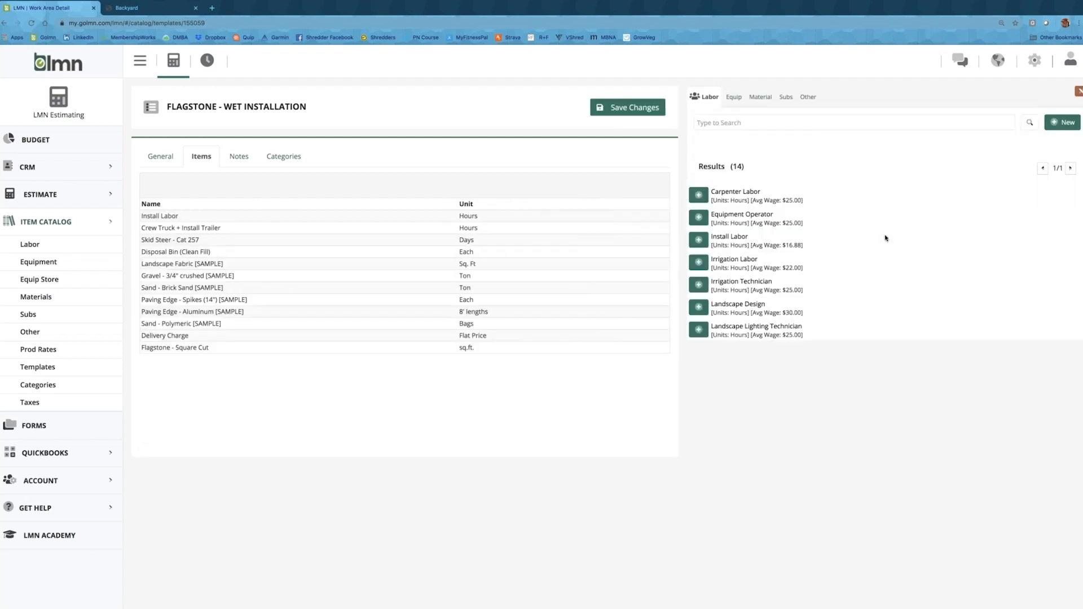
{"action": "left_click", "coordinate": [764, 99]}
{"action": "left_click", "coordinate": [765, 150]}
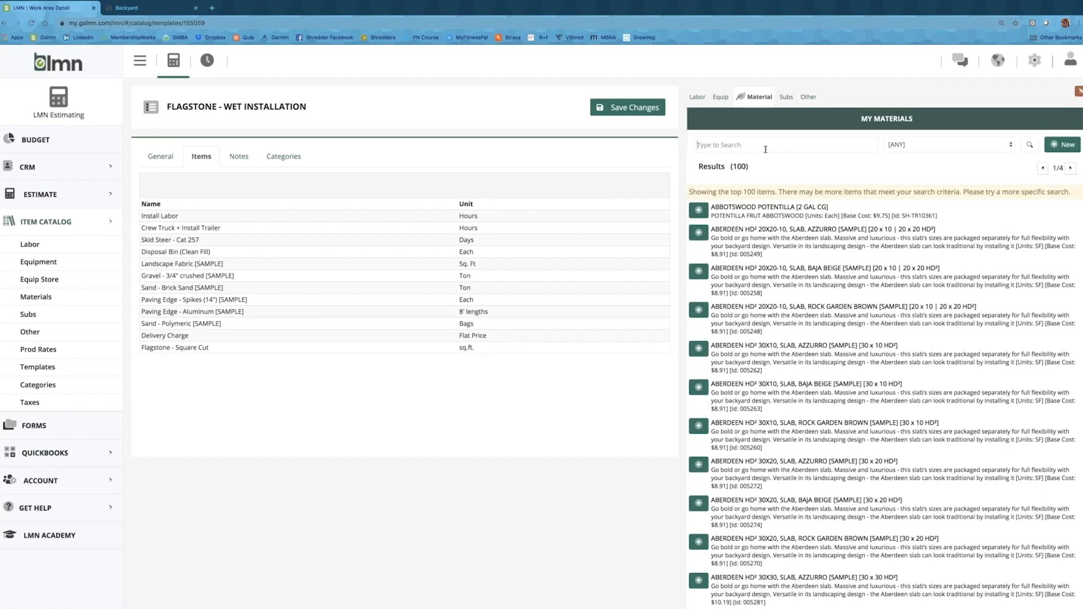
{"action": "type", "text": "mortor"}
{"action": "left_click", "coordinate": [1029, 145]}
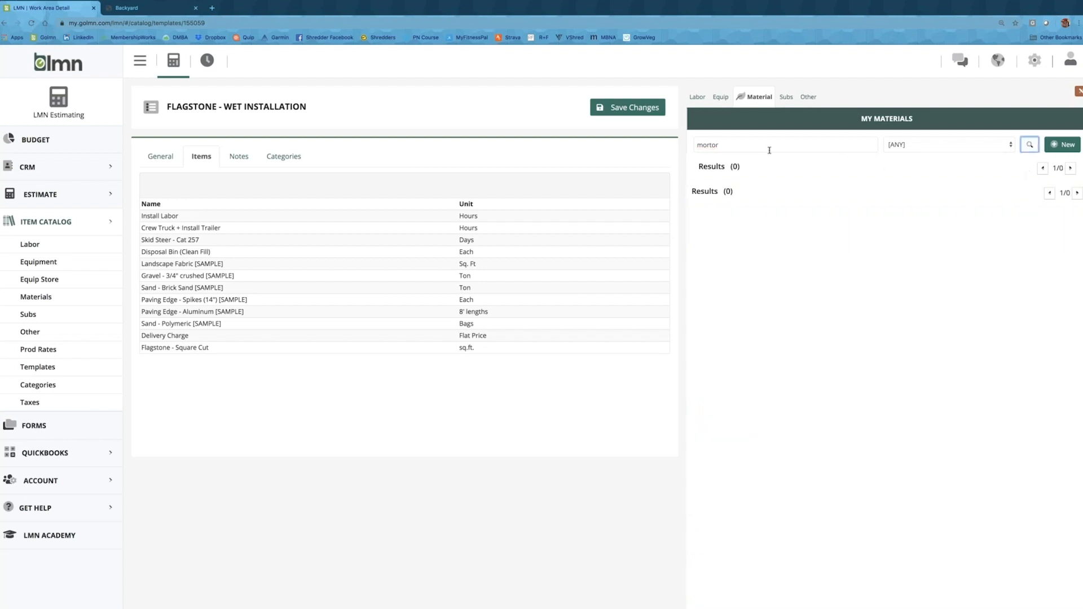
{"action": "left_click_drag", "start_coordinate": [786, 144], "coordinate": [656, 142]}
{"action": "type", "text": "Type S"}
Try to save a new material item named "Type S Mortor Mix" with units Each and a unit cost of 20.
{"action": "left_click", "coordinate": [1061, 146]}
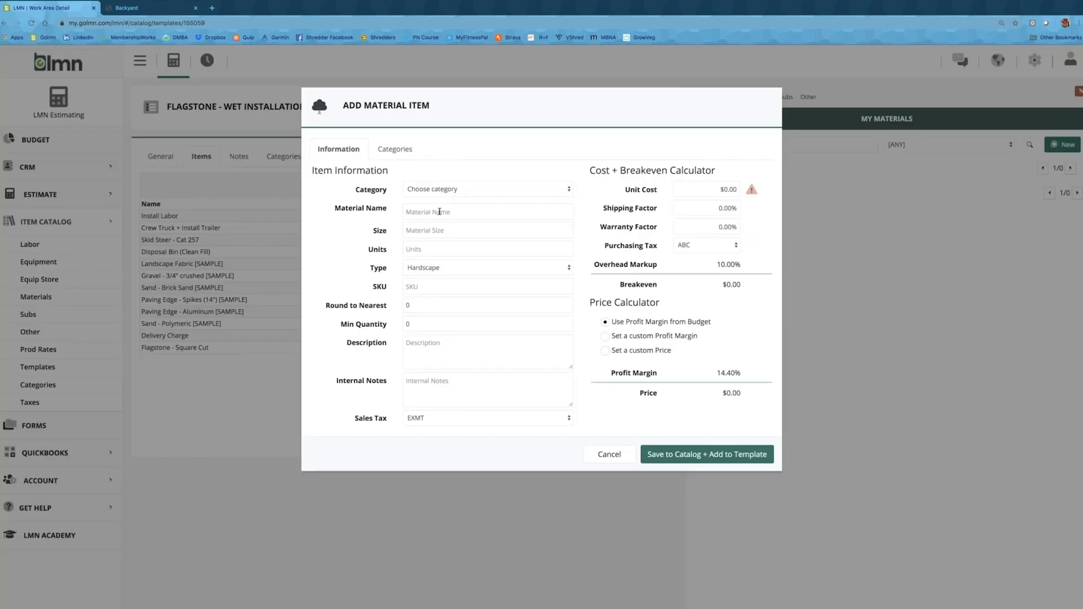
{"action": "type", "text": "Type S Mortor Mix"}
{"action": "left_click", "coordinate": [470, 228]}
{"action": "left_click", "coordinate": [458, 244]}
{"action": "type", "text": "Each"}
{"action": "left_click", "coordinate": [704, 190]}
{"action": "type", "text": "20"}
{"action": "left_click", "coordinate": [759, 196]}
{"action": "left_click", "coordinate": [717, 454]}
{"action": "left_click", "coordinate": [613, 71]}
Remove the Lighting category from the new material, try saving it again, and discard the item.
{"action": "left_click", "coordinate": [395, 150]}
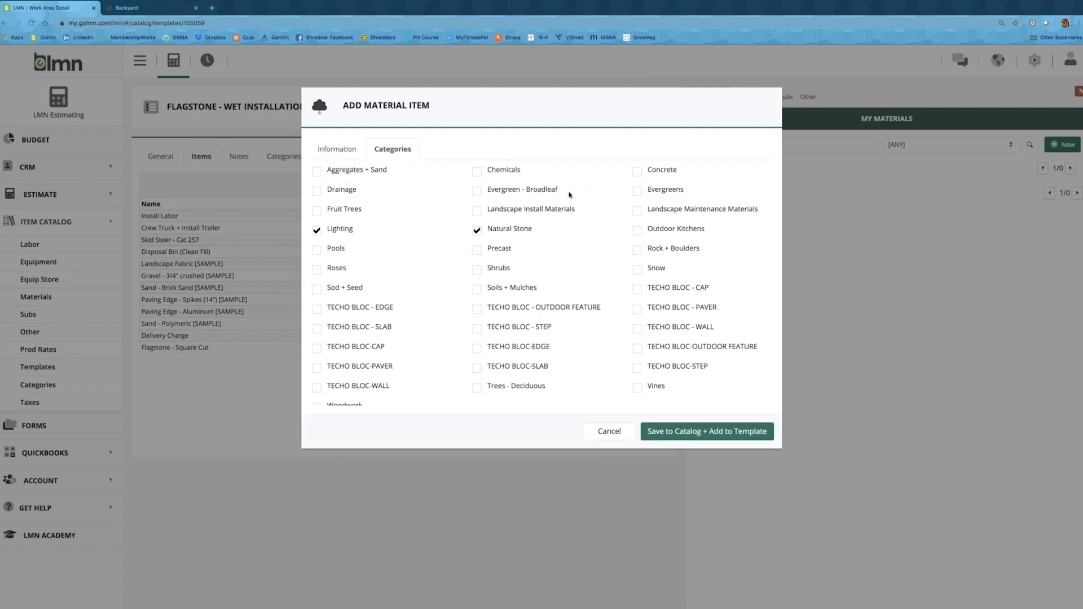
{"action": "left_click", "coordinate": [316, 230]}
{"action": "left_click", "coordinate": [660, 431]}
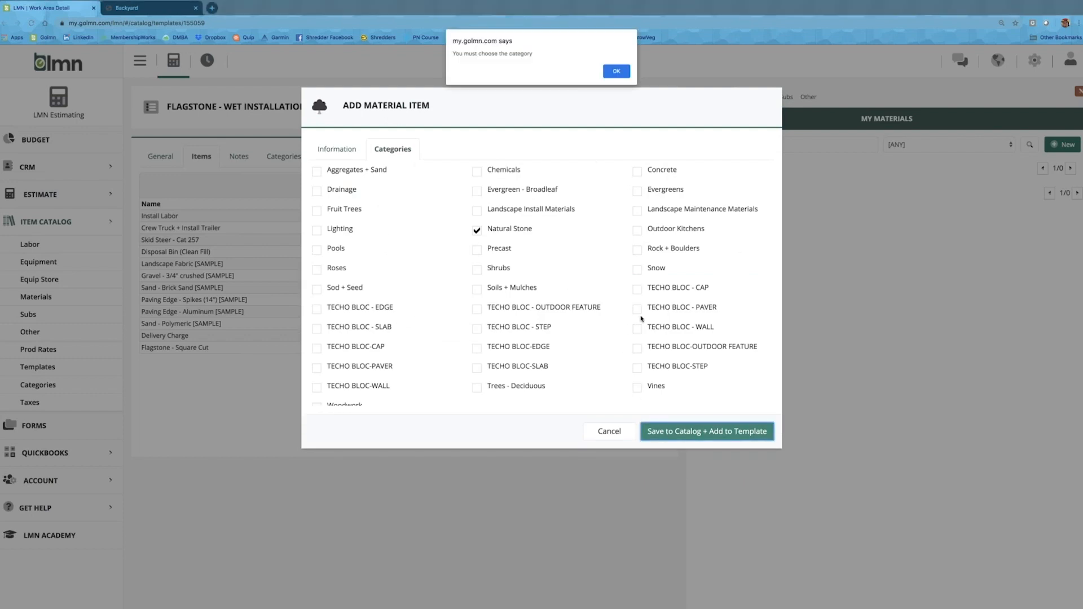
{"action": "left_click", "coordinate": [618, 71]}
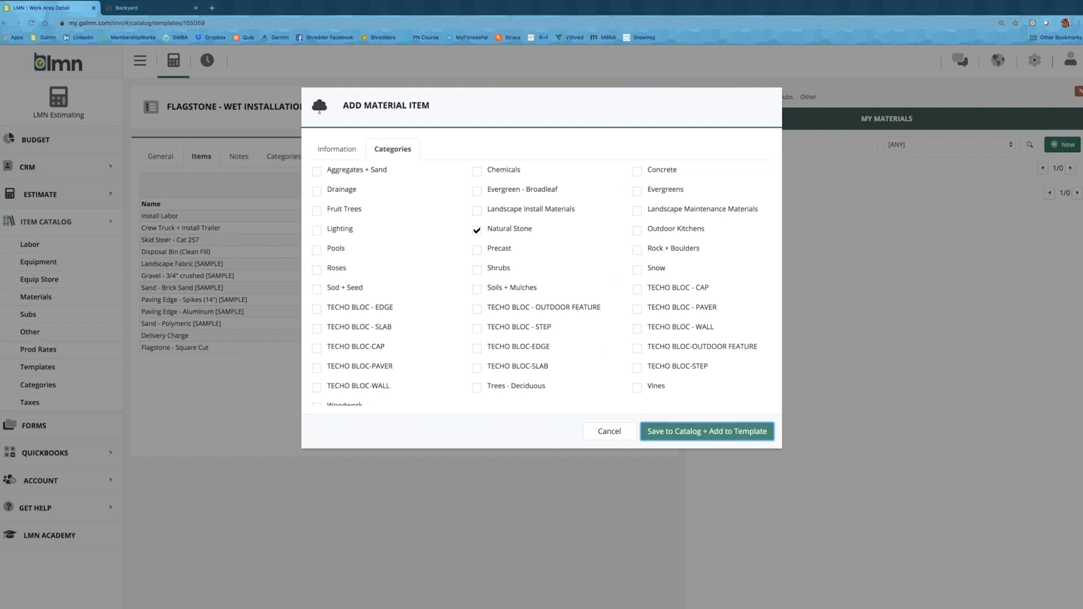
{"action": "left_click", "coordinate": [609, 430]}
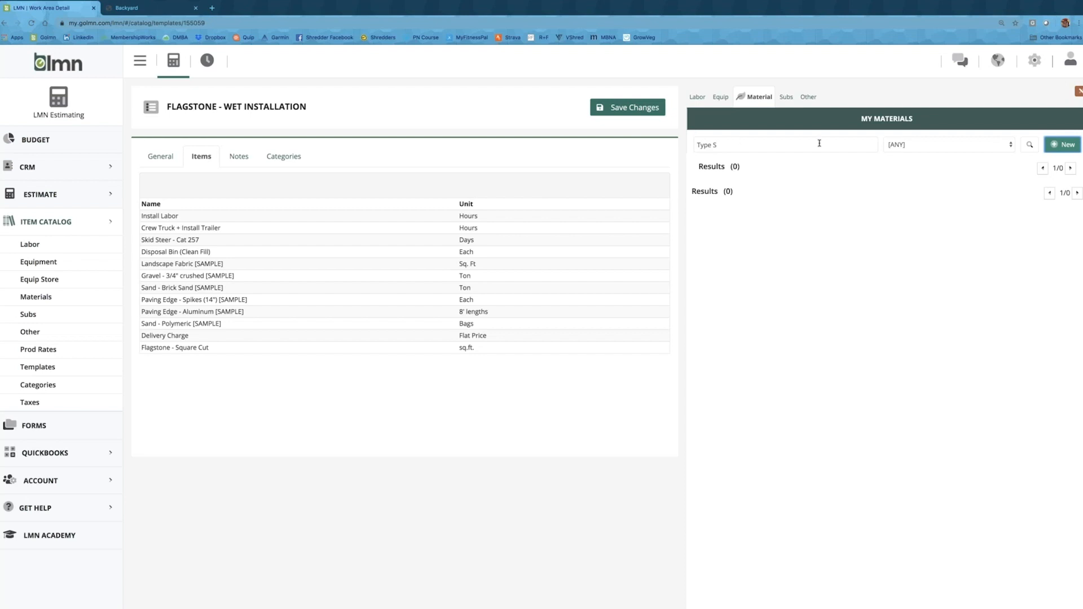
Return to the work area templates list, discarding the unsaved changes to the wet-installation template.
{"action": "left_click", "coordinate": [165, 158]}
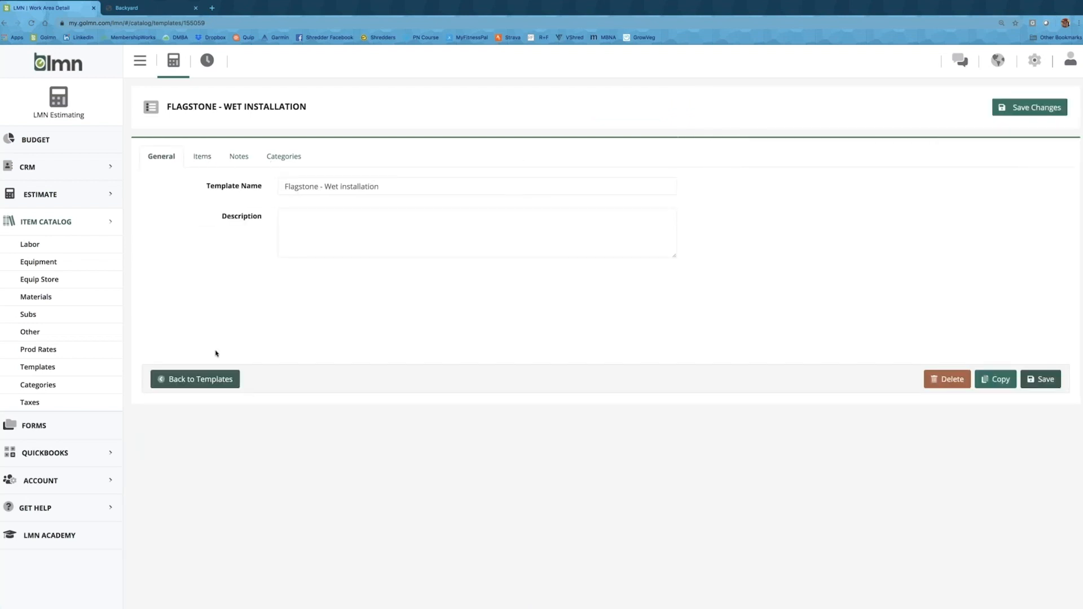
{"action": "left_click", "coordinate": [202, 378]}
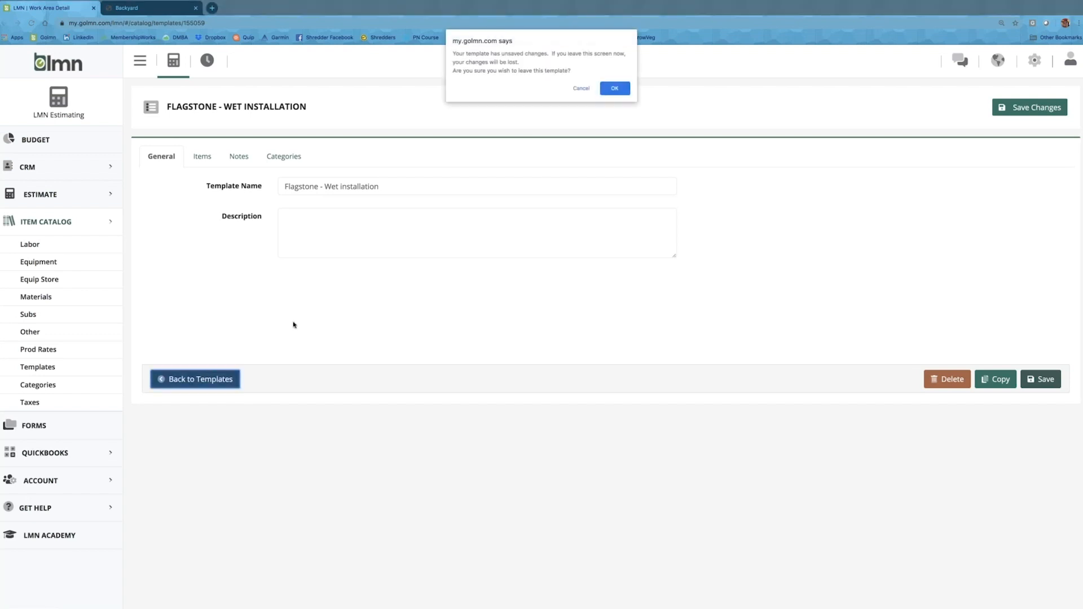
{"action": "left_click", "coordinate": [615, 89]}
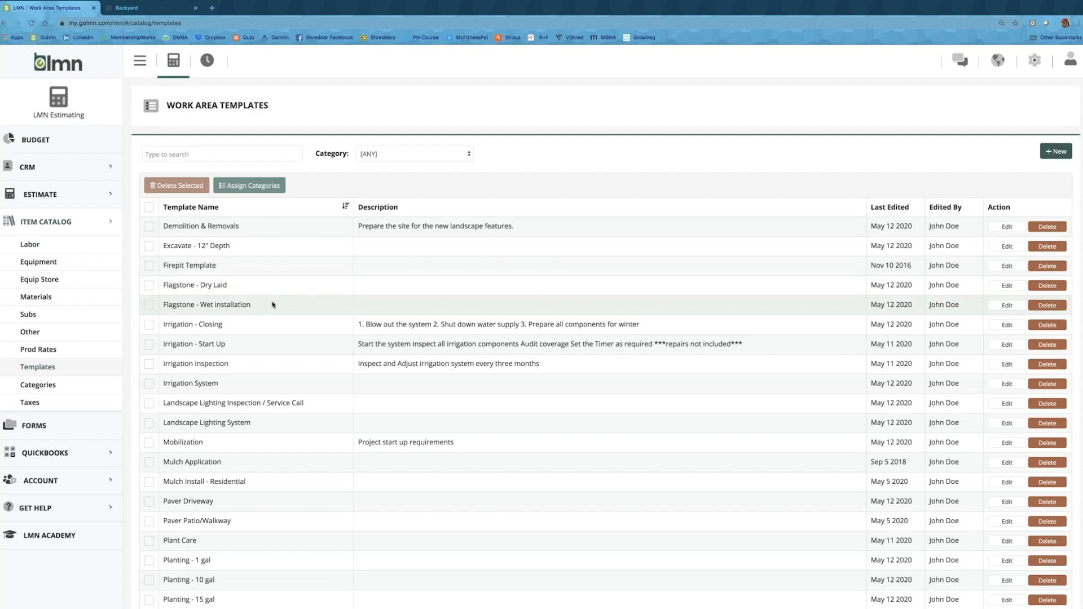
Open the May 12 2020 Enhancement estimate from the standard estimates and show its work areas and pricing.
{"action": "left_click", "coordinate": [53, 194]}
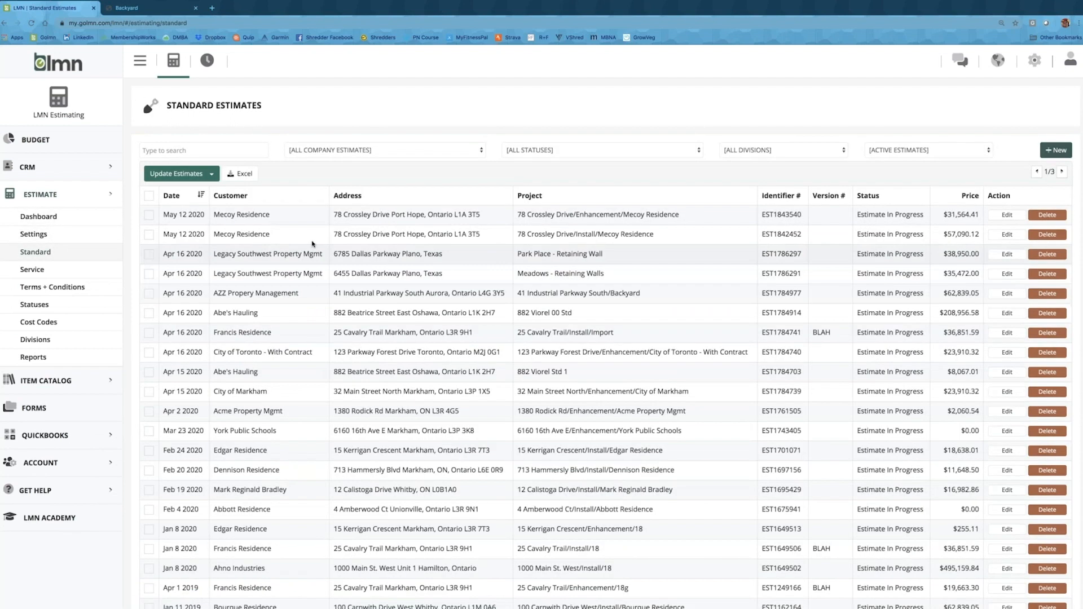
{"action": "left_click", "coordinate": [364, 215]}
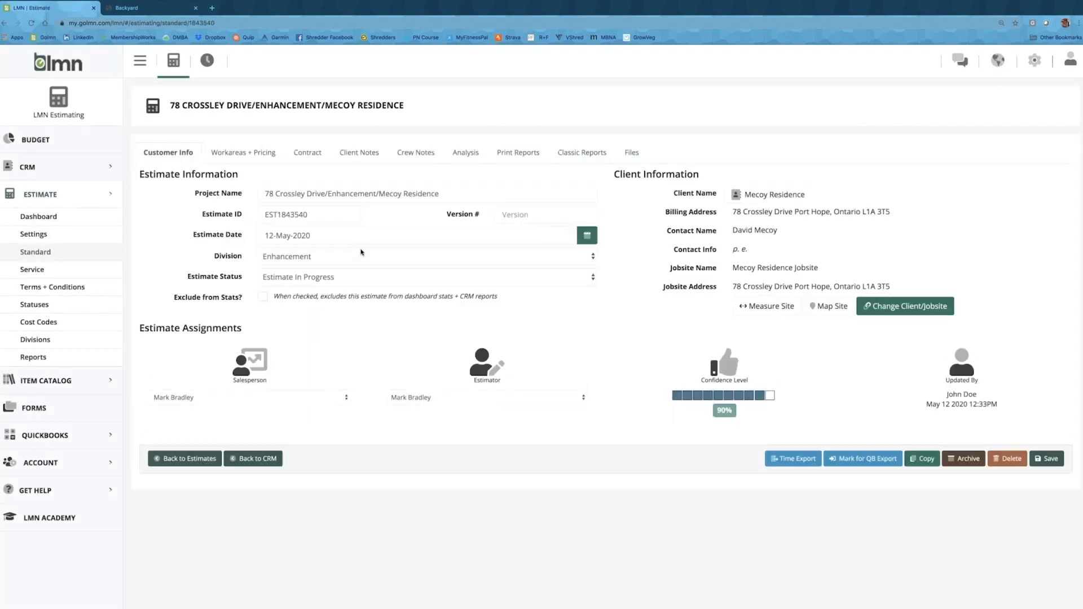
{"action": "left_click", "coordinate": [243, 152]}
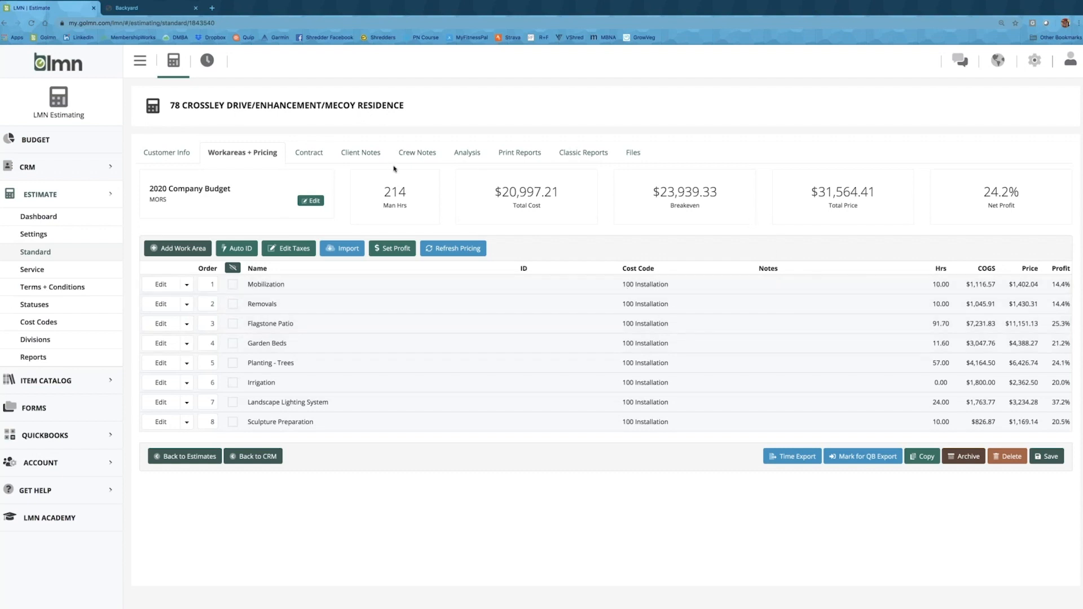
Generate the estimate's Purchase Order classic report as an Adobe PDF and open it.
{"action": "left_click", "coordinate": [508, 156]}
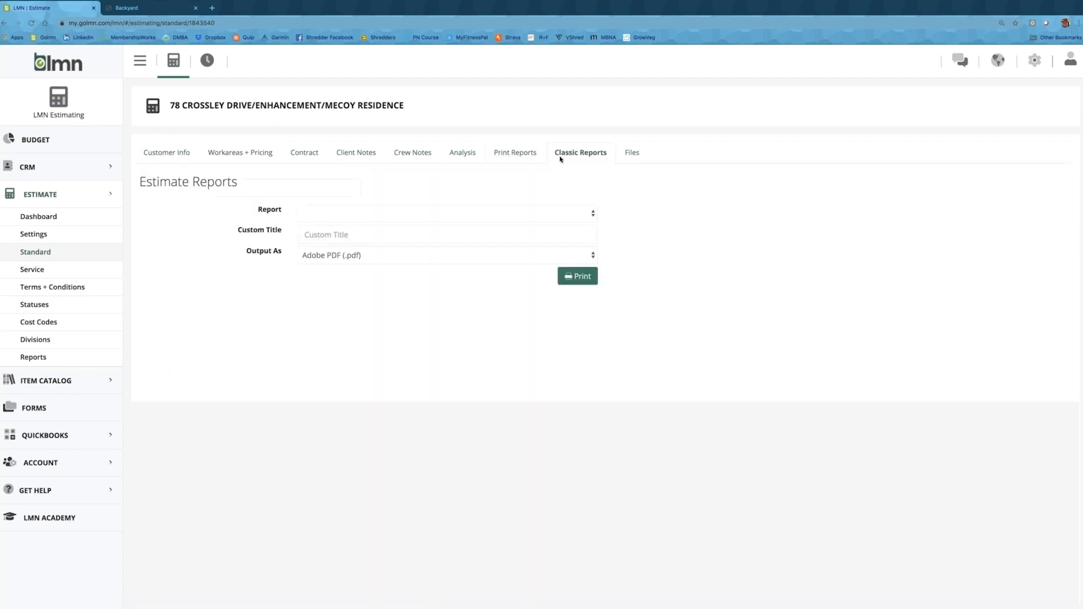
{"action": "left_click", "coordinate": [566, 156]}
{"action": "left_click", "coordinate": [475, 218]}
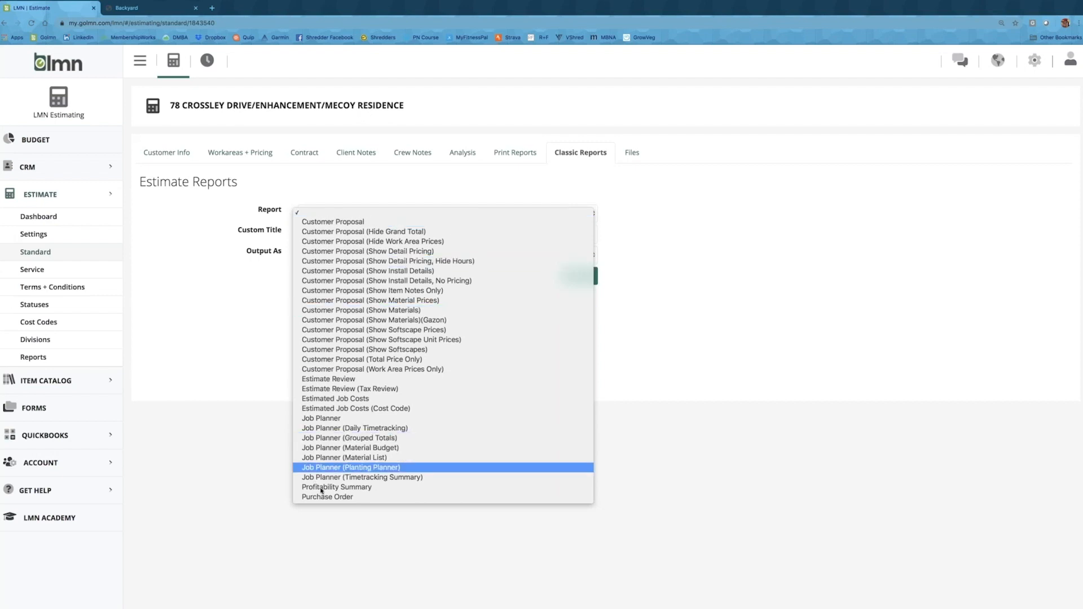
{"action": "left_click", "coordinate": [337, 498]}
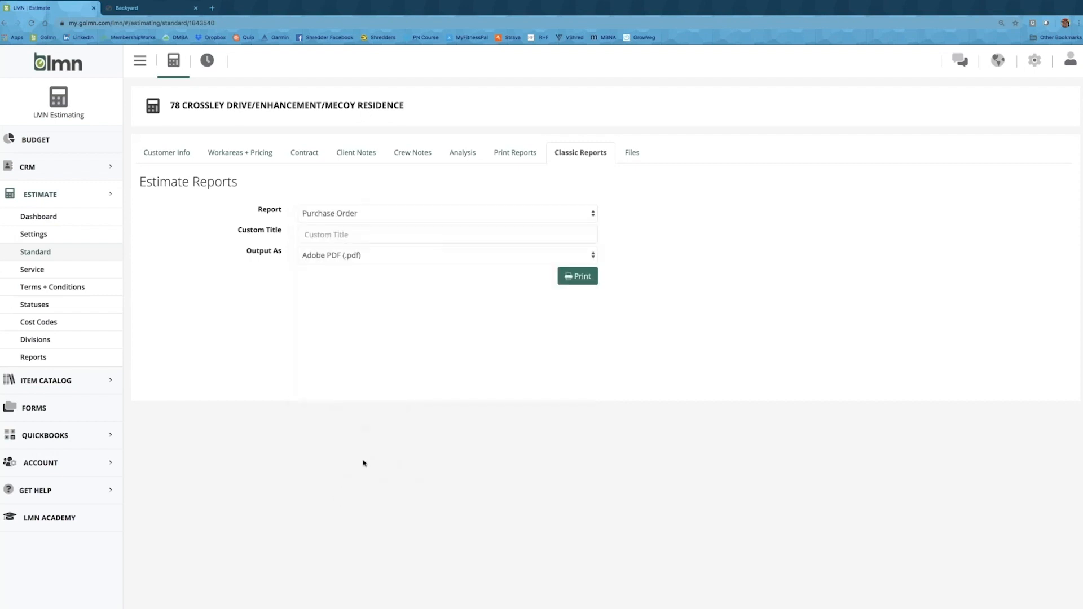
{"action": "left_click", "coordinate": [586, 282]}
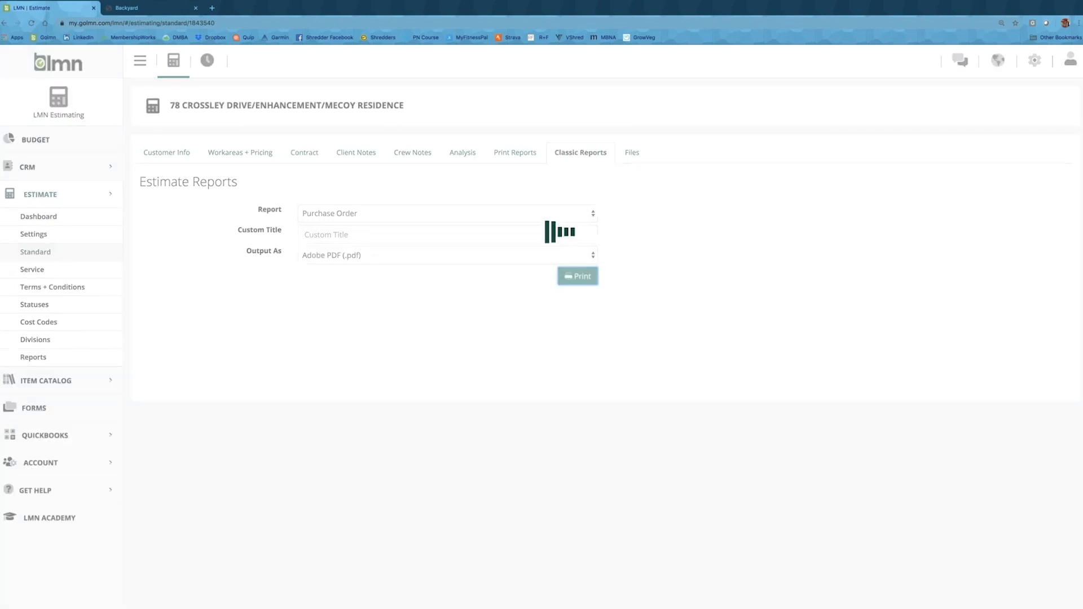
{"action": "left_click", "coordinate": [250, 262]}
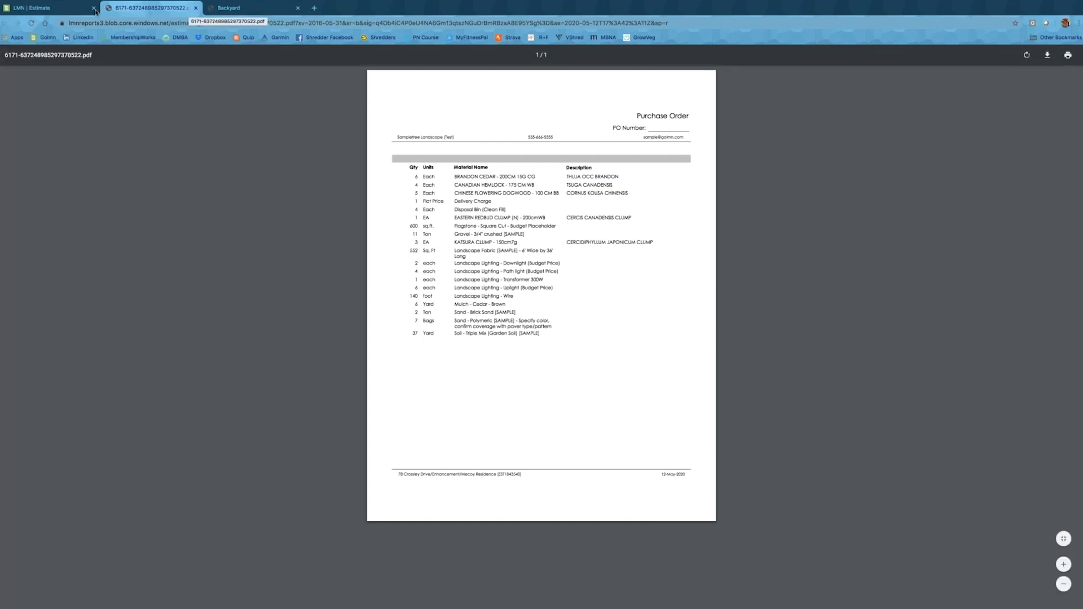
Dismiss the finished purchase order report, then generate the Job Planner report for the estimate and open it.
{"action": "left_click", "coordinate": [68, 8]}
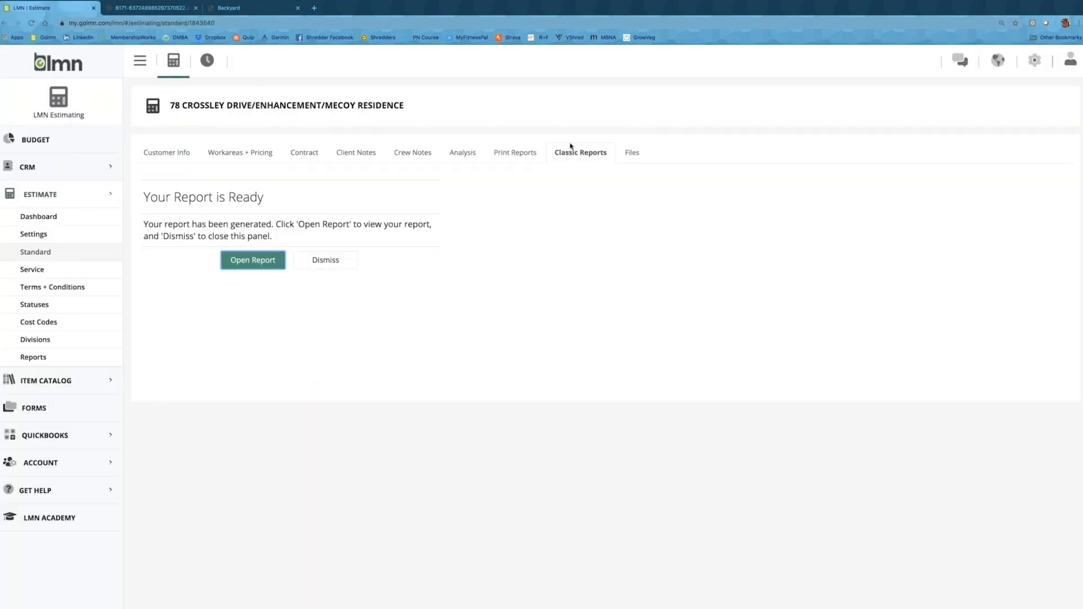
{"action": "left_click", "coordinate": [327, 260]}
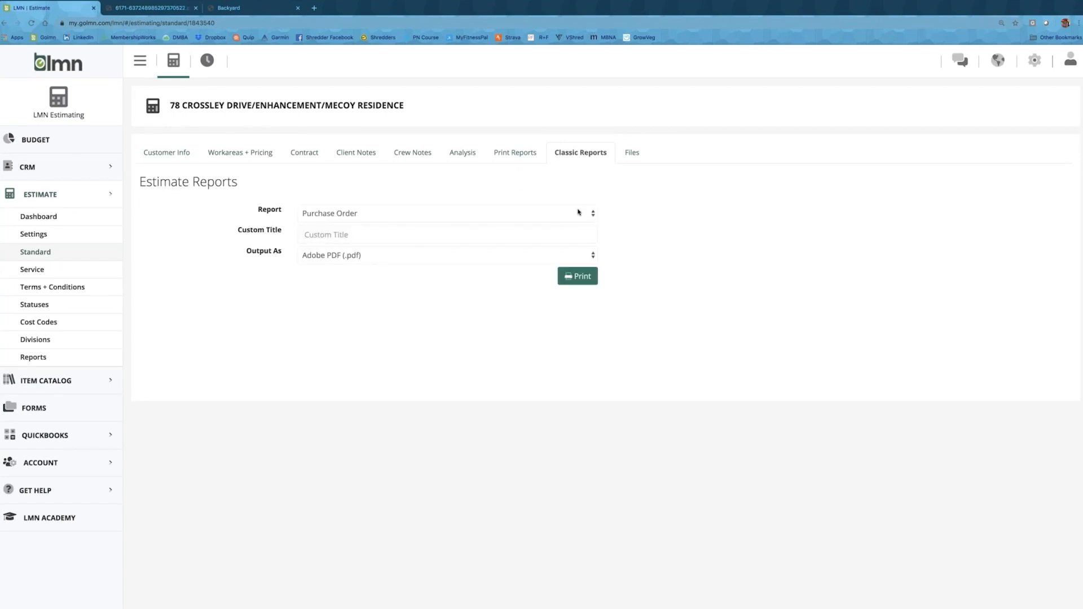
{"action": "left_click", "coordinate": [593, 217]}
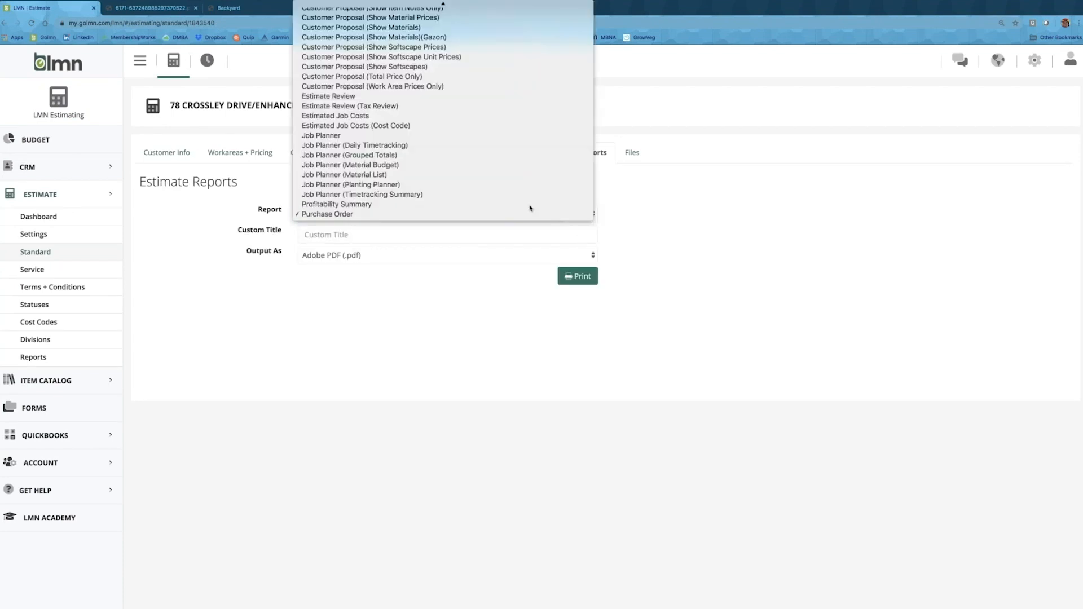
{"action": "left_click", "coordinate": [451, 137]}
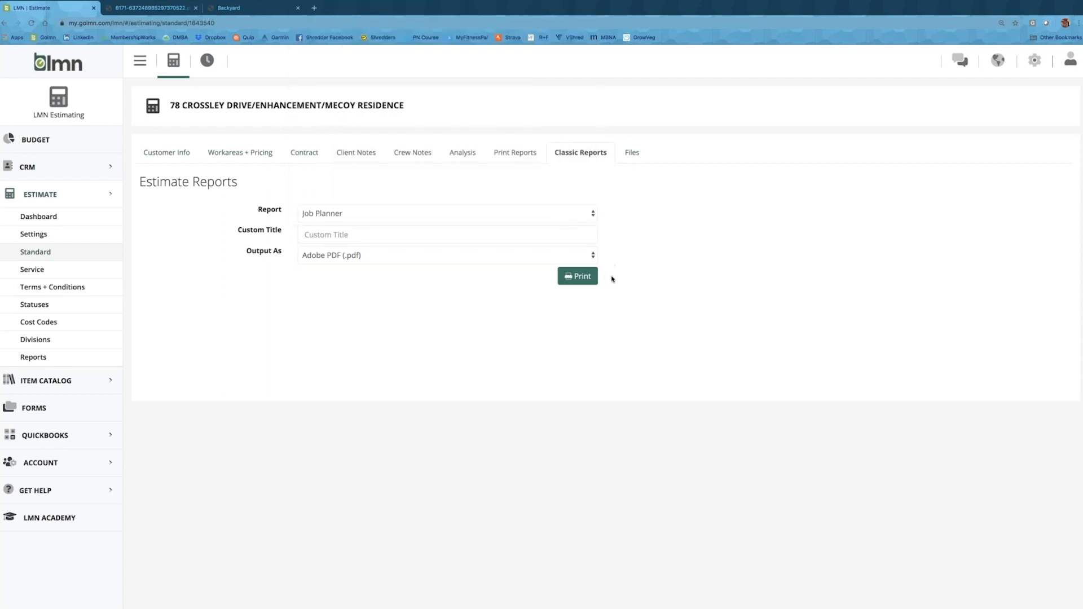
{"action": "left_click", "coordinate": [585, 277]}
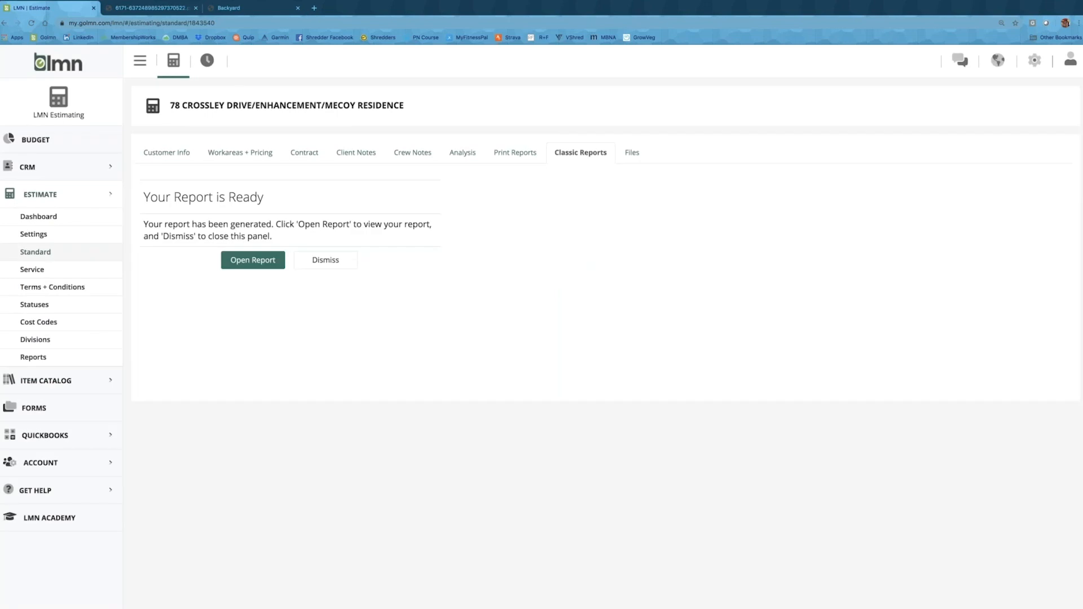
{"action": "left_click", "coordinate": [253, 260]}
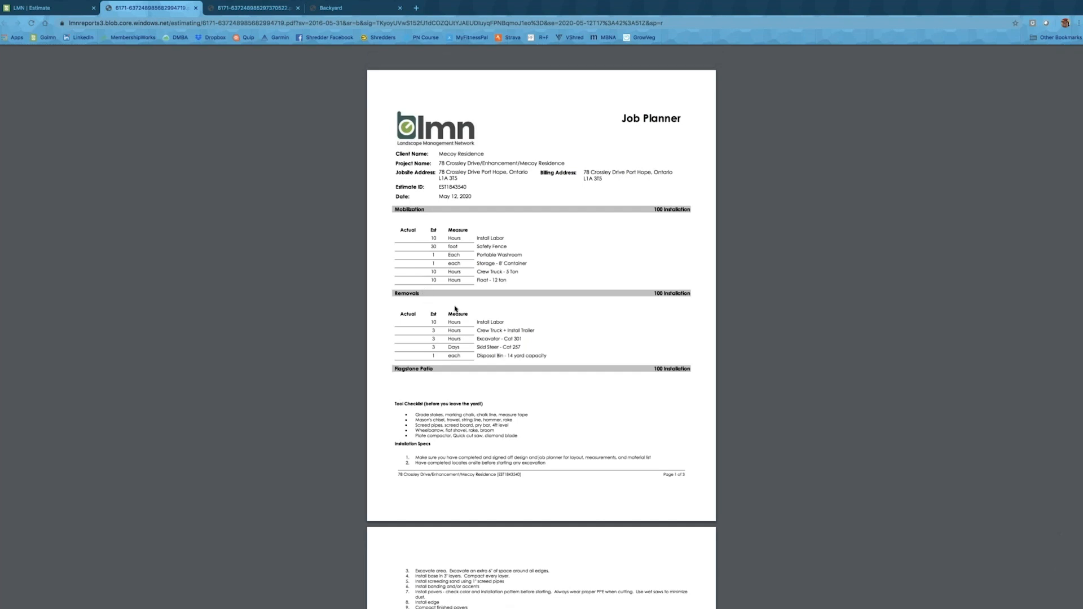
Review the Job Planner report from the Mobilization section through Sculpture Preparation, including crew specifications, hours, materials and plants.
{"action": "scroll", "coordinate": [456, 308], "scroll_direction": "down", "scroll_amount": 2}
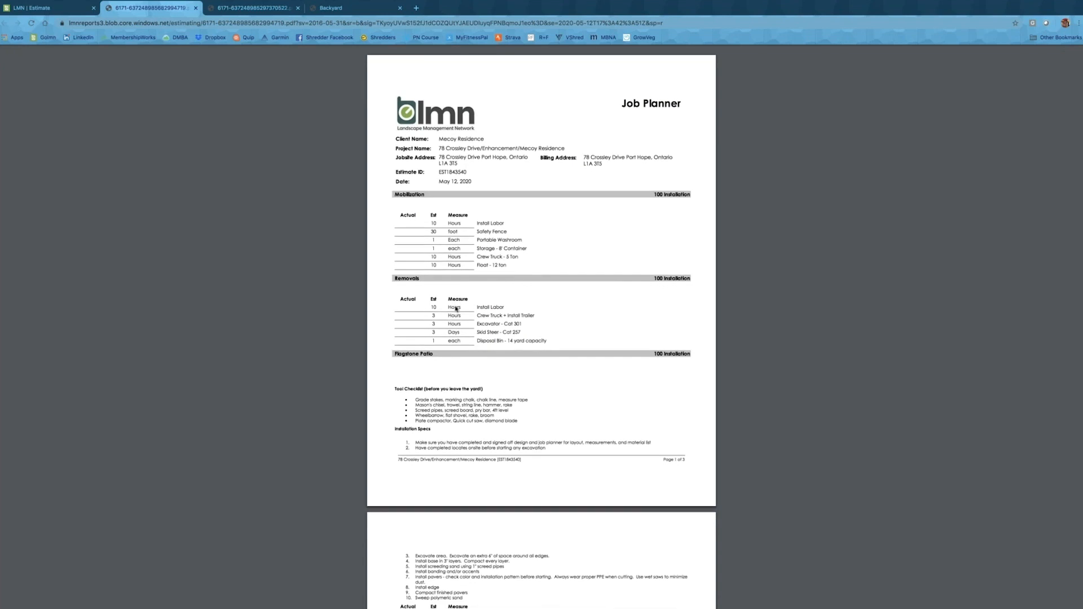
{"action": "scroll", "coordinate": [456, 309], "scroll_direction": "down", "scroll_amount": 1}
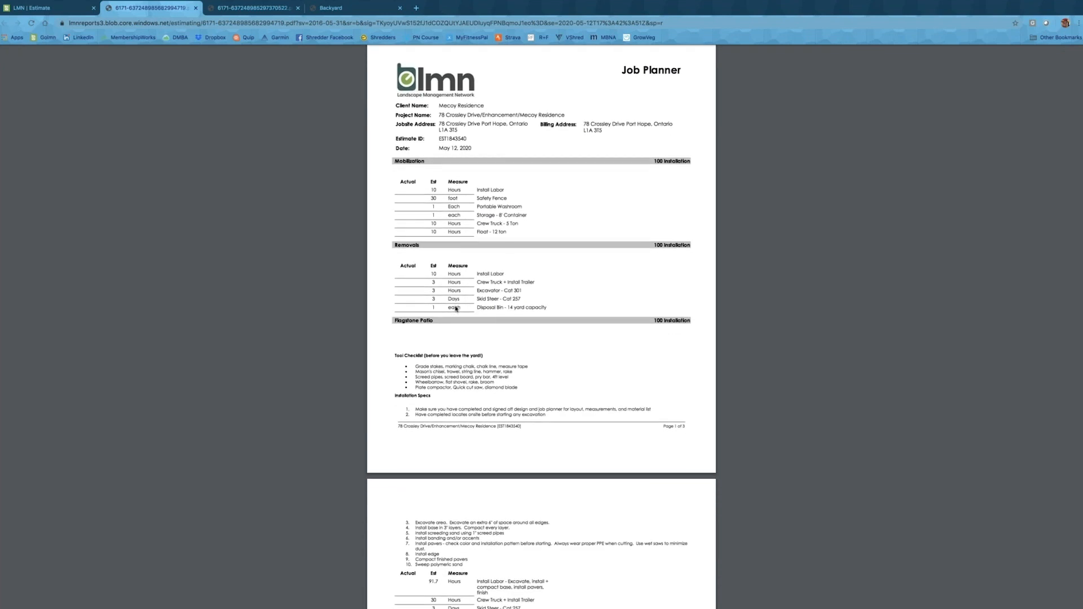
{"action": "scroll", "coordinate": [456, 308], "scroll_direction": "down", "scroll_amount": 3}
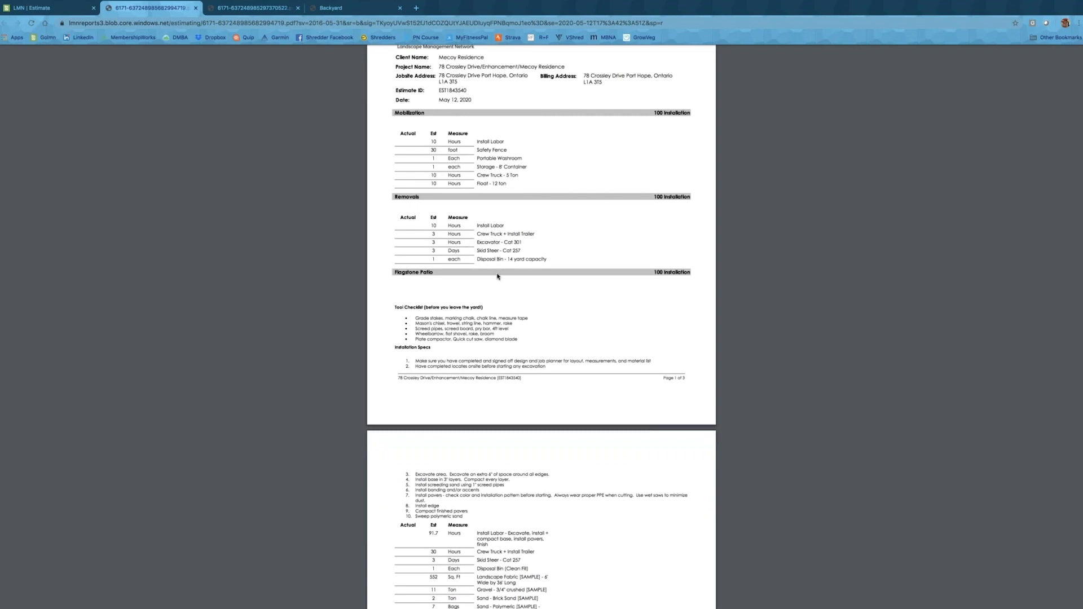
{"action": "scroll", "coordinate": [498, 276], "scroll_direction": "down", "scroll_amount": 3}
{"action": "scroll", "coordinate": [497, 273], "scroll_direction": "down", "scroll_amount": 5}
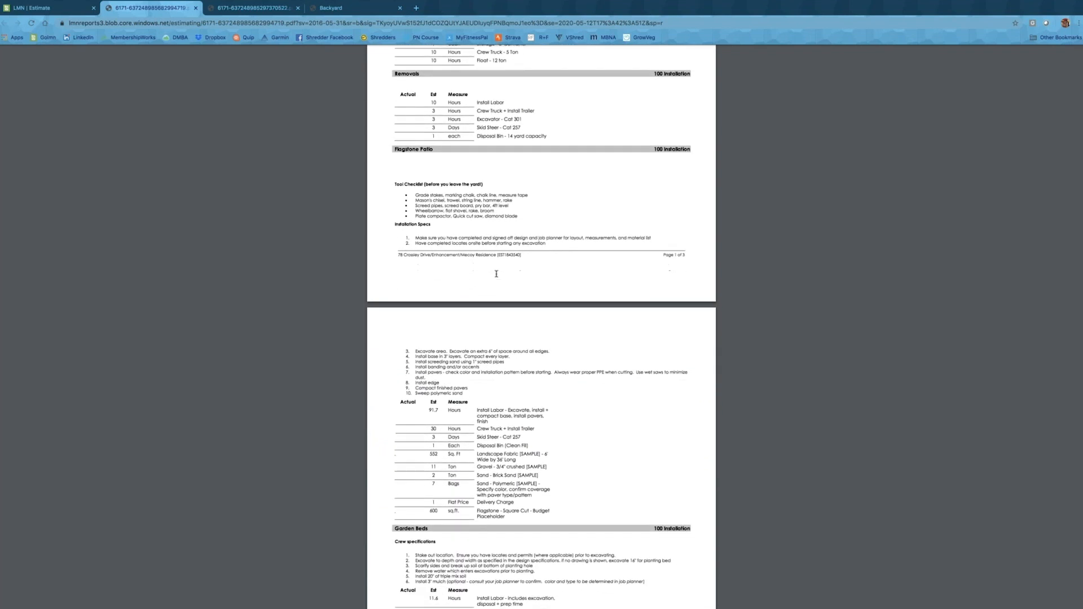
{"action": "scroll", "coordinate": [496, 274], "scroll_direction": "down", "scroll_amount": 1}
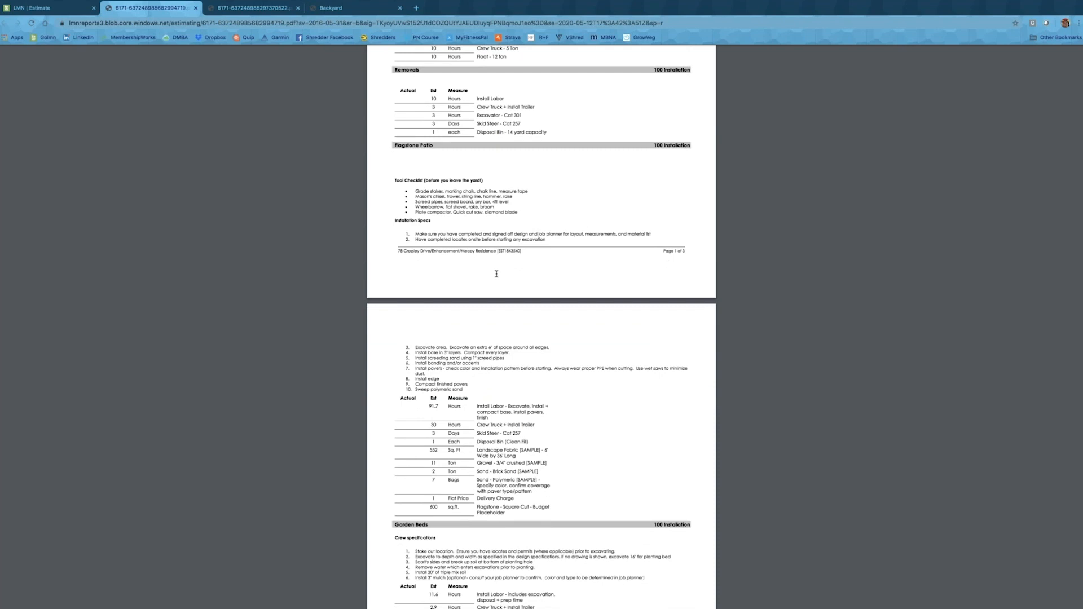
{"action": "scroll", "coordinate": [497, 273], "scroll_direction": "down", "scroll_amount": 6}
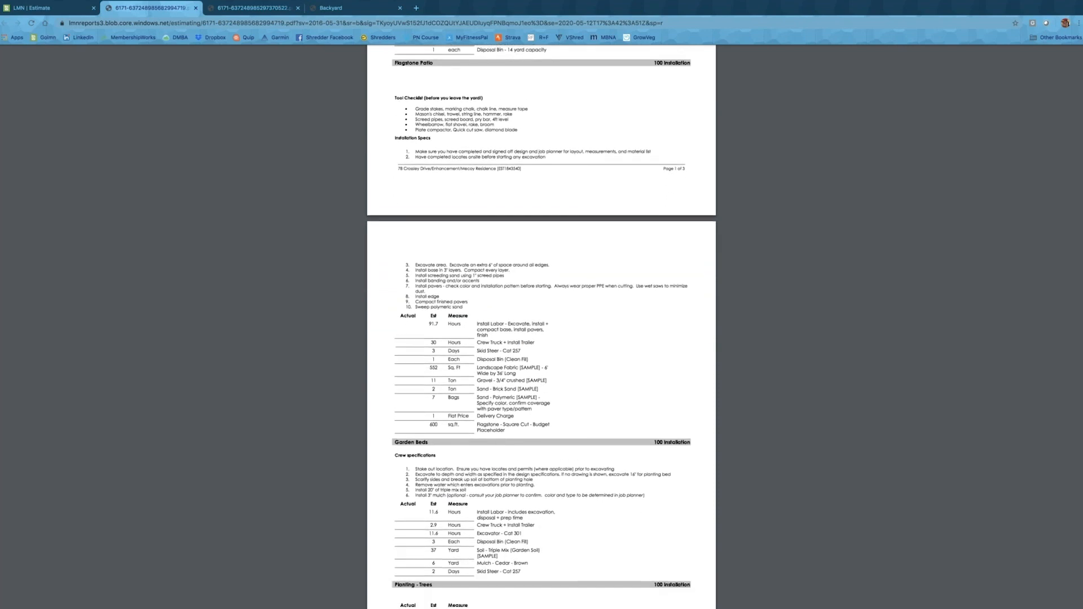
{"action": "scroll", "coordinate": [496, 274], "scroll_direction": "down", "scroll_amount": 7}
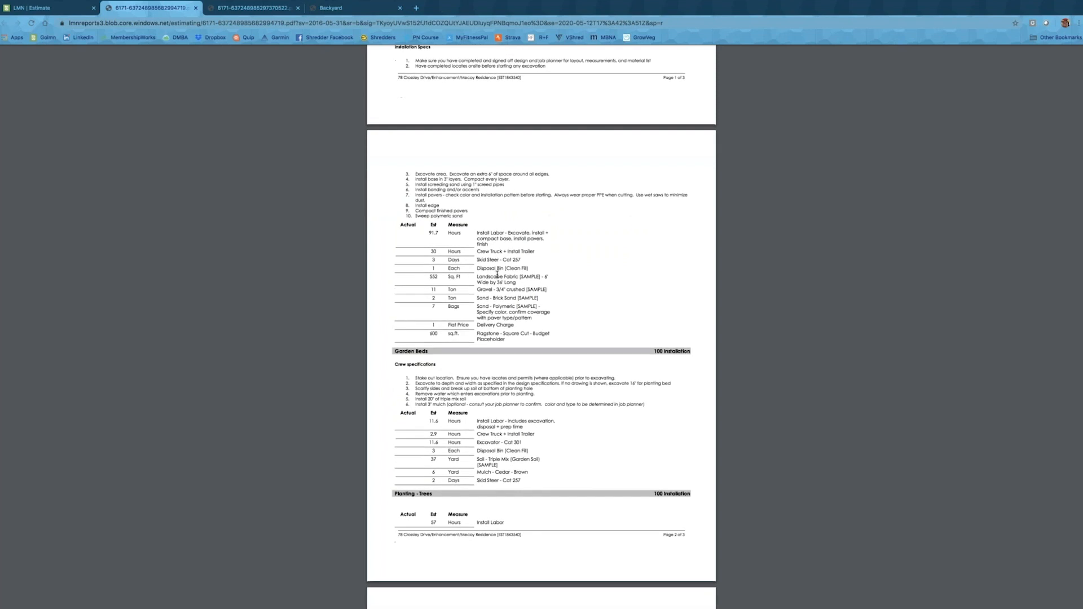
{"action": "scroll", "coordinate": [497, 274], "scroll_direction": "down", "scroll_amount": 9}
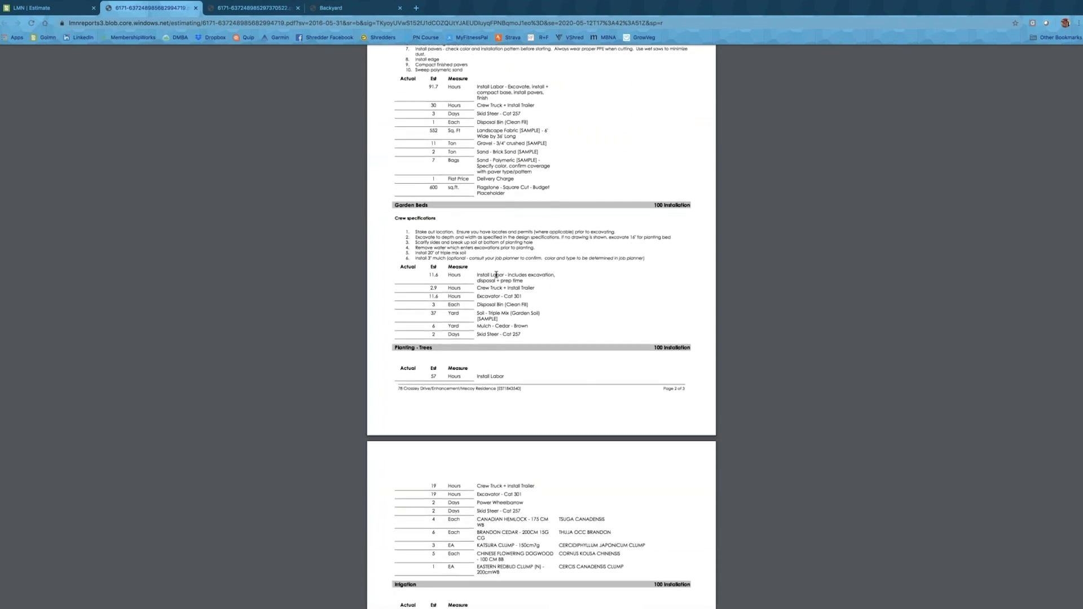
{"action": "scroll", "coordinate": [496, 275], "scroll_direction": "down", "scroll_amount": 13}
{"action": "scroll", "coordinate": [496, 274], "scroll_direction": "down", "scroll_amount": 6}
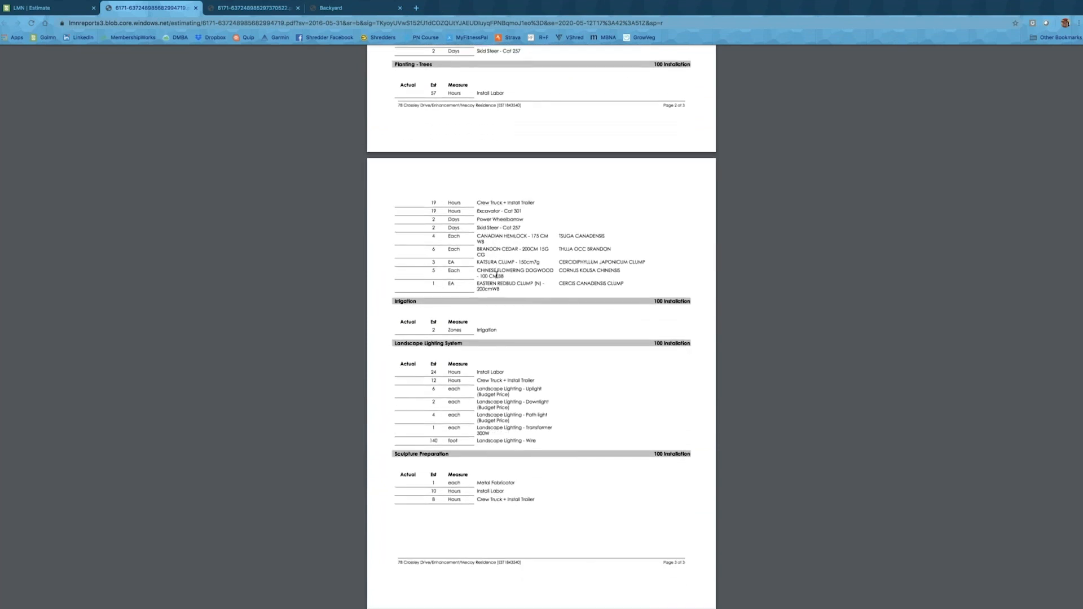
{"action": "scroll", "coordinate": [496, 276], "scroll_direction": "up", "scroll_amount": 20}
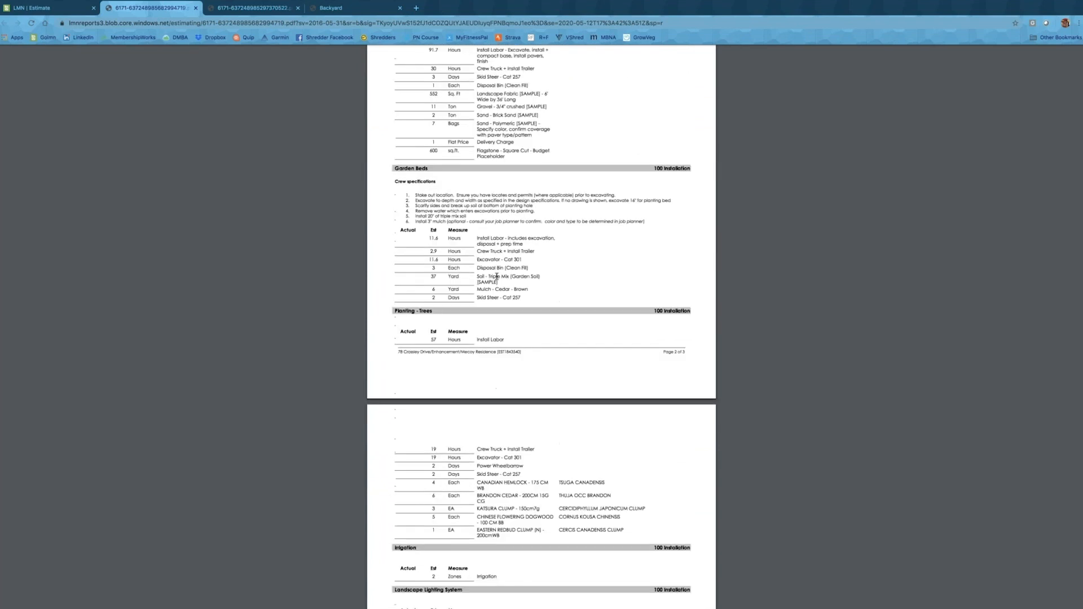
{"action": "scroll", "coordinate": [496, 275], "scroll_direction": "up", "scroll_amount": 12}
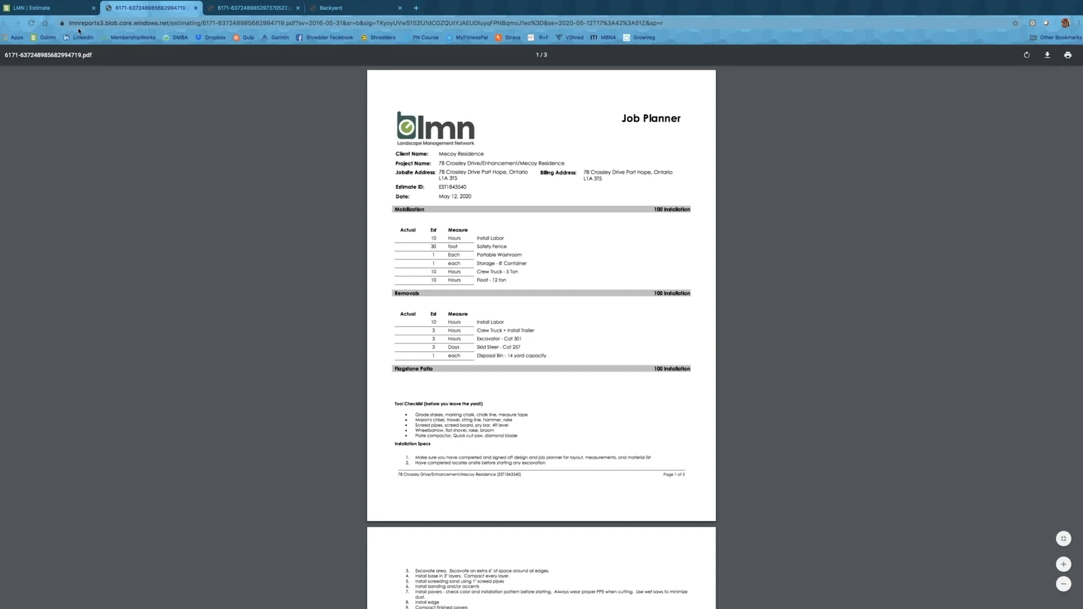
Return to the estimate's work areas and pricing, check the selectable budgets for its overhead recovery, and cancel without changing anything.
{"action": "left_click", "coordinate": [70, 10]}
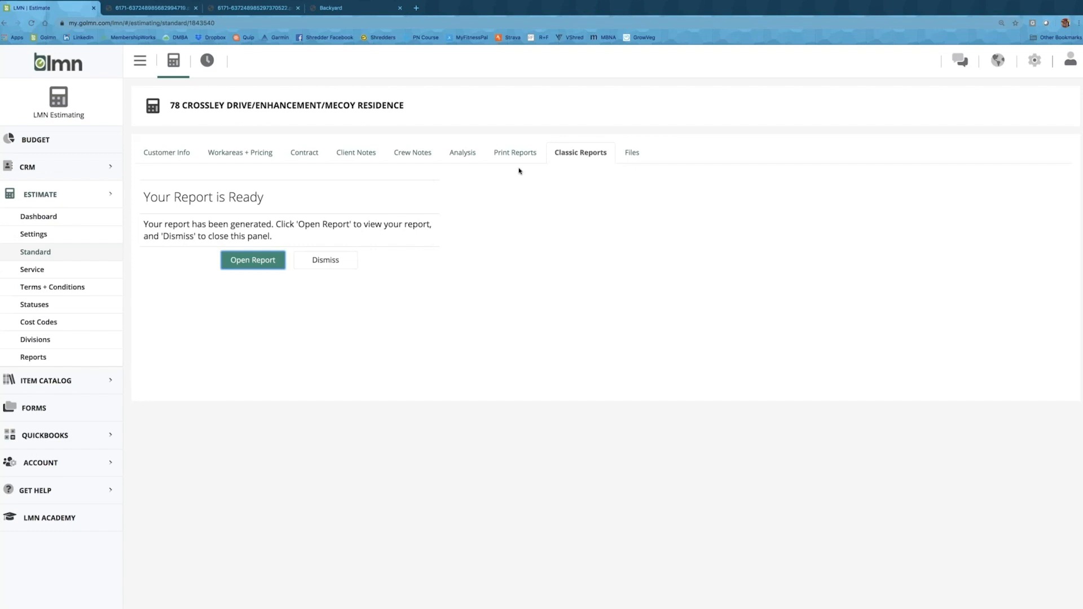
{"action": "left_click", "coordinate": [244, 155]}
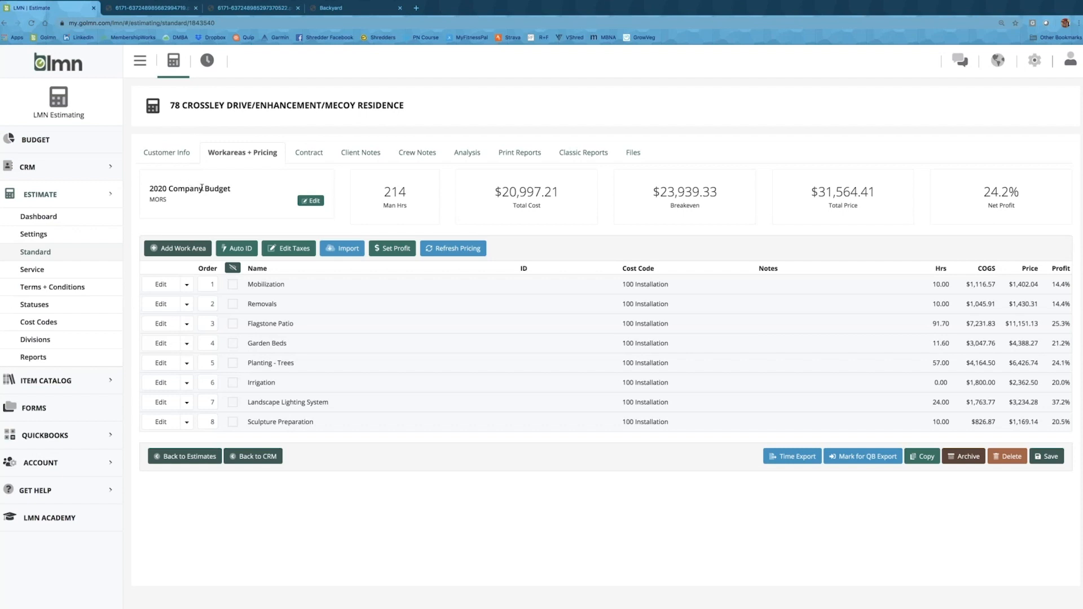
{"action": "left_click", "coordinate": [311, 201]}
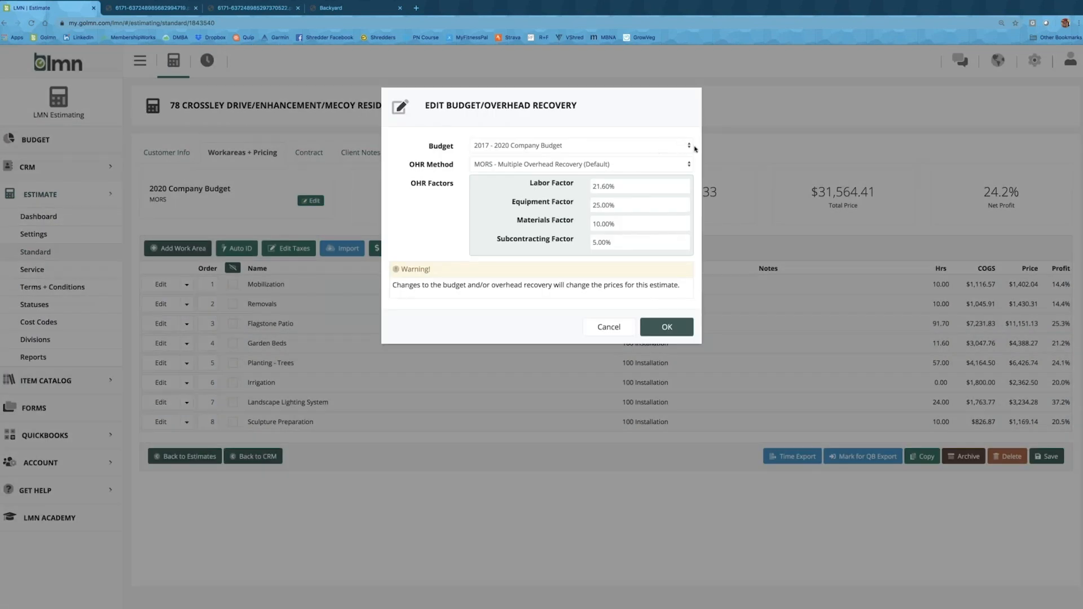
{"action": "left_click", "coordinate": [689, 148]}
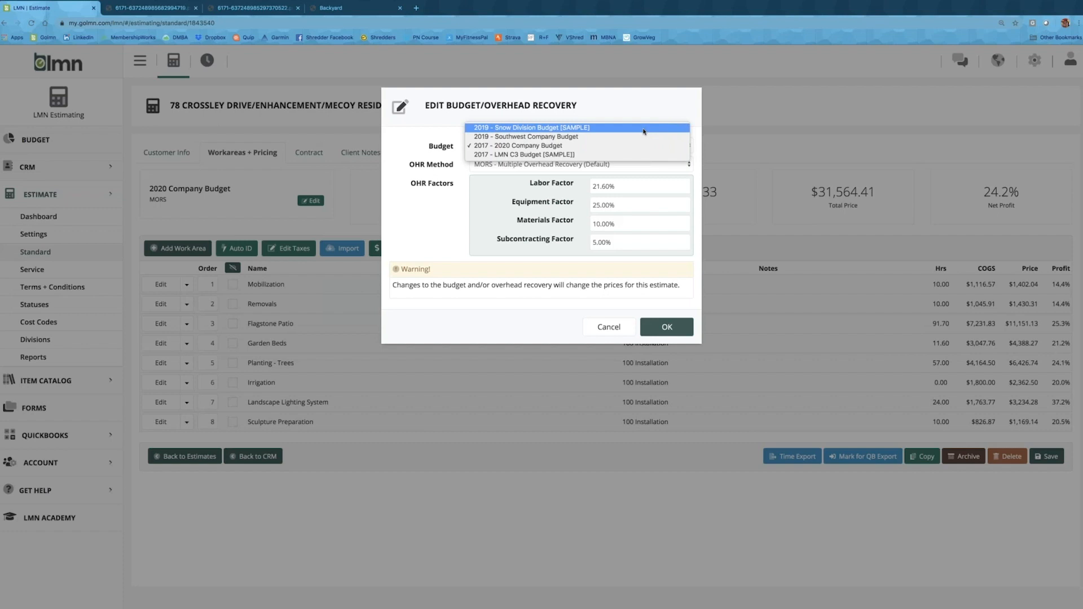
{"action": "left_click", "coordinate": [614, 332]}
{"action": "left_click", "coordinate": [617, 329]}
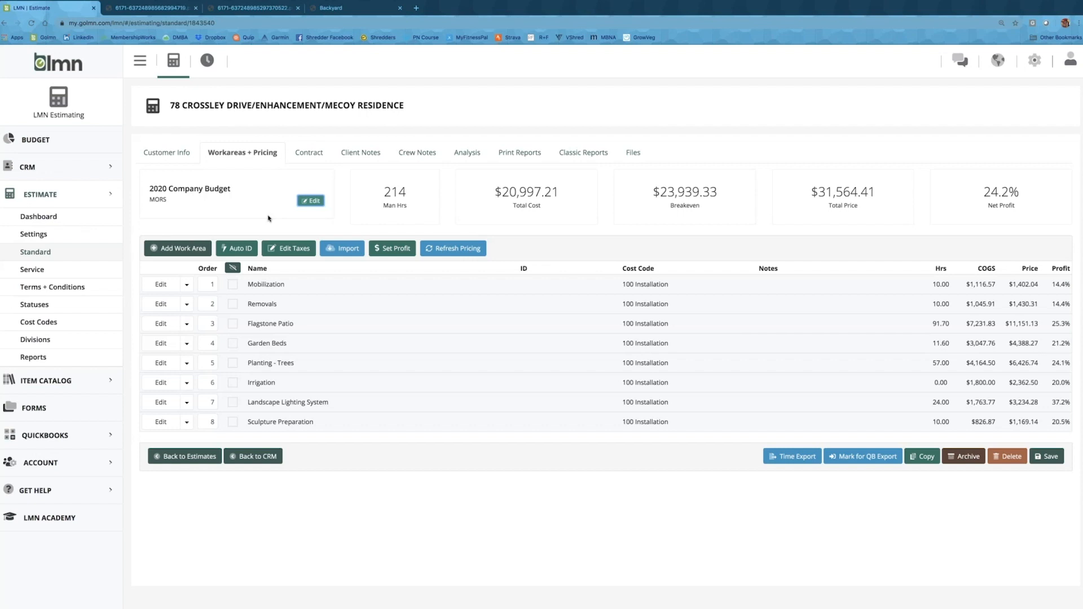
In the Irrigation work area, clear the item's custom profit and try profit margins of 20% and 30%.
{"action": "left_click", "coordinate": [161, 383]}
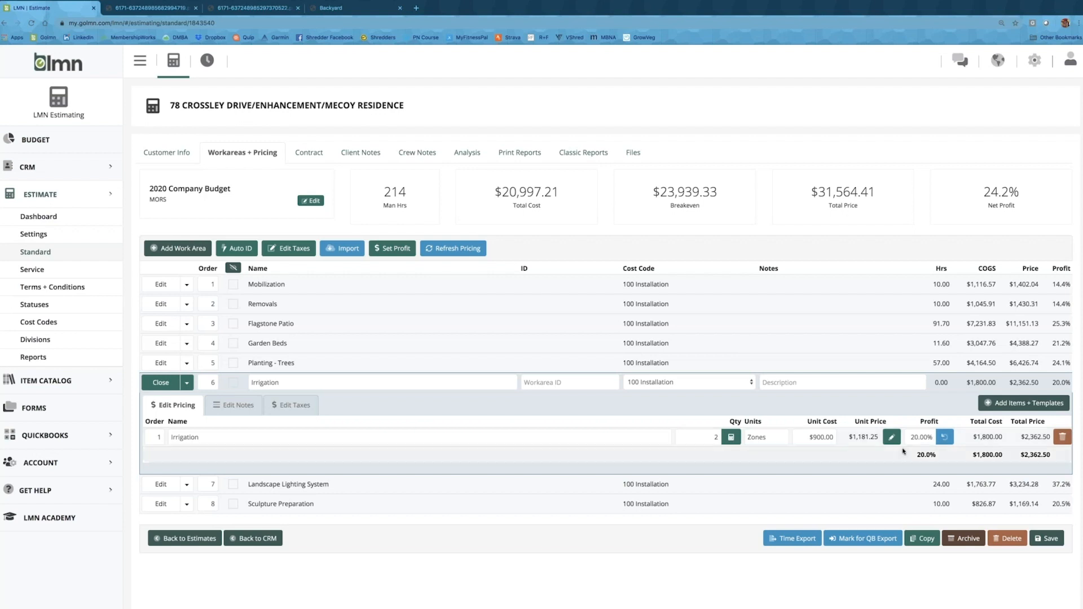
{"action": "left_click", "coordinate": [939, 440]}
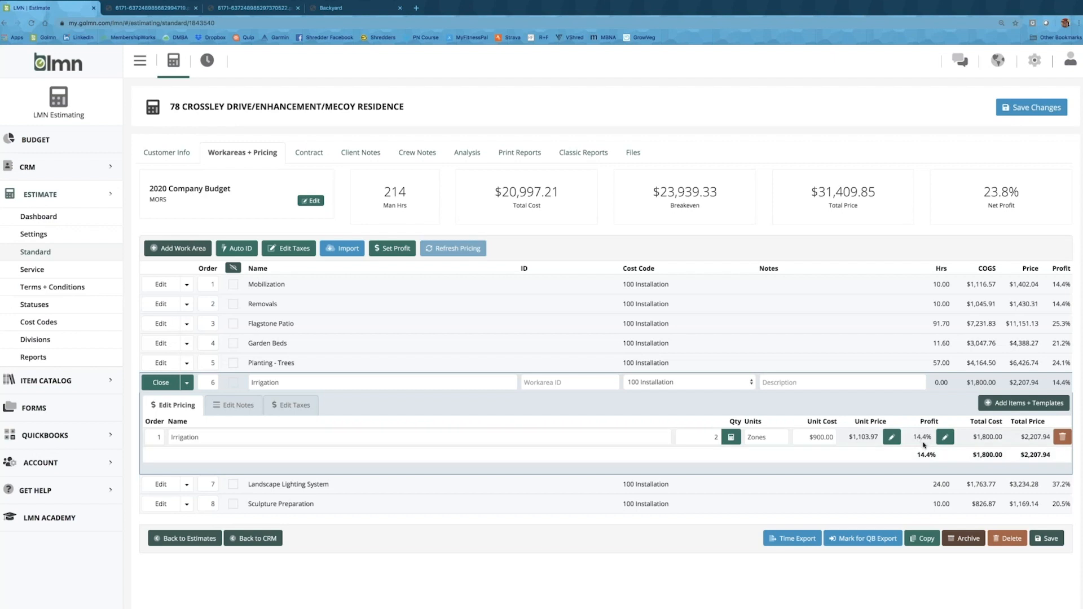
{"action": "left_click", "coordinate": [919, 438]}
{"action": "left_click_drag", "start_coordinate": [911, 438], "coordinate": [933, 439]}
{"action": "type", "text": "20"}
{"action": "left_click_drag", "start_coordinate": [919, 437], "coordinate": [936, 437]}
{"action": "type", "text": "30"}
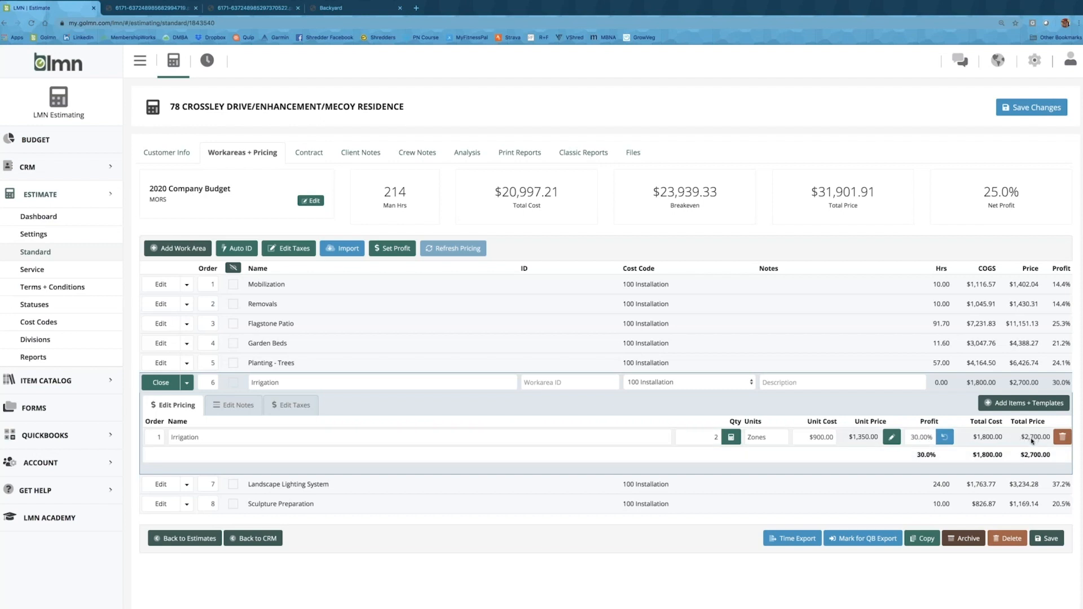
Set the Irrigation item's profit back to 20% and close the work area.
{"action": "left_click_drag", "start_coordinate": [911, 437], "coordinate": [949, 437]}
{"action": "type", "text": "20"}
{"action": "left_click", "coordinate": [912, 455]}
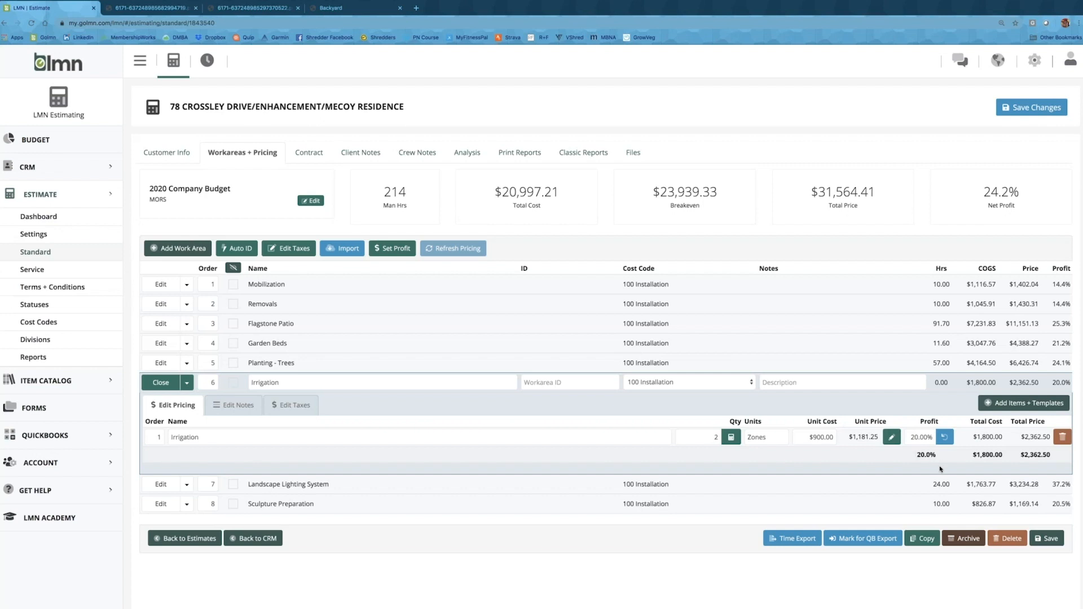
{"action": "left_click", "coordinate": [160, 382]}
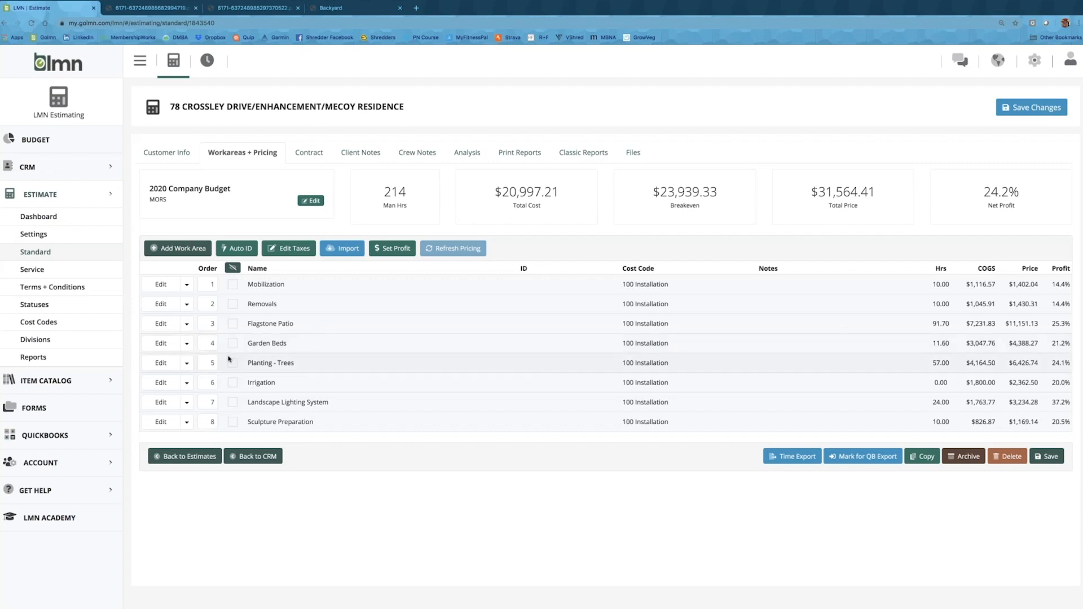
Open the item catalog's materials list, discarding the unsaved estimate changes.
{"action": "left_click", "coordinate": [101, 382]}
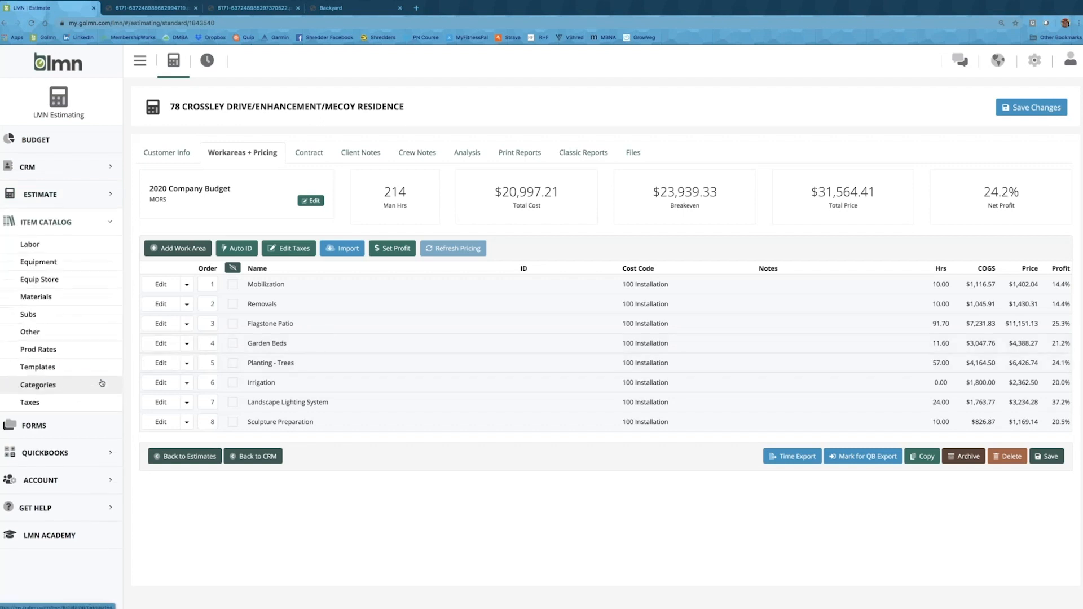
{"action": "left_click", "coordinate": [91, 297]}
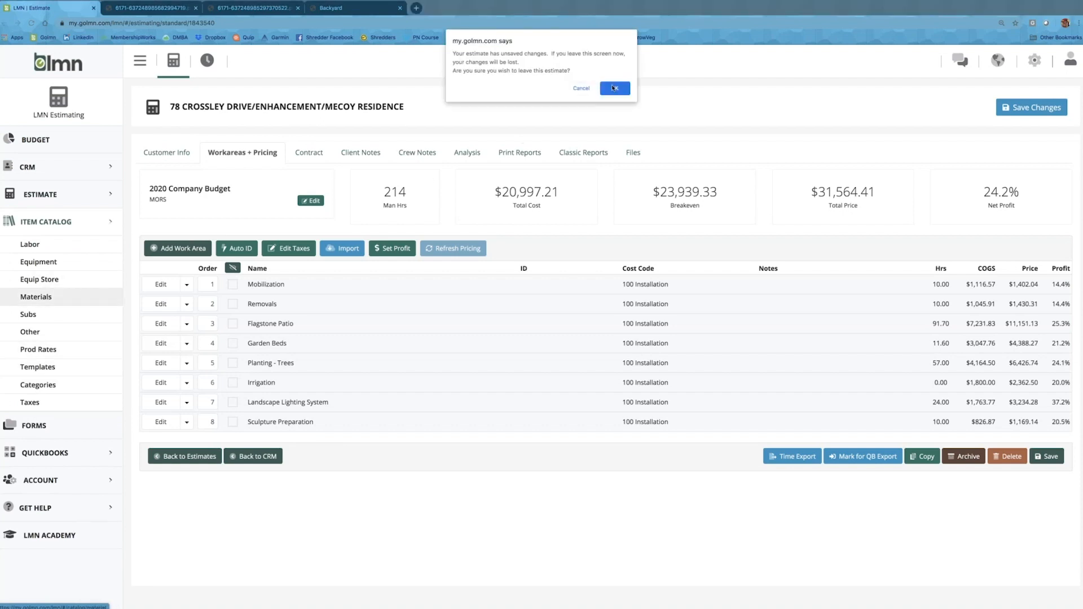
{"action": "left_click", "coordinate": [613, 88]}
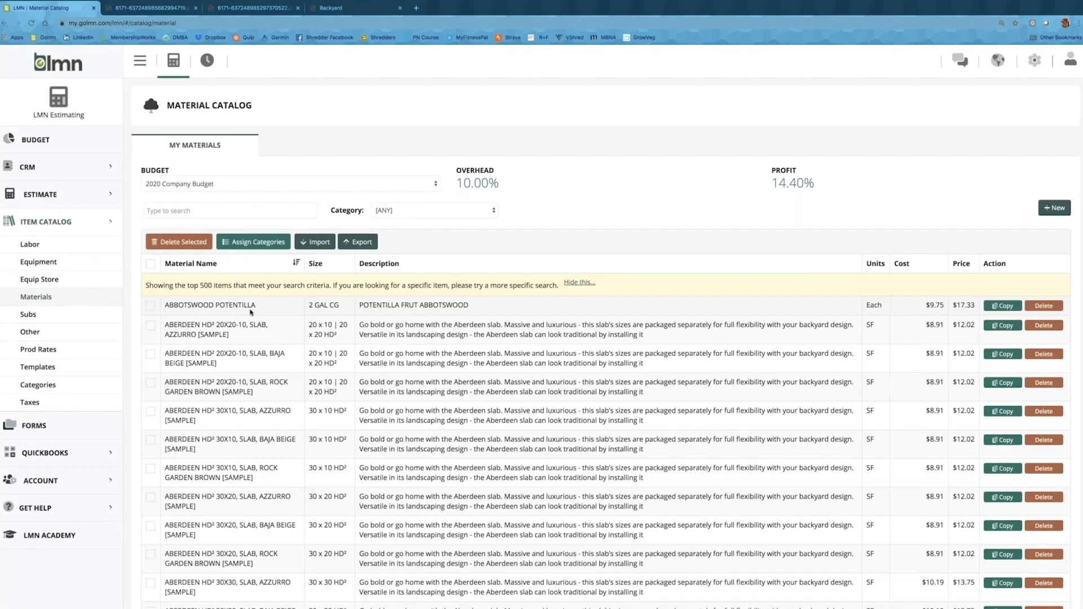
Set the warranty factor of the ABBOTSWOOD POTENTILLA material to 15% and save the item.
{"action": "left_click", "coordinate": [251, 310]}
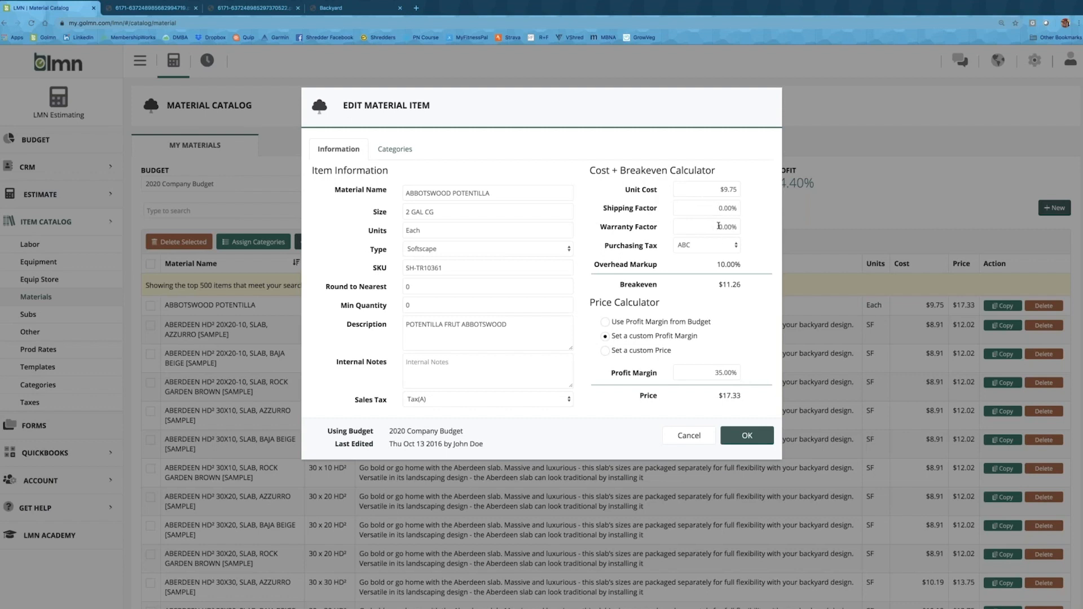
{"action": "left_click_drag", "start_coordinate": [721, 227], "coordinate": [716, 227]}
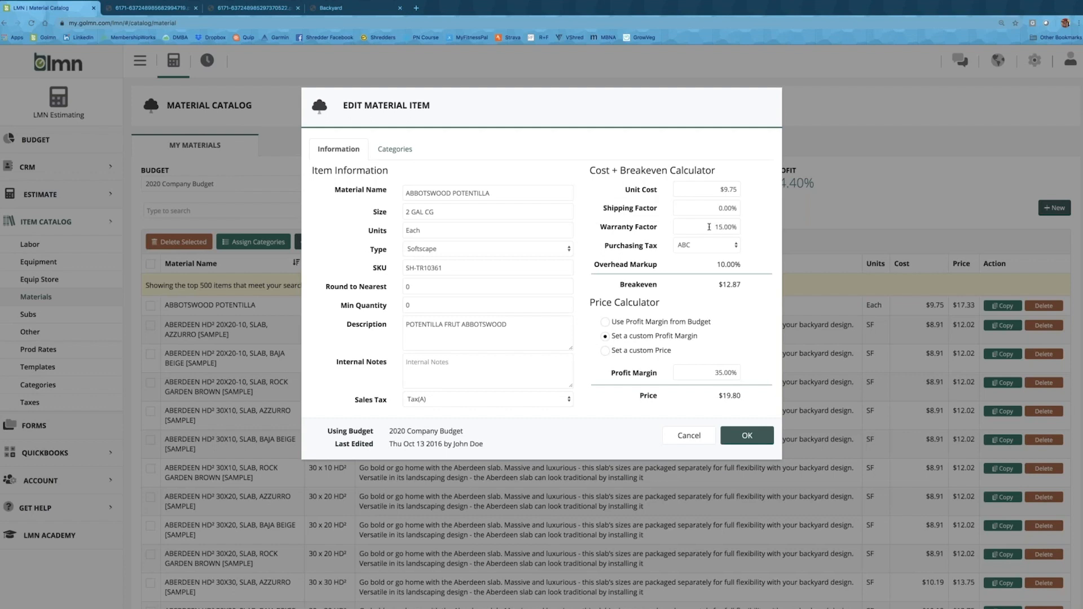
{"action": "left_click", "coordinate": [737, 437]}
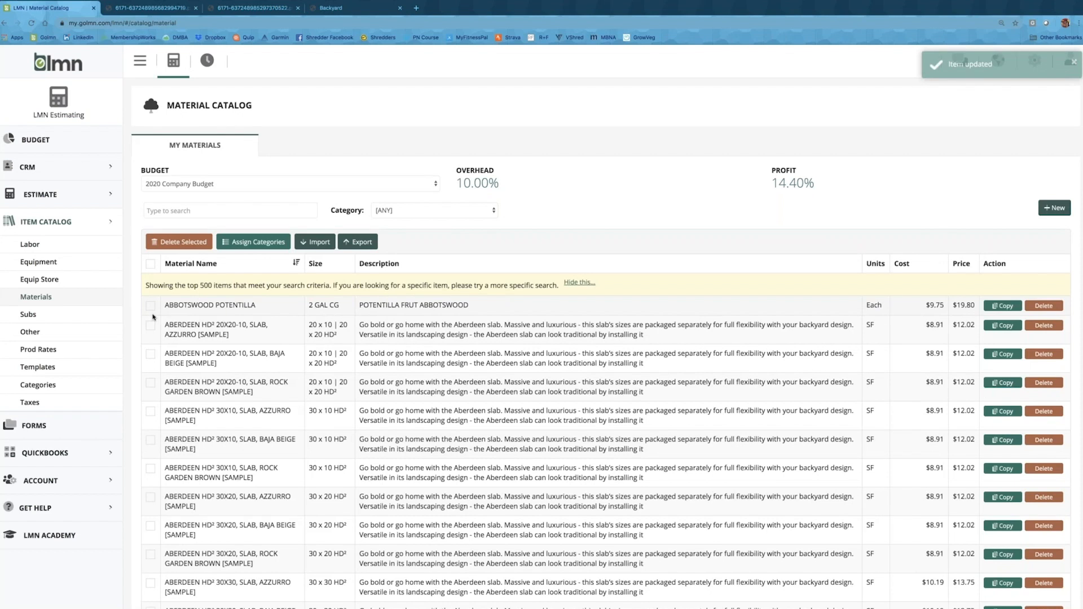
Reopen the May 12 2020 Enhancement estimate from the standard estimates and show its work areas and pricing.
{"action": "left_click", "coordinate": [57, 194]}
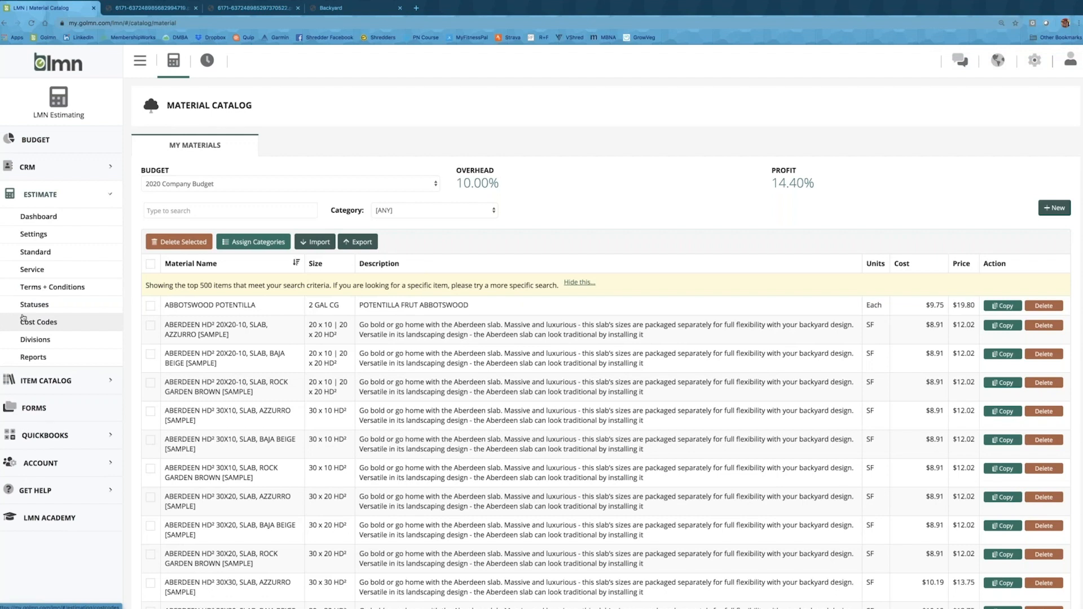
{"action": "left_click", "coordinate": [48, 255]}
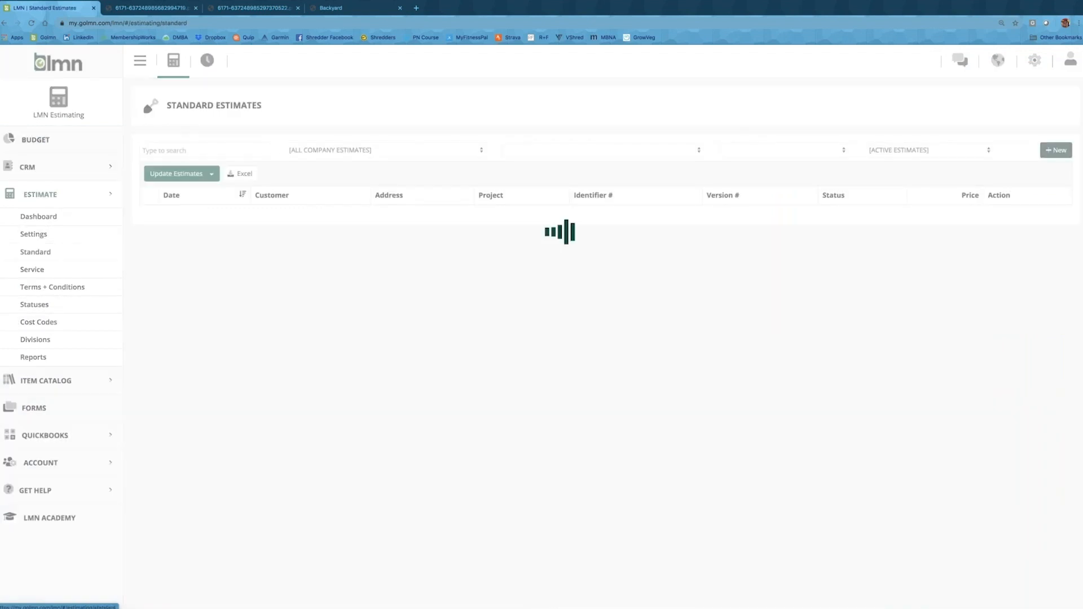
{"action": "left_click", "coordinate": [241, 251]}
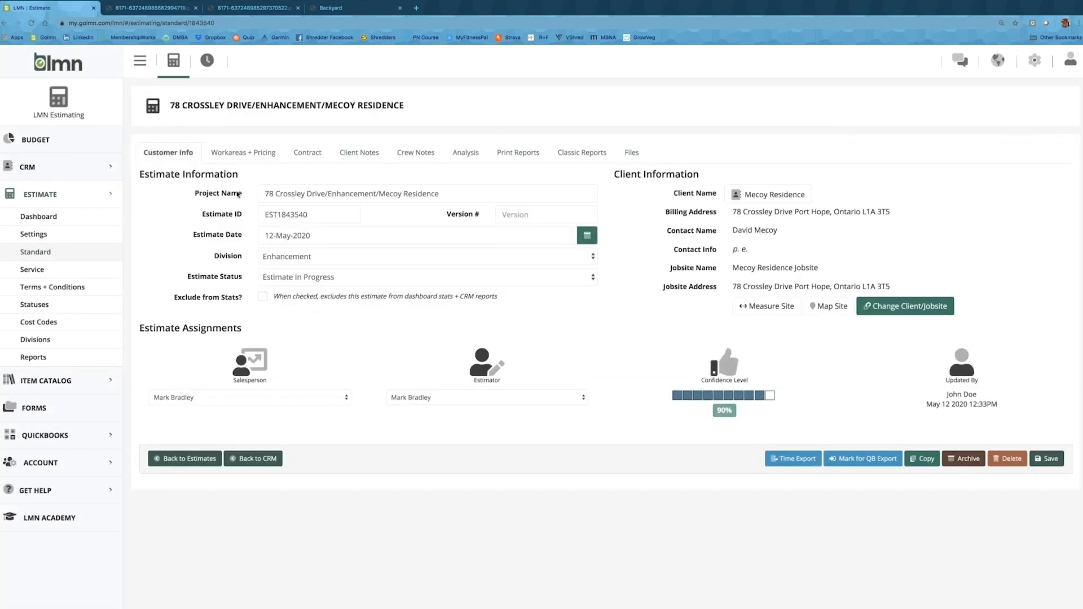
{"action": "left_click", "coordinate": [239, 154]}
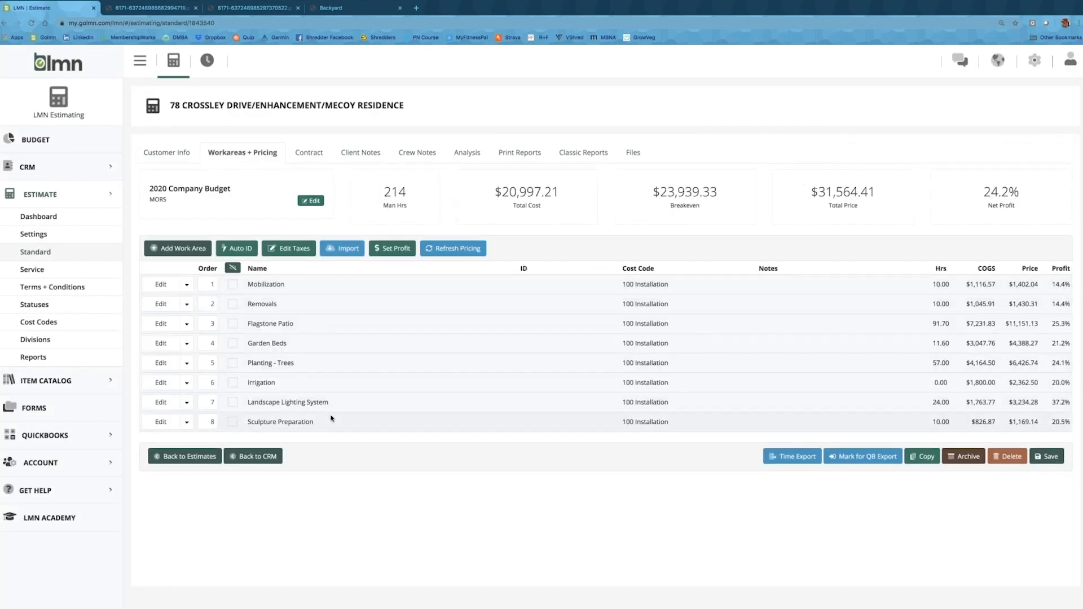